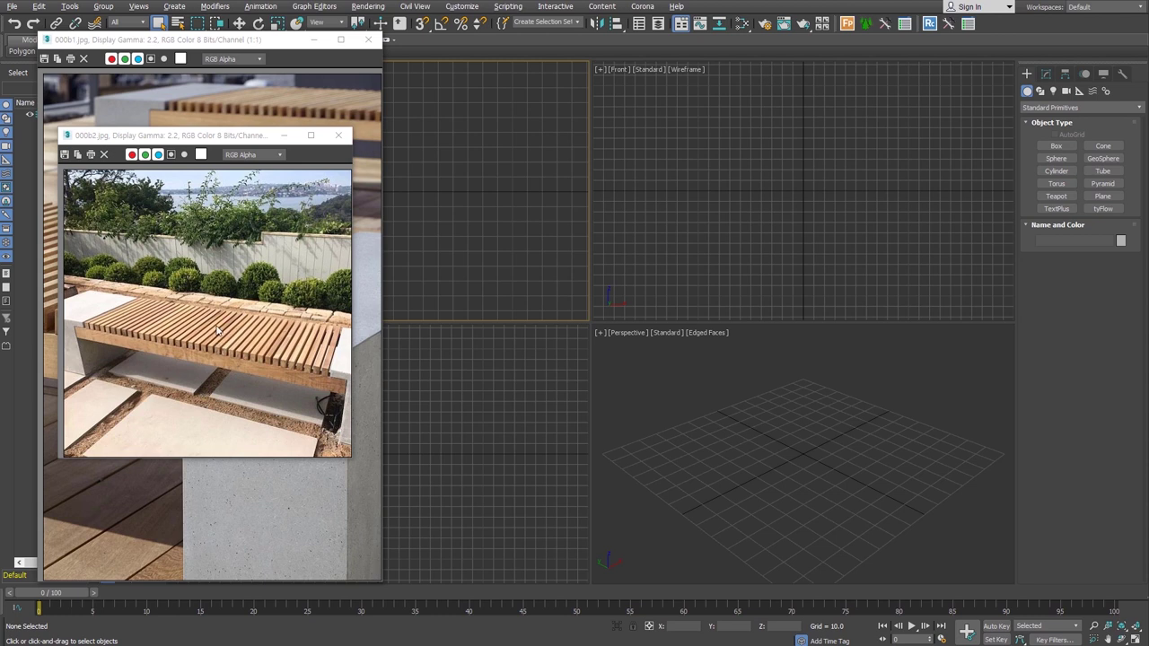
Step: Minimize the 000b2.jpg frame buffer window so the 000b1.jpg reference stays visible
left_click(284, 135)
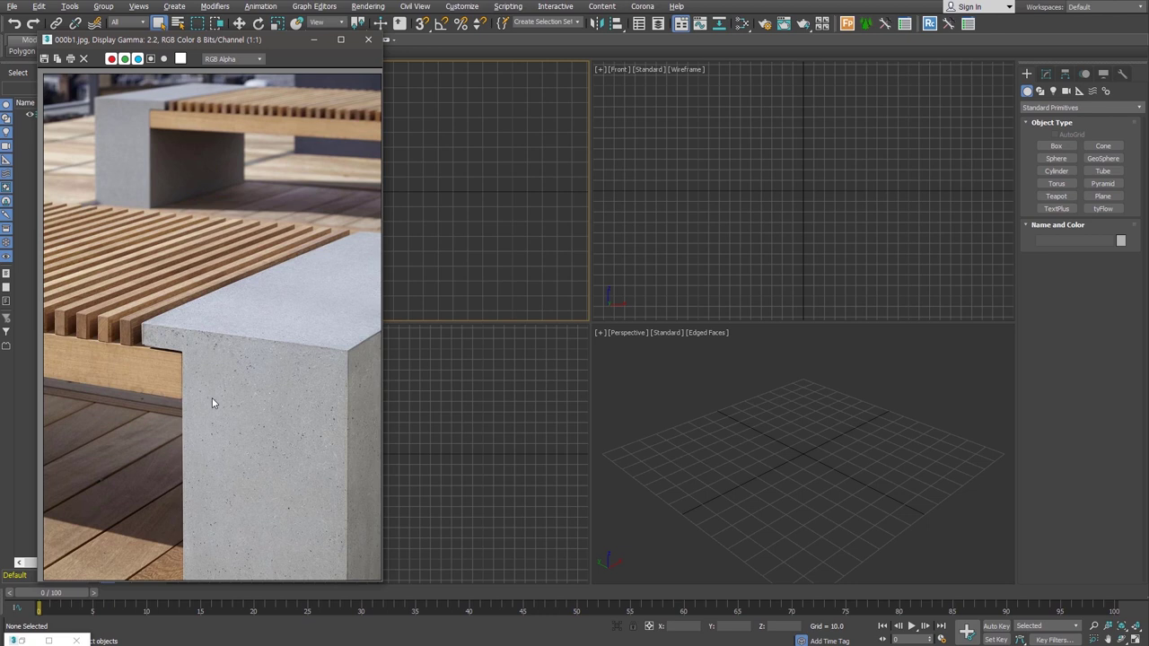
Step: Minimize the 000b1.jpg viewer to reveal the dimensioned 000b1a.jpg reference
left_click(316, 40)
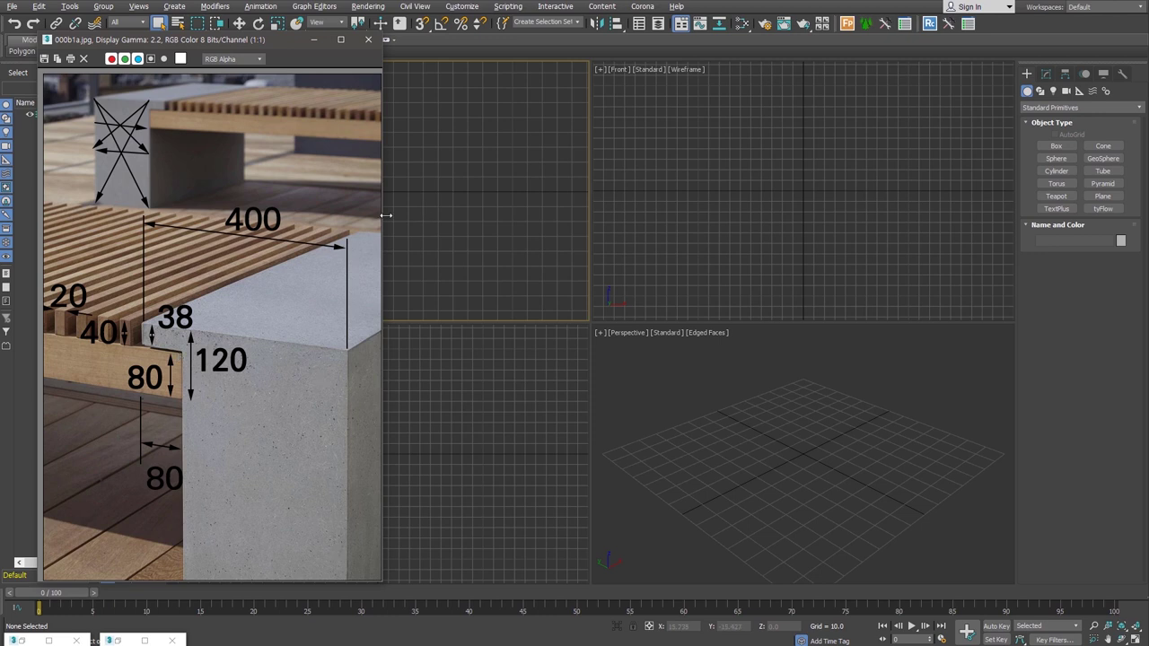
Step: Create a plane 600 long and 2400 wide with 1 length and 1 width segment
left_click(1102, 196)
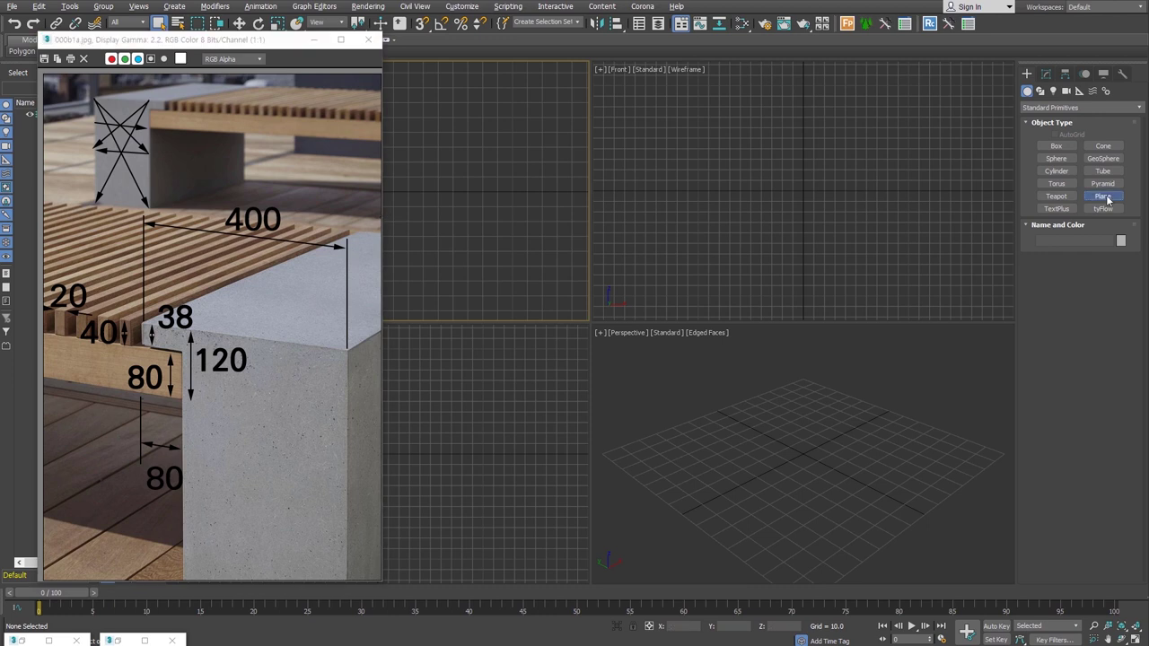
left_click_drag(874, 380, 628, 559)
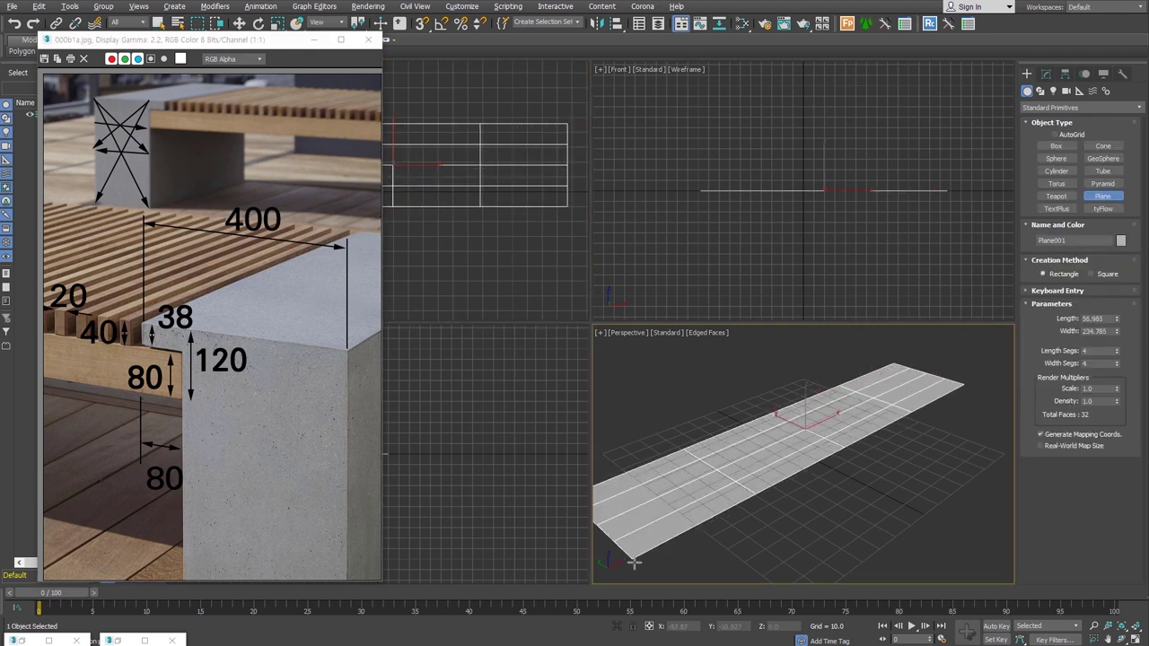
double_click(1100, 318)
type("600")
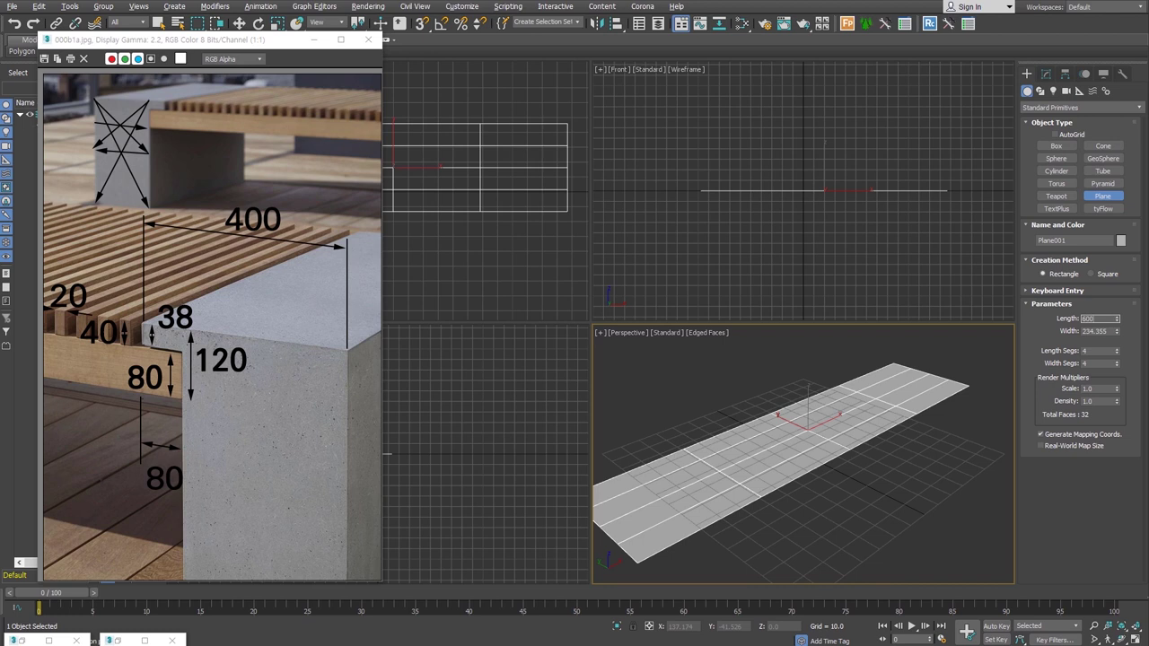
key("Tab")
type("24000")
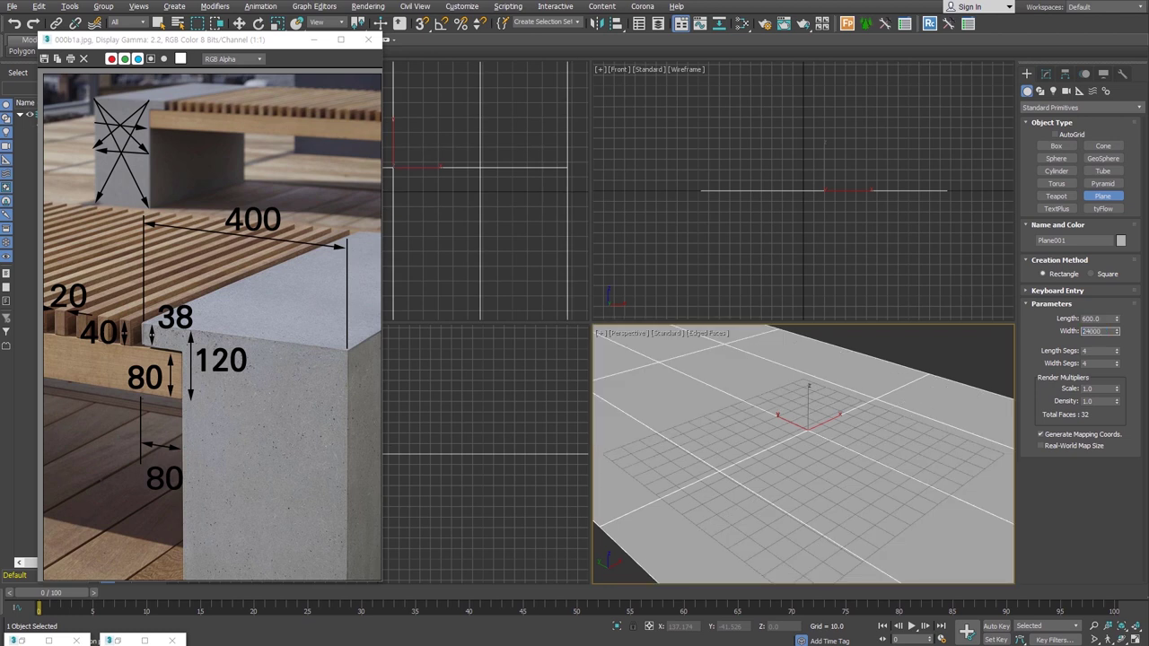
key("Return")
right_click(1122, 352)
right_click(1122, 364)
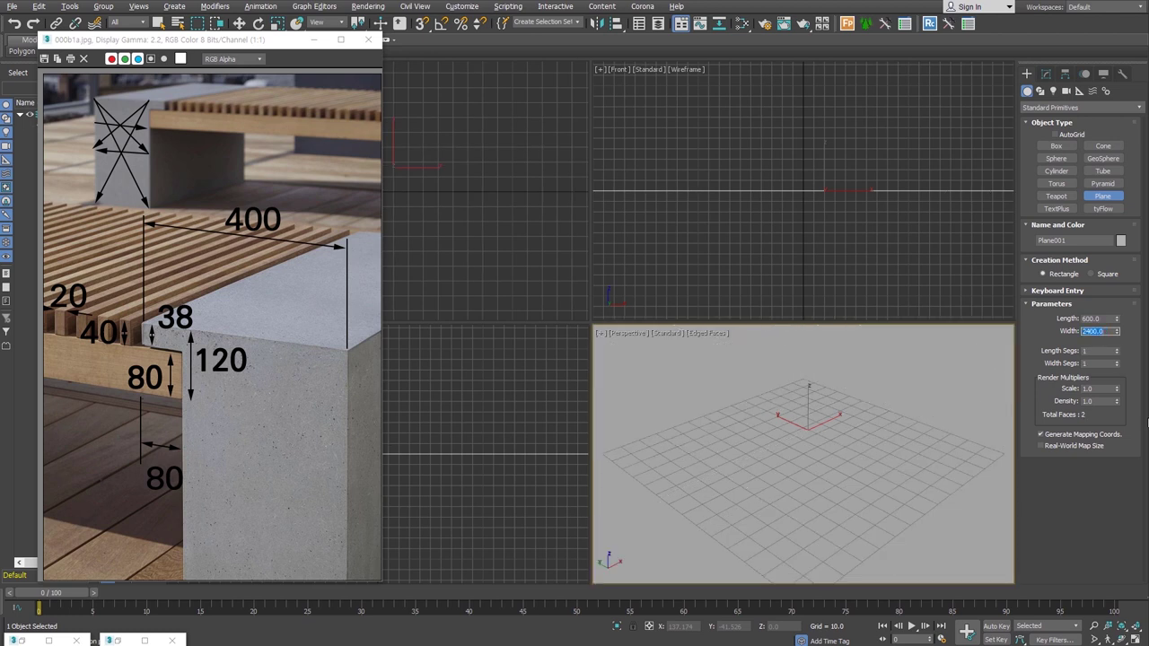
Step: Enlarge the orthographic view around the plane, hide the grid, and convert it to Editable Poly
left_click(1134, 627)
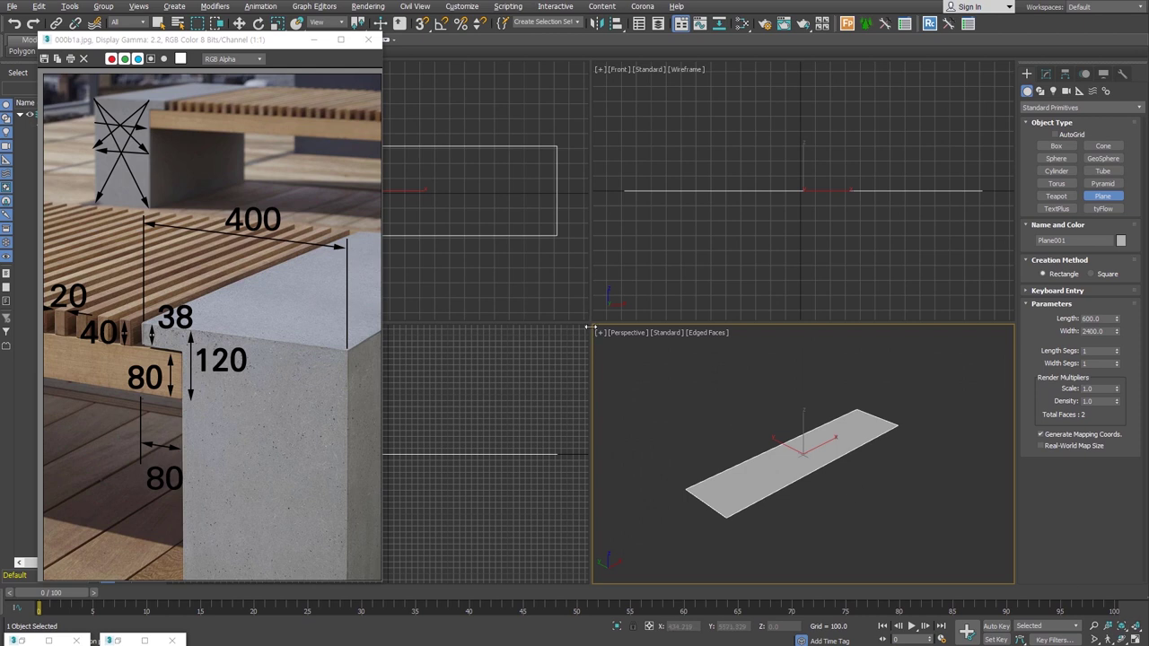
left_click_drag(592, 321, 384, 114)
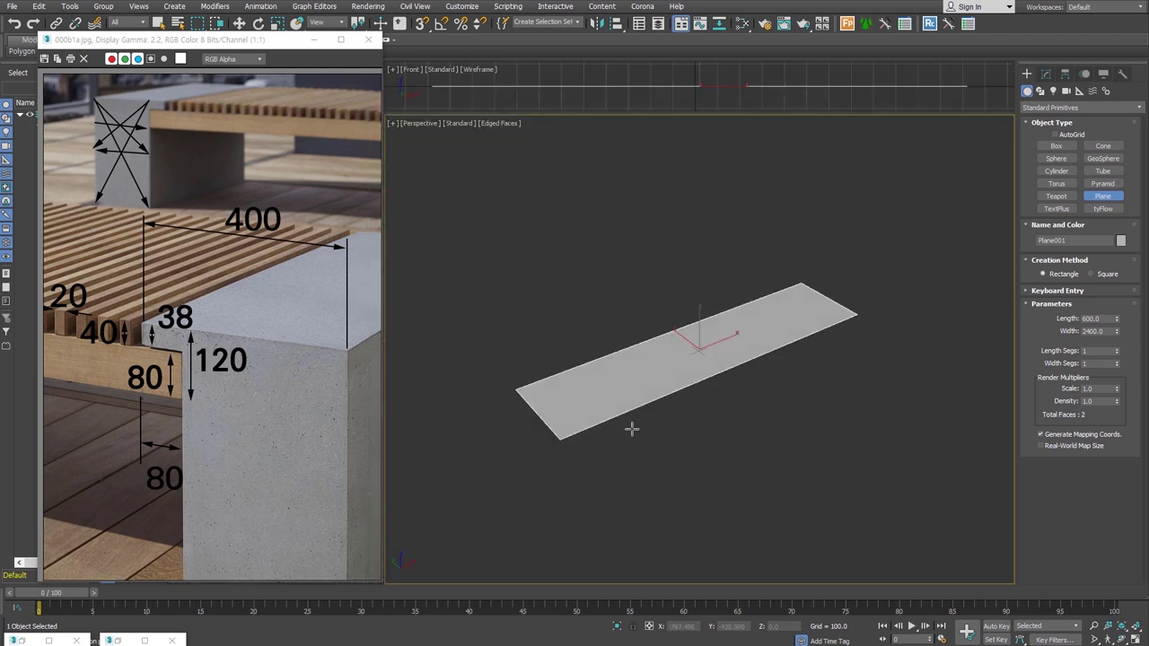
key("u")
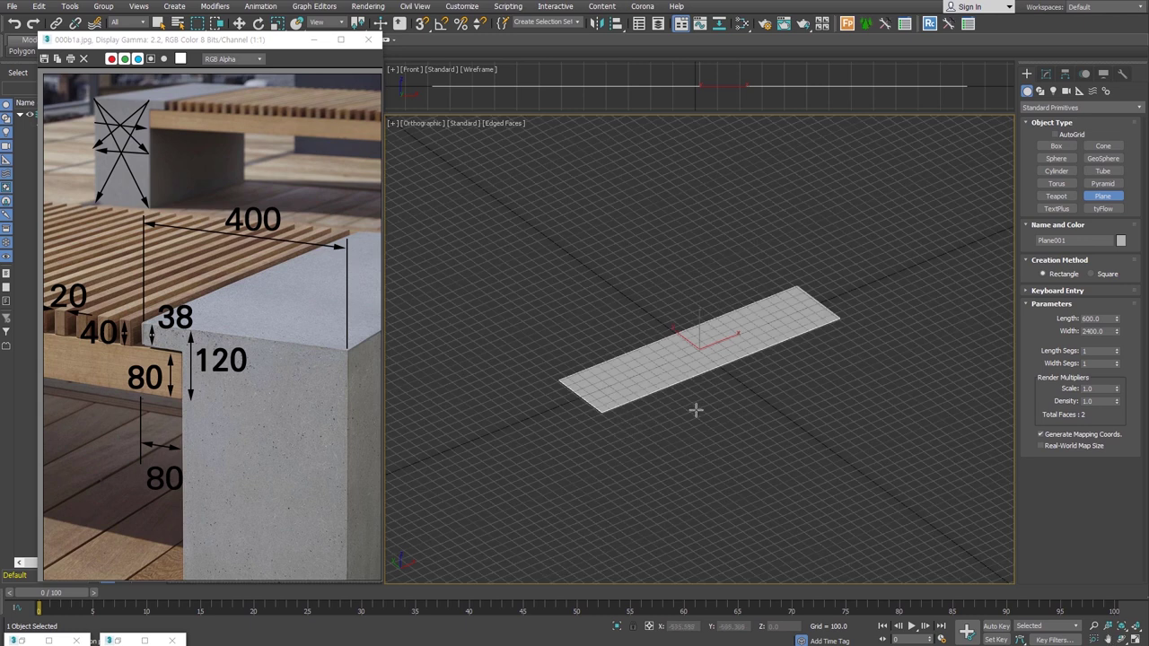
key("g")
key("z")
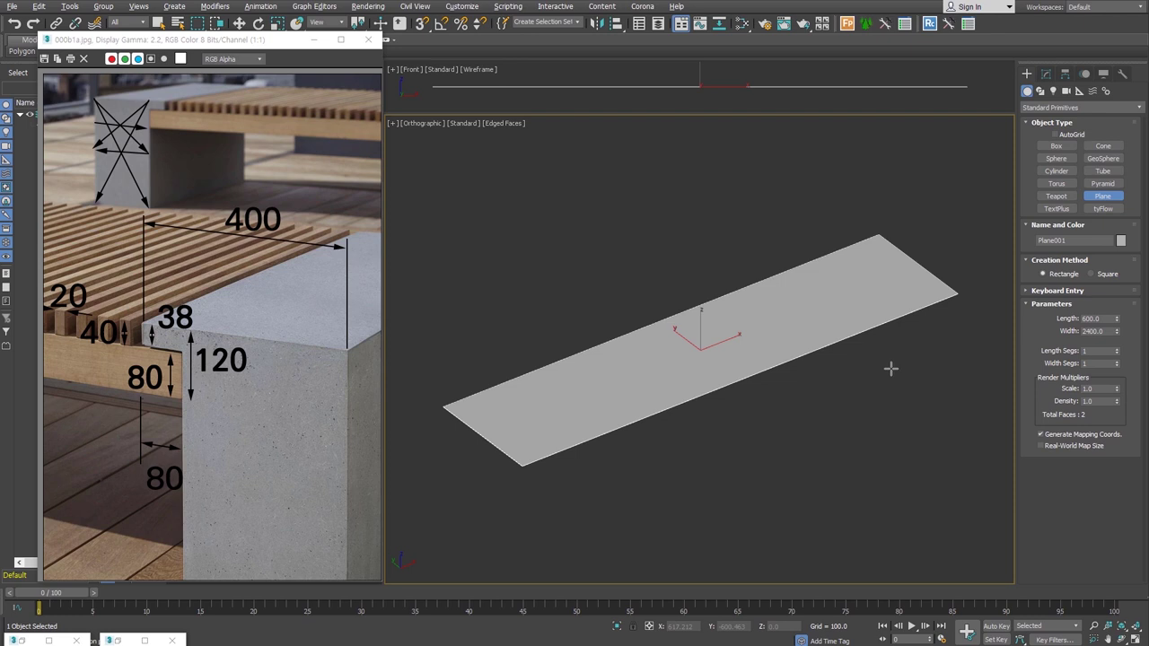
key("alt+e")
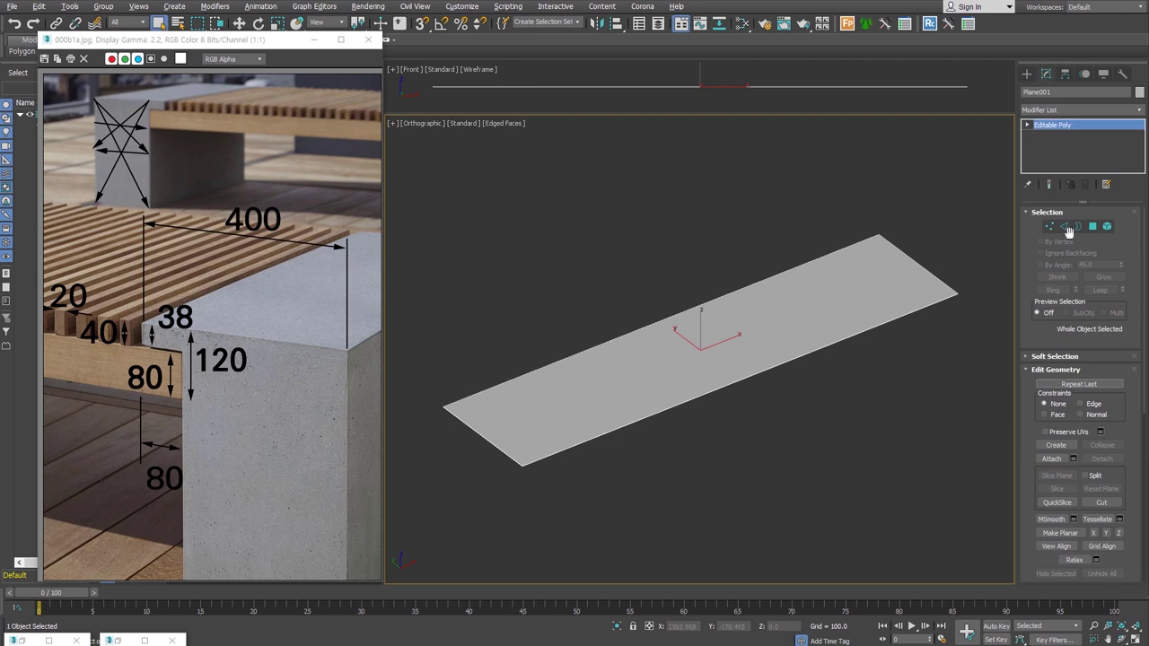
Step: Chamfer the plane's two end edges by 400
left_click(1064, 226)
left_click(919, 266)
left_click(447, 411, "ctrl")
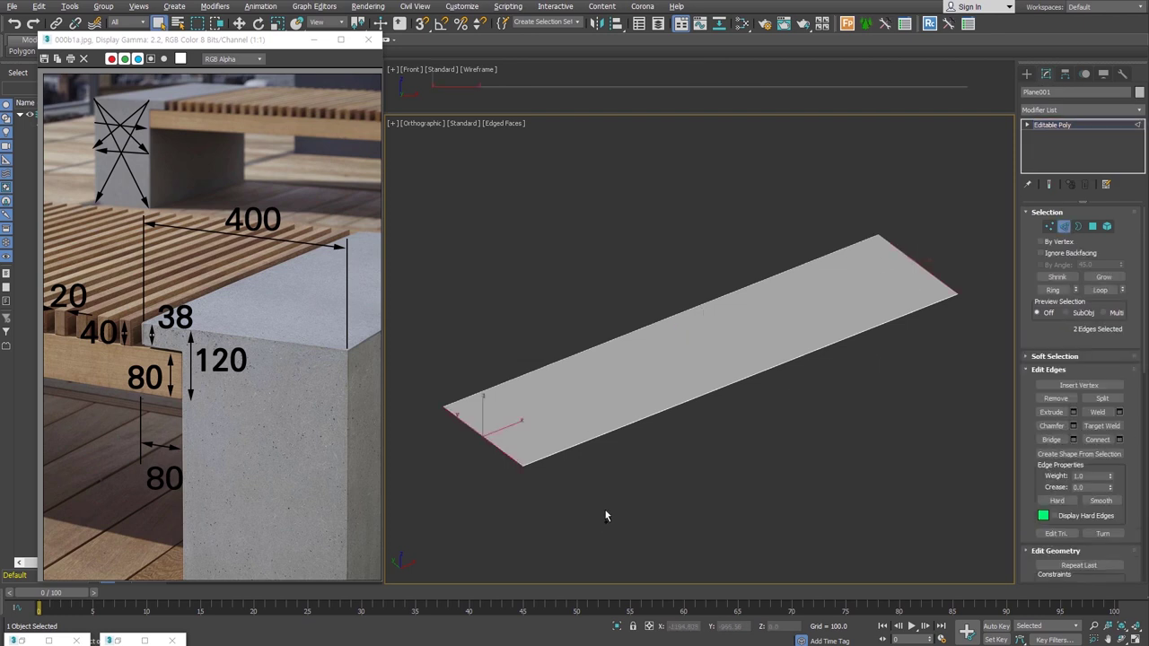
right_click(620, 367)
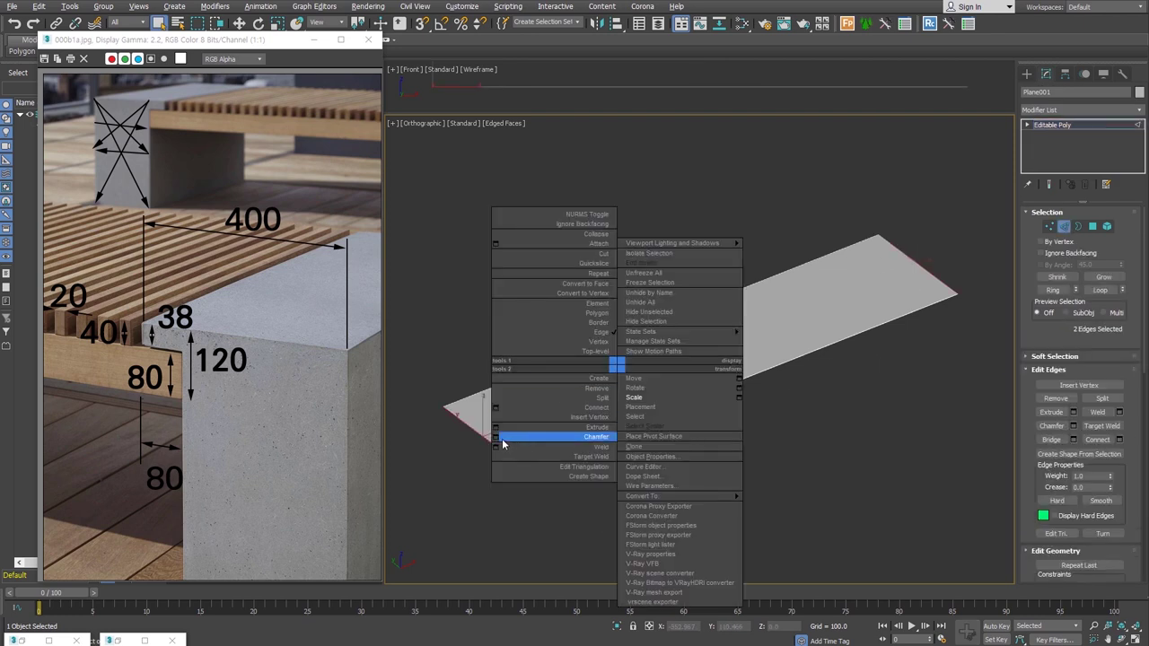
left_click(495, 437)
type("400")
key("Return")
left_click(707, 460)
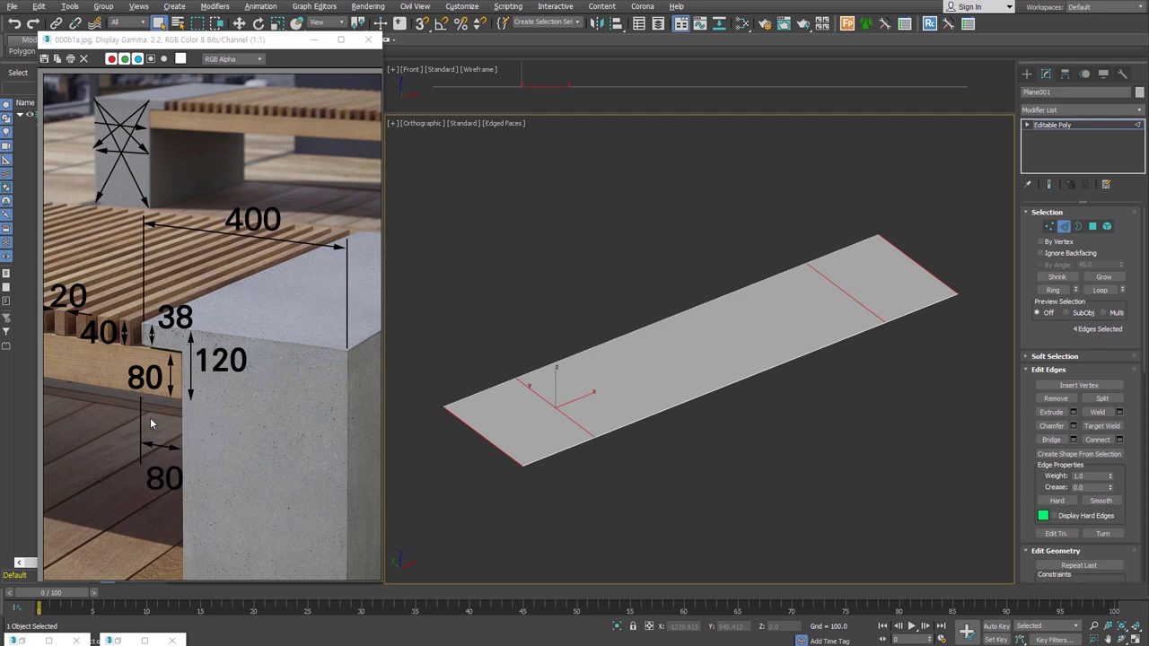
Step: Detach the plane's middle polygon as Object001
key("4")
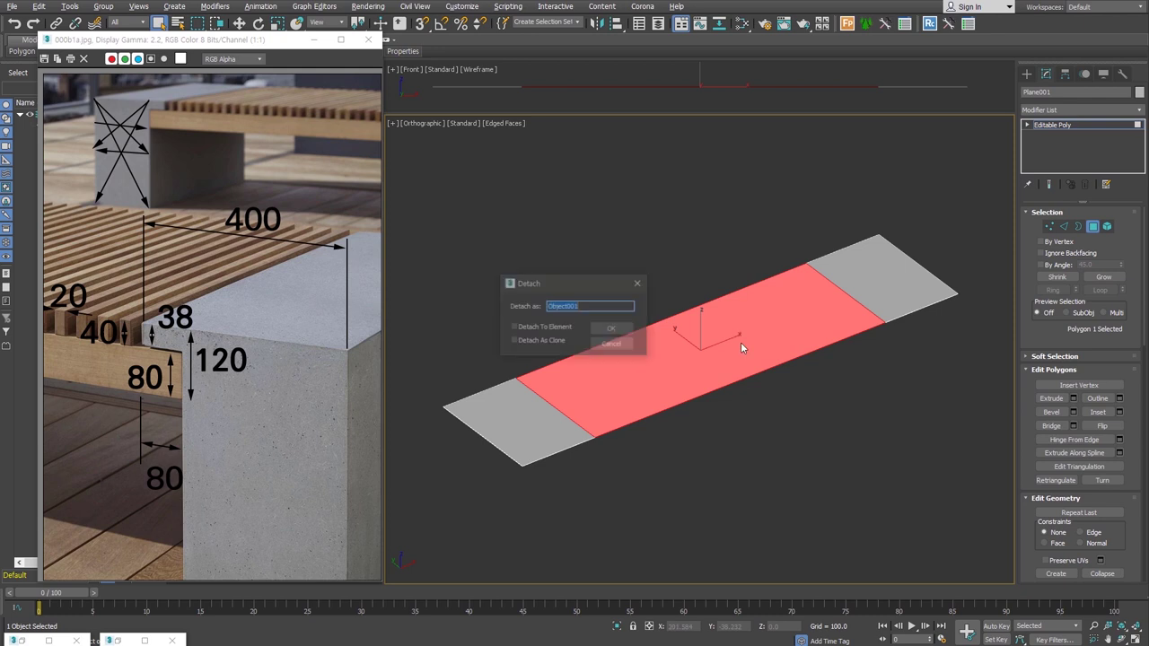
key("Return")
key("4")
Step: Chamfer the two inner cut edges into double edges, then select Object001
key("2")
left_click(842, 291)
left_click(559, 404, "ctrl")
right_click(595, 359)
left_click(473, 433)
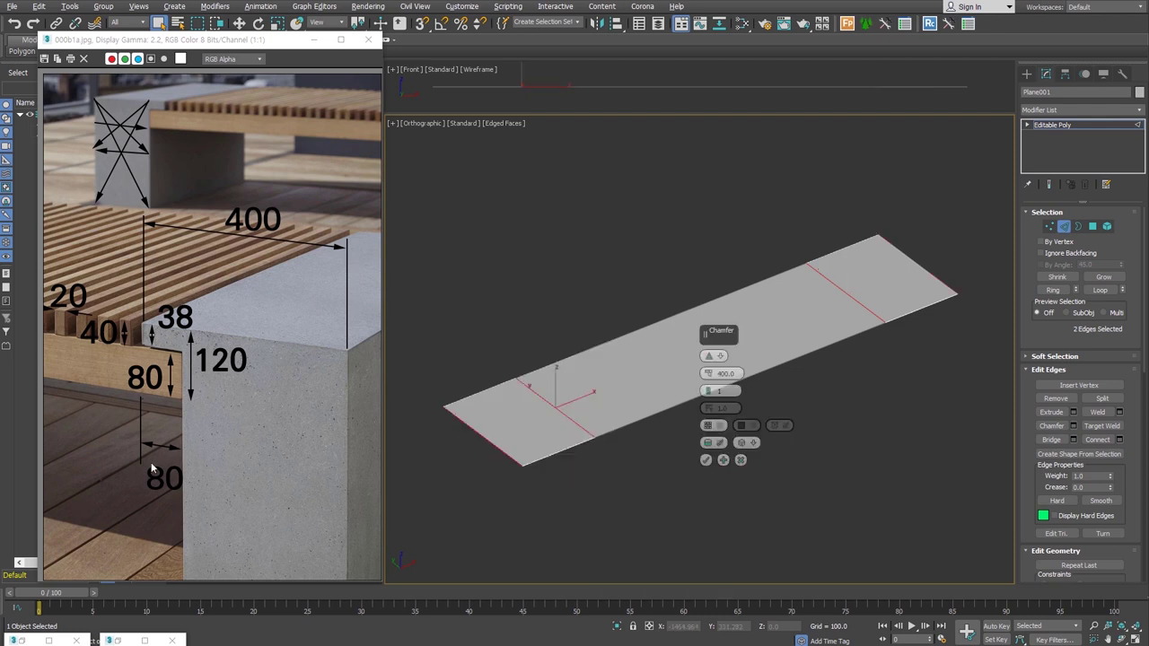
left_click(706, 460)
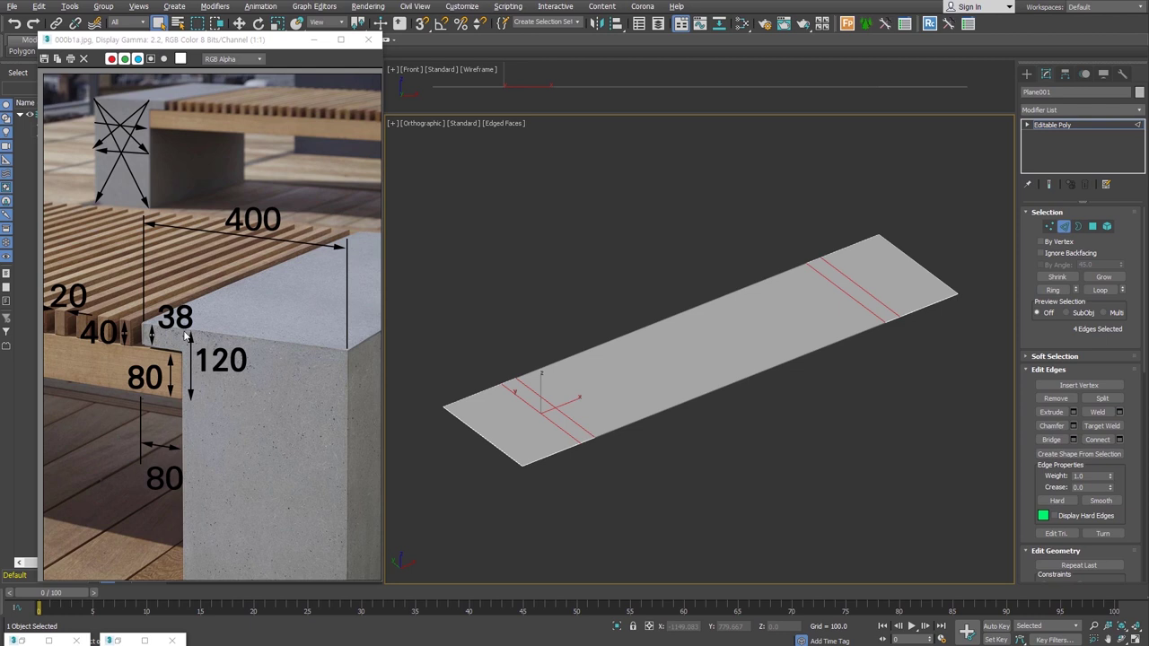
key("2")
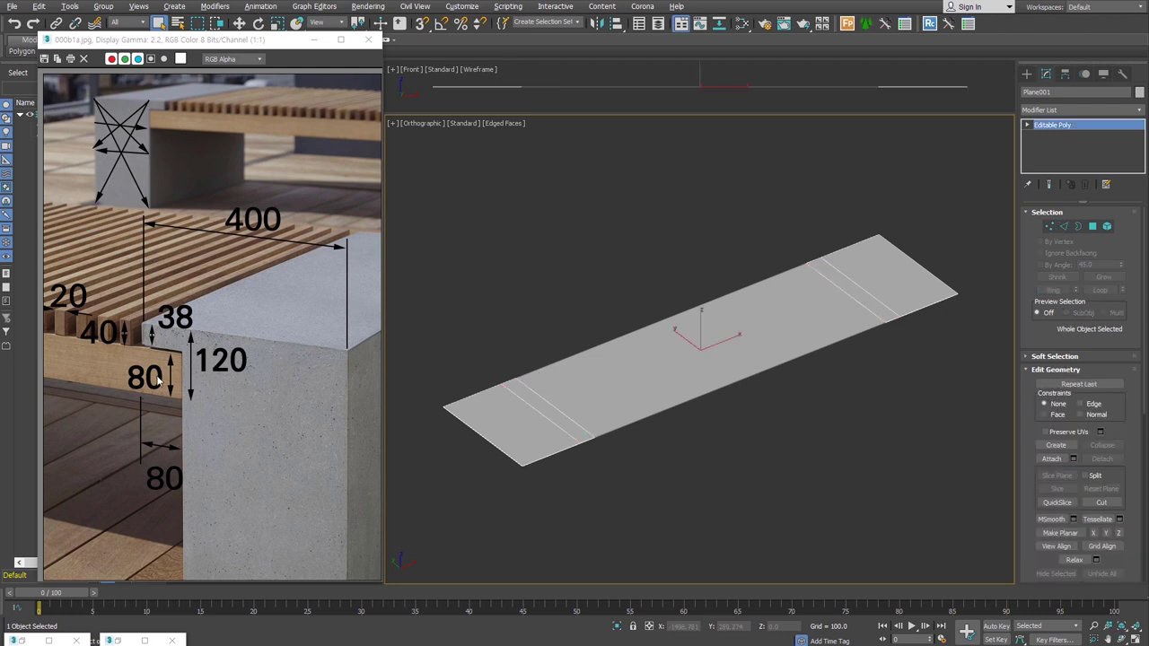
left_click(810, 332)
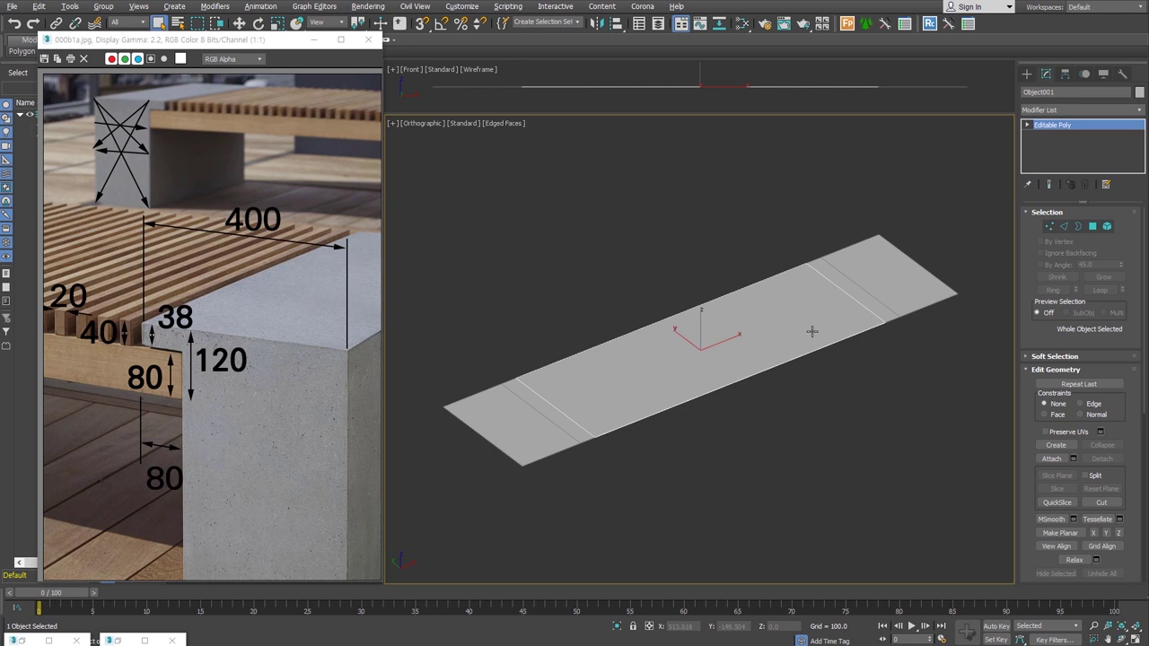
Step: Add an Edit Poly modifier to Object001 and chamfer its two long edges by 40
key("ctrl+e")
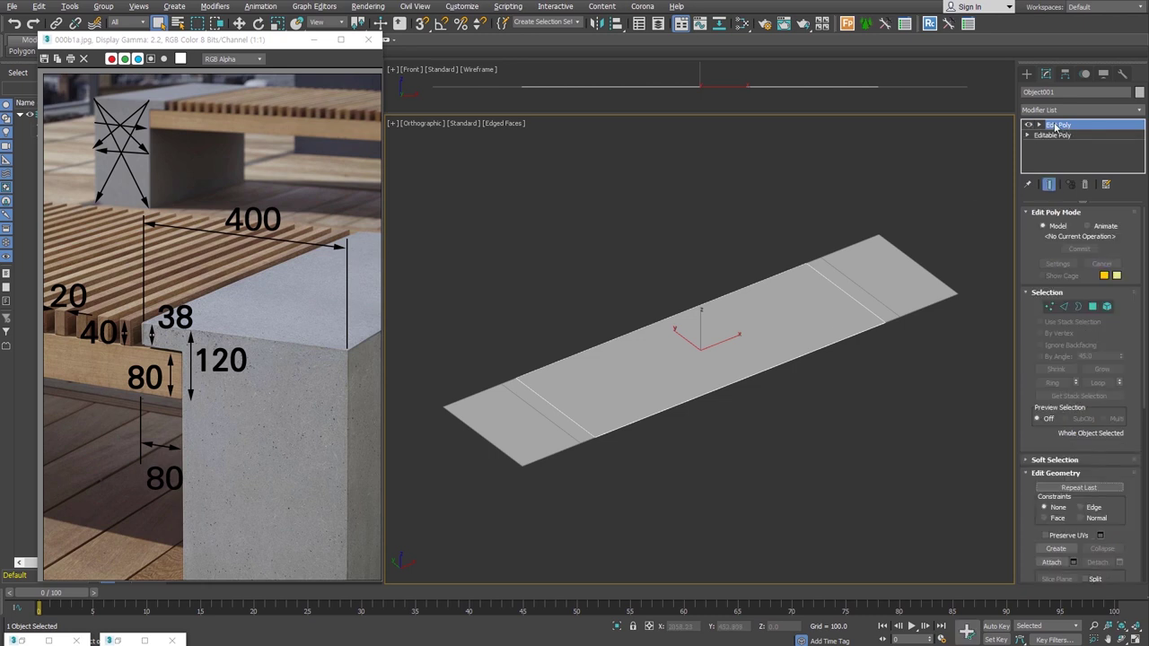
key("2")
left_click(718, 388)
left_click(665, 321, "ctrl")
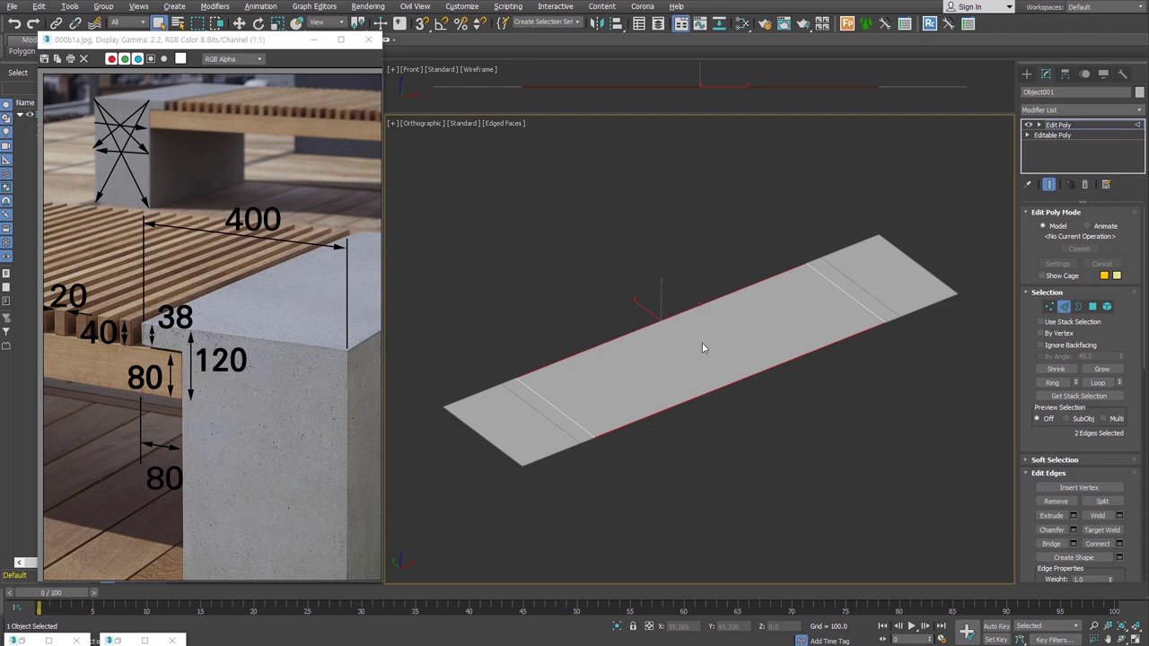
right_click(702, 349)
left_click(584, 395)
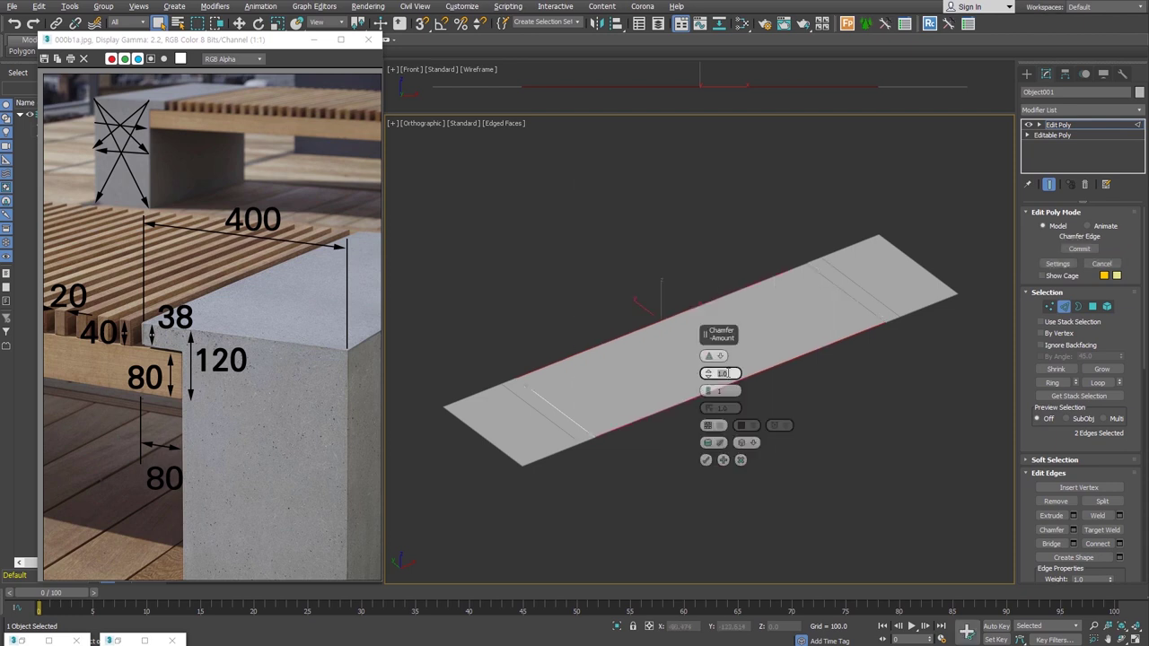
type("40")
key("Return")
Step: Detach the two long strip polygons as their own object and remove the Edit Poly modifier
left_click(1093, 306, "ctrl")
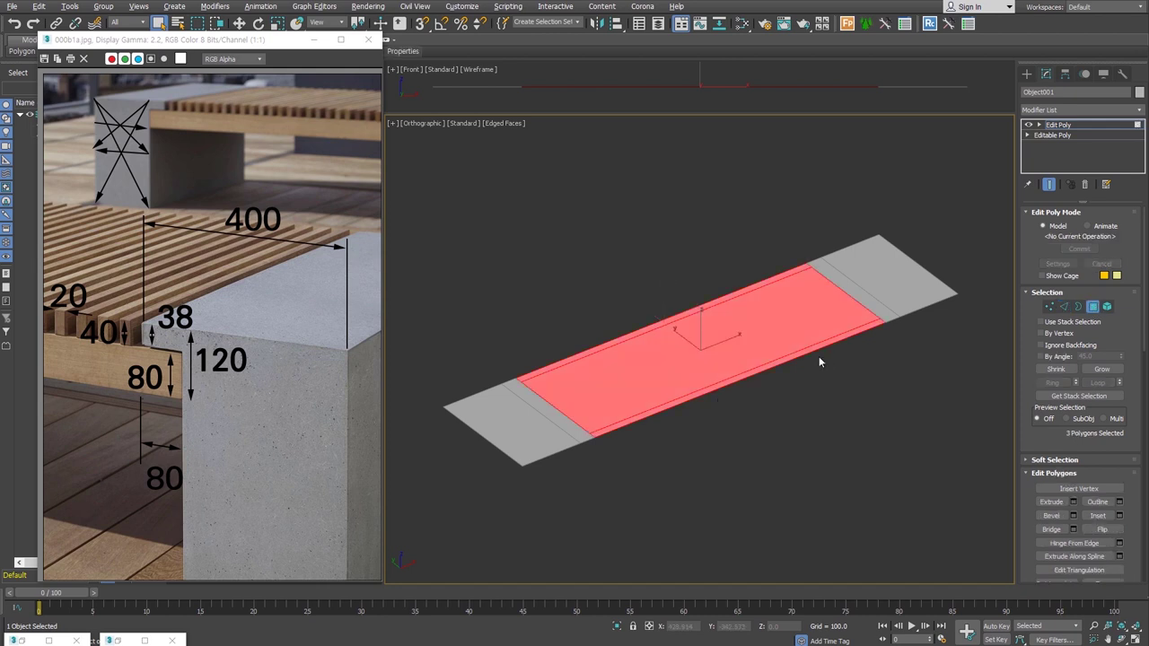
left_click(754, 370)
left_click(752, 292, "ctrl")
key("ctrl+d")
key("Return")
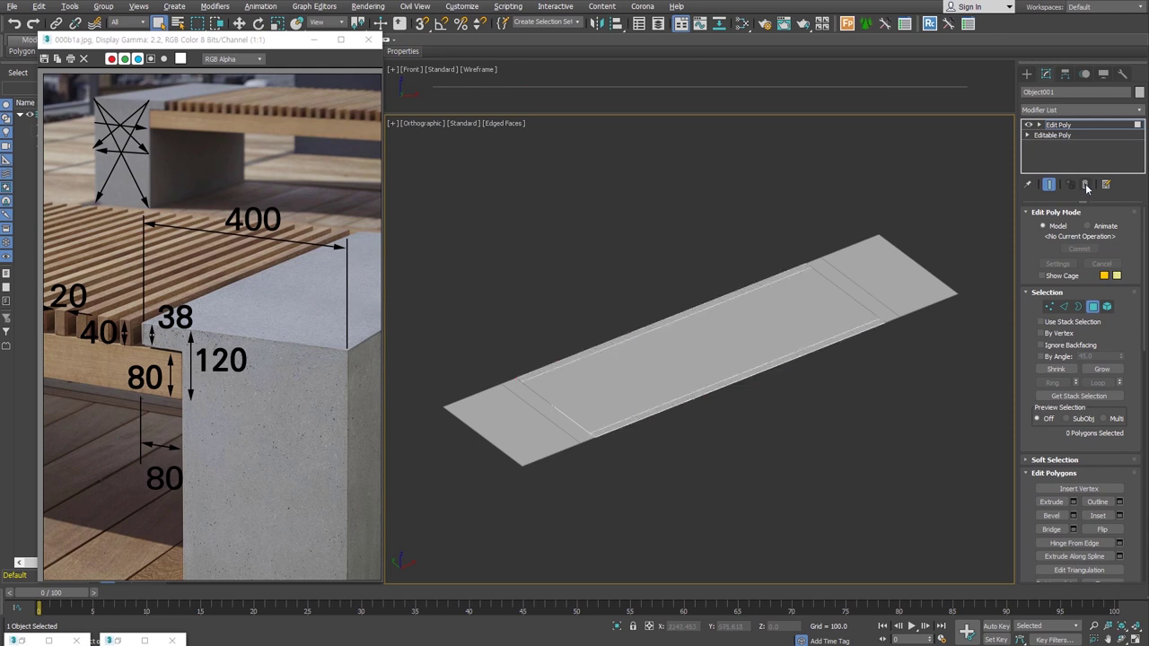
left_click(1082, 186)
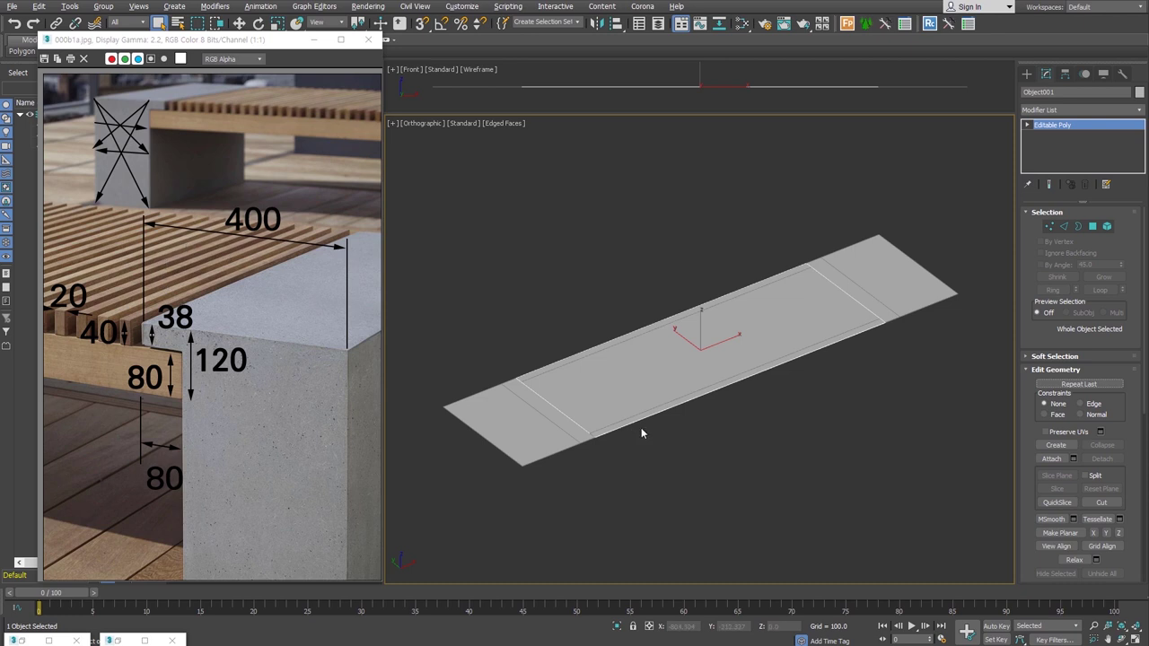
left_click(911, 376)
left_click(866, 321)
Step: Try a Shell on the detached strips in wireframe view, then undo it
key("F3")
left_click(793, 353)
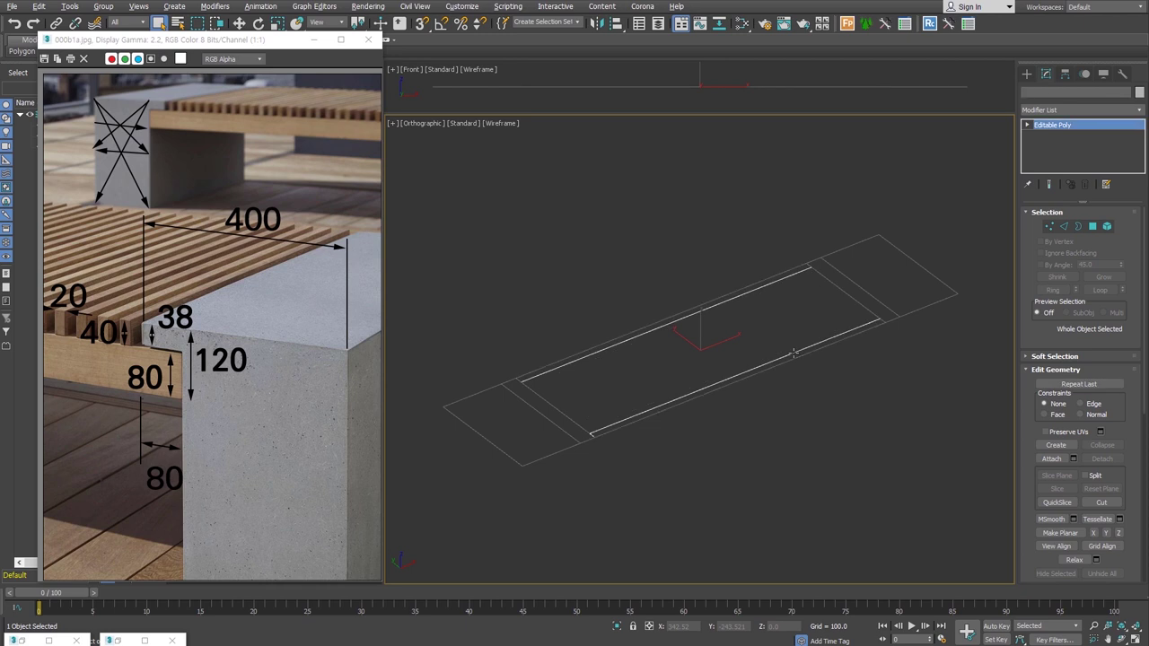
key("ctrl+shift+c")
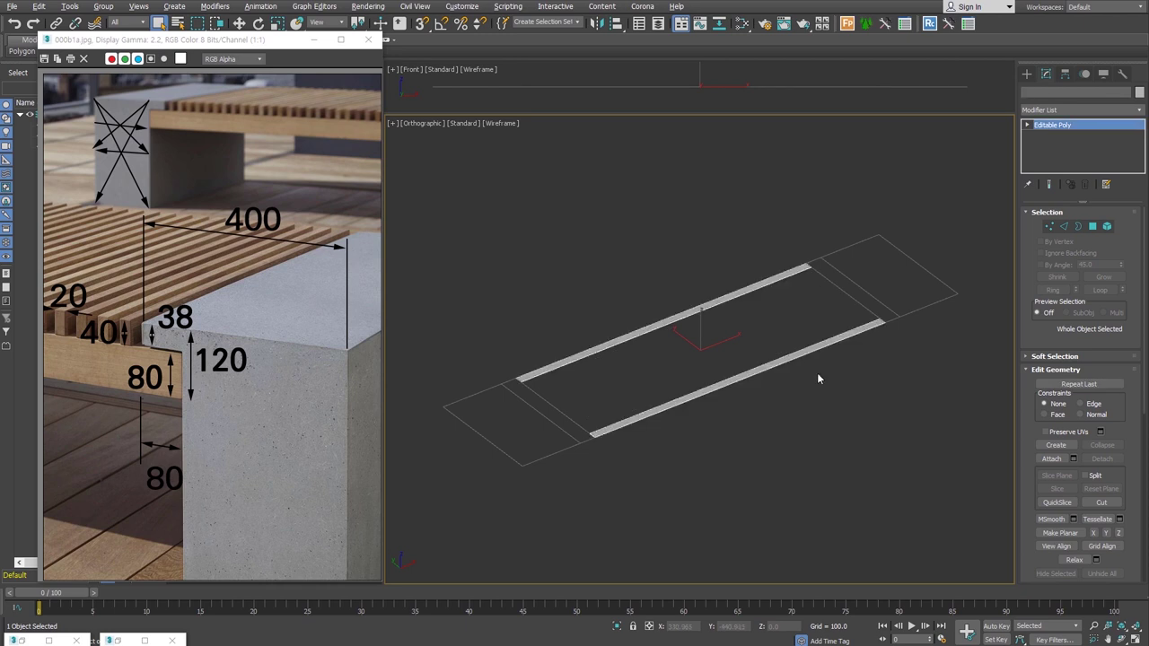
key("s")
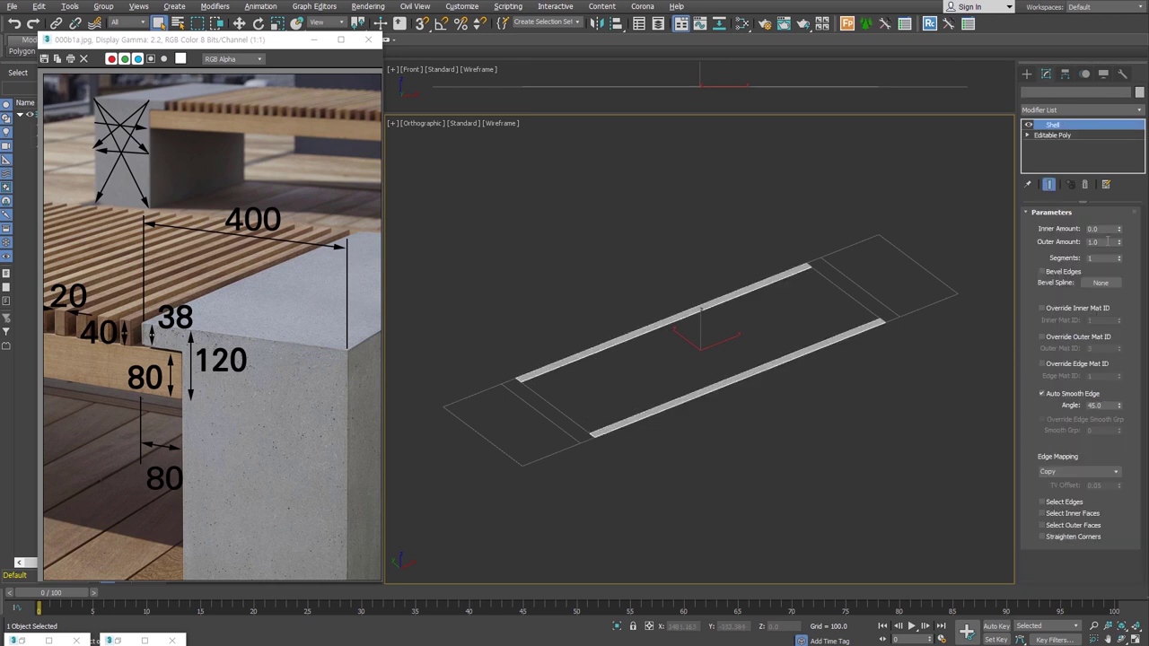
key("Return")
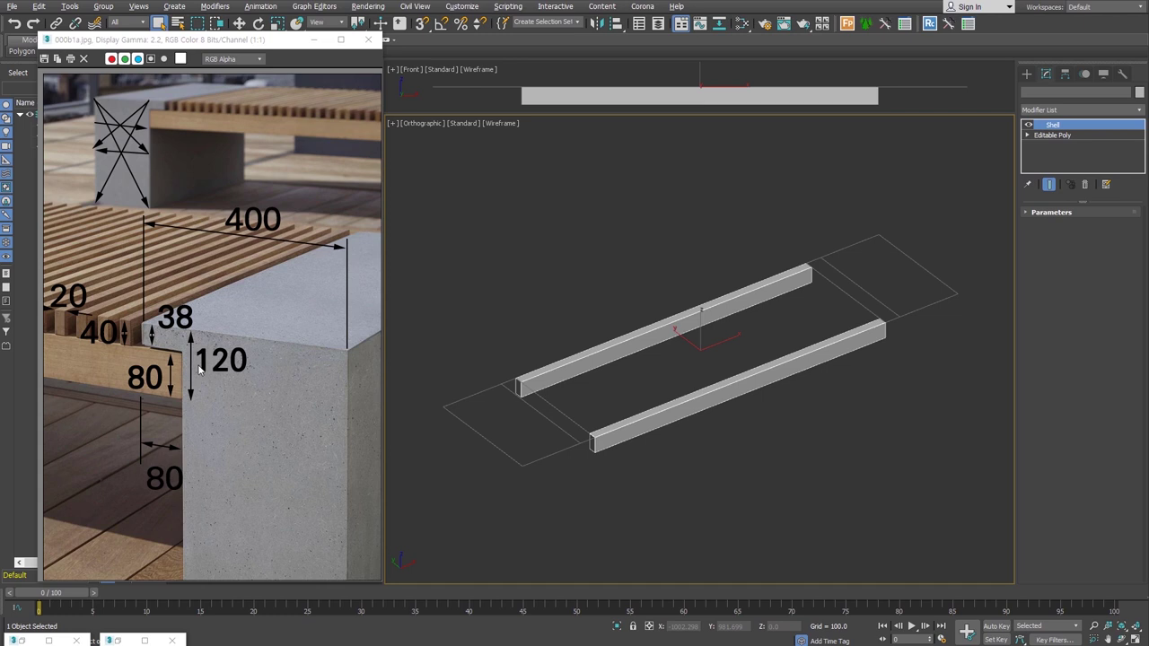
key("ctrl+z")
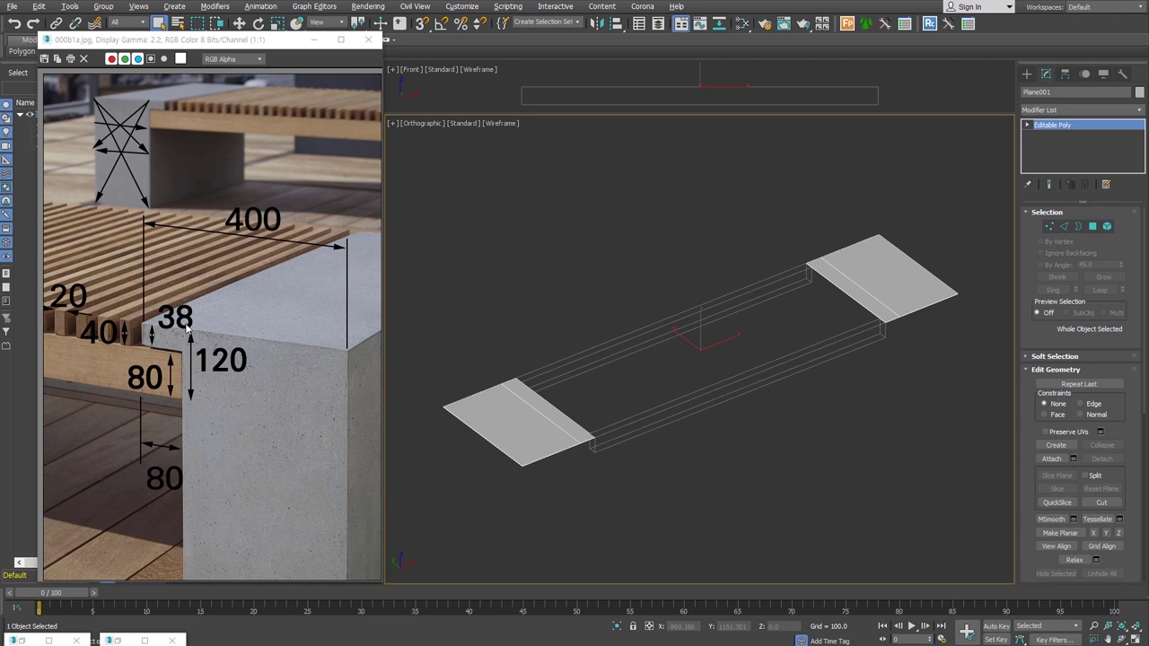
Step: Raise the end plates with a relative Z offset
key("w")
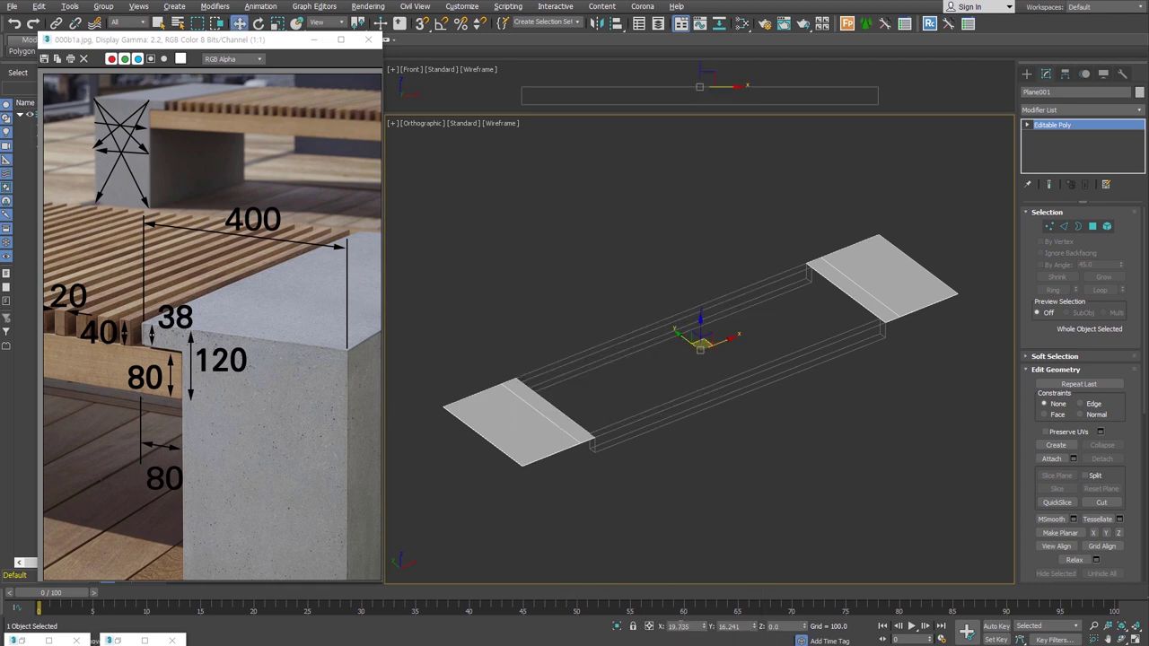
left_click(650, 626)
left_click(777, 627)
key("Return")
Step: Shell the end plates with a 38 outer amount and collapse them to Editable Poly
key("shift+s")
left_click(1119, 232)
type("38")
key("Return")
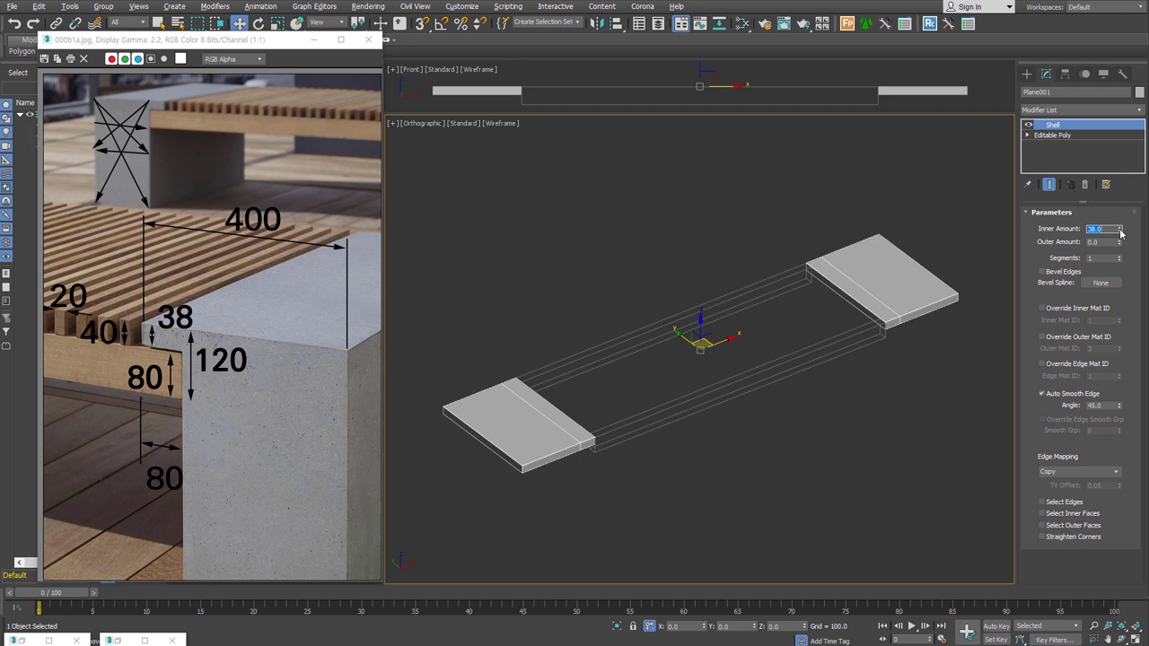
type("0")
key("Tab")
type("38")
key("Return")
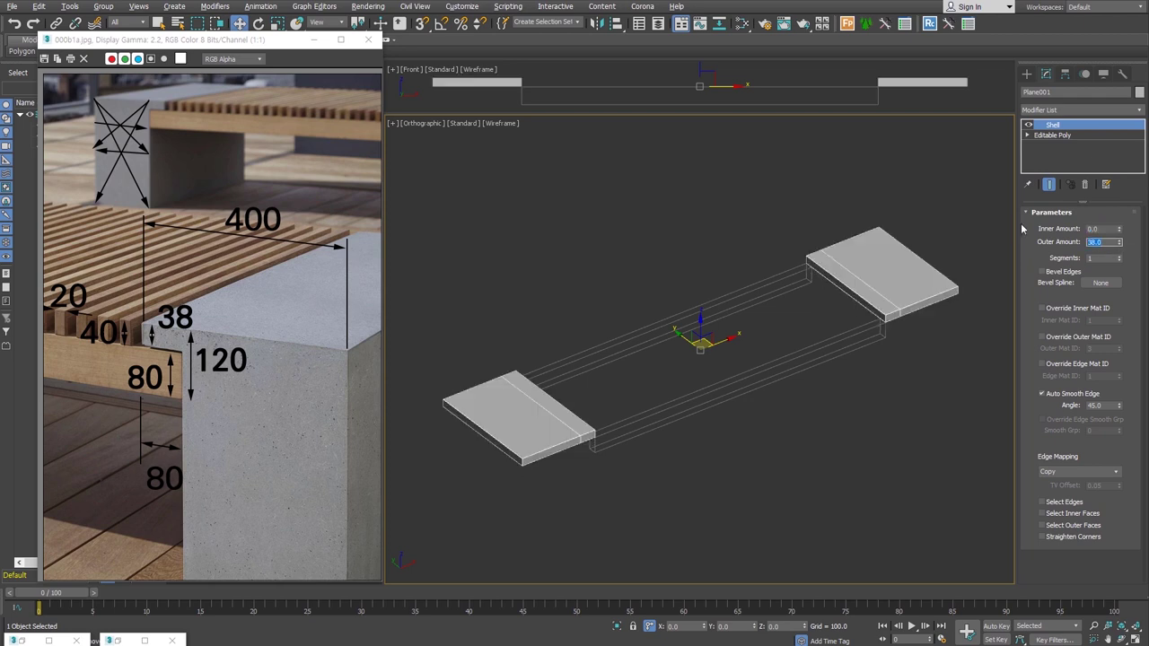
type("0")
key("shift+Tab")
type("80")
key("Return")
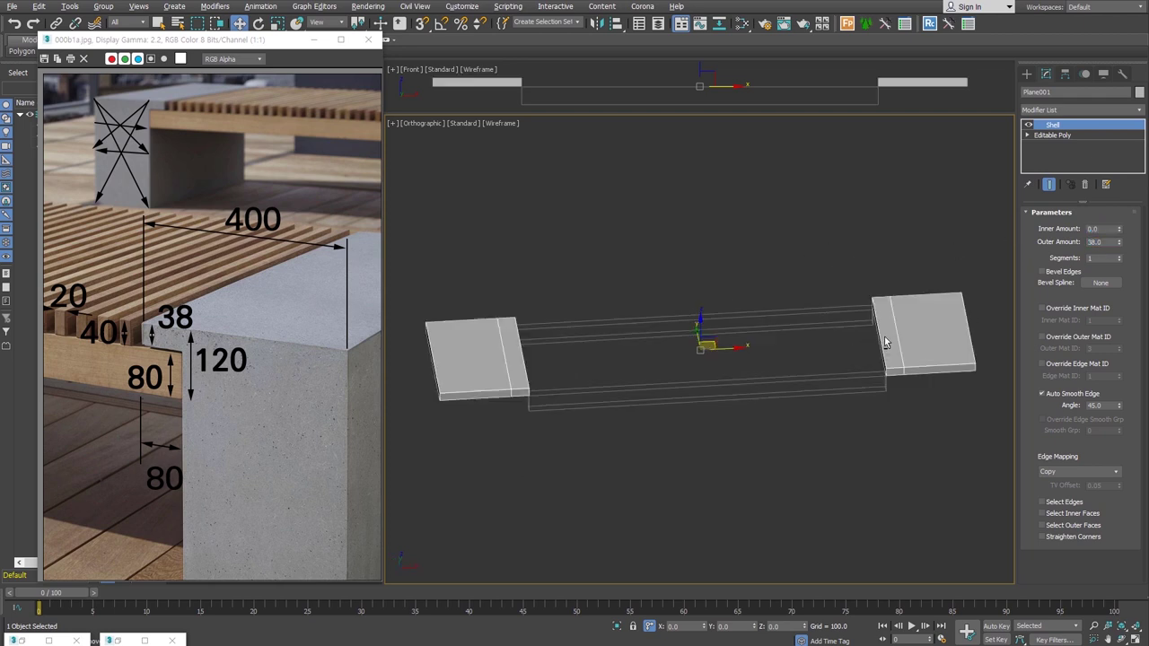
middle_click_drag(919, 278, 629, 348, "alt")
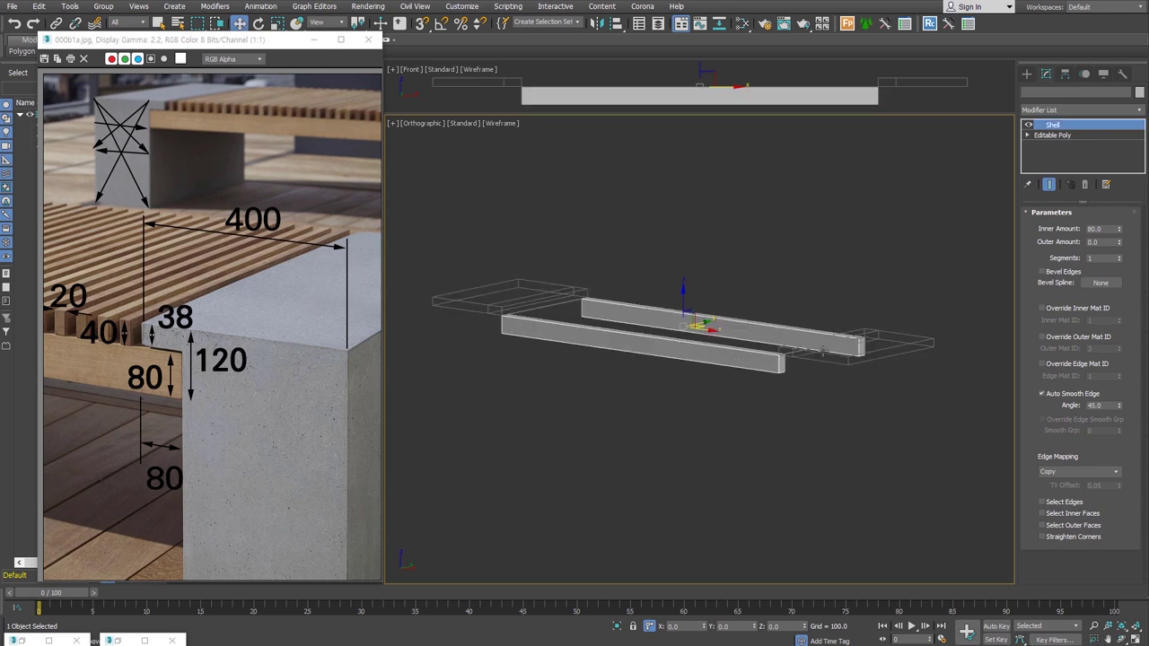
key("ctrl+z")
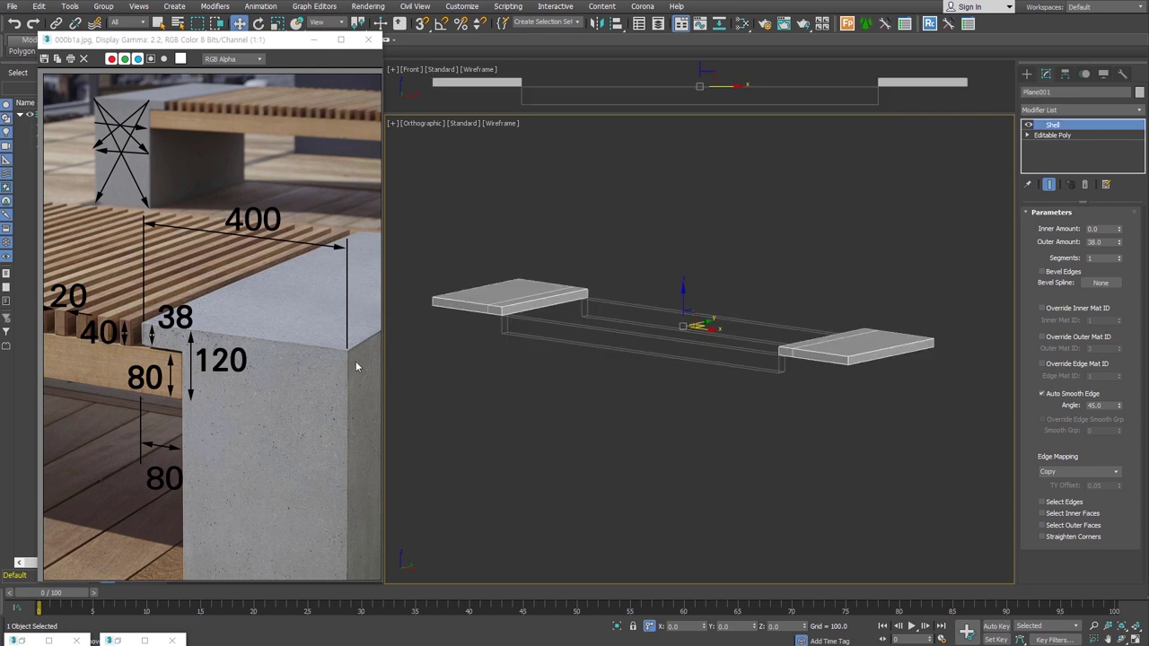
key("shift+z")
key("ctrl+z")
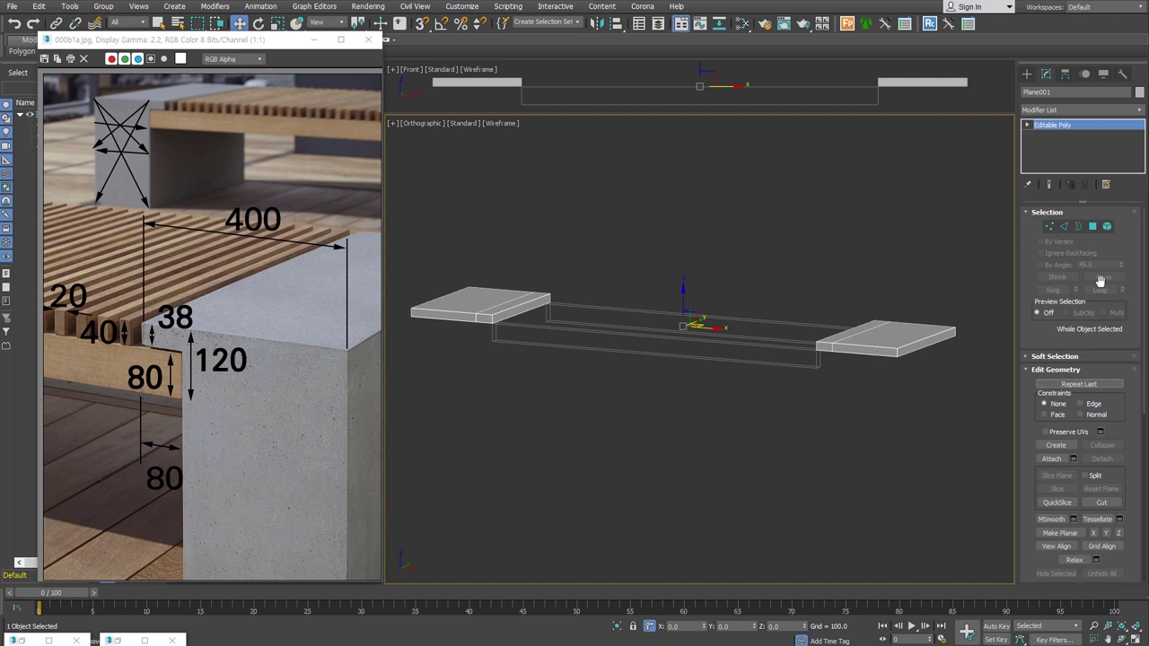
Step: Extrude the top faces of both end slabs by 462 into solid leg blocks
key("4")
left_click(890, 298)
left_click(480, 361, "ctrl")
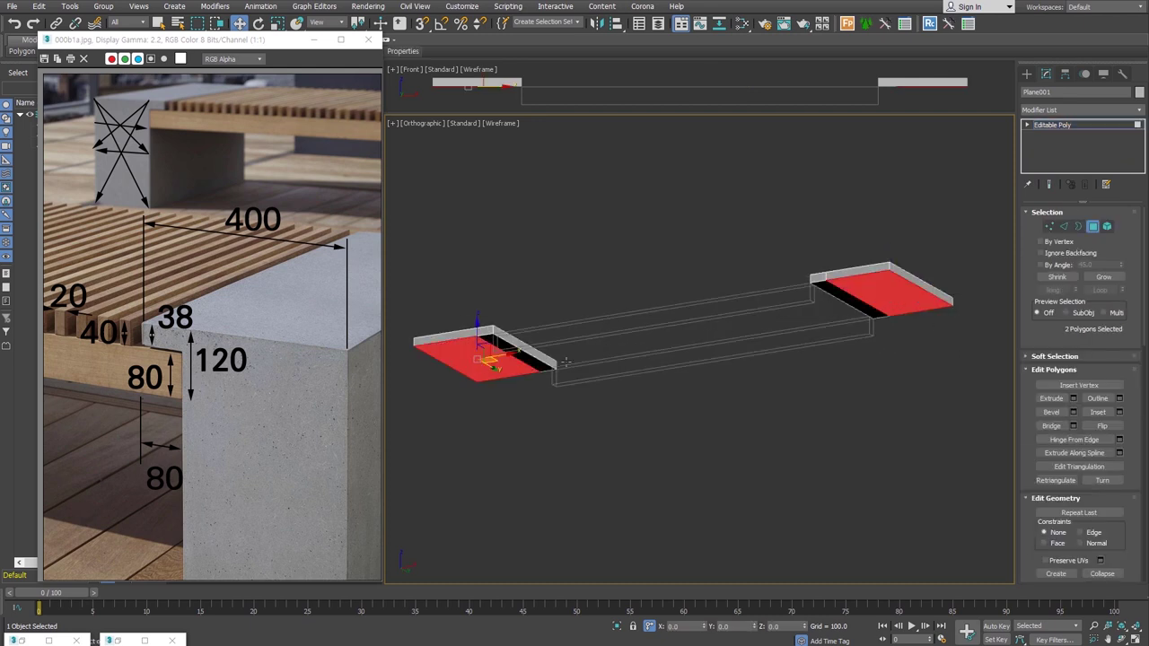
key("shift+z")
key("shift+z")
right_click(794, 364)
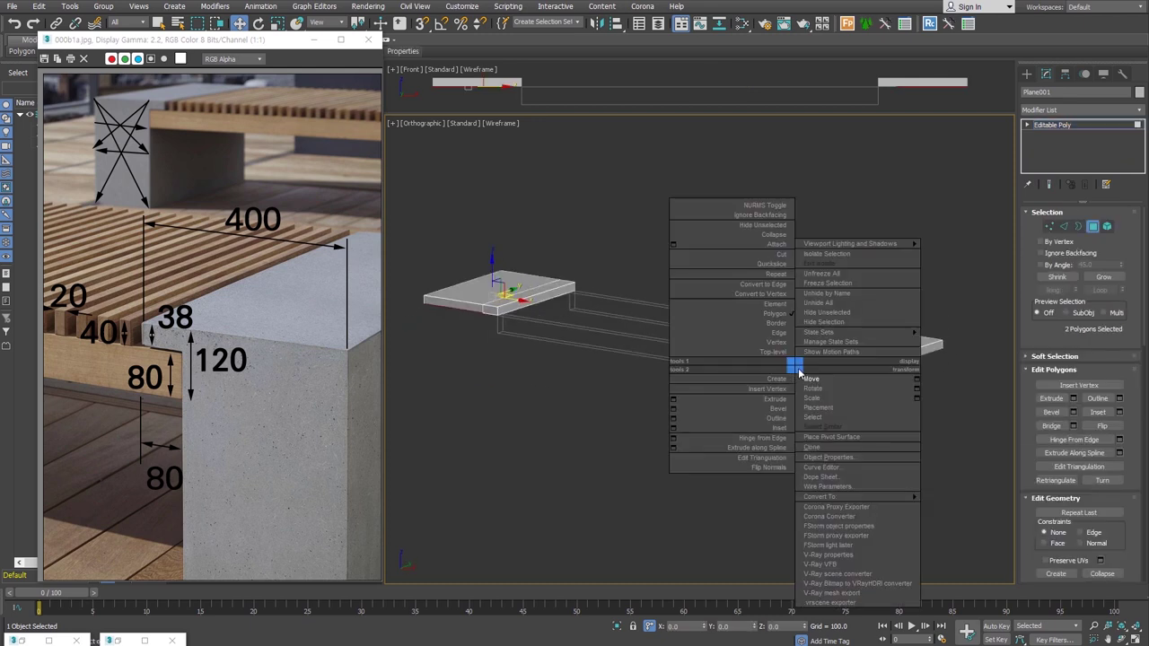
left_click(674, 401)
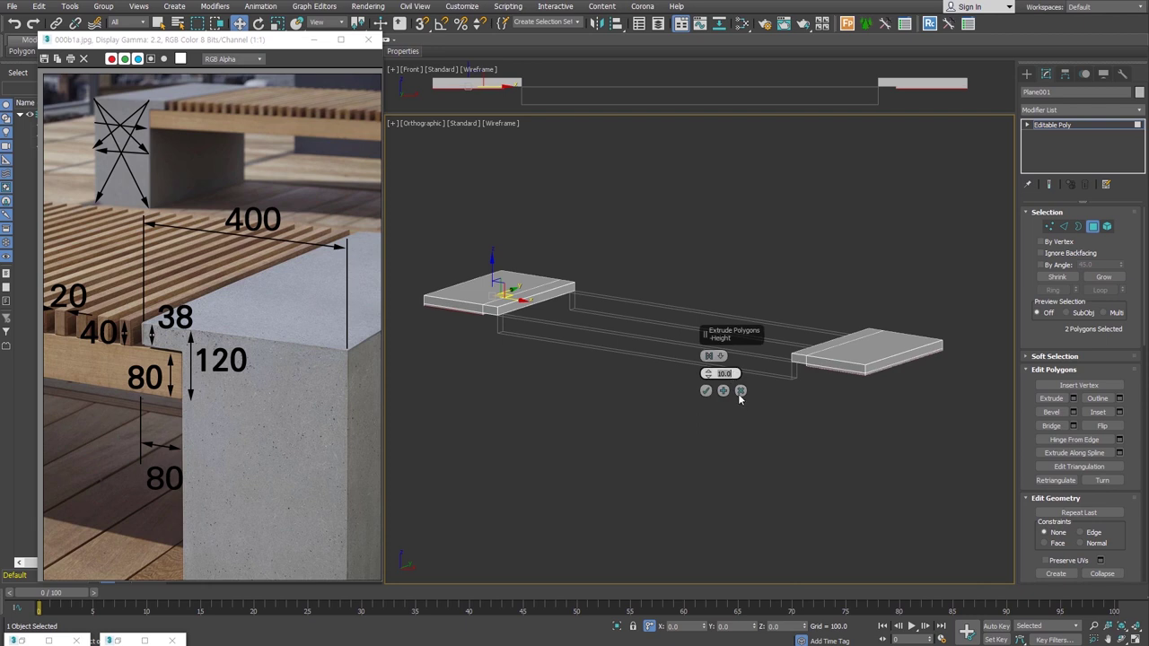
type("00")
key("Return")
left_click(706, 390)
key("4")
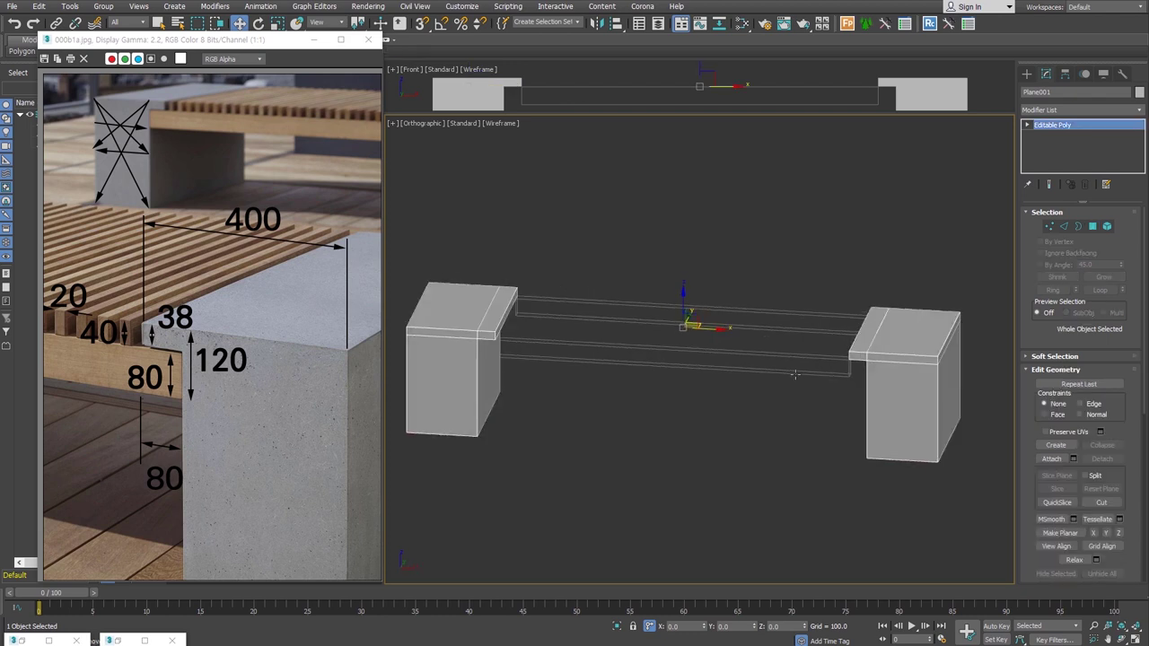
left_click(794, 374)
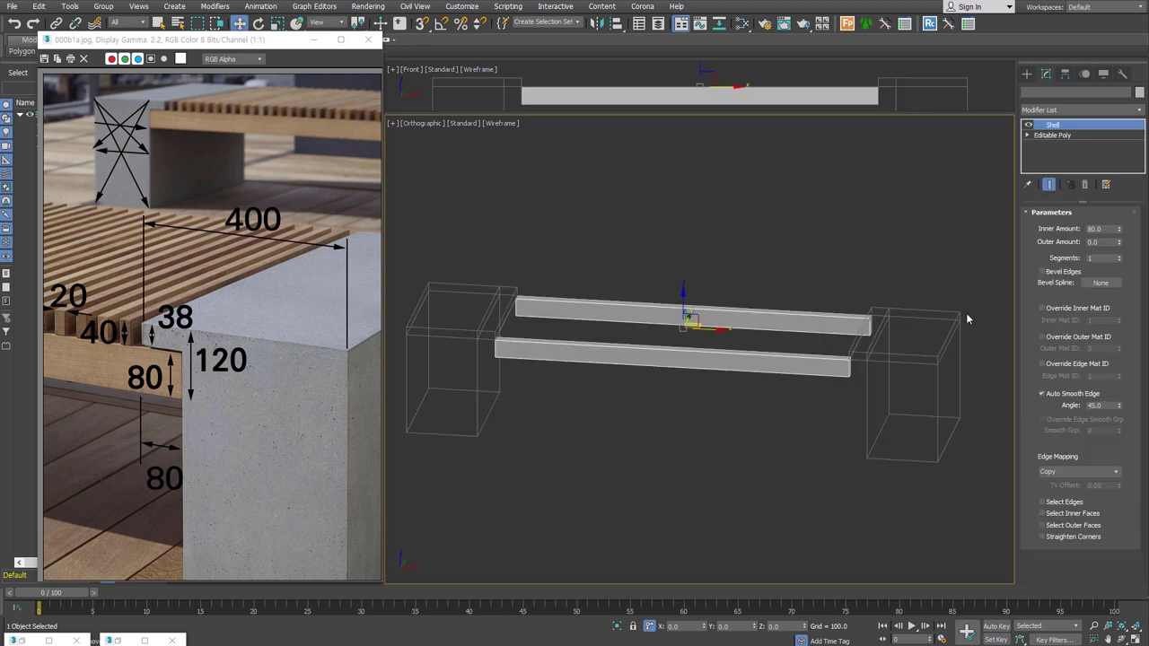
Step: Drag the support bars' end vertices so the bars reach into both leg blocks
key("1")
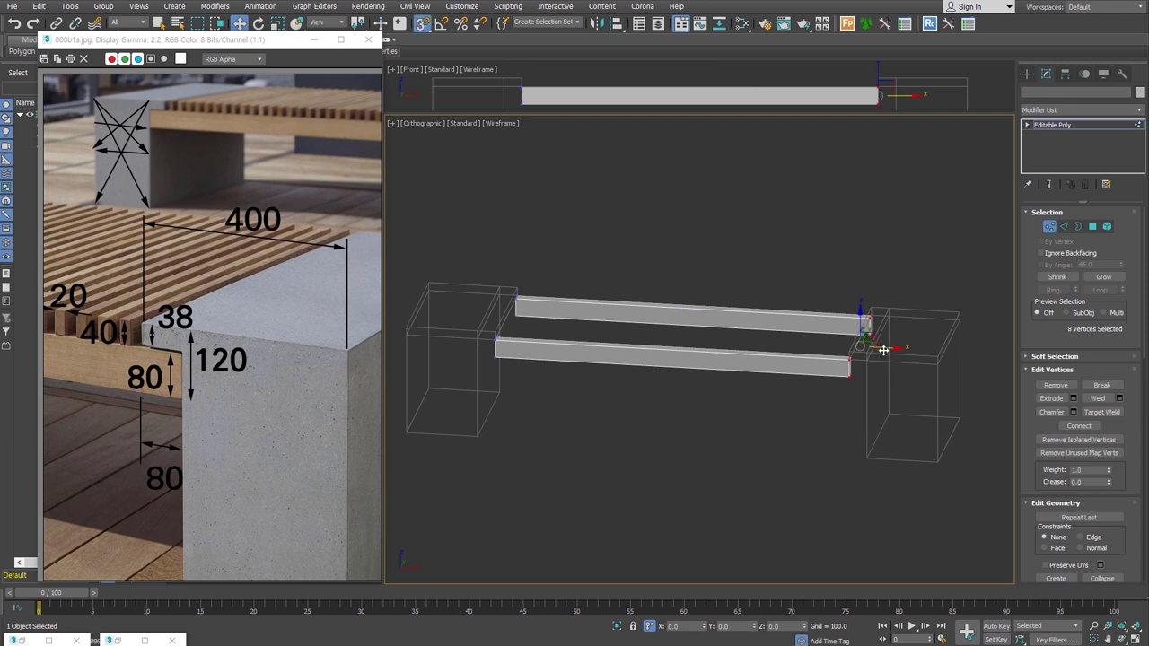
left_click_drag(476, 283, 538, 381)
left_click_drag(533, 326, 503, 326)
key("ctrl+d")
Step: Turn on snapping, select the seat plate, and select its two long edges
key("s")
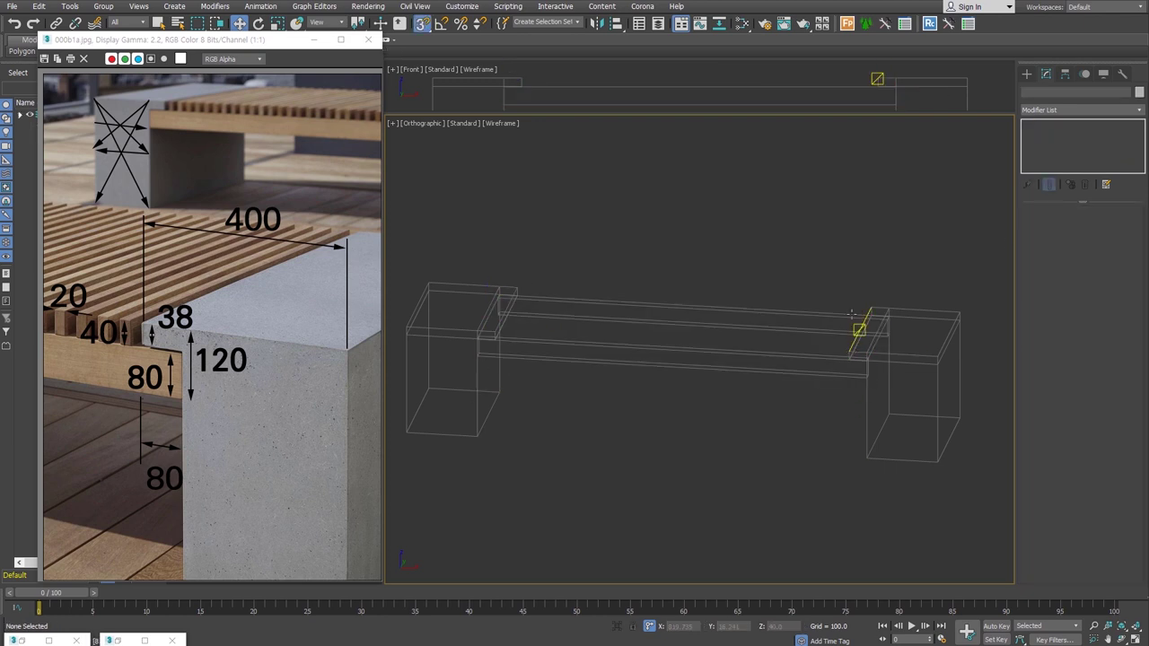
left_click(851, 314)
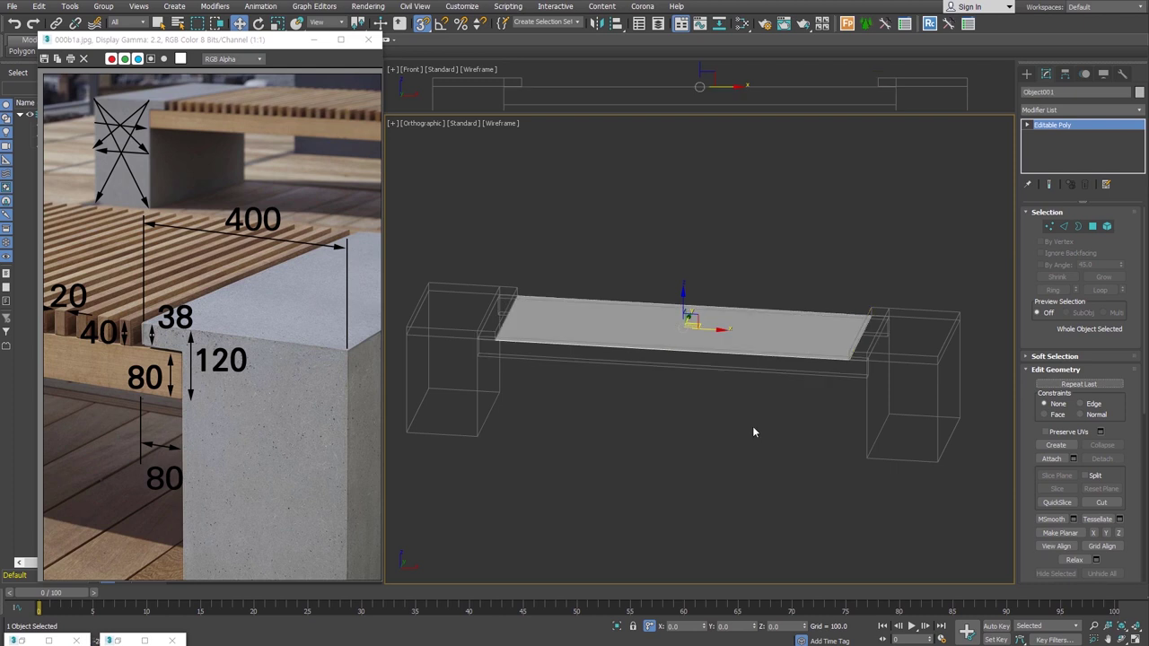
left_click(1063, 226)
left_click_drag(756, 431, 661, 245)
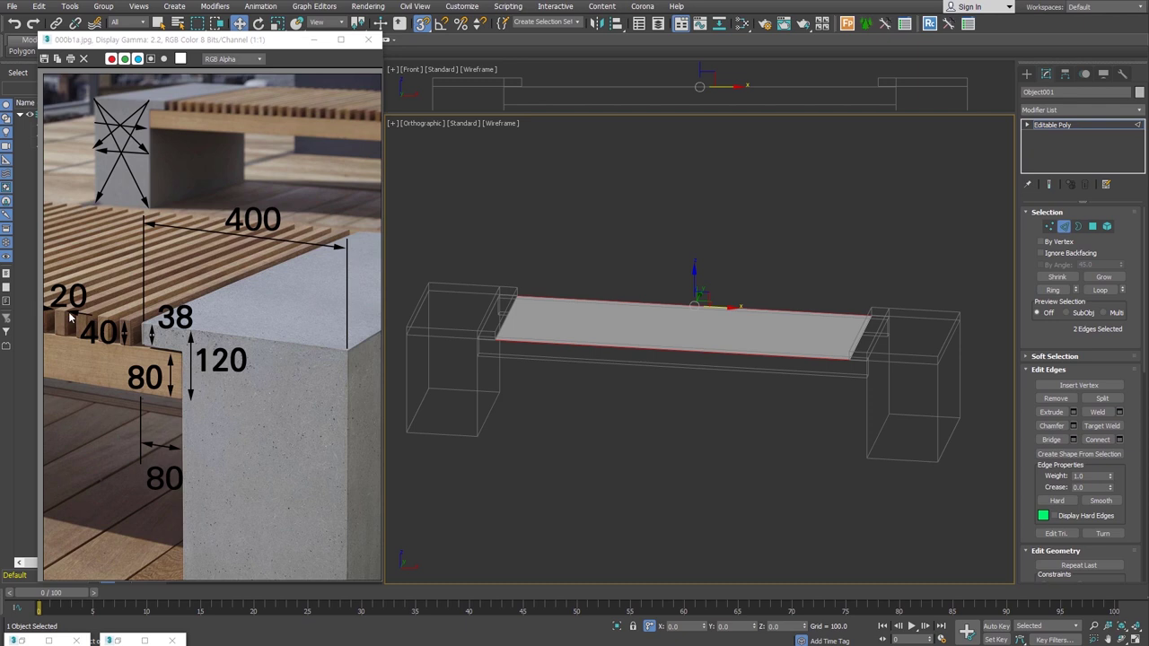
Step: Connect the seat plate's two long edges with 80 evenly spaced segments
key("alt+shift+w")
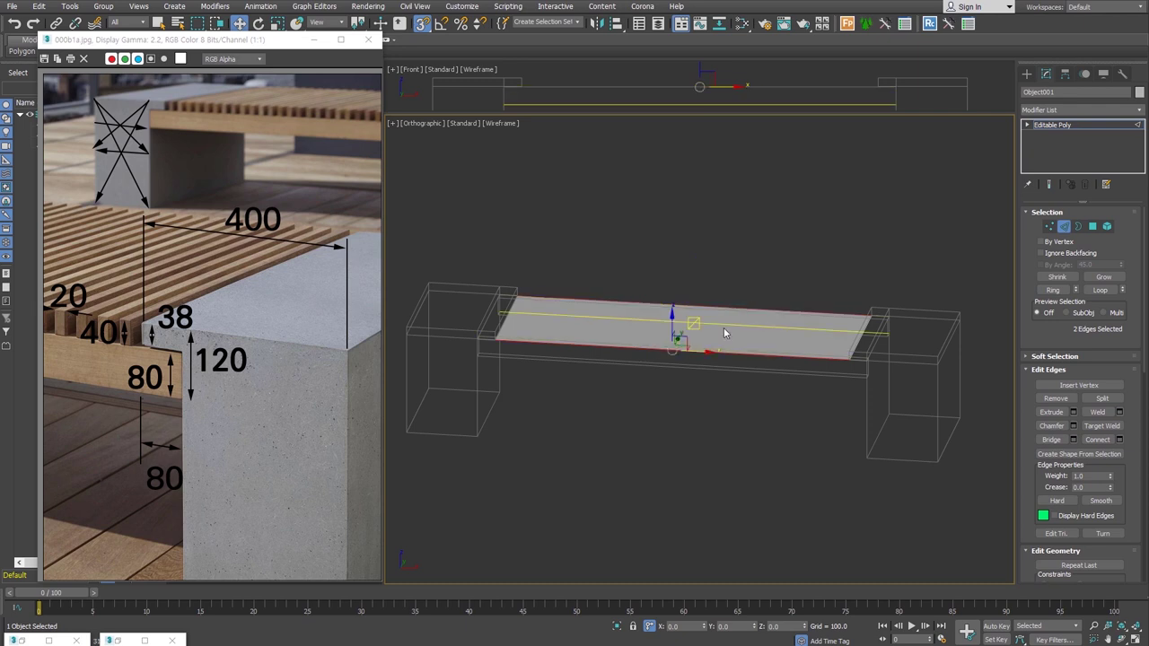
right_click(725, 334)
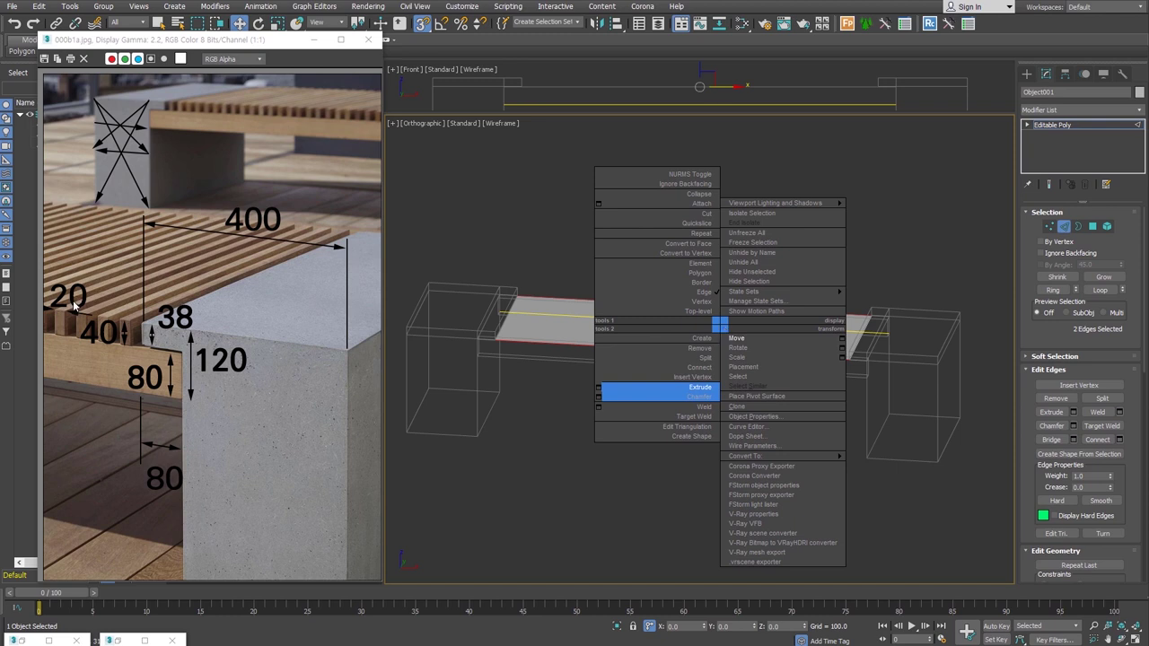
left_click(621, 369)
type("80")
key("Return")
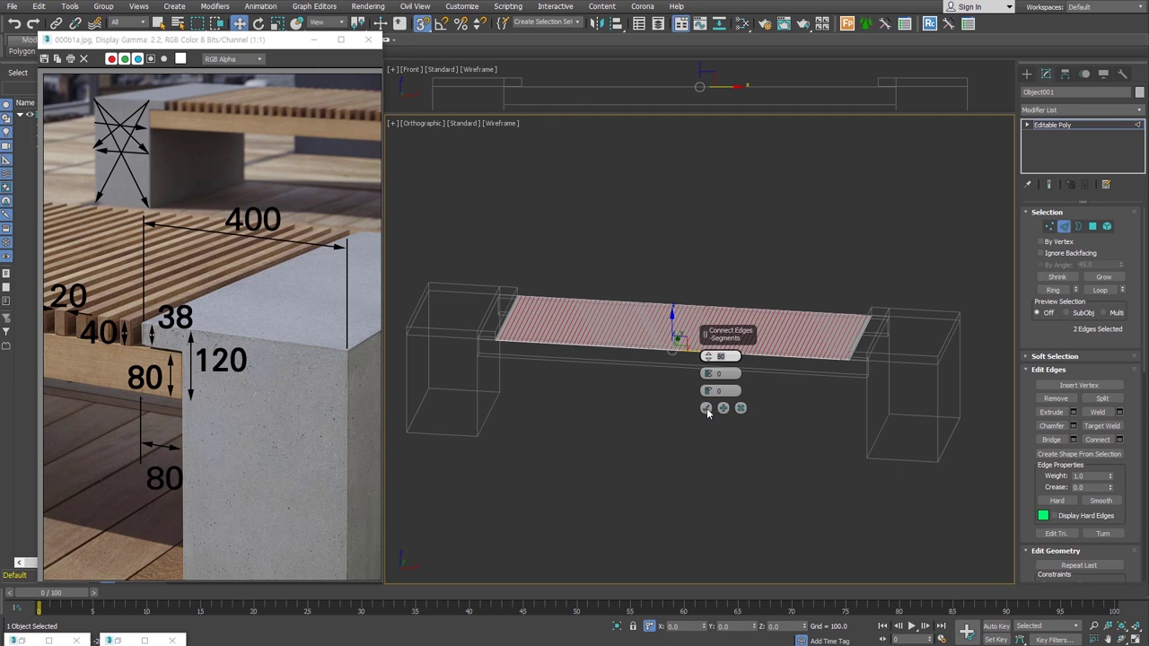
left_click(706, 408)
left_click(1092, 226, "ctrl")
Step: Select alternate seat strips with a Dot Loop from the two end strips and delete them
left_click(849, 380)
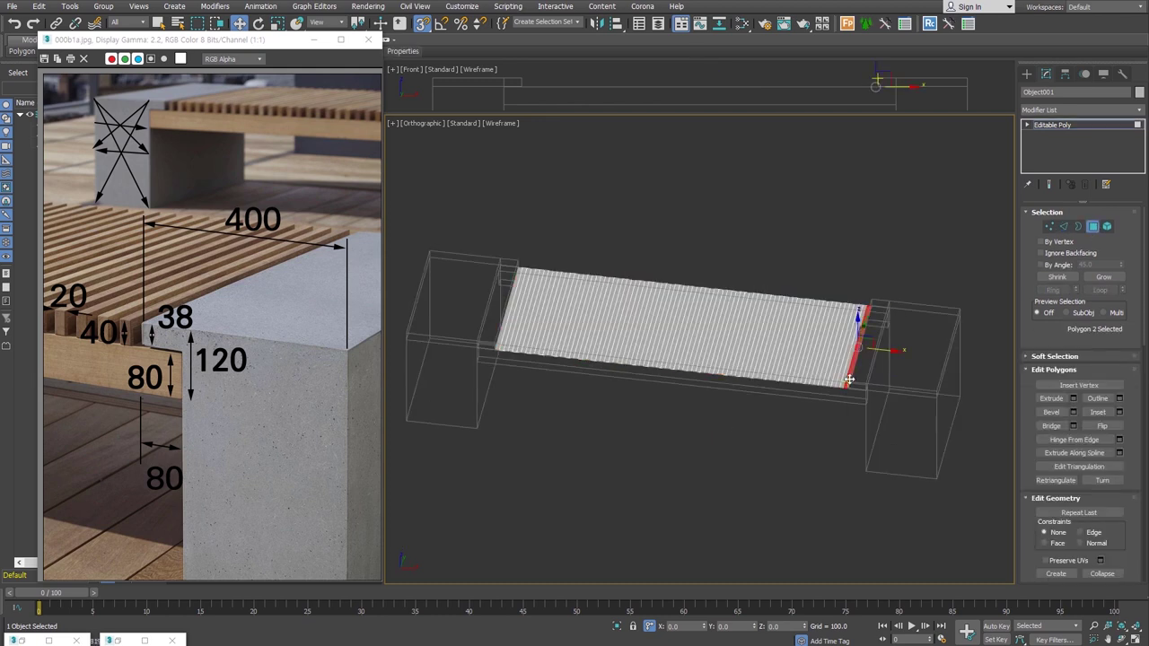
left_click(832, 380, "ctrl")
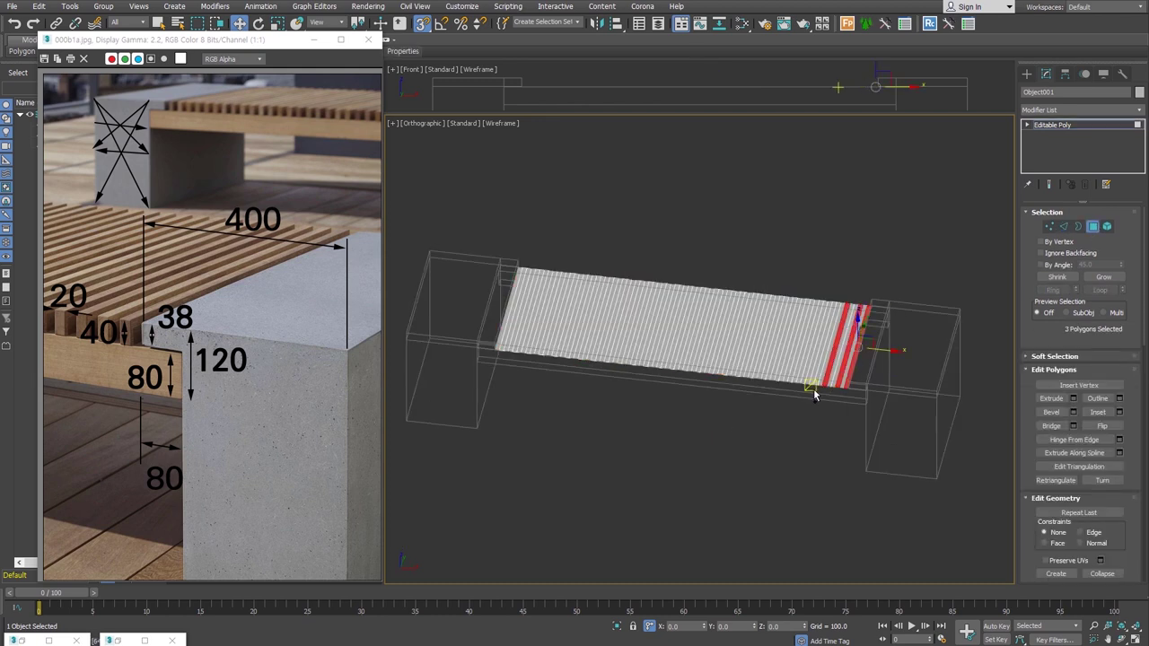
left_click(825, 427)
scroll(902, 407, "up", 2)
left_click_drag(902, 407, 898, 308)
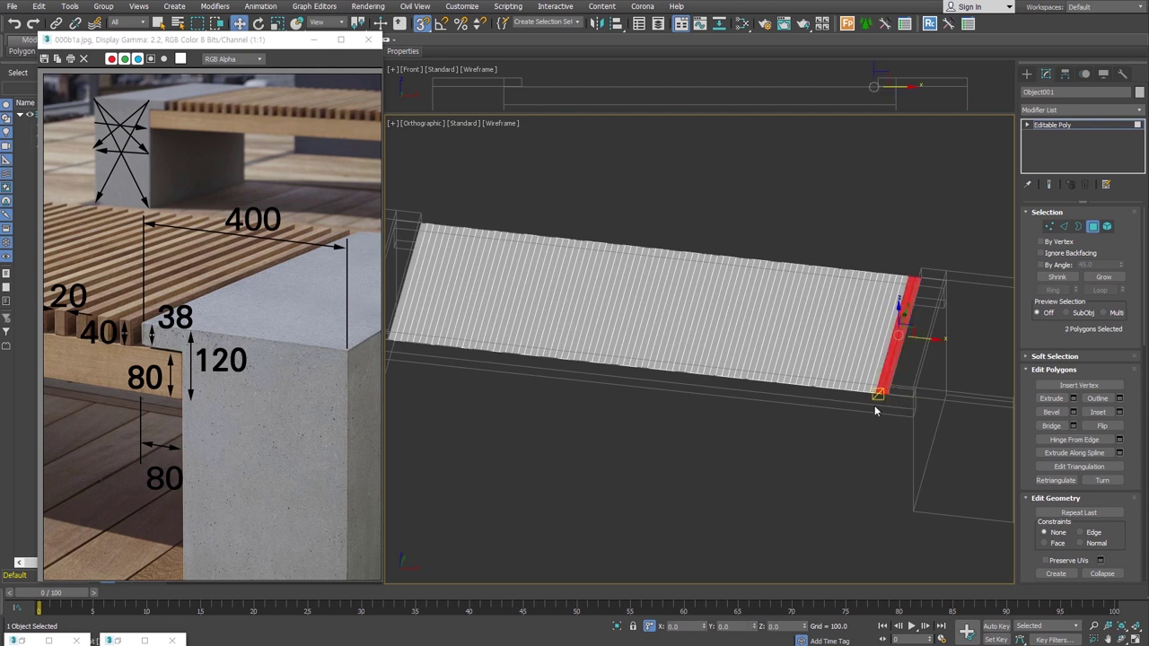
left_click(852, 410)
left_click(884, 384)
left_click_drag(180, 39, 144, 102)
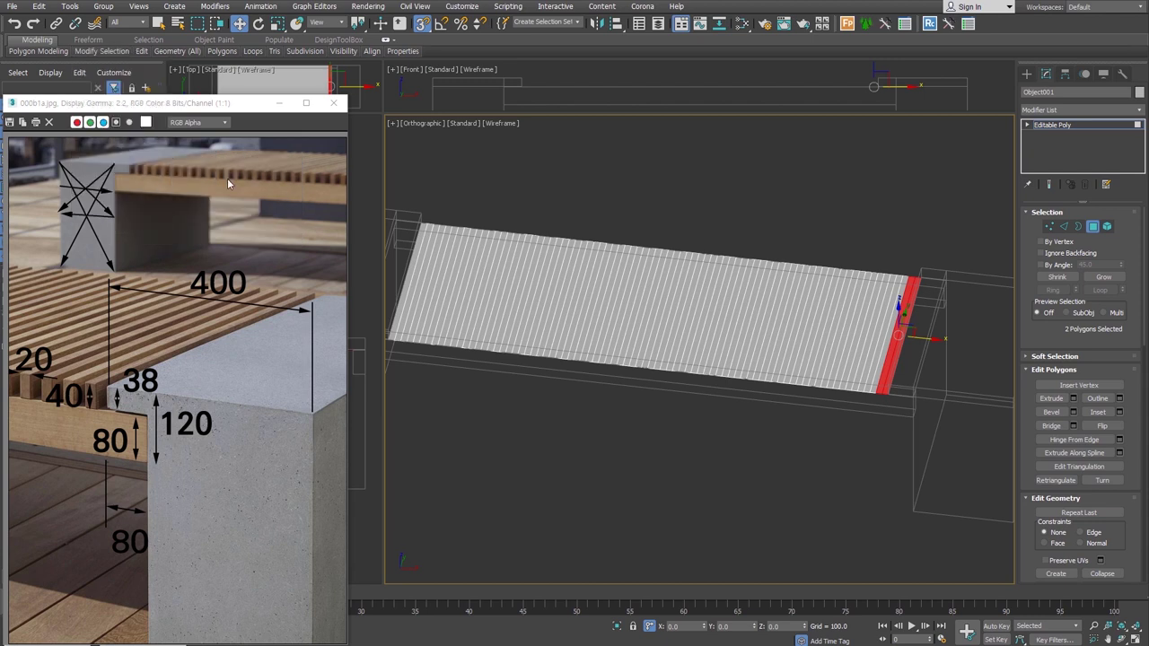
mouse_move(101, 52)
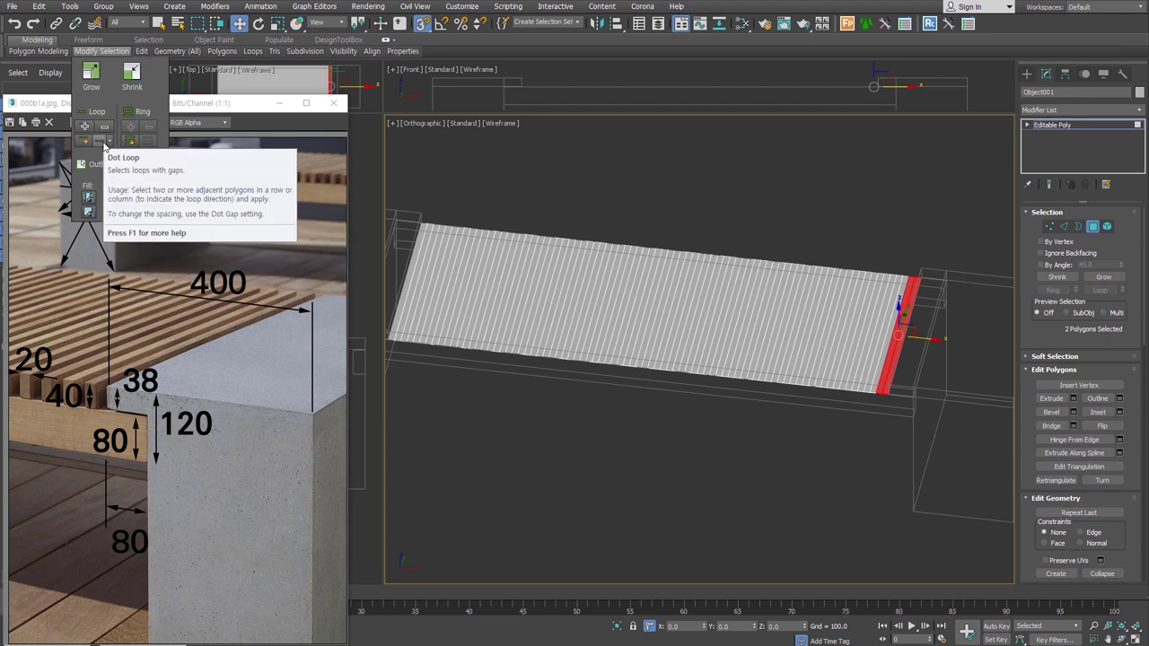
left_click(104, 141)
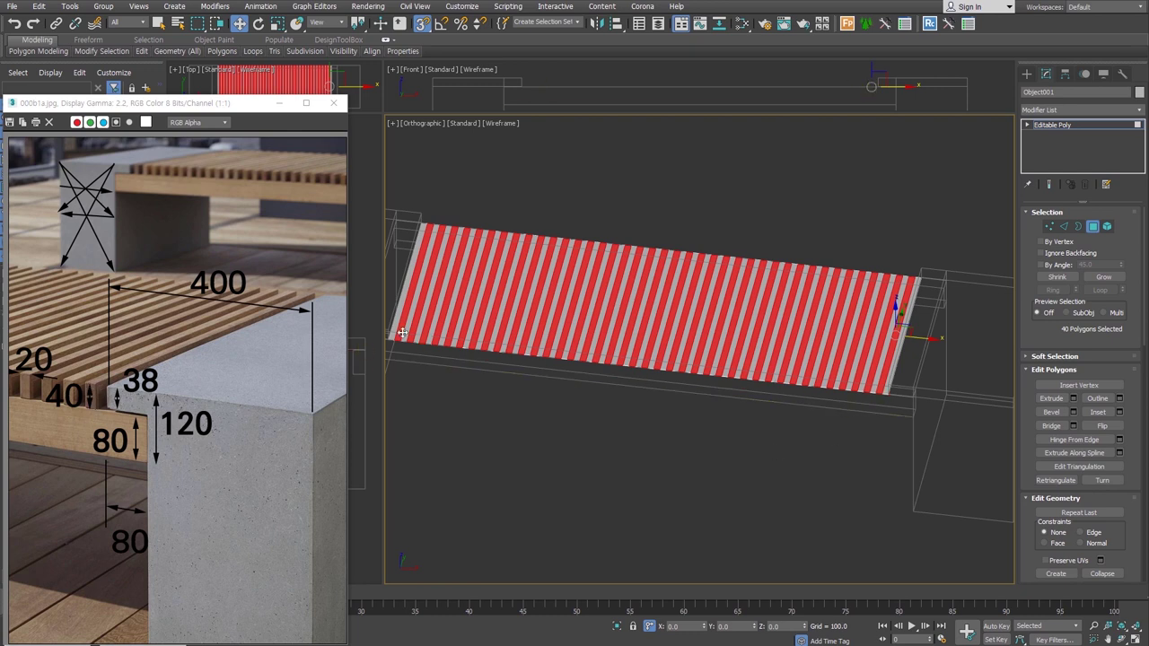
left_click(496, 380)
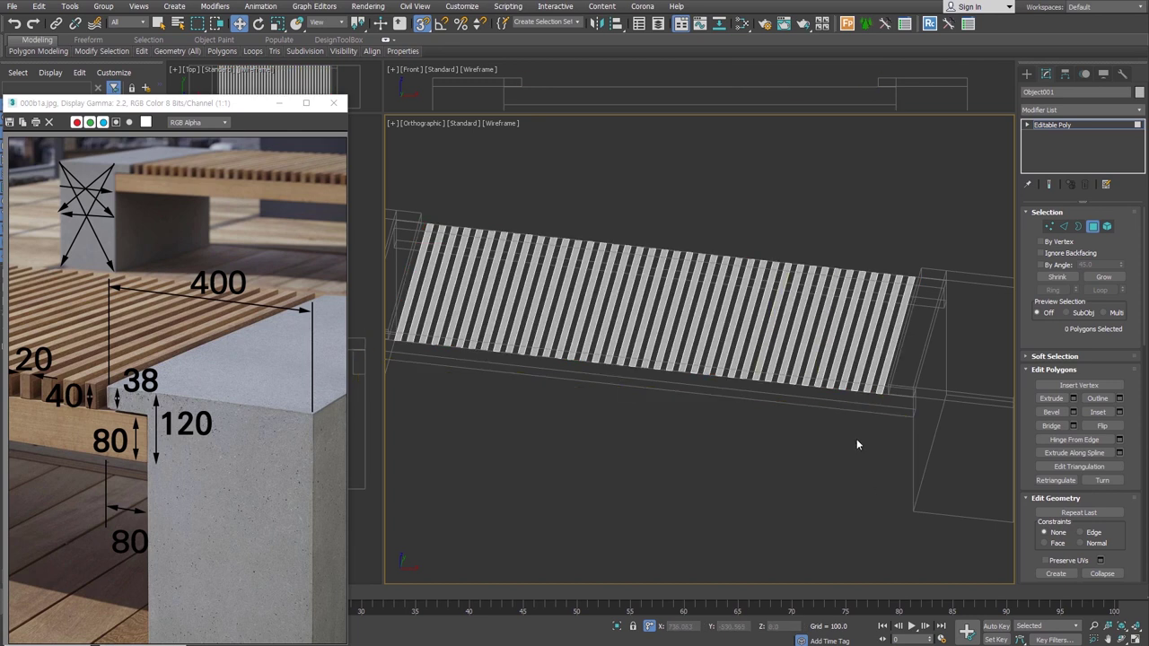
Step: Shell the remaining strips 40 thick into solid slats and deselect the bench
key("shift+s")
type("40")
key("Return")
left_click(1027, 73)
left_click(902, 233)
middle_click_drag(902, 233, 856, 346, "alt")
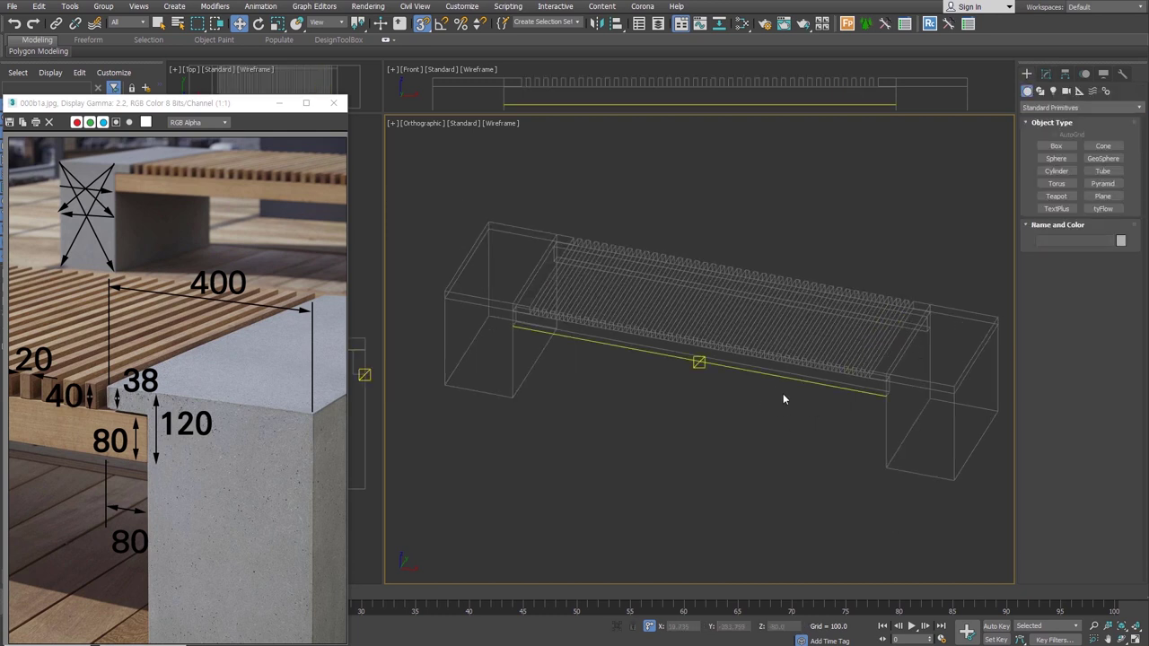
Step: Show the bench shaded with edges and select the beam under the slats
key("F3")
key("ctrl+a")
middle_click_drag(783, 393, 736, 383, "alt")
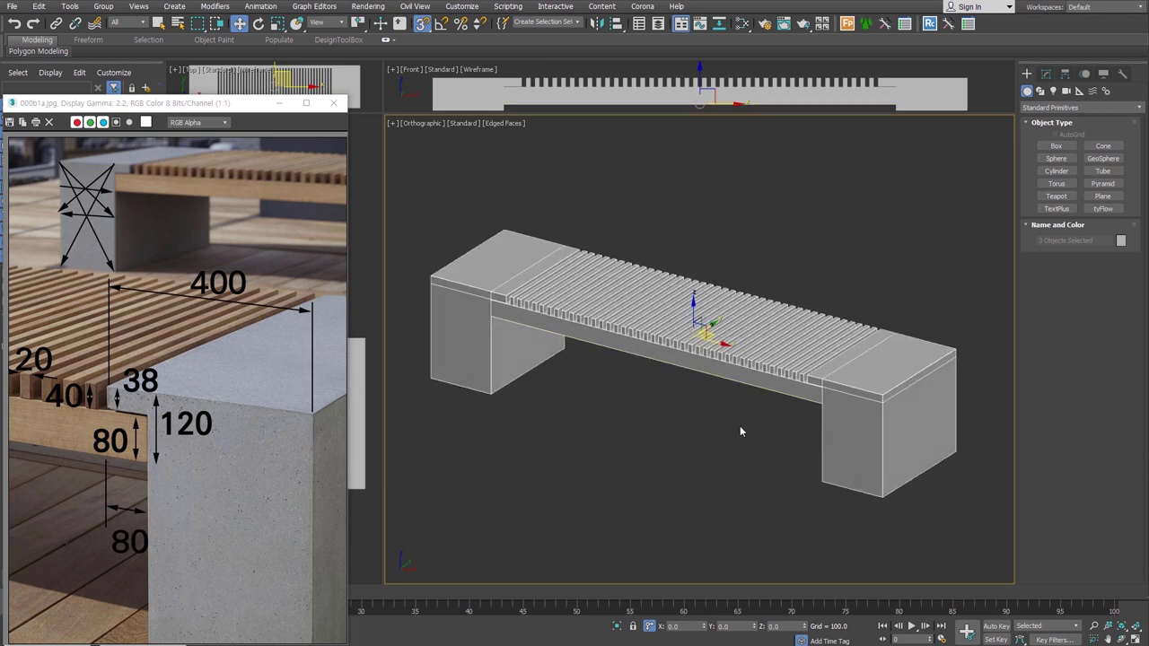
left_click(739, 426)
left_click(728, 377)
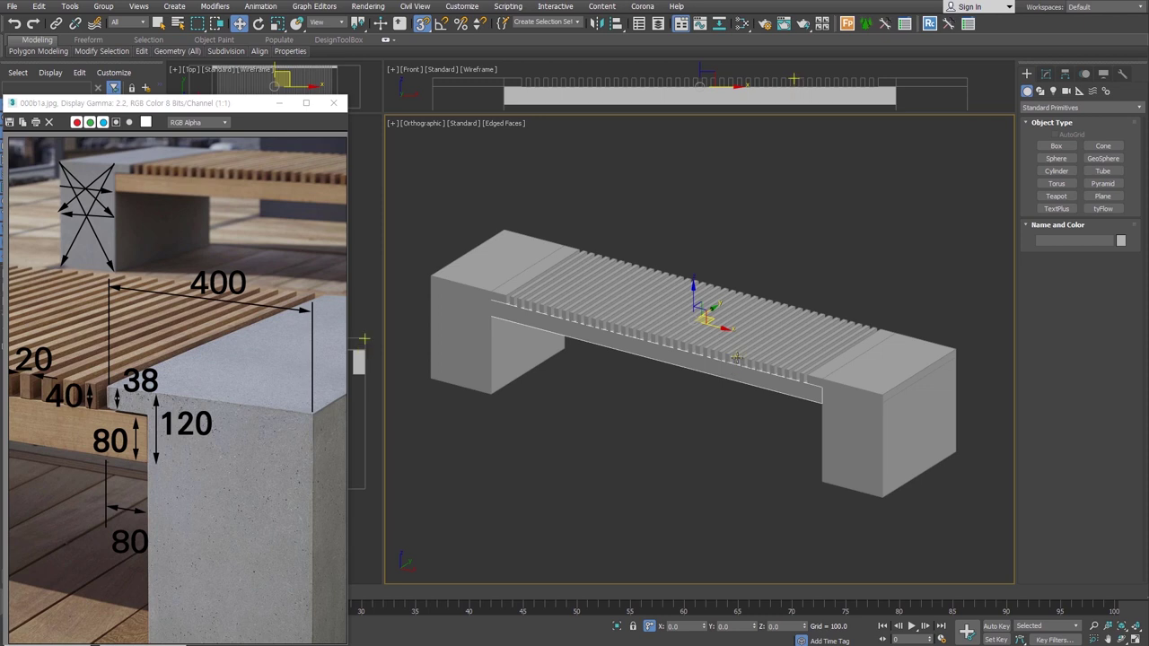
Step: Zoom in on the concrete block's top slab and bring up its editing options in the Modify panel
scroll(764, 370, "up", 5)
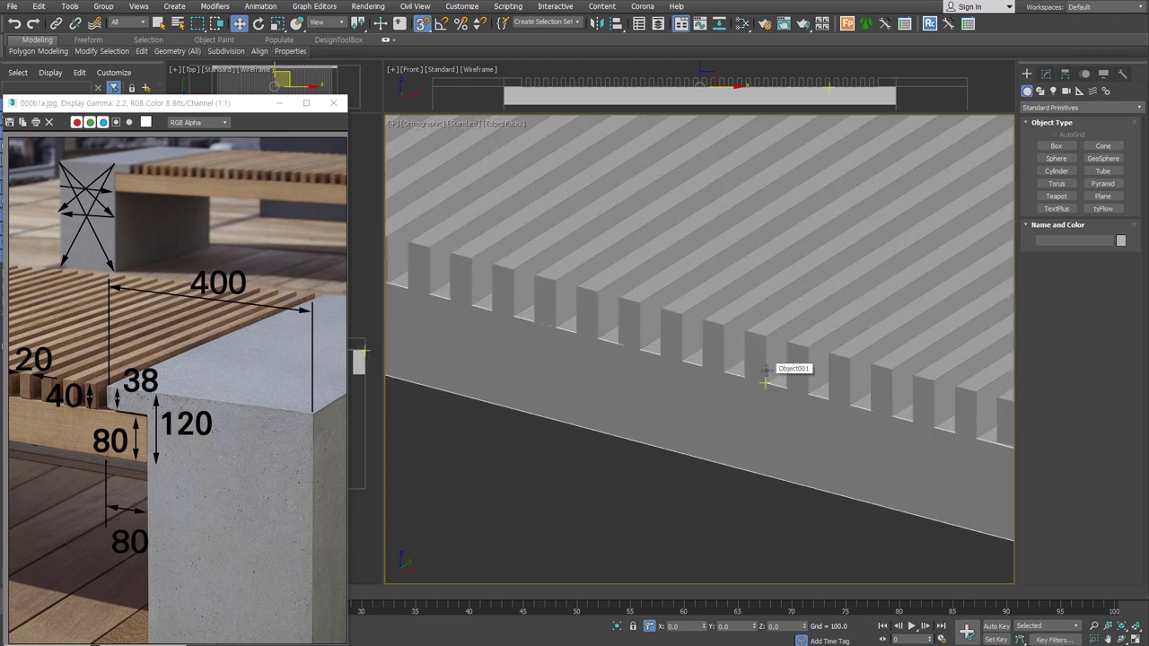
middle_click_drag(765, 370, 743, 392)
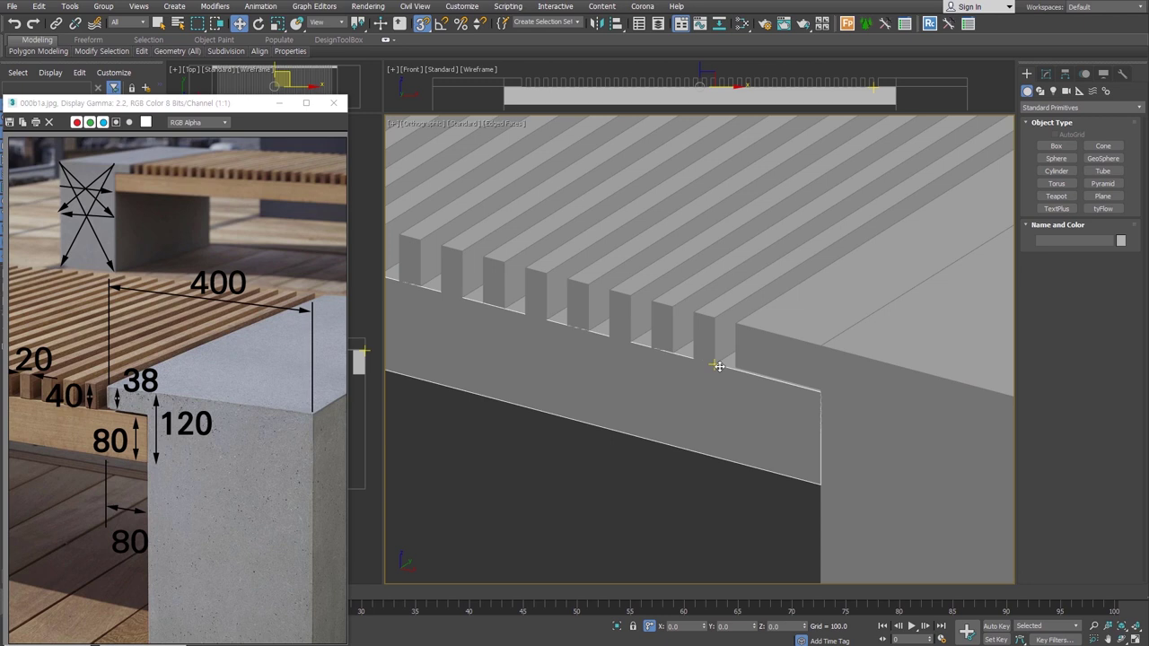
middle_click_drag(719, 367, 827, 454)
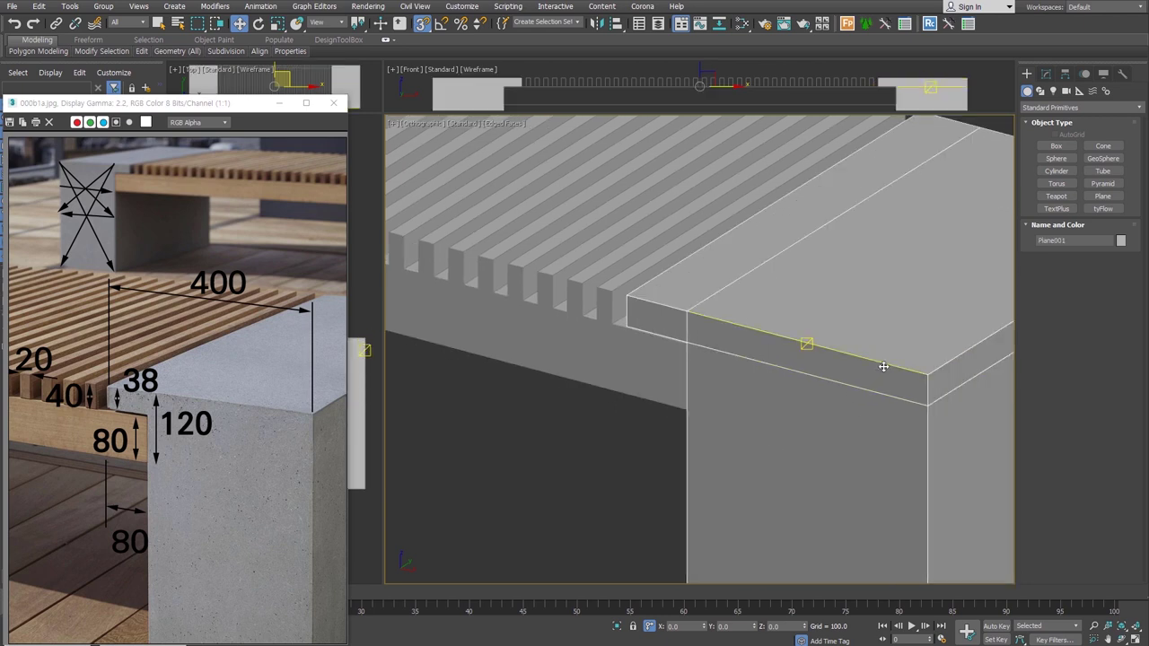
scroll(828, 454, "down", 3)
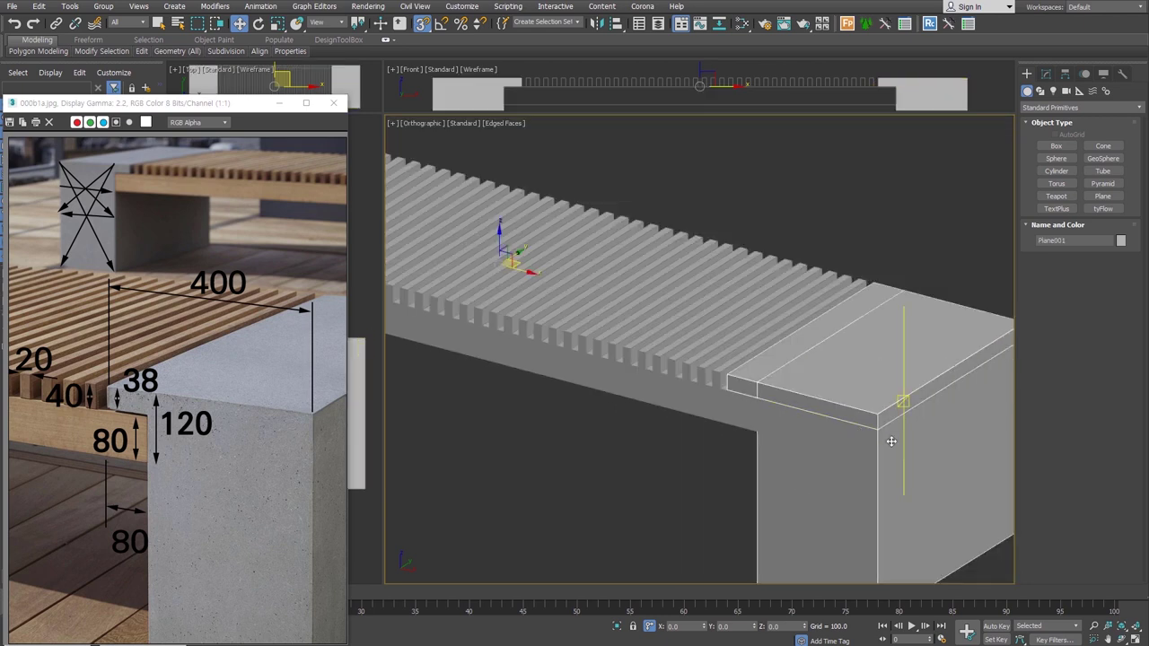
scroll(889, 408, "down", 1)
scroll(888, 408, "down", 2)
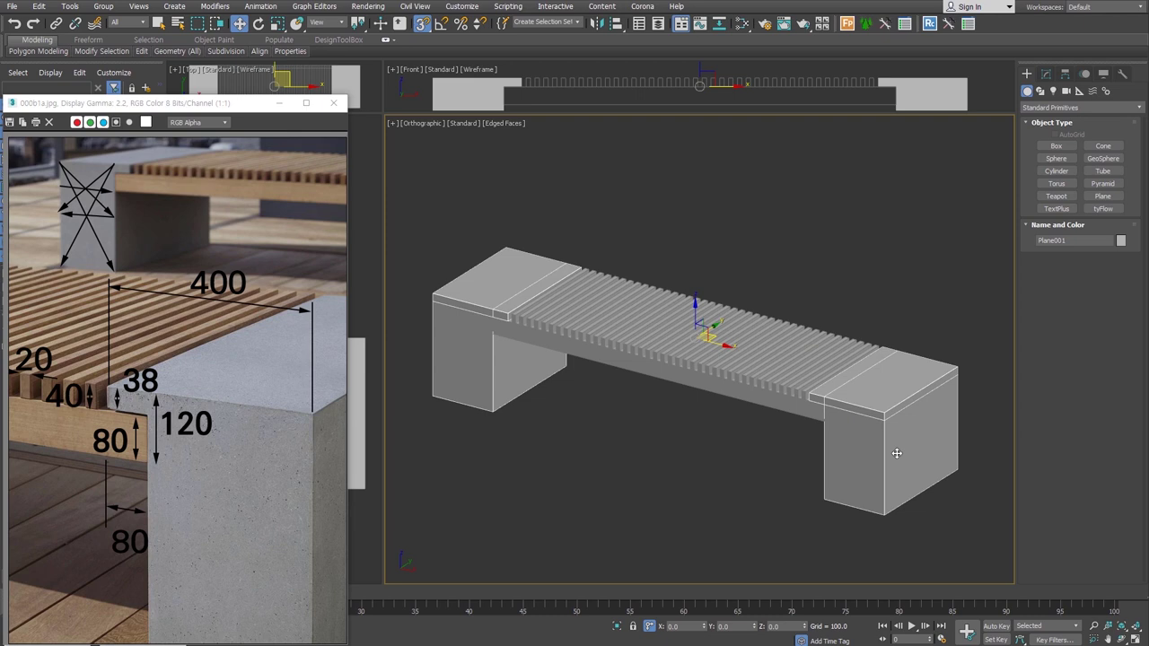
scroll(896, 453, "up", 2)
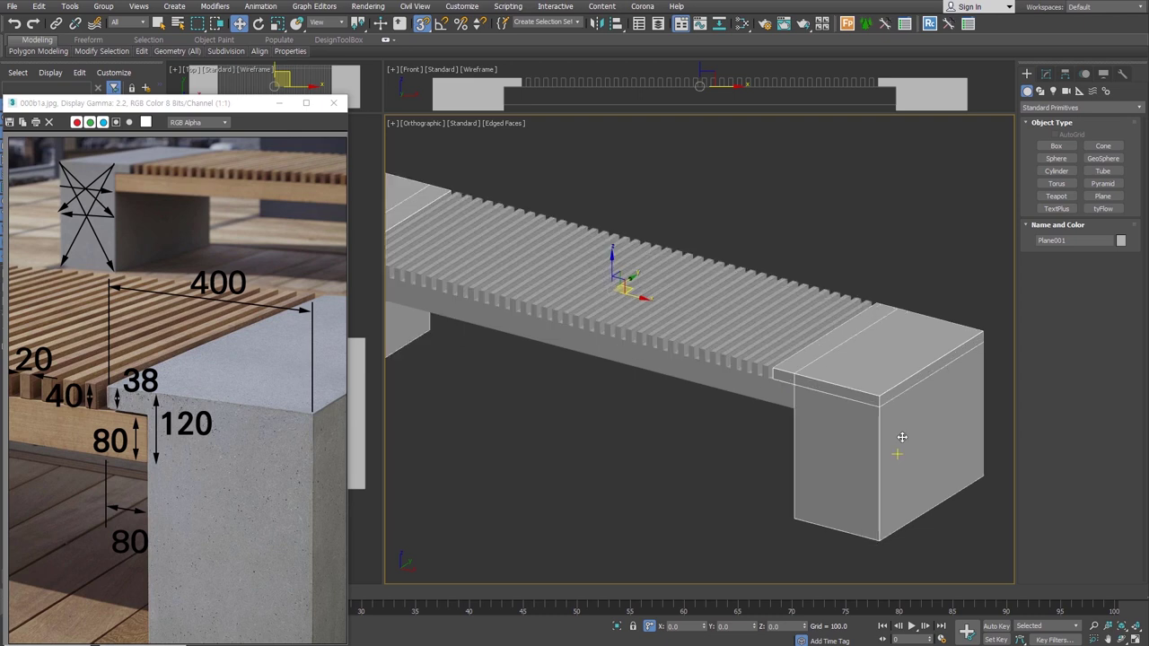
key("ctrl+e")
Step: In Edge mode, pick the block's top and front edges, clear them, and show the ribbon's Selection tools
left_click(1063, 227)
left_click(826, 384)
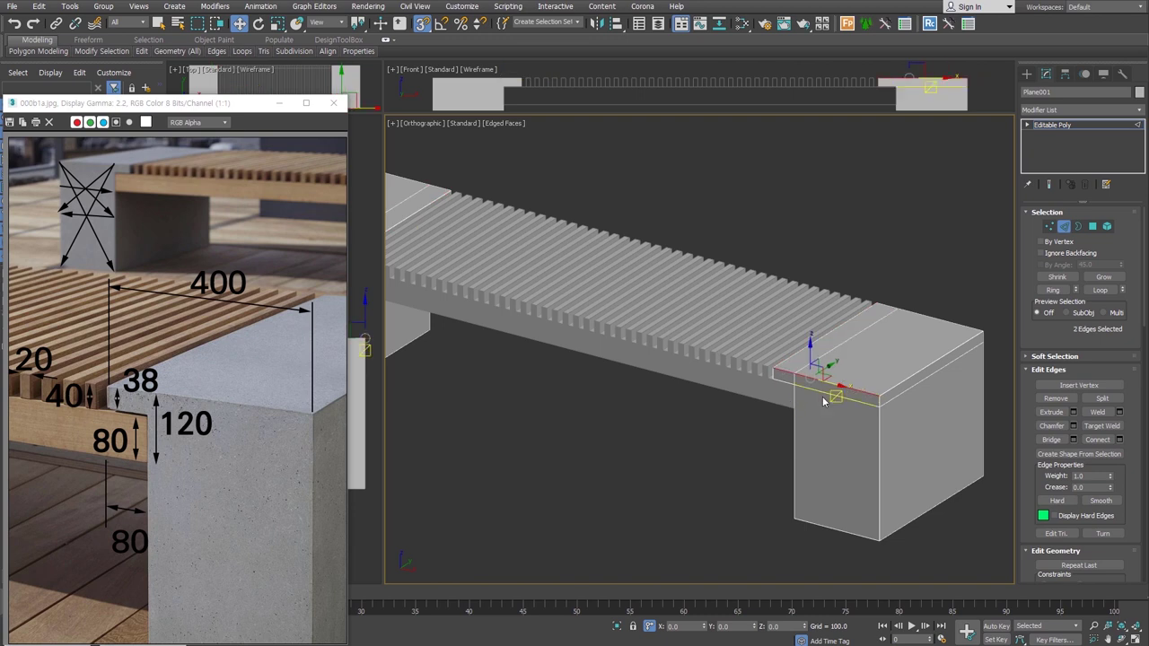
left_click(898, 384, "ctrl")
left_click(881, 458, "ctrl")
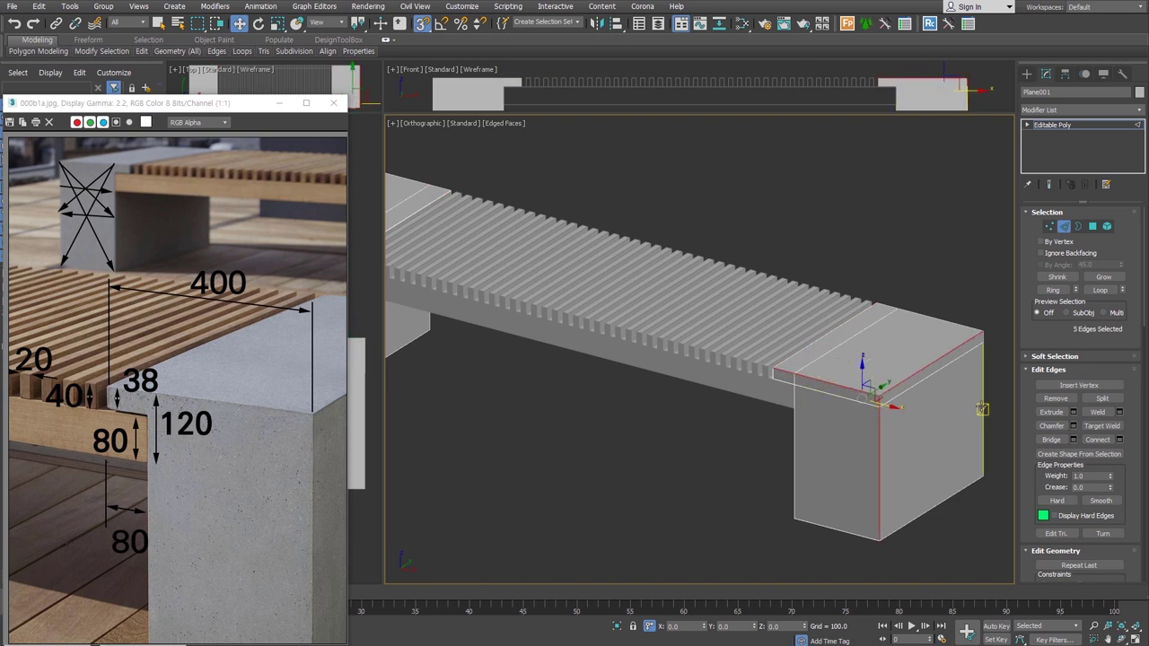
left_click(985, 271)
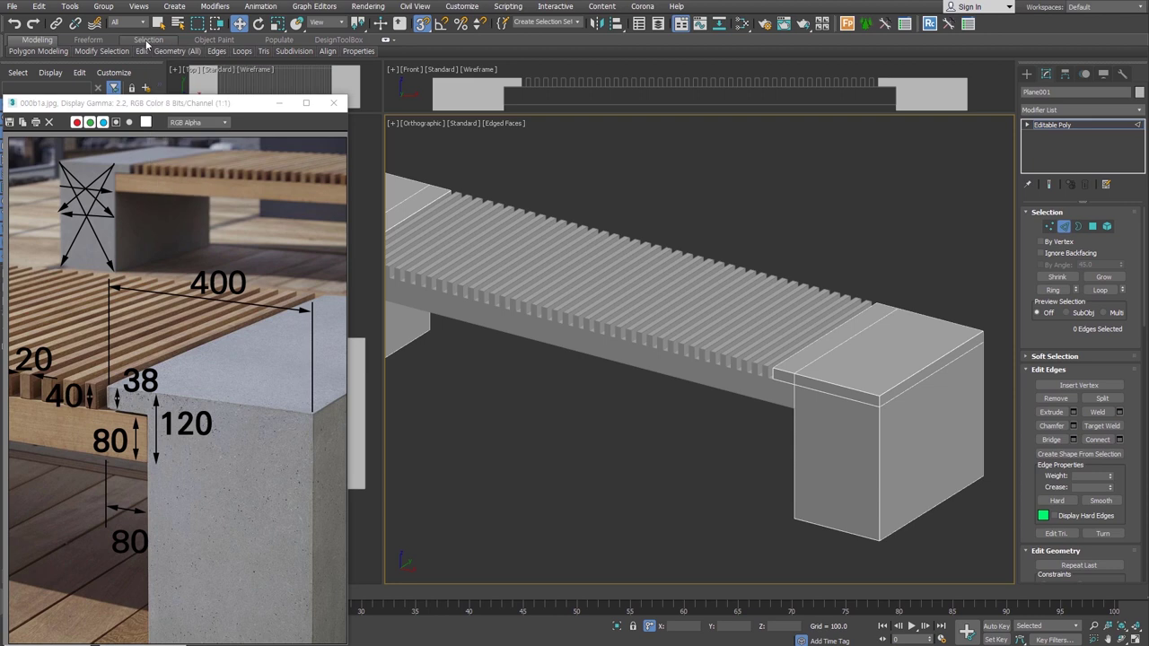
left_click(148, 40)
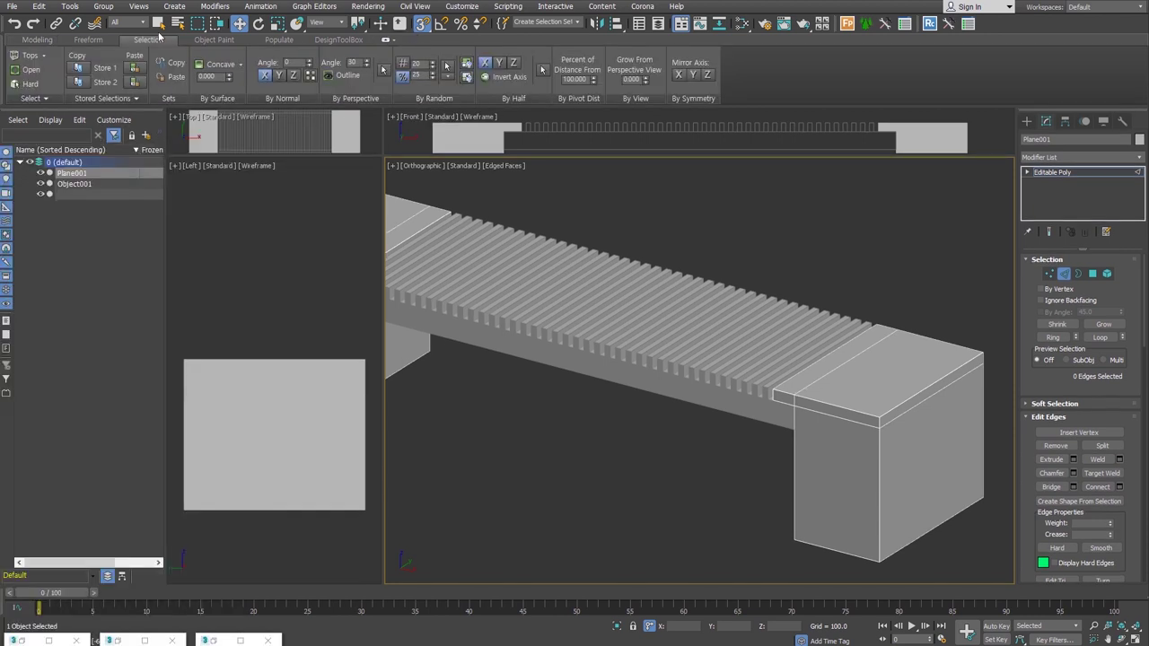
Step: At Polygon level, select all of the block's faces, then clear the face selection
left_click(29, 84)
key("z")
left_click(1093, 273)
middle_click_drag(862, 422, 786, 434, "alt")
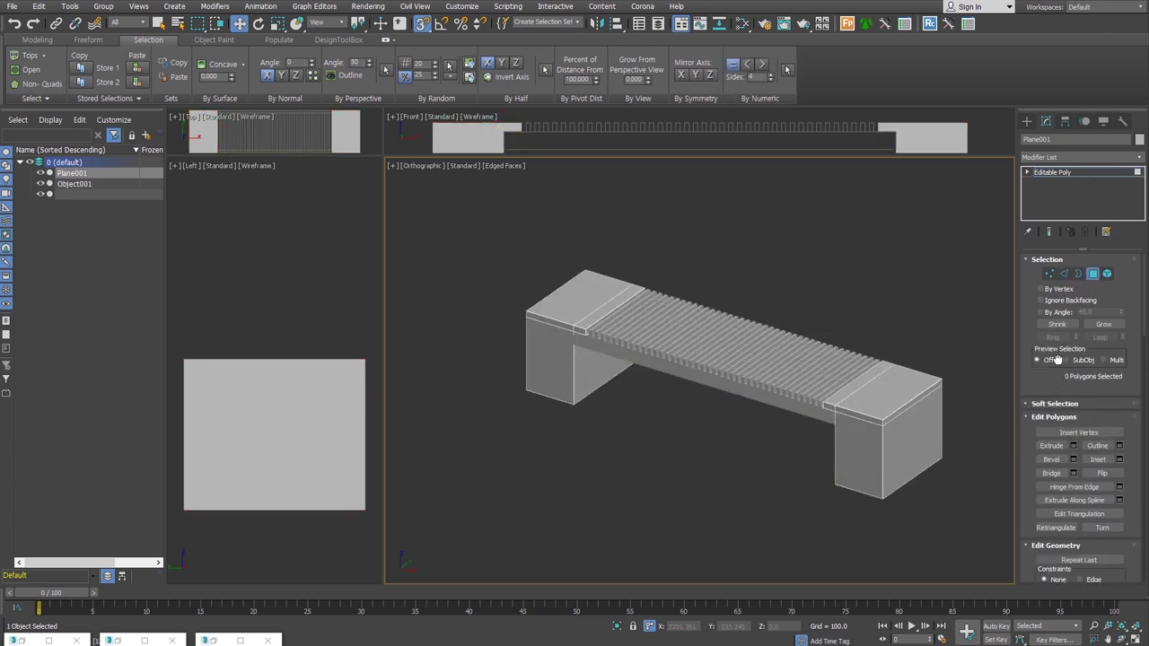
scroll(1056, 385, "down", 5)
key("ctrl+a")
scroll(1124, 422, "down", 3)
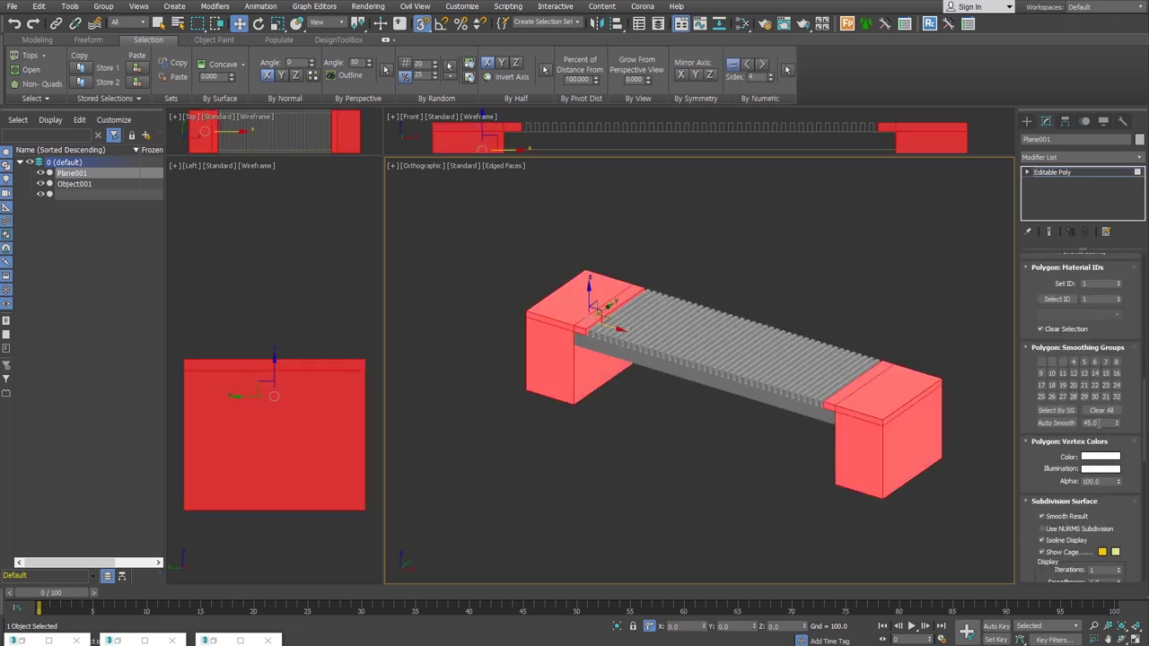
key("ctrl+d")
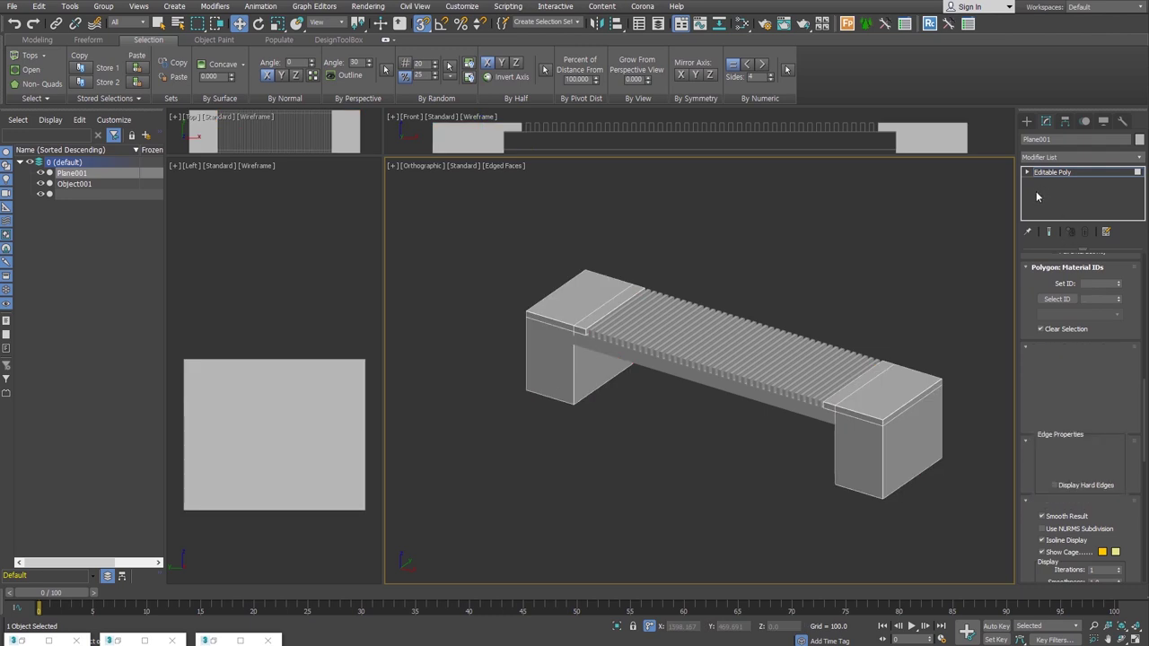
Step: Return to the block's edge level and select all its hard edges
left_click(1052, 171)
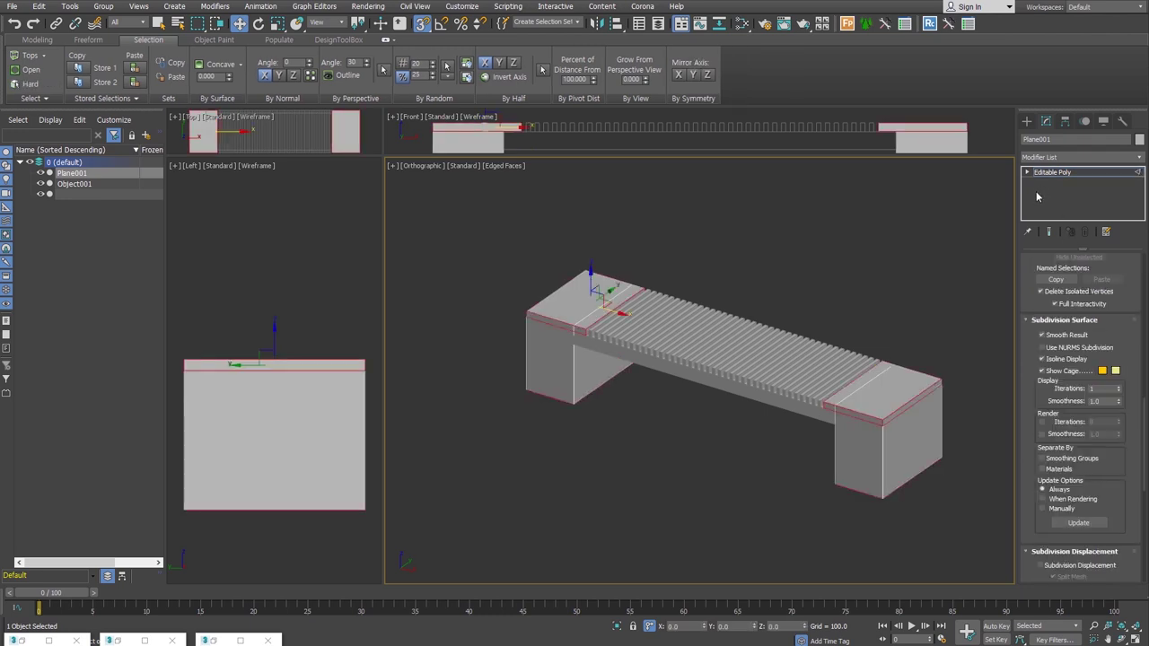
left_click(30, 84)
scroll(941, 473, "up", 4)
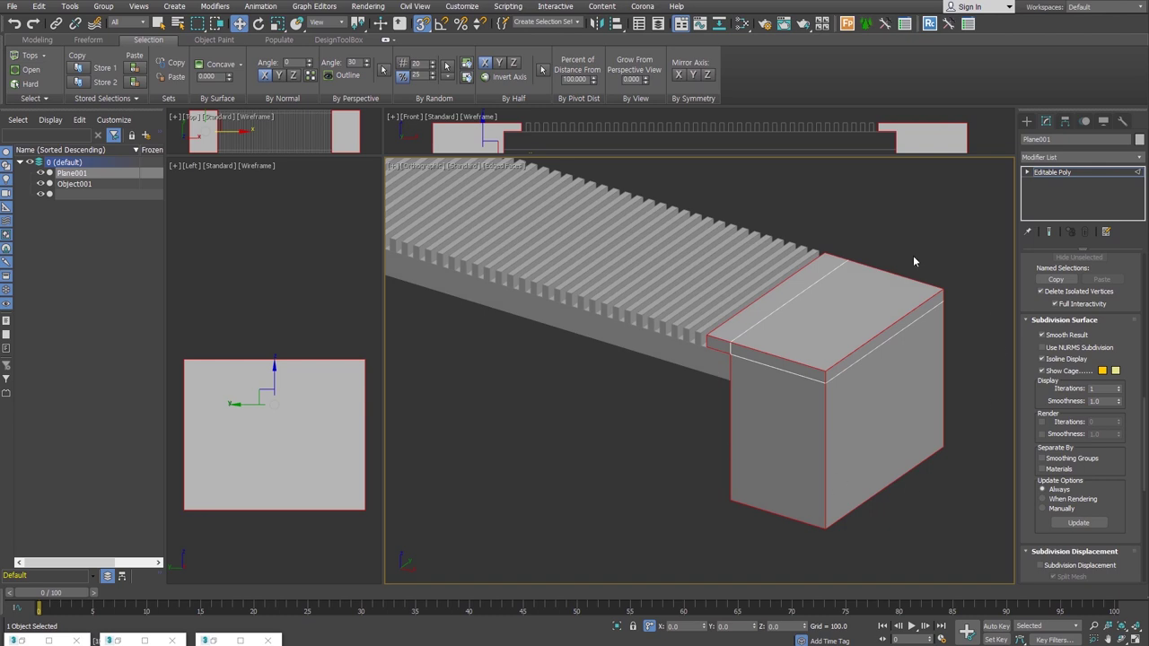
scroll(870, 355, "up", 5)
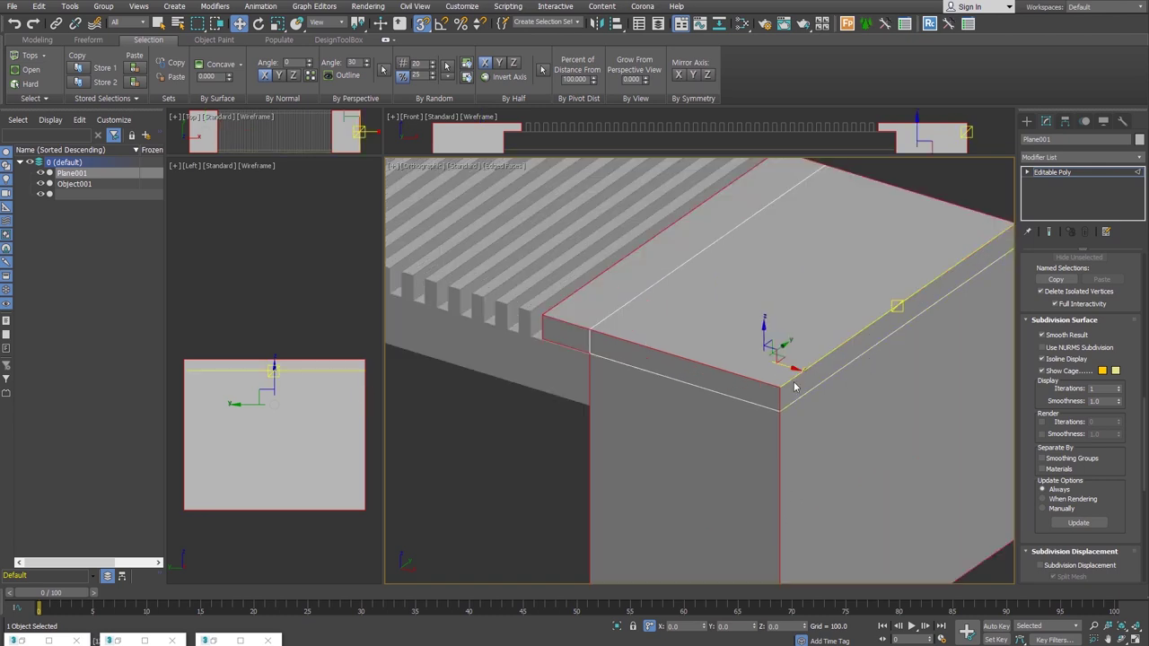
Step: Chamfer the selected hard edges with Quad Chamfer type, 0.5 edge tension and 2 segments
right_click(801, 386)
left_click(725, 433)
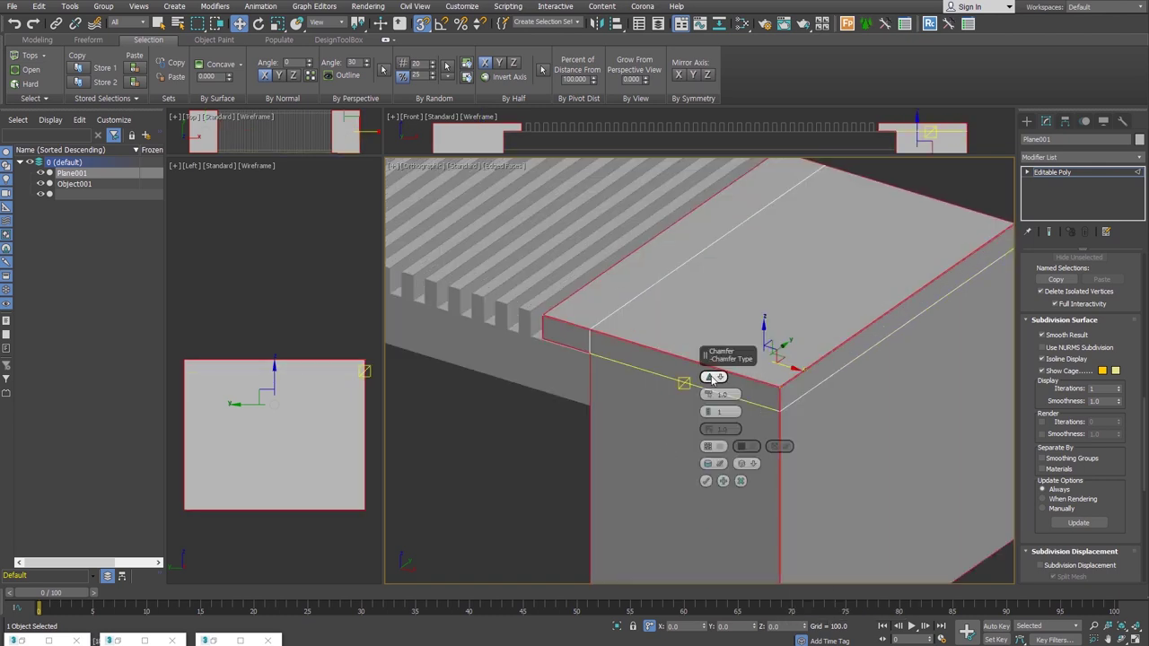
left_click(713, 377)
scroll(789, 402, "up", 4)
scroll(789, 402, "up", 4)
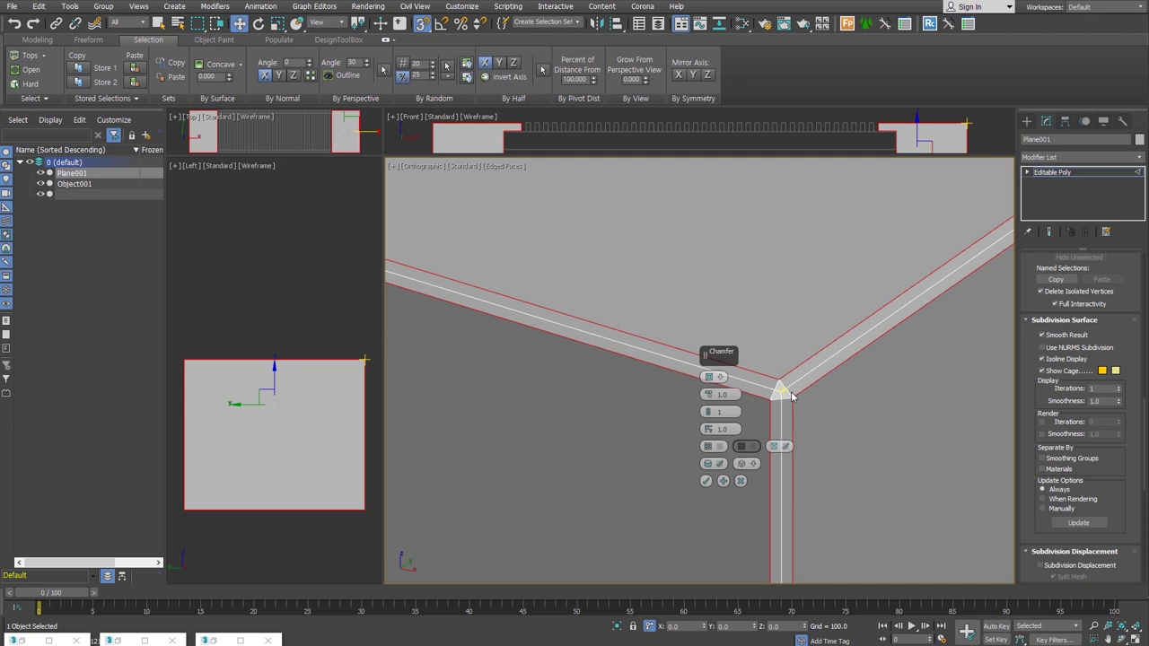
double_click(718, 429)
type("0.")
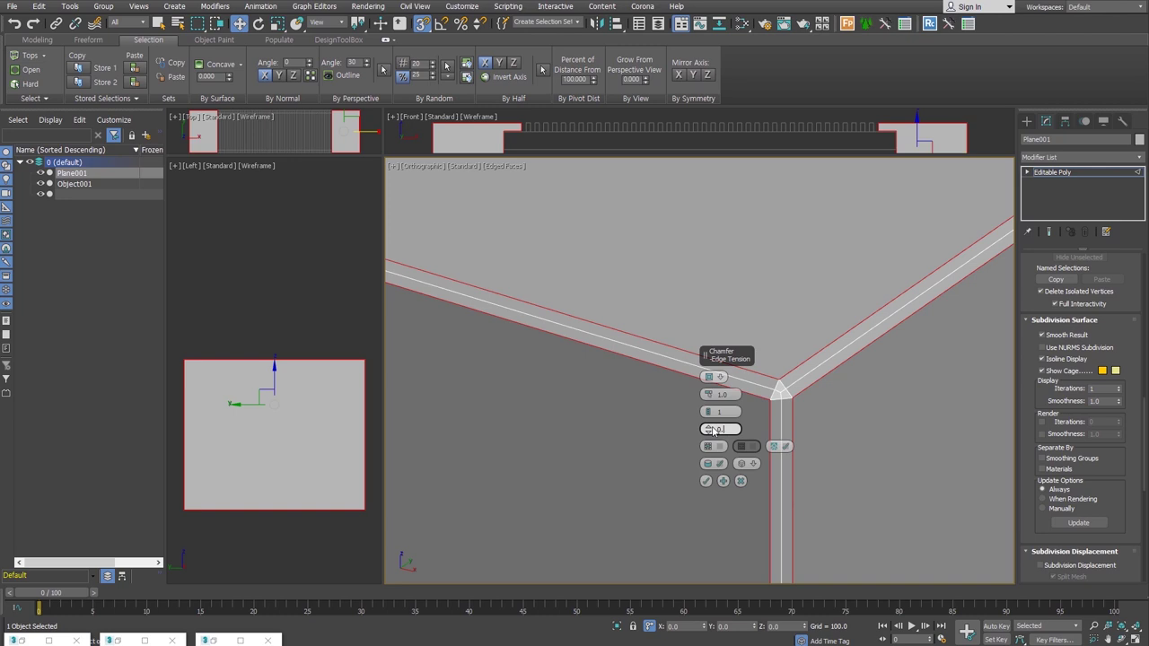
type("5")
key("Return")
left_click_drag(708, 414, 709, 405)
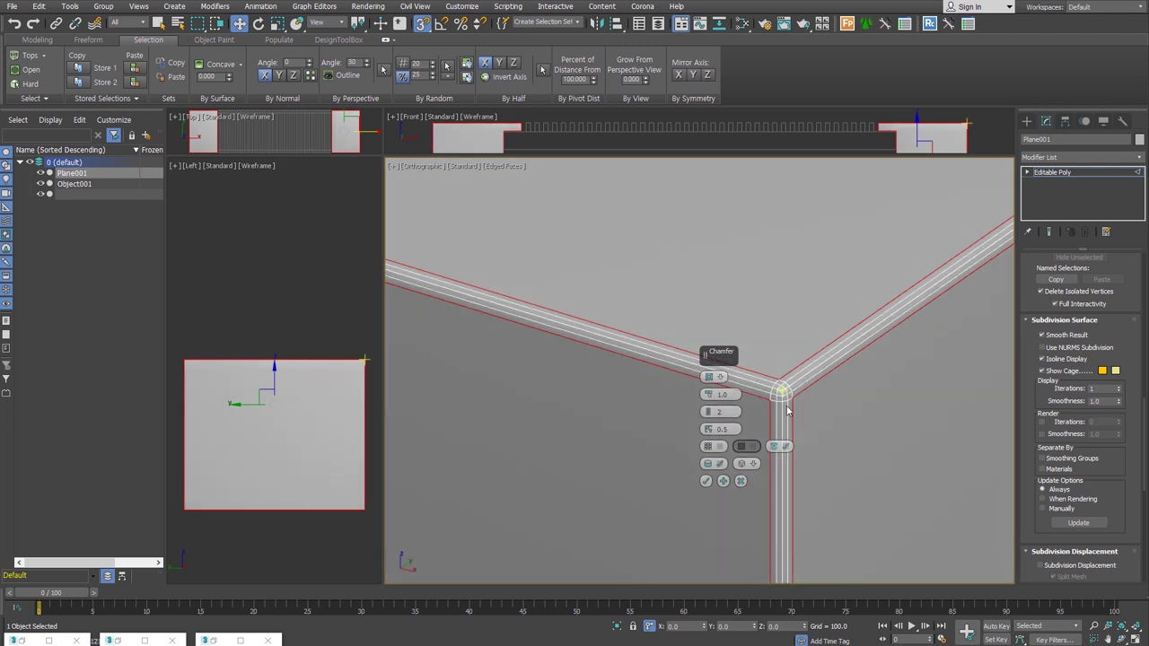
scroll(790, 411, "down", 5)
mouse_move(790, 410)
middle_mouse_down("alt")
mouse_move(696, 385)
mouse_move(643, 418)
middle_mouse_up("alt")
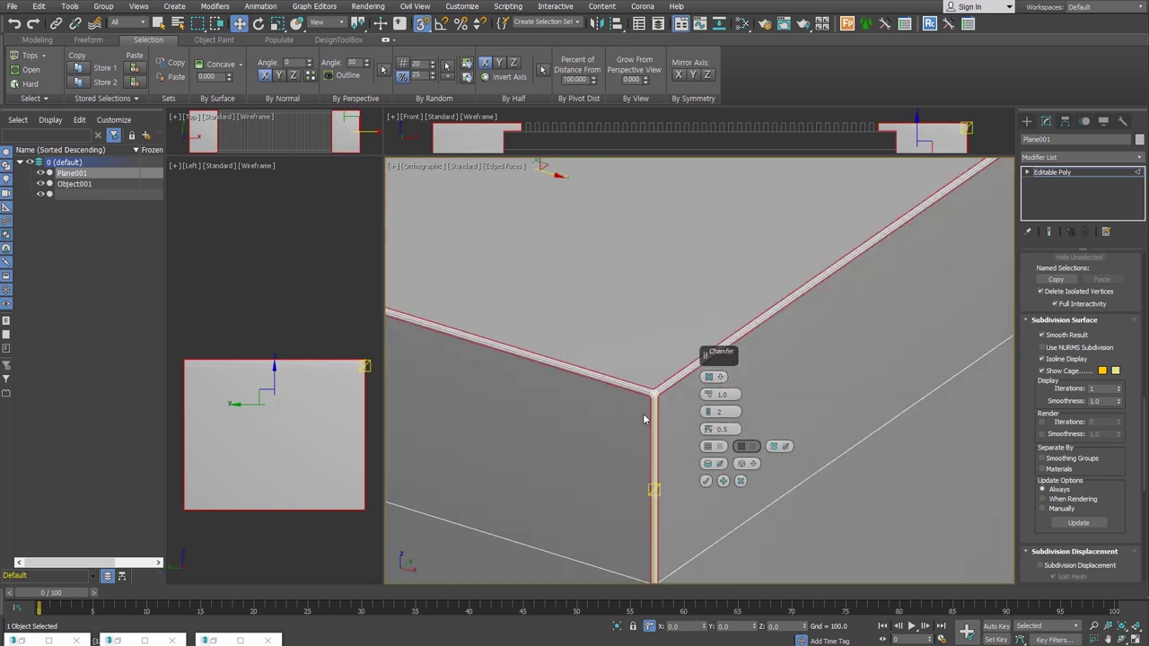
left_click(643, 389)
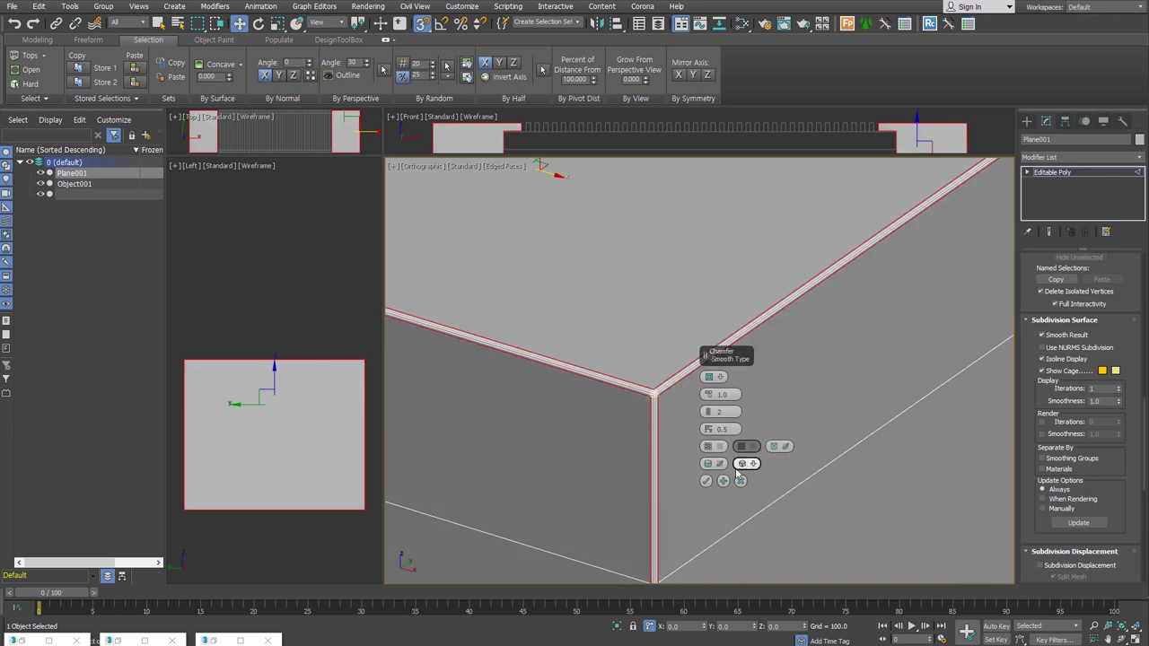
key("z")
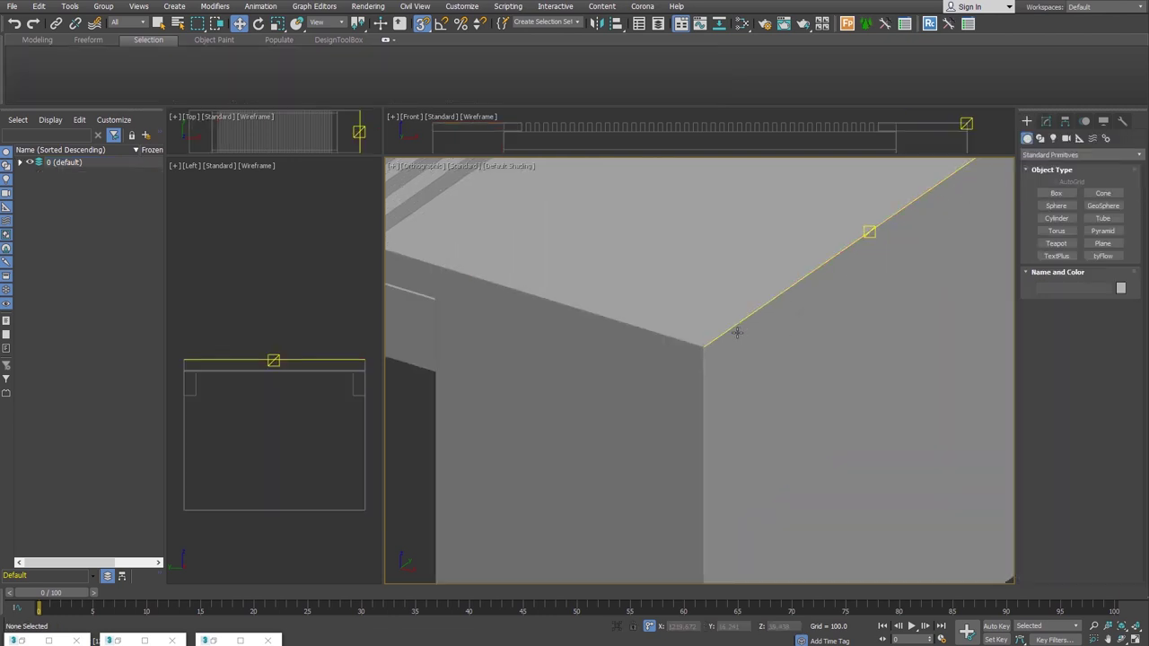
Step: Attach the slat object to the concrete block object, merging them into one
scroll(706, 375, "down", 10)
left_click(710, 375)
left_click(710, 380, "ctrl")
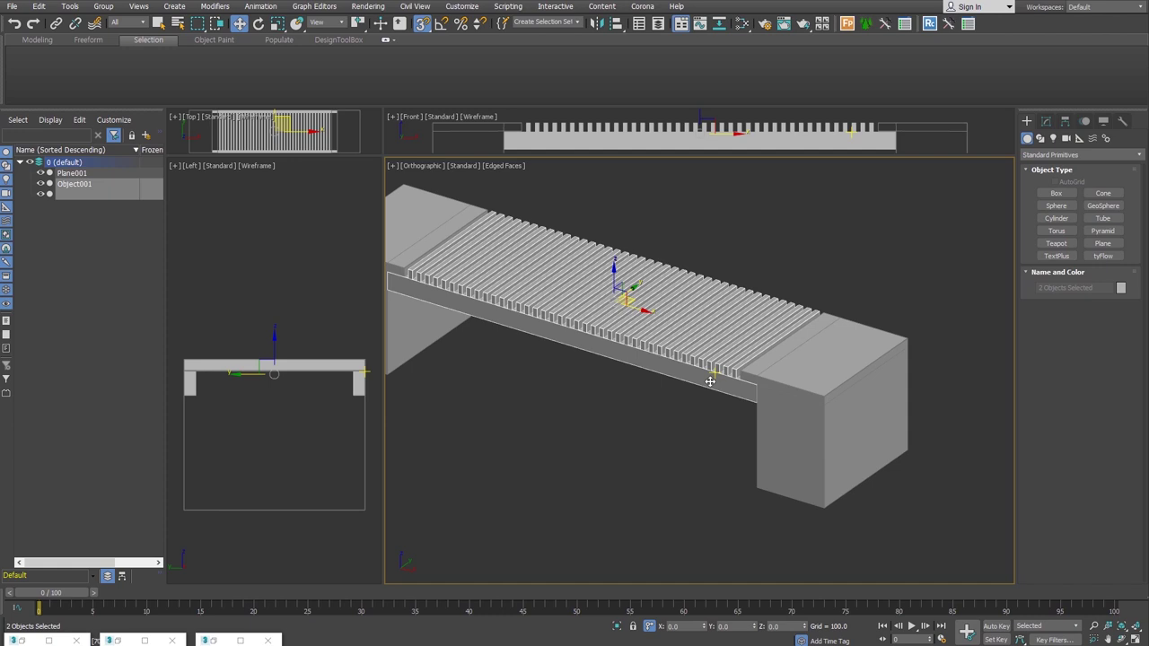
left_click(770, 351)
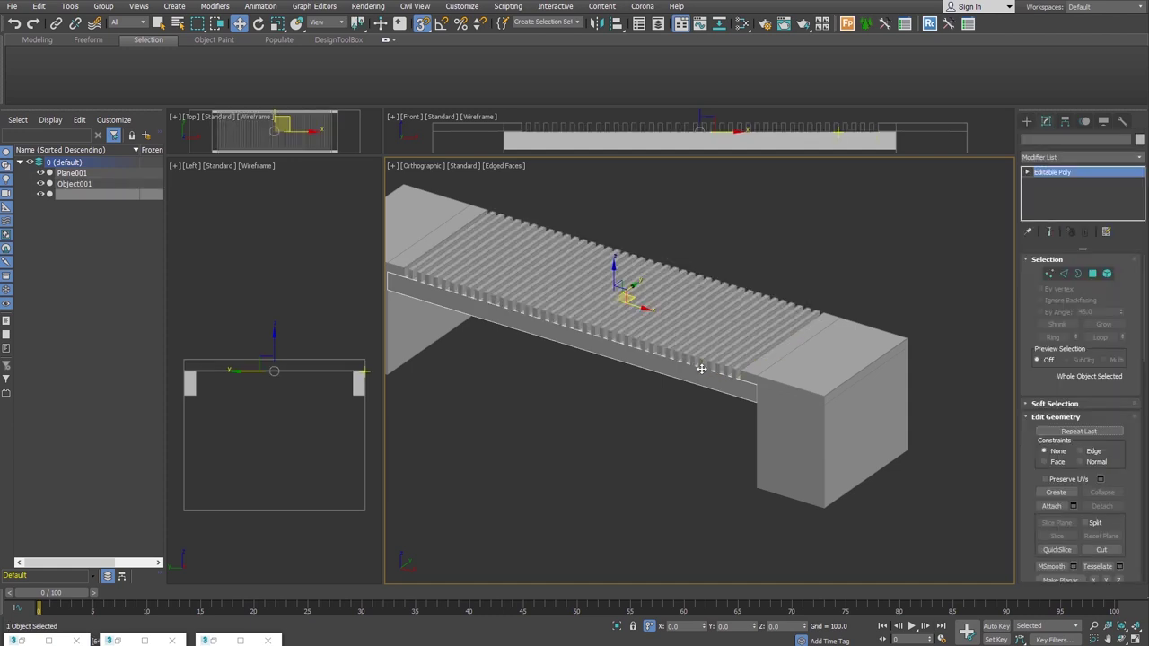
left_click(1062, 508)
left_click(705, 300)
Step: Maximize the viewport, frame the whole bench, and select the combined bench object
mouse_move(705, 301)
middle_mouse_down()
mouse_move(706, 375)
mouse_move(685, 374)
middle_mouse_up()
key("alt+w")
scroll(688, 377, "down", 2)
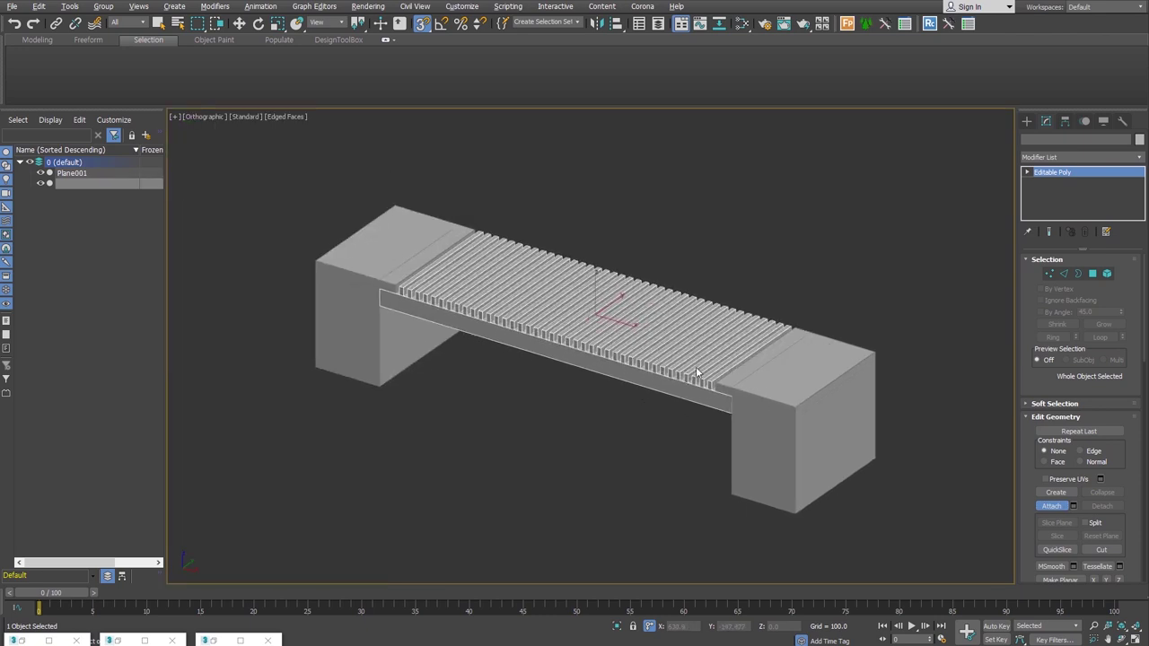
scroll(696, 366, "up", 2)
scroll(714, 408, "up", 3)
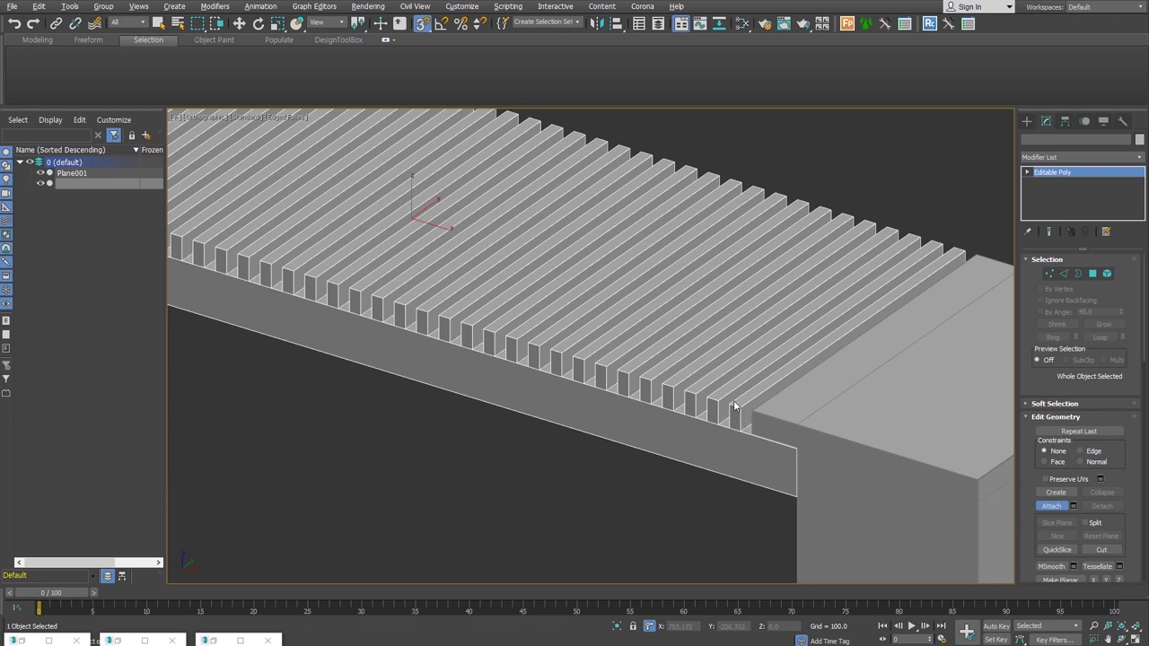
key("z")
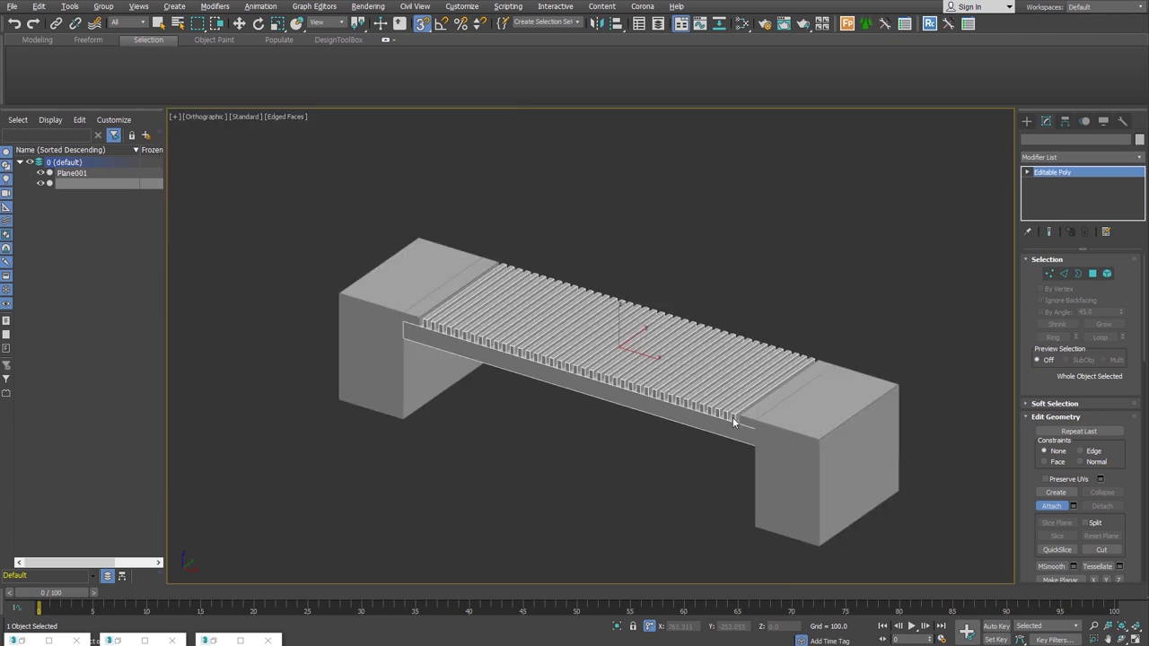
key("w")
left_click(639, 454)
left_click(678, 414)
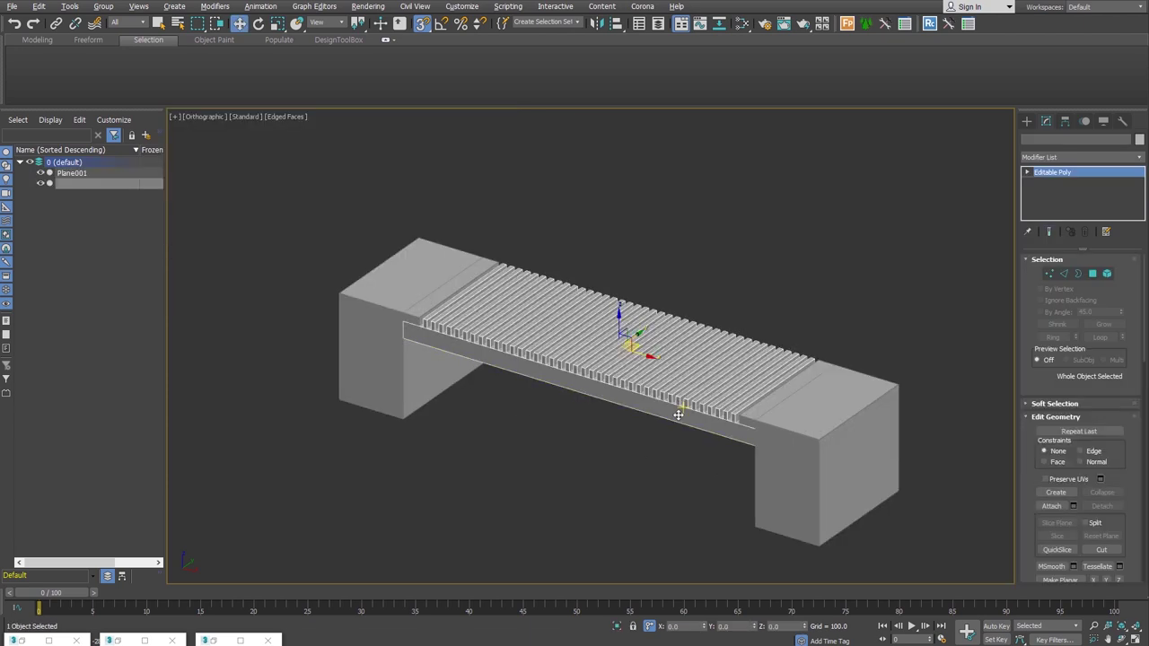
Step: Add a box-projection UVW Map with a new length, then undo it so only Editable Poly remains
key("u")
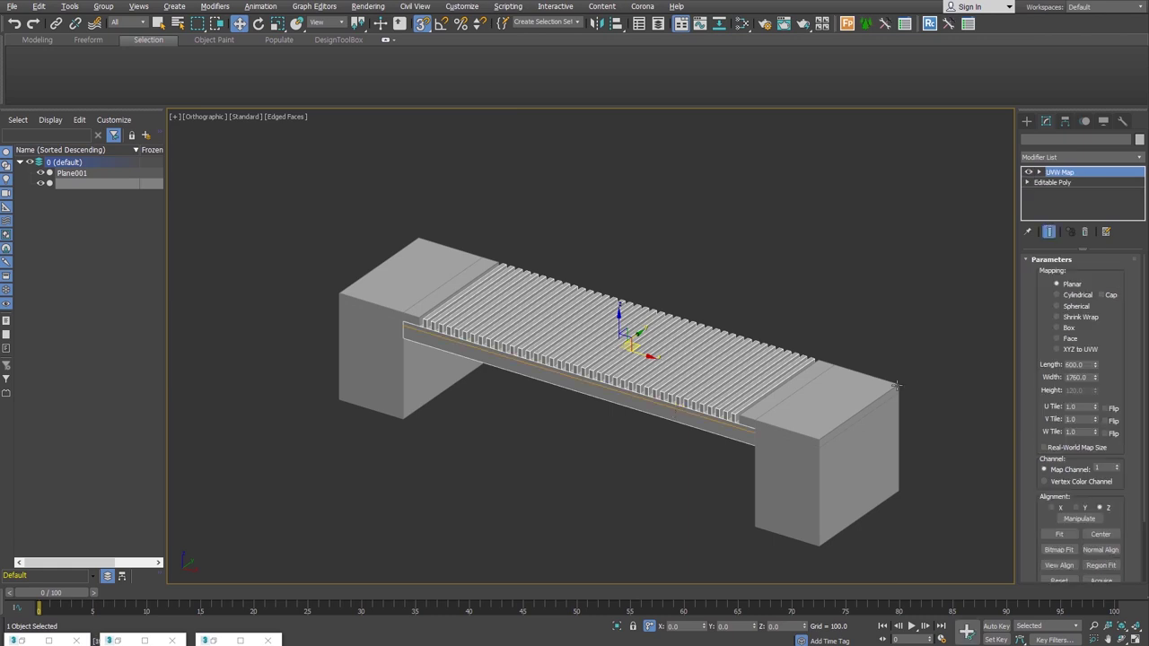
left_click(1067, 331)
double_click(1075, 365)
type("5000")
key("Tab")
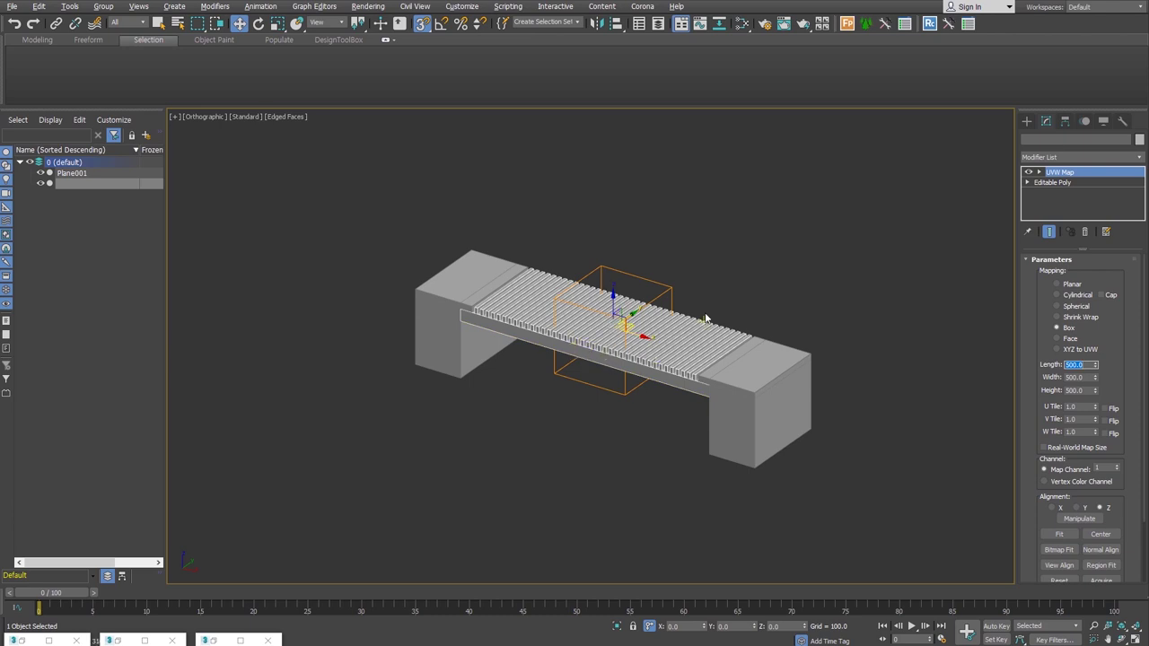
type("2")
key("ctrl+z")
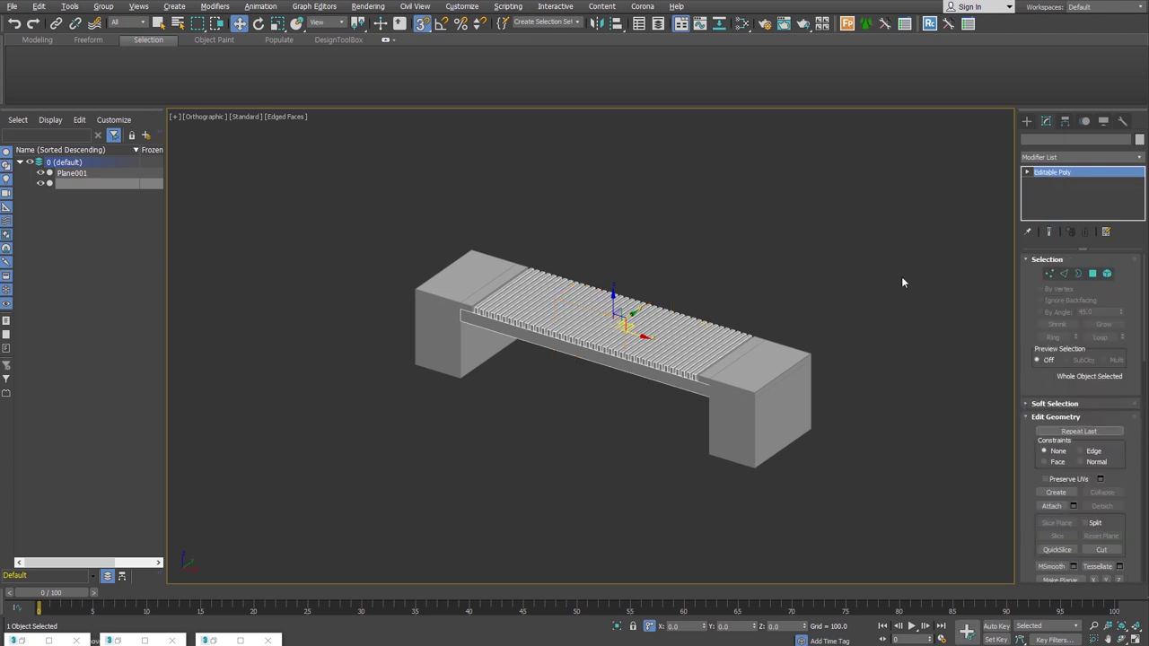
Step: Add an Unwrap UVW modifier to the seat, enter Polygon mode, and open the UV Editor
key("u")
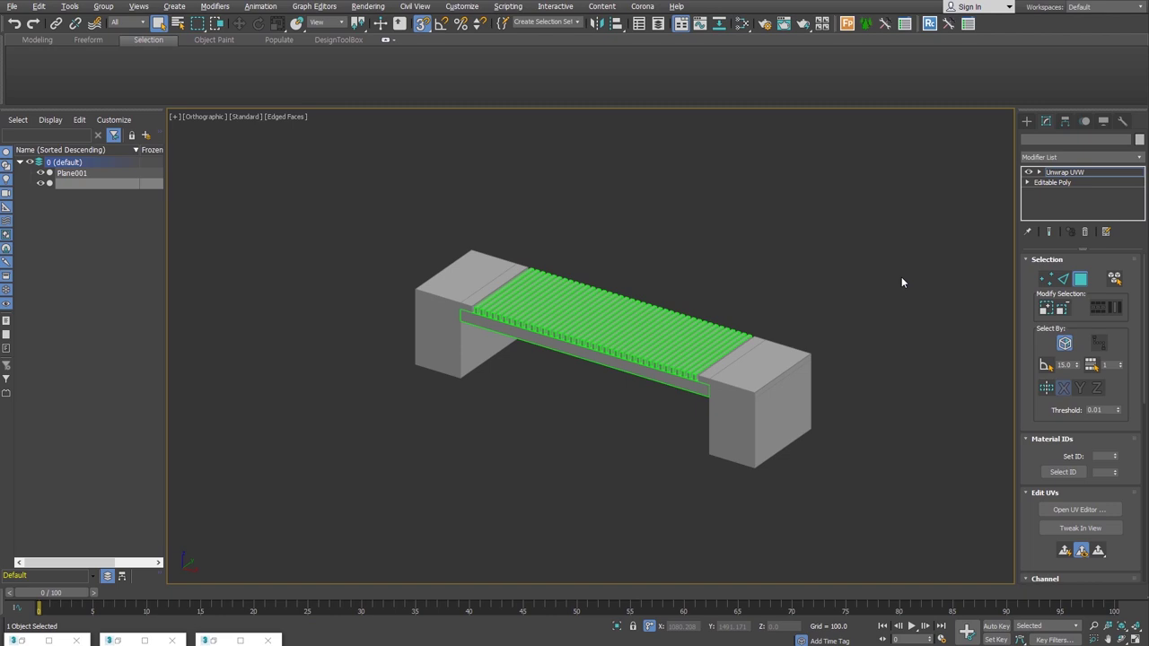
scroll(650, 364, "up", 5)
scroll(675, 367, "up", 3)
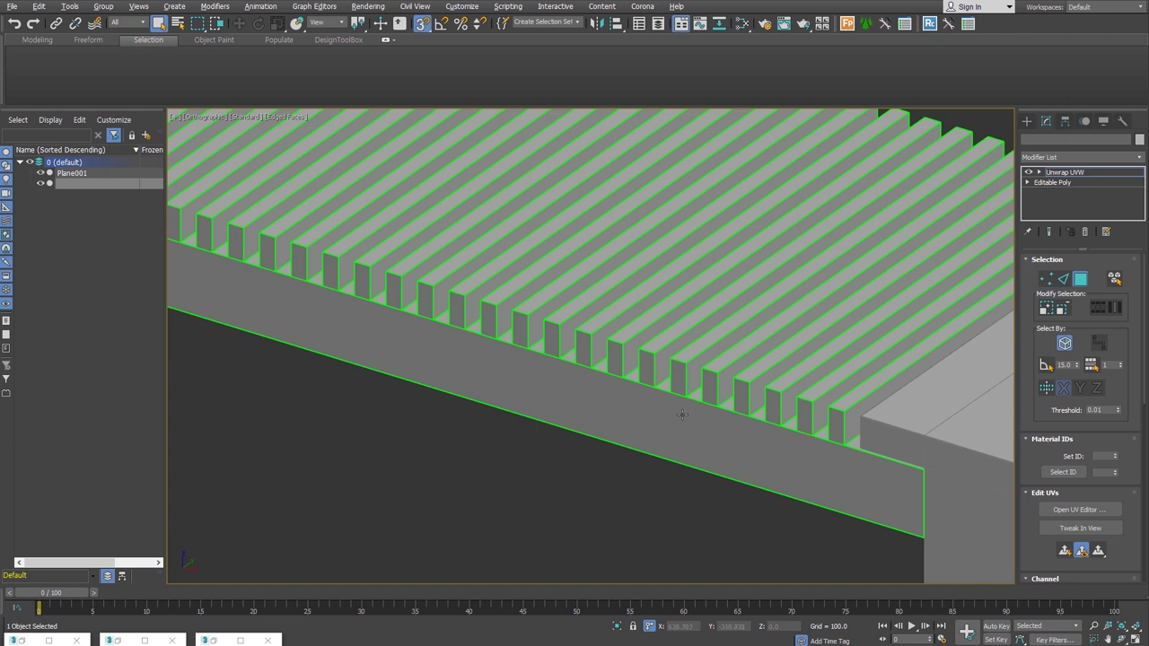
scroll(682, 415, "down", 4)
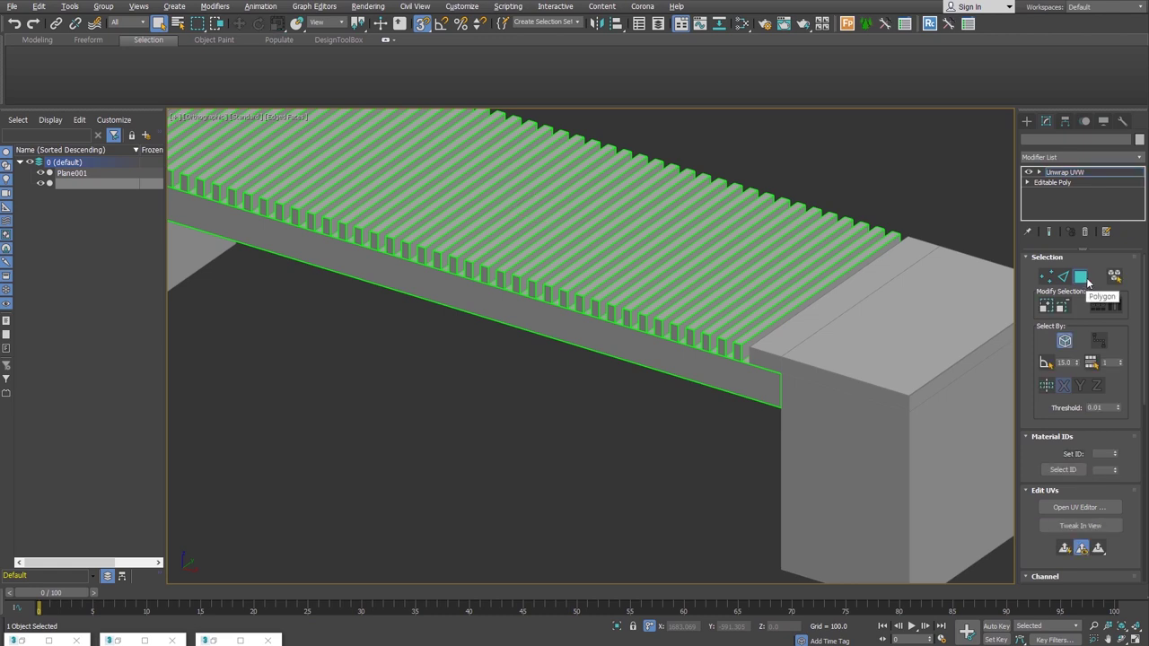
left_click(1087, 283)
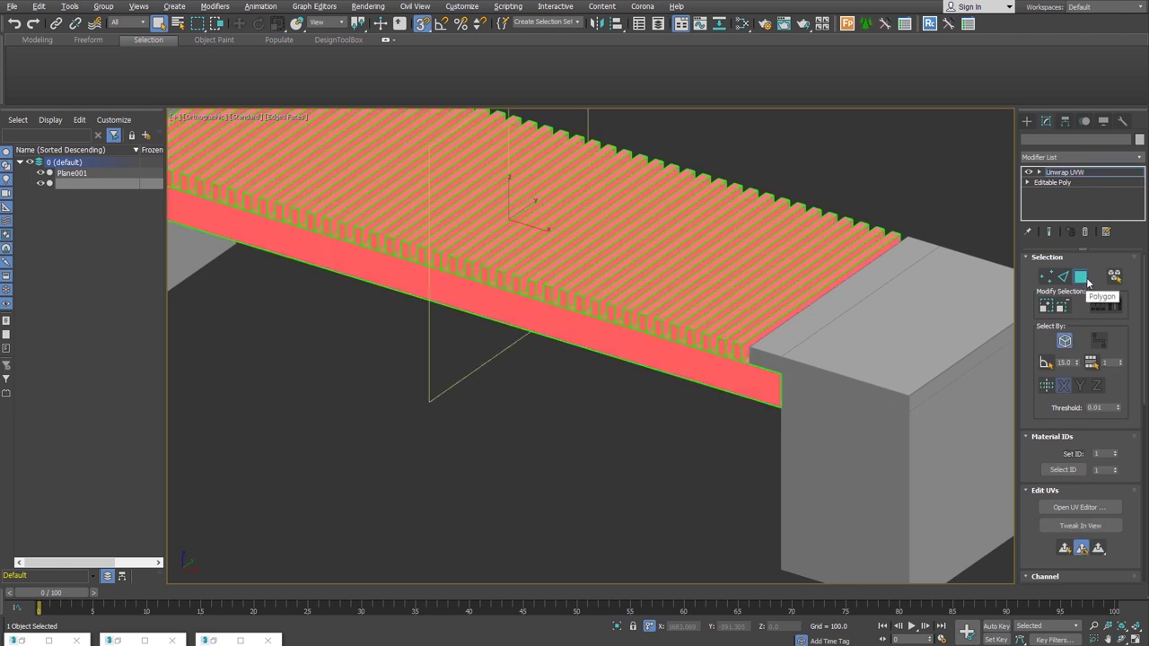
left_click(1108, 513)
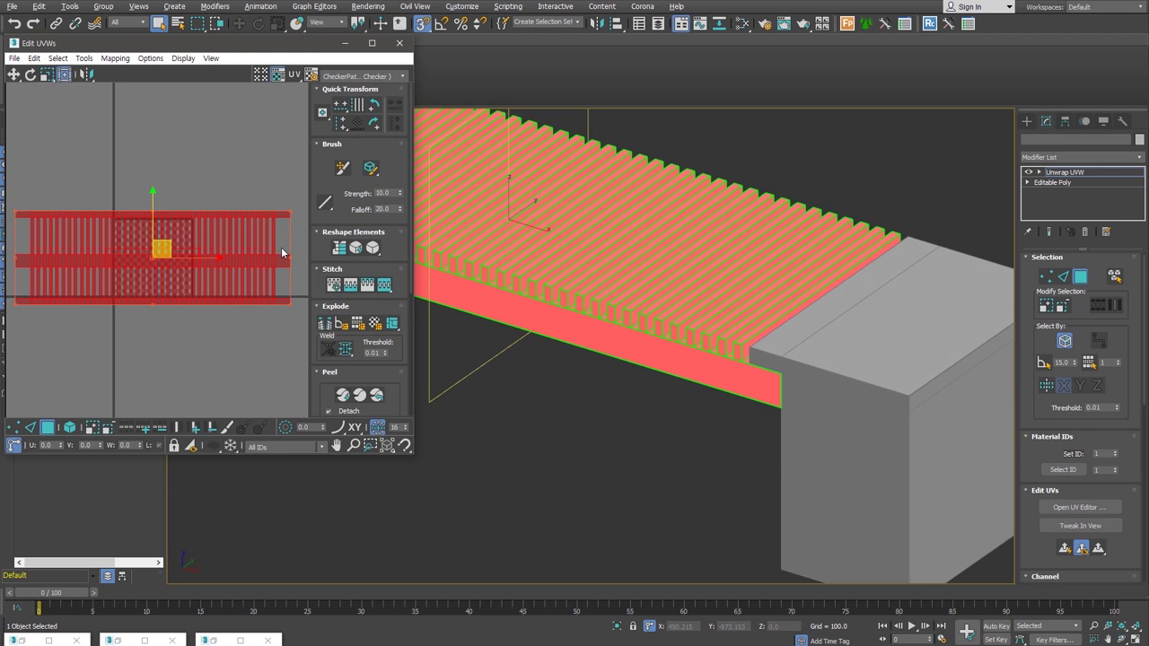
Step: Pack the seat's UV shells to fill the UV square, then deselect them
left_click_drag(316, 391, 328, 134)
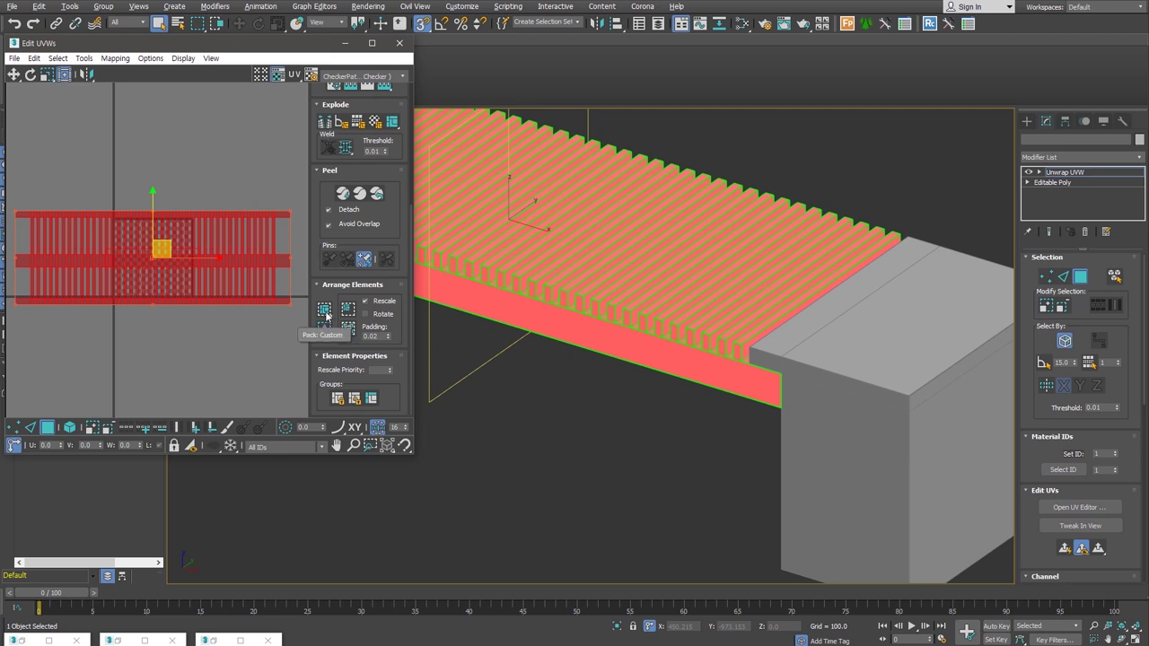
left_click(325, 311)
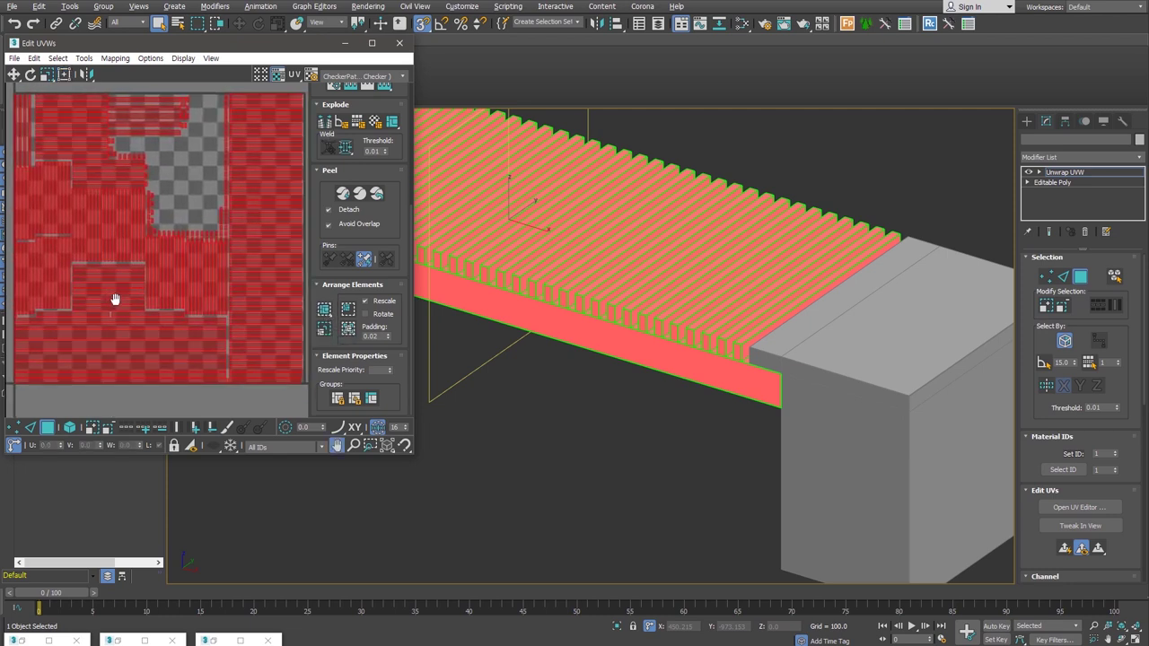
left_click(189, 398)
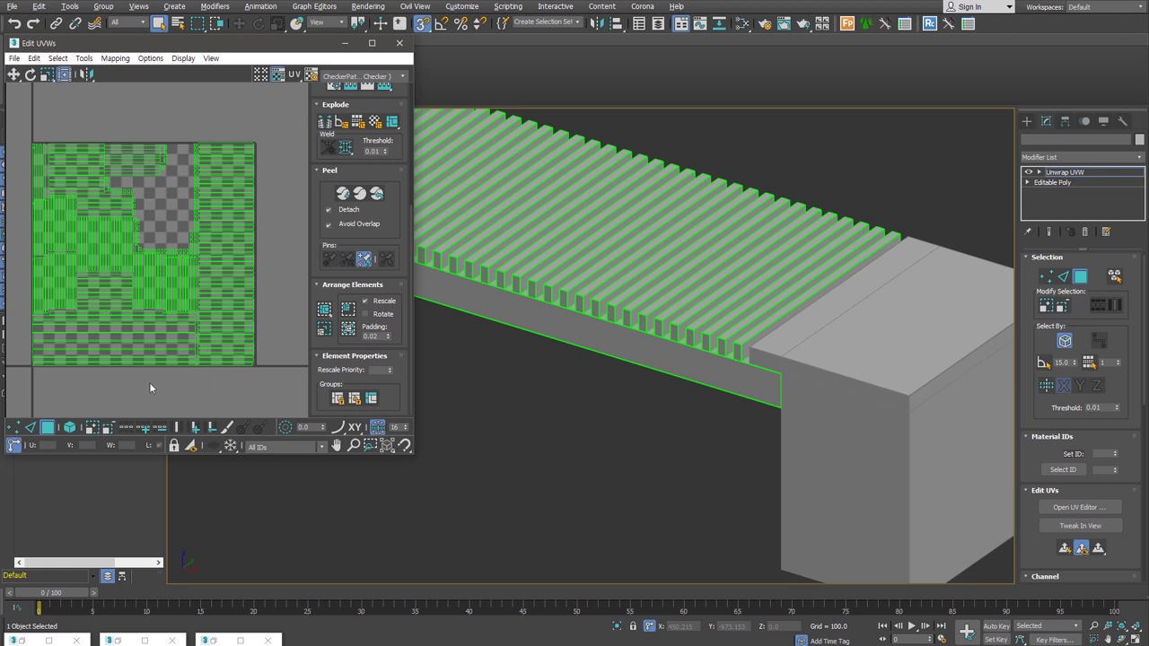
scroll(64, 250, "up", 2)
middle_click_drag(39, 106, 45, 138)
Step: Move a column of UV clusters to a new spot, rotate some clusters, then select all UVs
left_click_drag(43, 89, 84, 393)
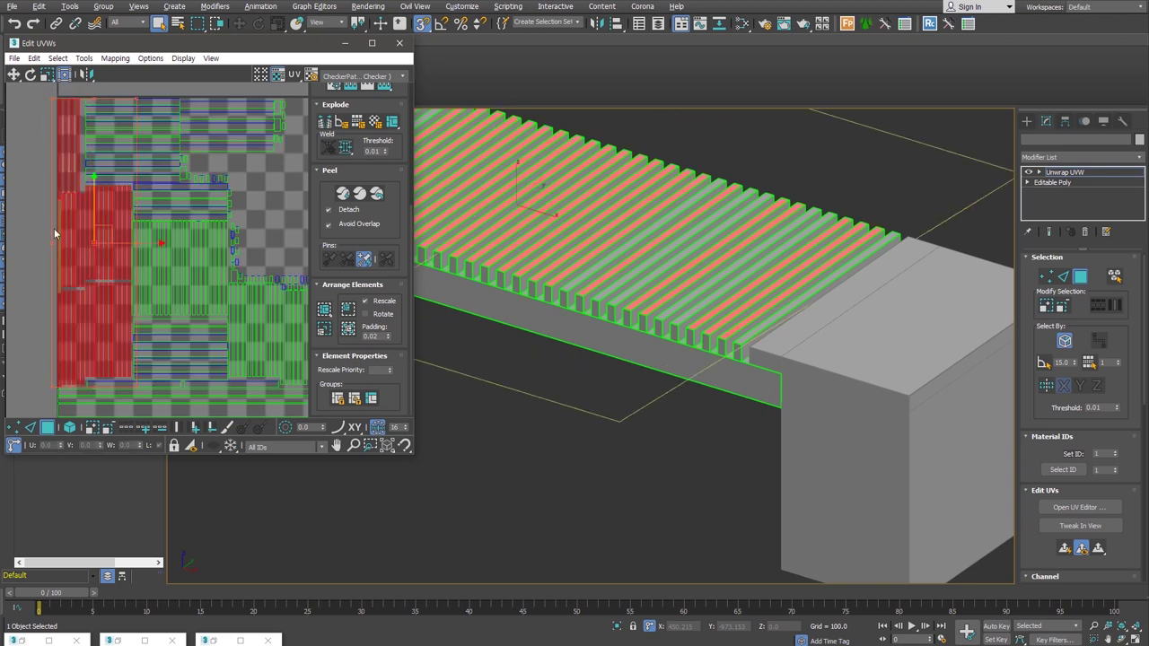
left_click_drag(54, 228, 156, 256)
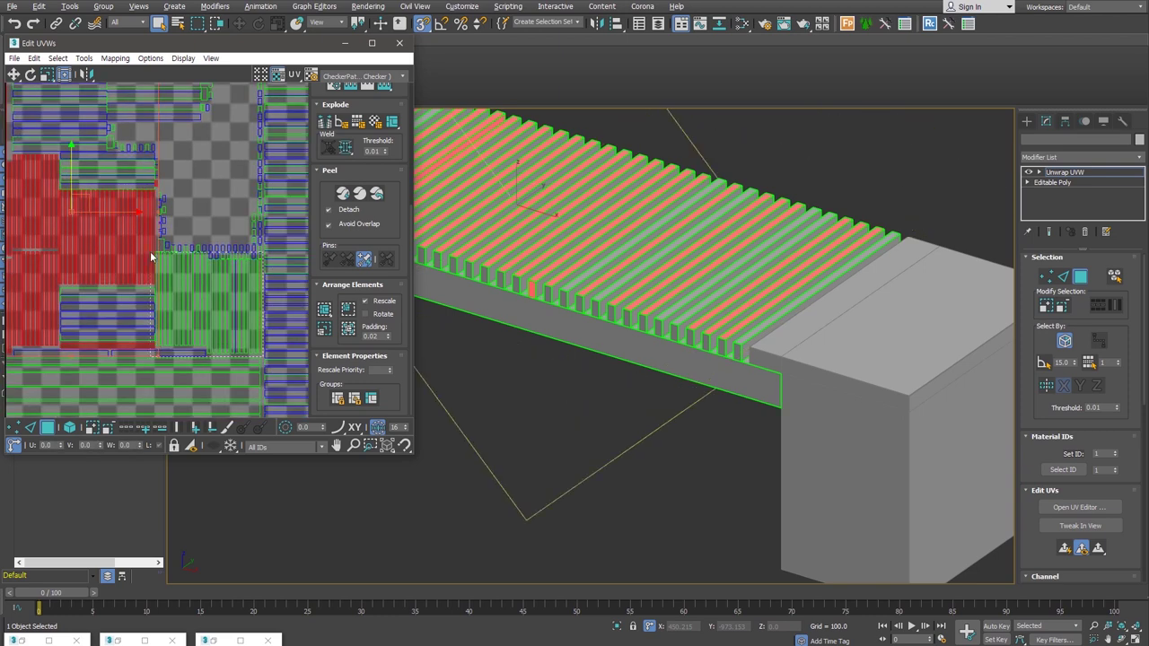
left_click(153, 257)
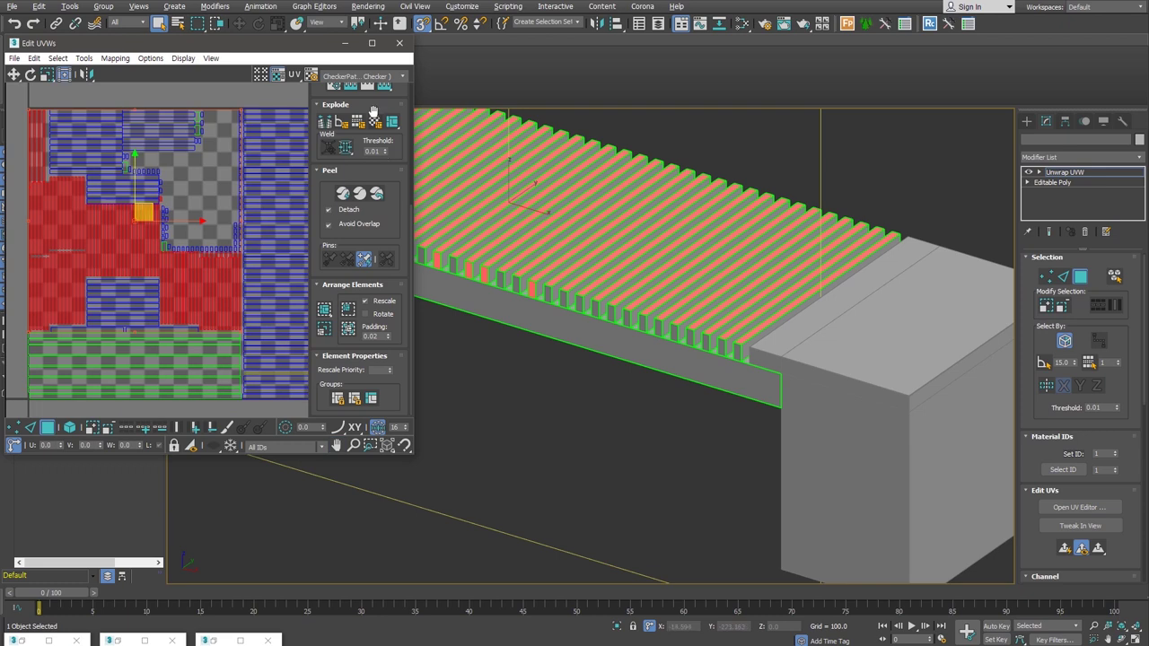
scroll(397, 331, "up", 3)
scroll(397, 330, "up", 2)
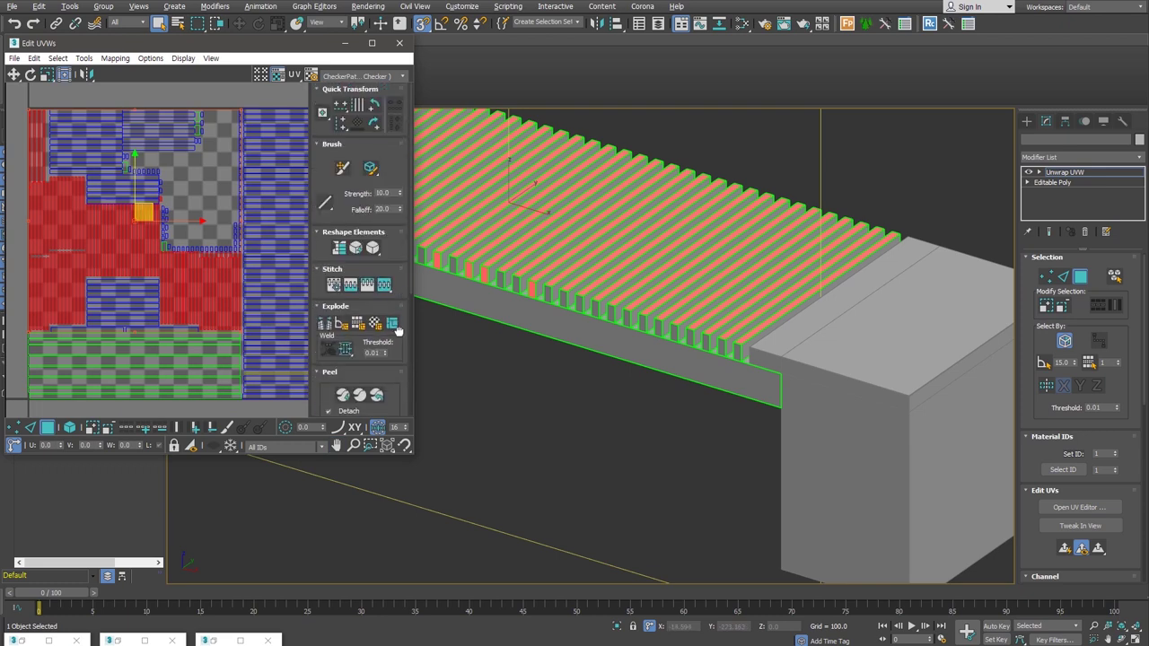
left_click(376, 107)
key("ctrl+d")
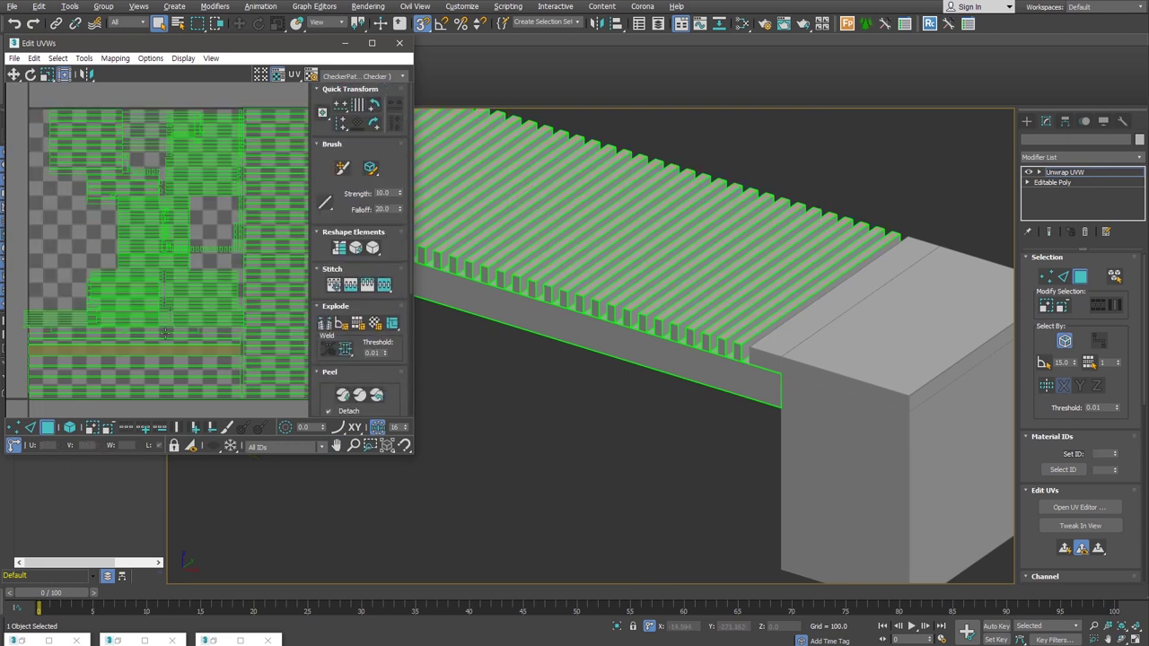
scroll(369, 141, "down", 2)
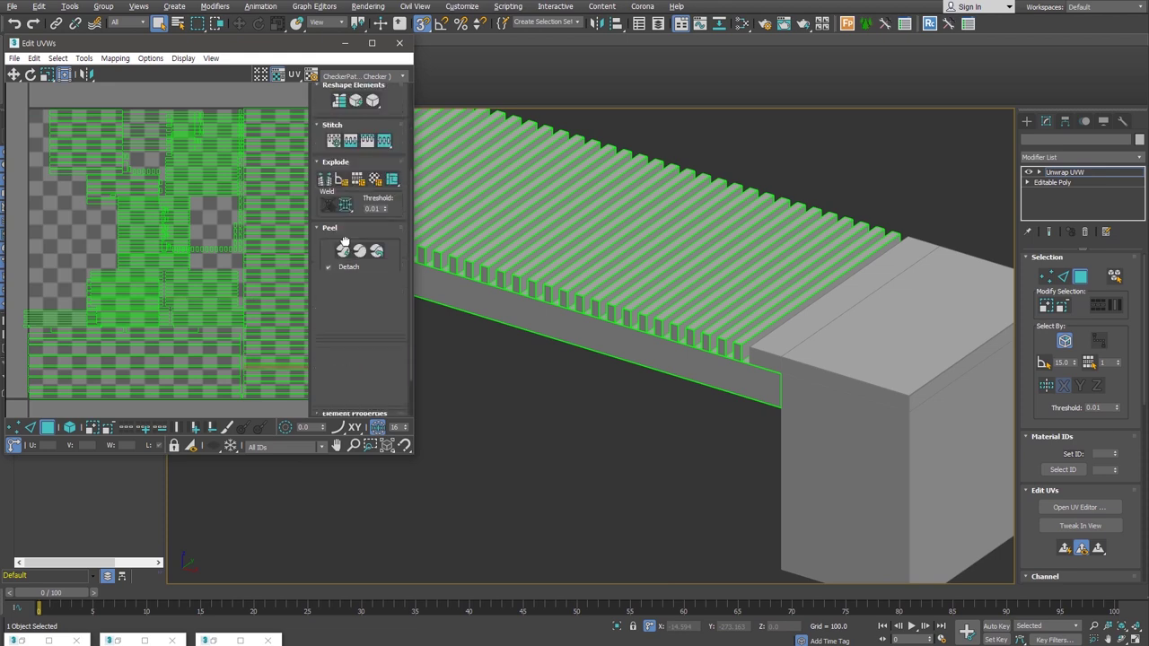
scroll(369, 141, "down", 2)
key("ctrl+a")
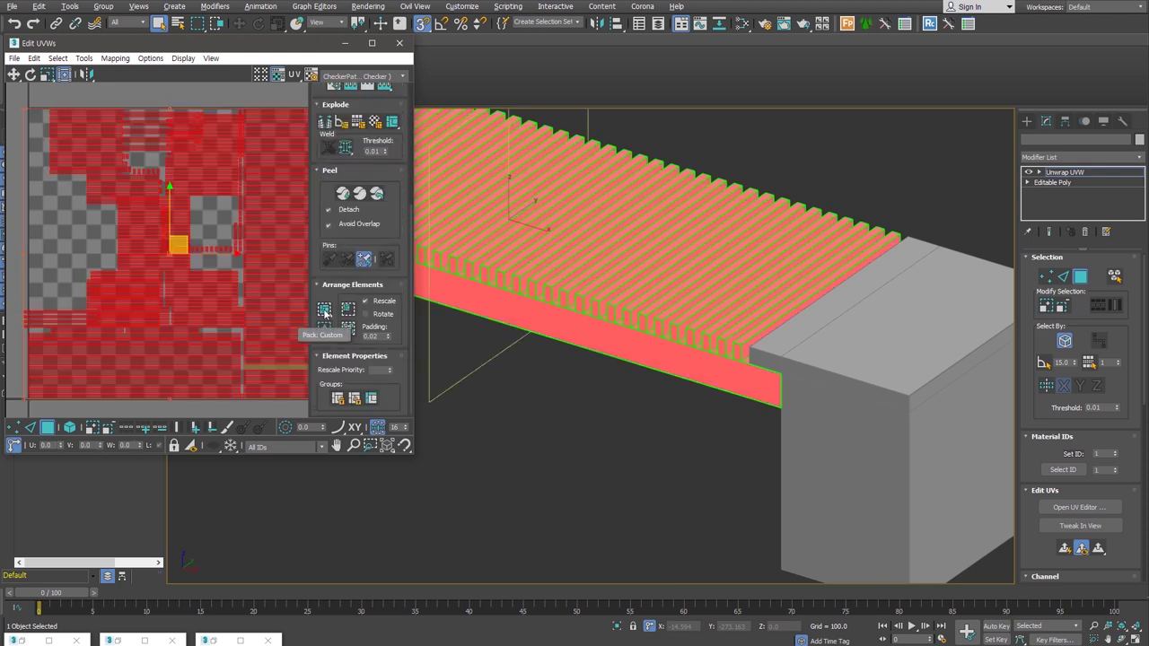
Step: Repack all UV shells into the square with Pack Custom and clear the seat's face selection
left_click(325, 311)
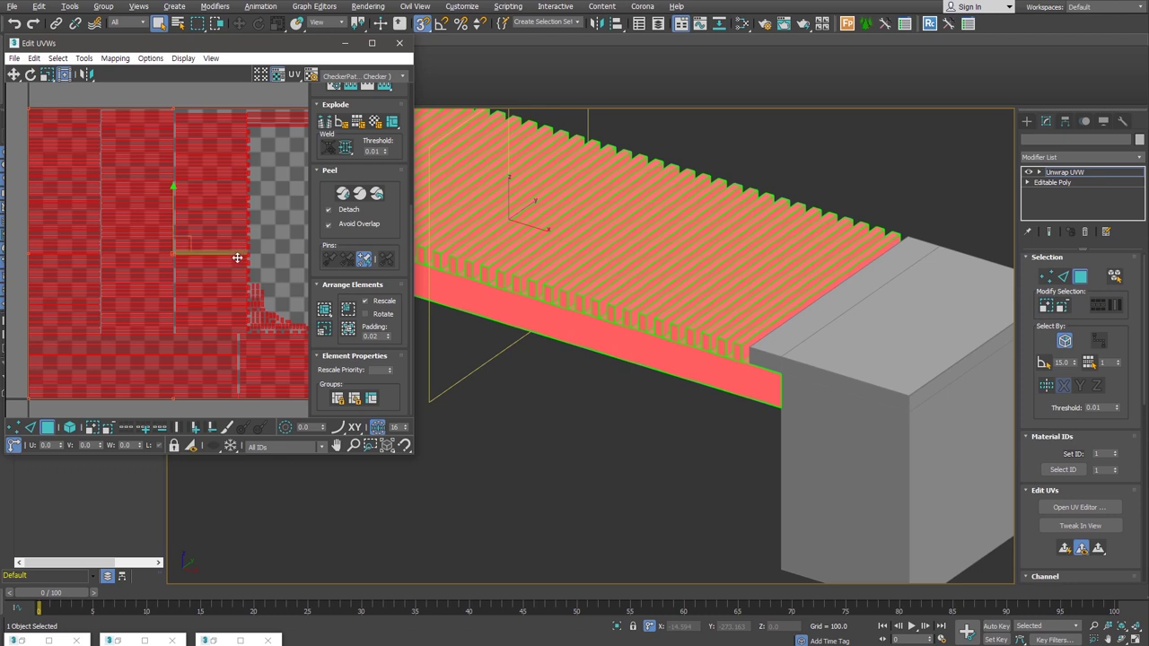
scroll(232, 386, "down", 2)
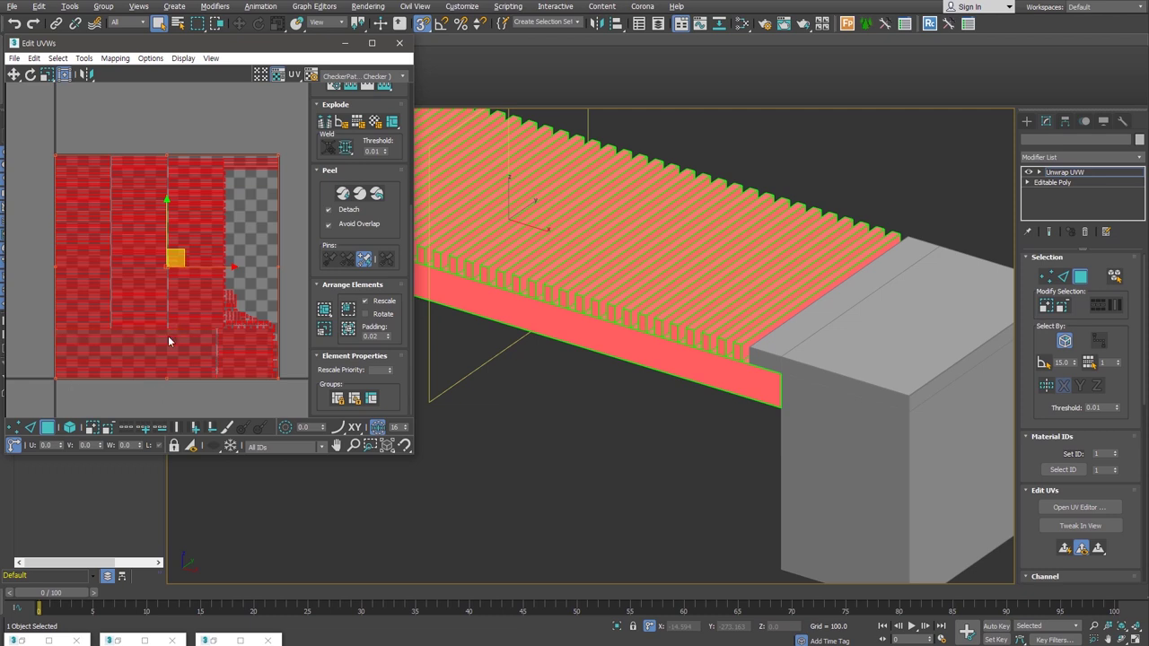
mouse_move(542, 404)
middle_mouse_down("alt")
mouse_move(595, 403)
mouse_move(613, 428)
mouse_move(669, 414)
middle_mouse_up("alt")
key("ctrl+d")
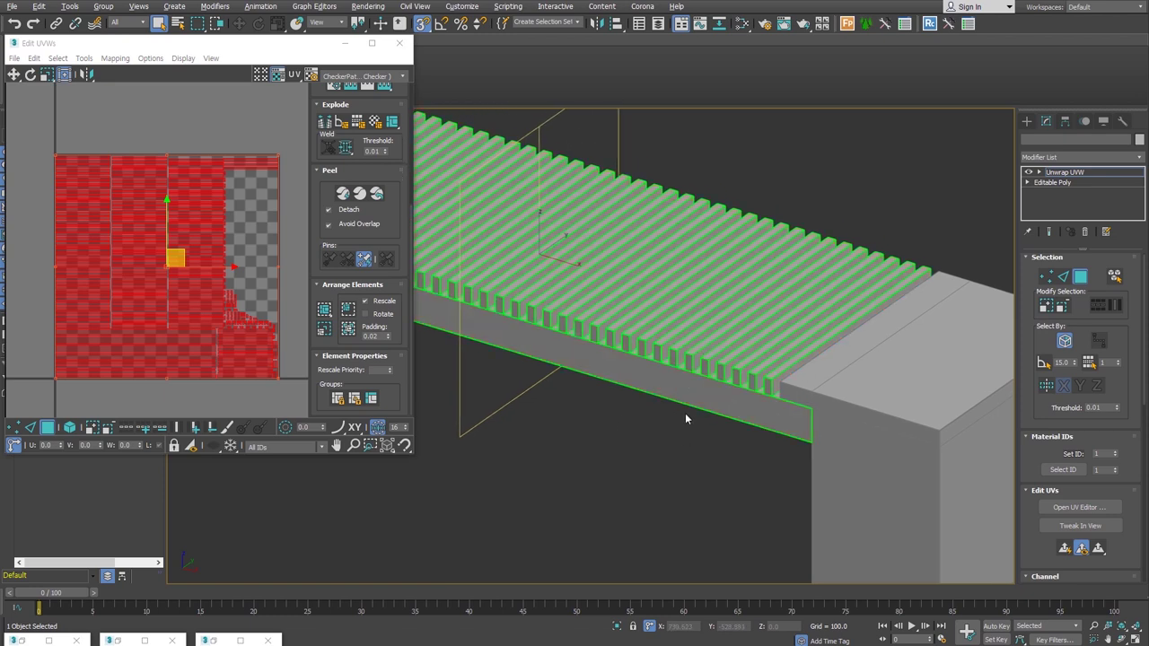
left_click(743, 25)
Step: In Slate Material Editor, create a VRayMtl with the joycg_wood_T bitmap wired into Diffuse
left_click(741, 42)
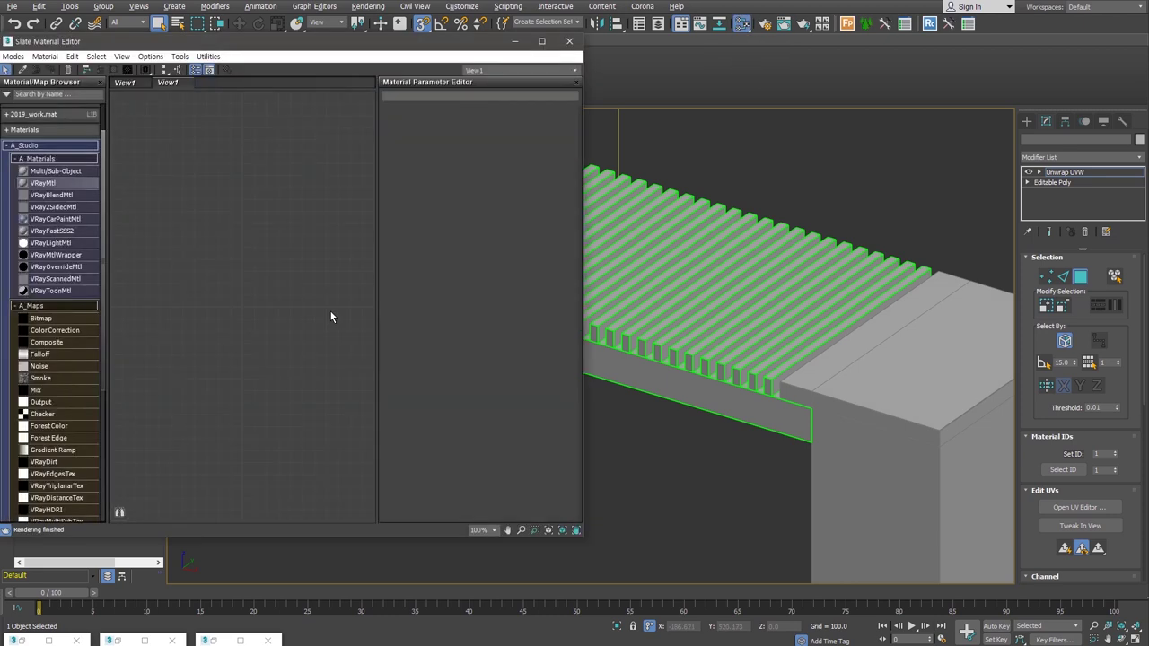
left_click_drag(42, 184, 314, 252)
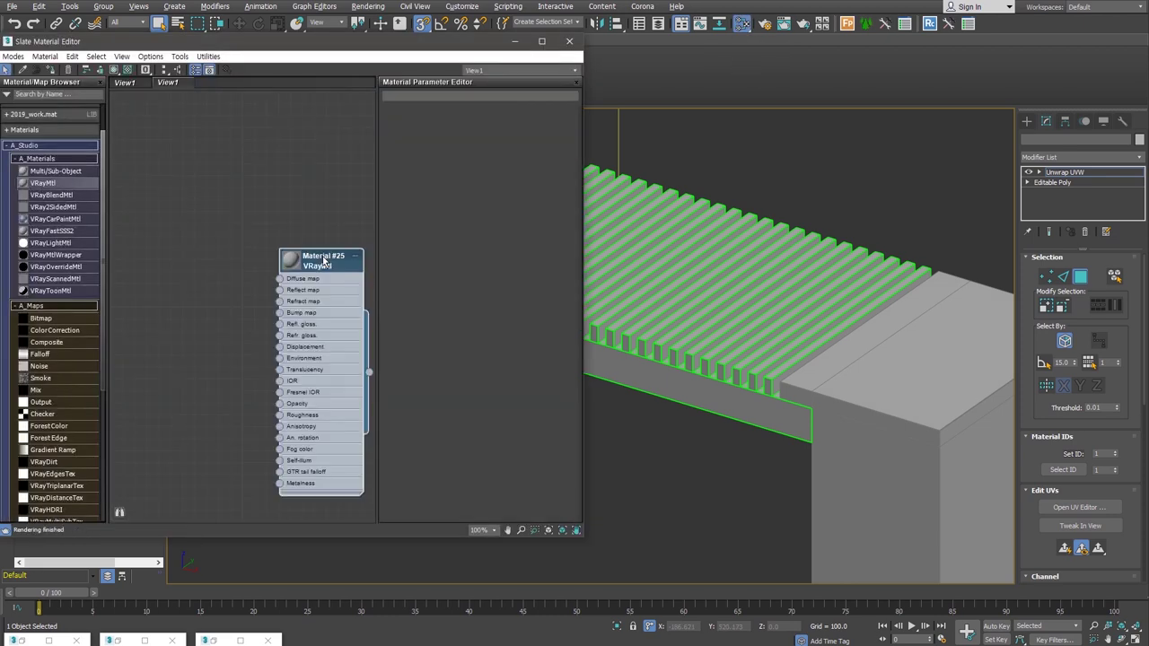
left_click(291, 259)
left_click_drag(40, 318, 194, 248)
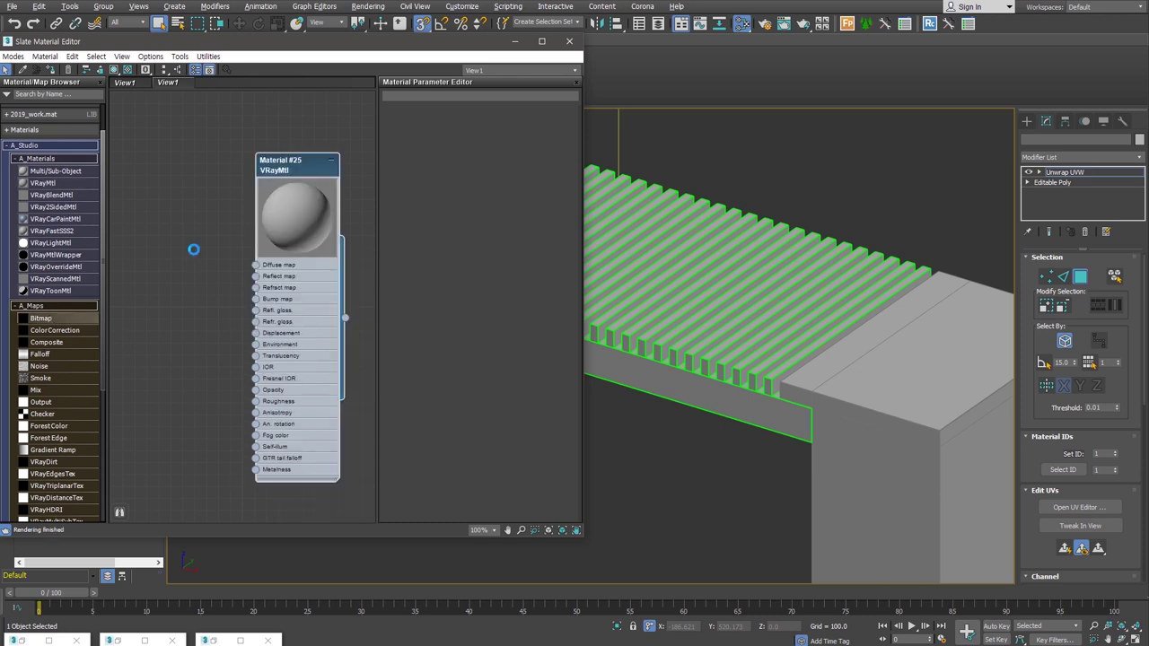
scroll(377, 126, "down", 5)
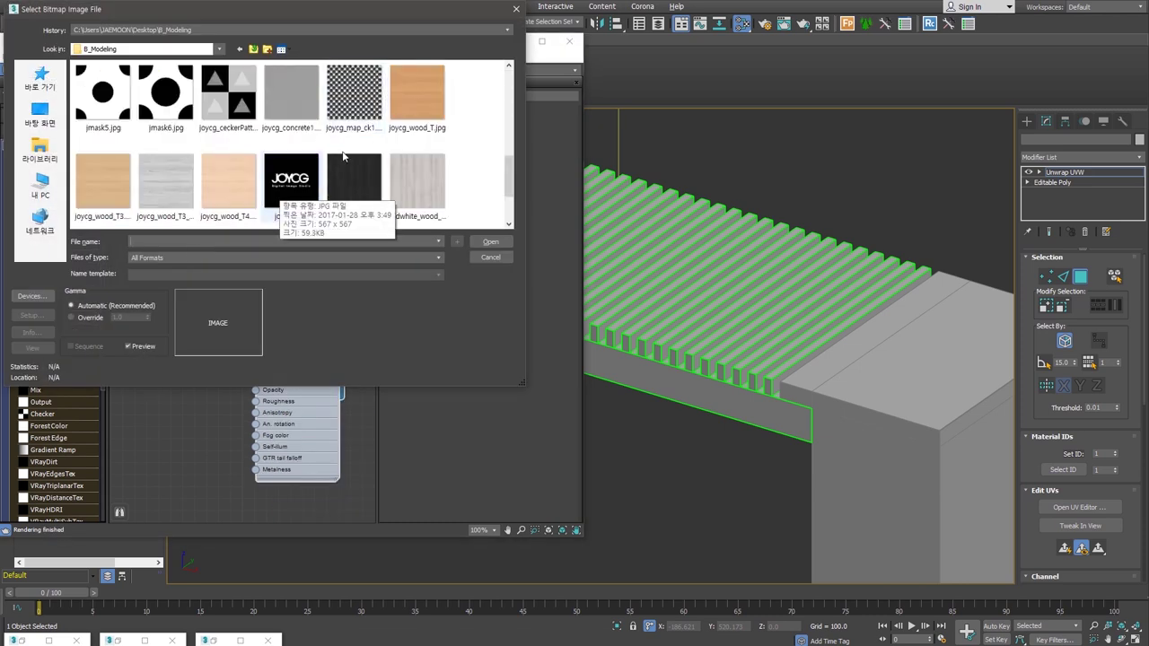
double_click(418, 74)
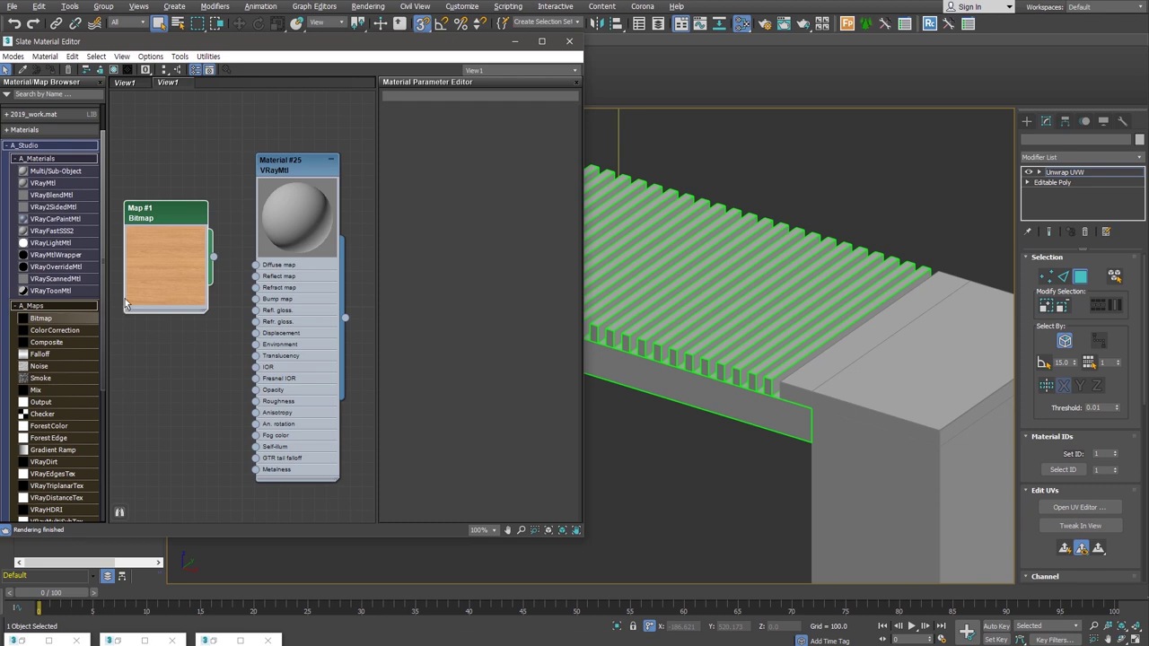
left_click_drag(213, 257, 254, 265)
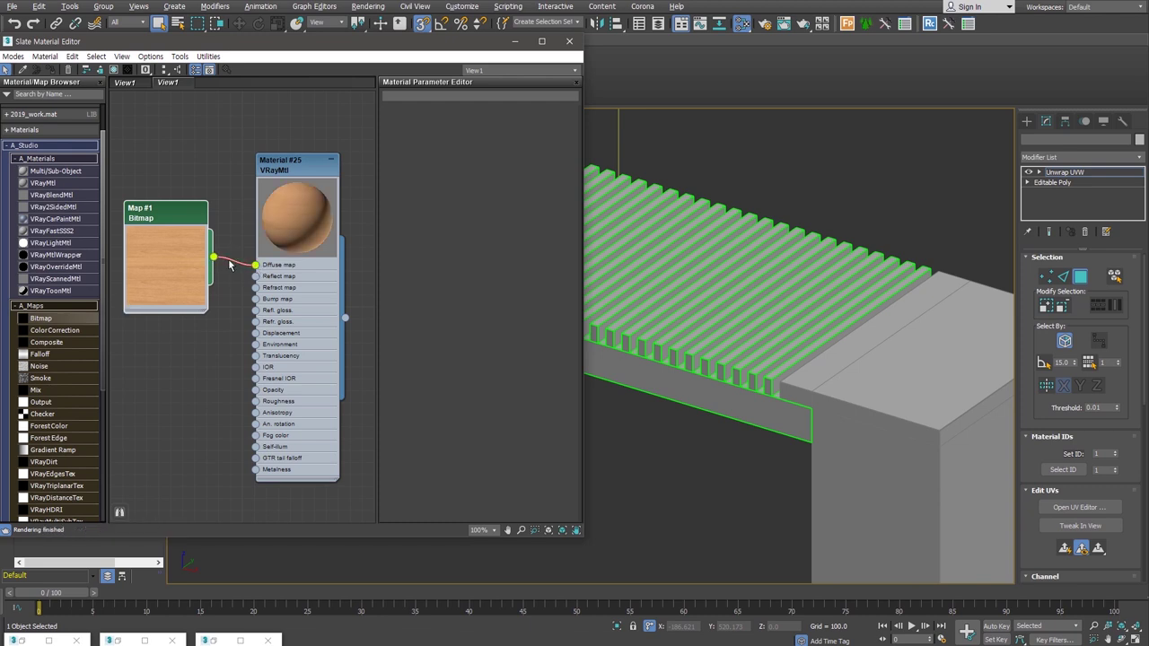
left_click_drag(178, 228, 178, 205)
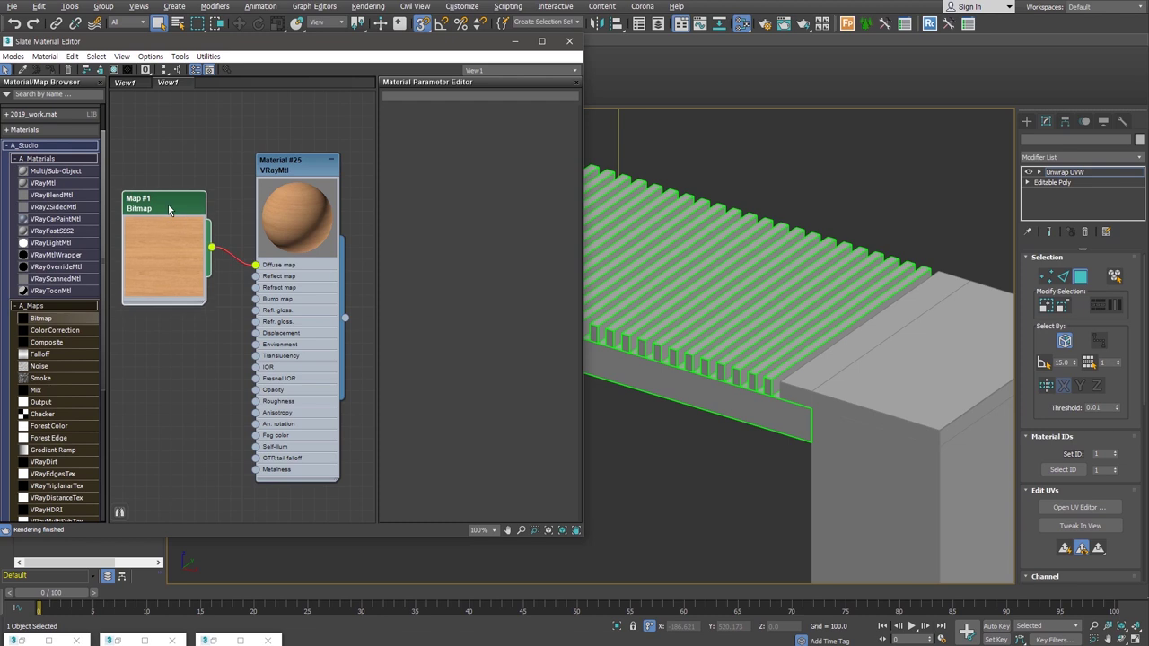
Step: Show the wood texture in the viewport and assign Material #25 to the bench seat
left_click(113, 71)
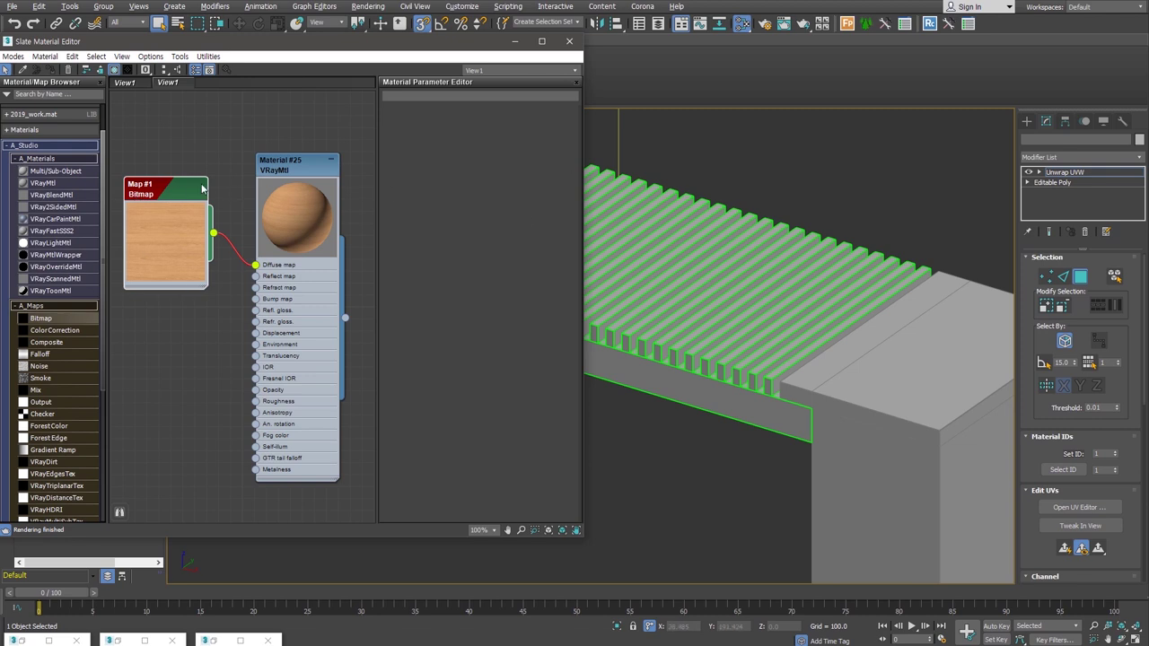
left_click(119, 113)
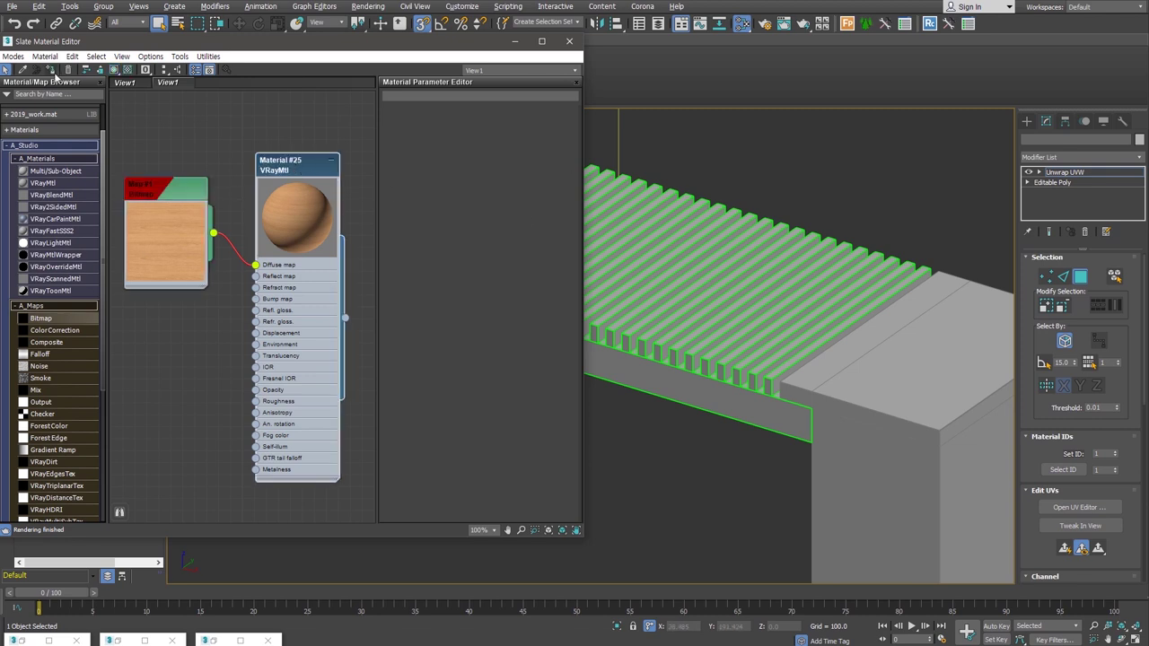
left_click(51, 70)
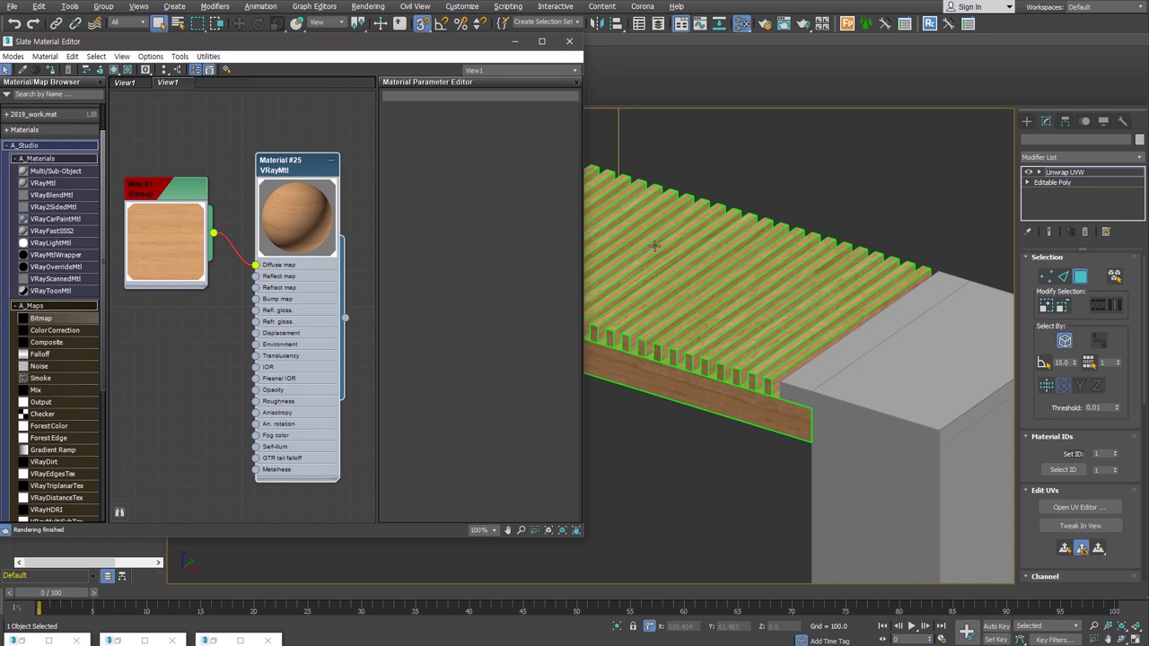
left_click(514, 41)
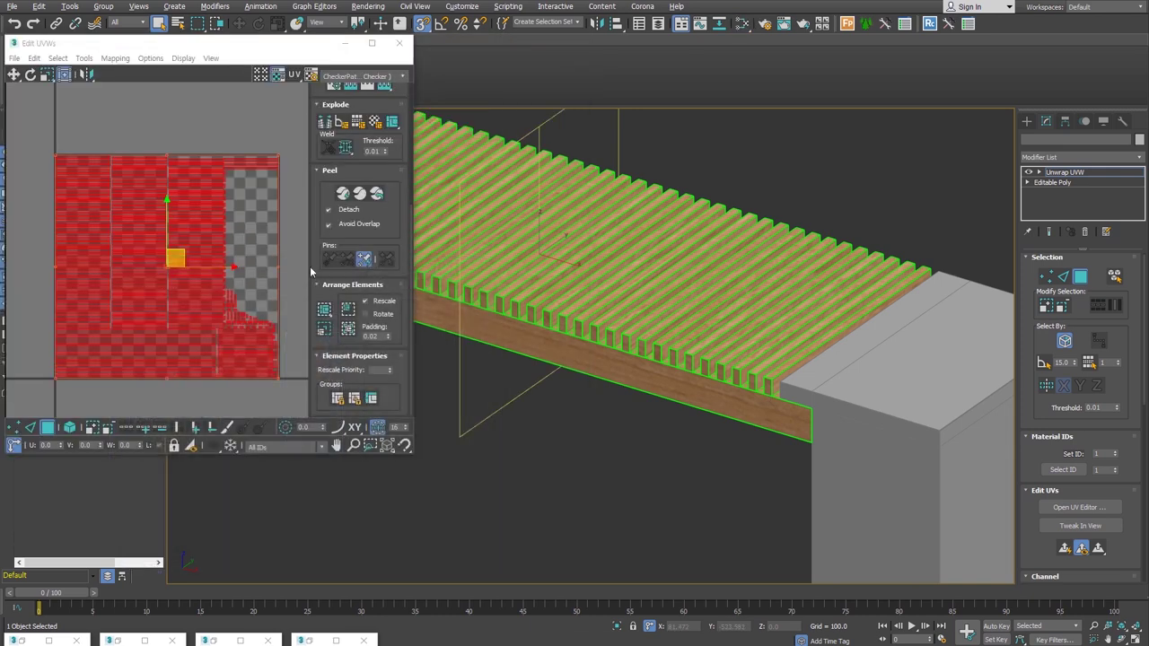
Step: Frame the bench corner, hide the checker background, and select the slat UV strips
scroll(799, 395, "up", 3)
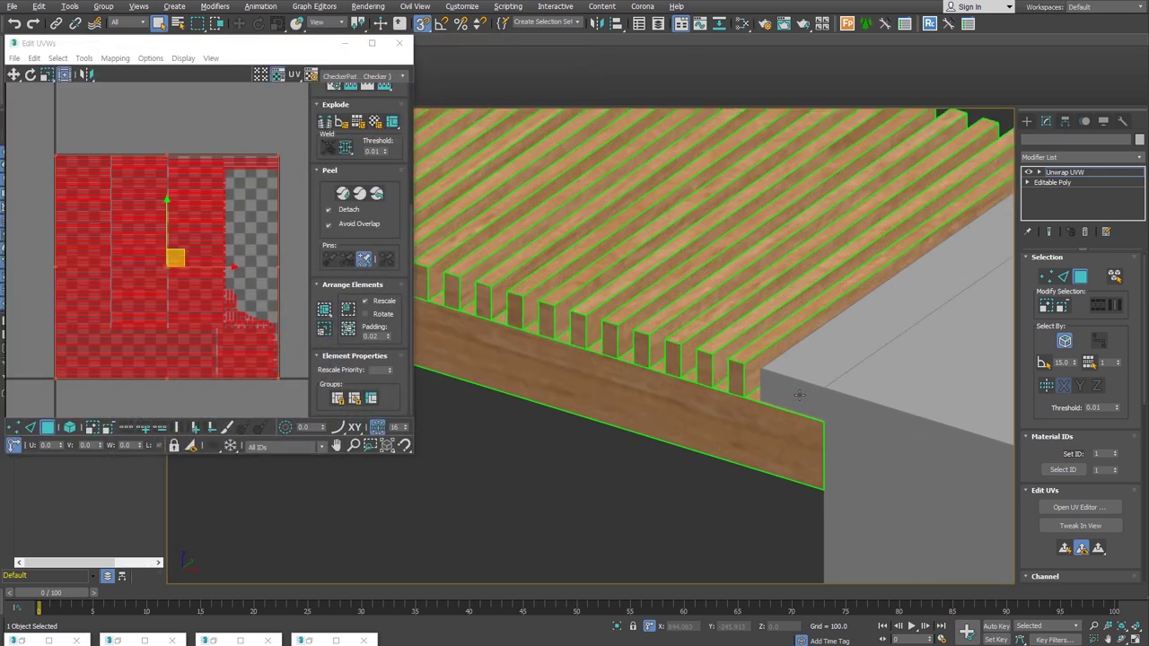
middle_click_drag(829, 298, 807, 341)
left_click(171, 260)
mouse_move(148, 309)
left_mouse_down()
mouse_move(219, 248)
mouse_move(349, 211)
mouse_move(218, 133)
mouse_move(249, 95)
left_mouse_up()
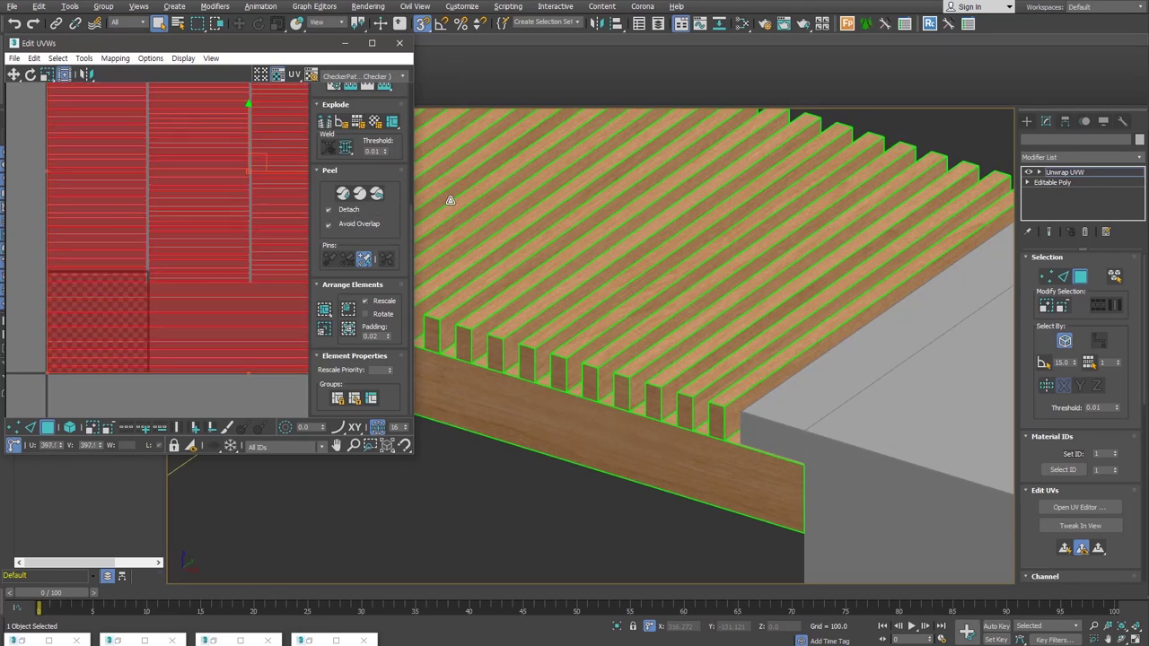
Step: Move the slat UV strip upward and enlarge the cluster to rescale the wood grain
mouse_move(205, 345)
left_mouse_down()
mouse_move(116, 274)
mouse_move(90, 389)
mouse_move(161, 282)
mouse_move(241, 297)
left_mouse_up()
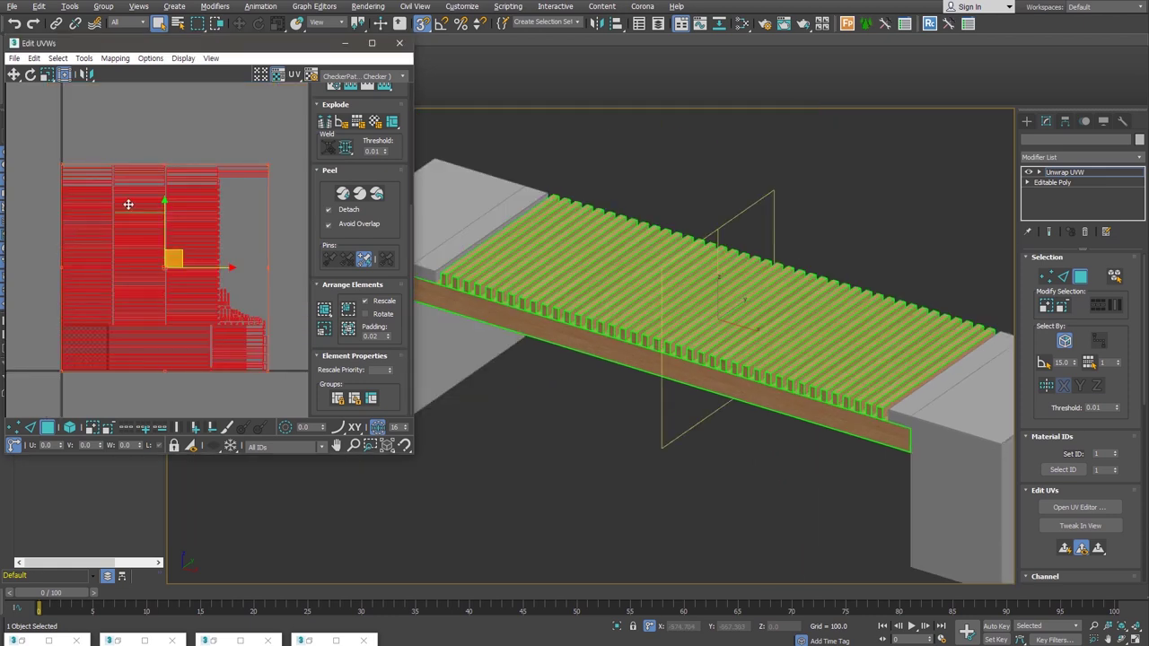
mouse_move(267, 163)
left_mouse_down()
mouse_move(221, 128)
mouse_move(257, 180)
mouse_move(243, 162)
mouse_move(288, 135)
mouse_move(274, 171)
mouse_move(257, 169)
mouse_move(282, 146)
mouse_move(216, 195)
mouse_move(231, 200)
mouse_move(257, 126)
mouse_move(250, 196)
mouse_move(190, 231)
mouse_move(207, 138)
left_mouse_up()
scroll(725, 342, "up", 5)
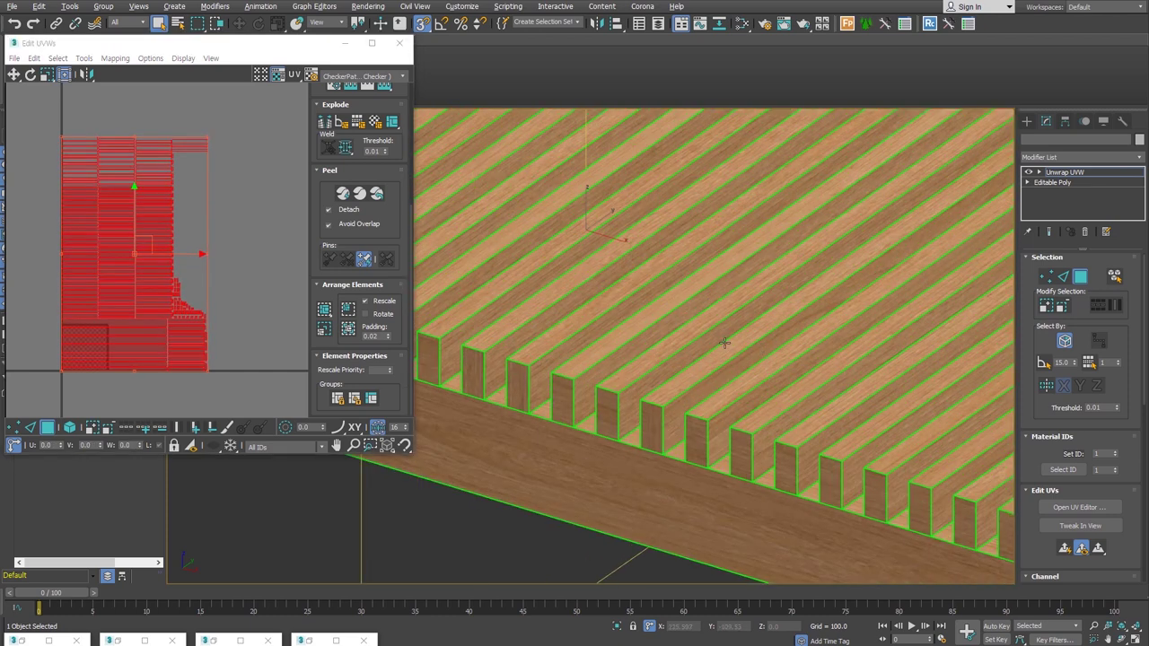
left_click(201, 139)
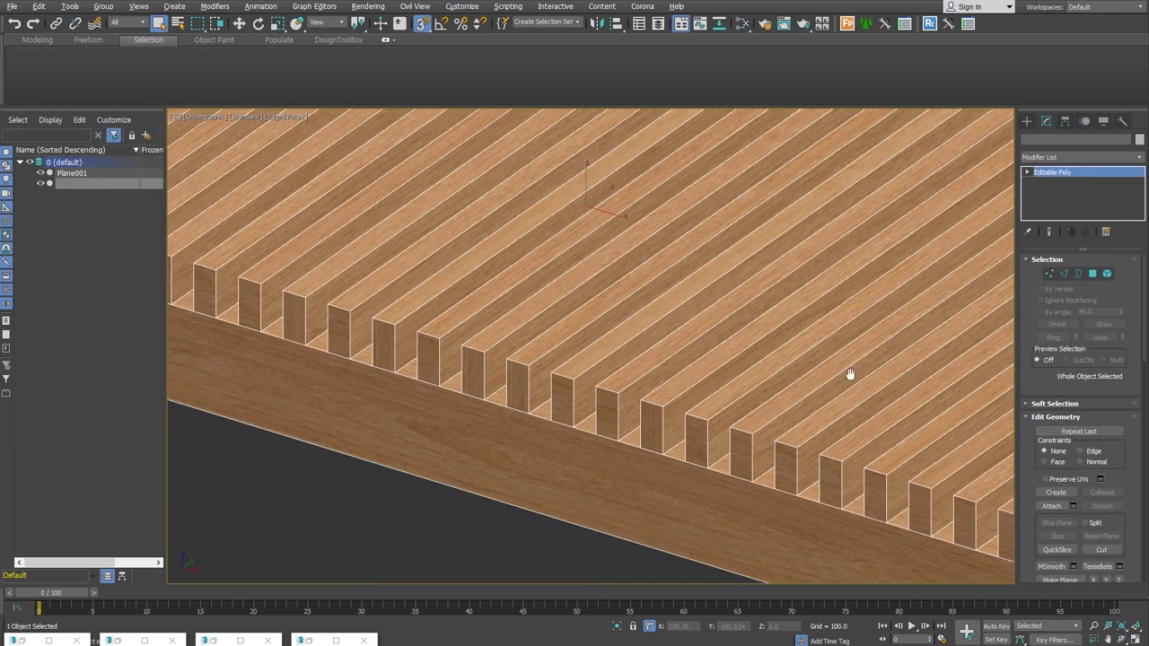
Step: Restore the seat's Unwrap UVW, review its UVs, remove the modifier, and enter Edge mode
middle_click_drag(850, 373, 692, 326)
scroll(660, 339, "down", 5)
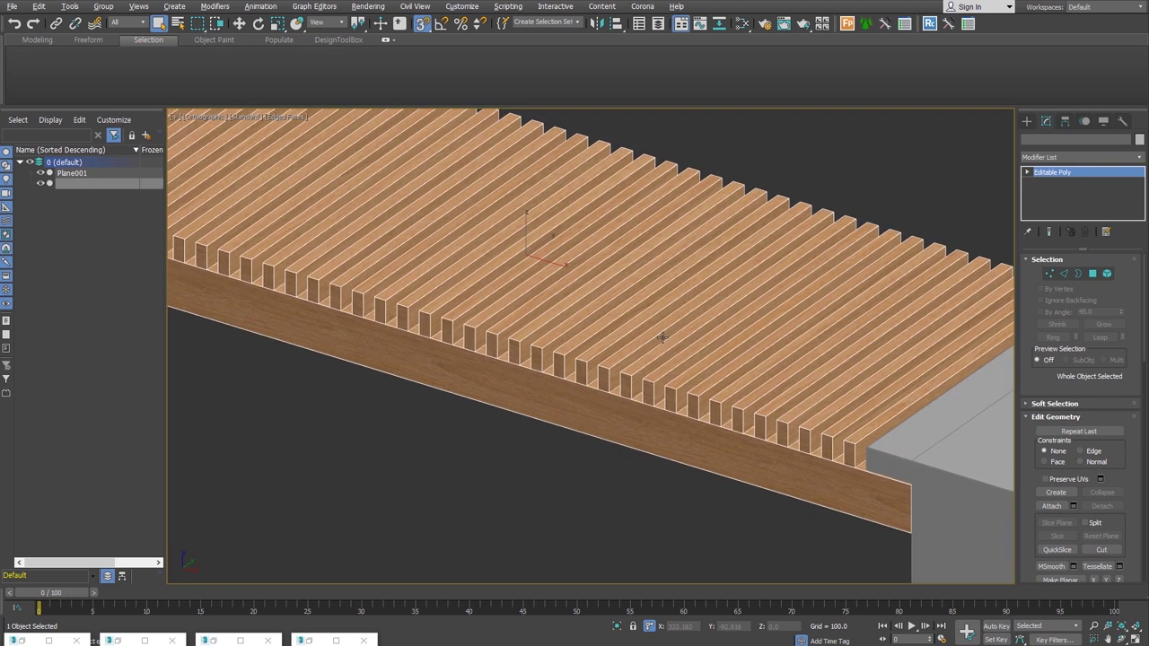
key("ctrl+z")
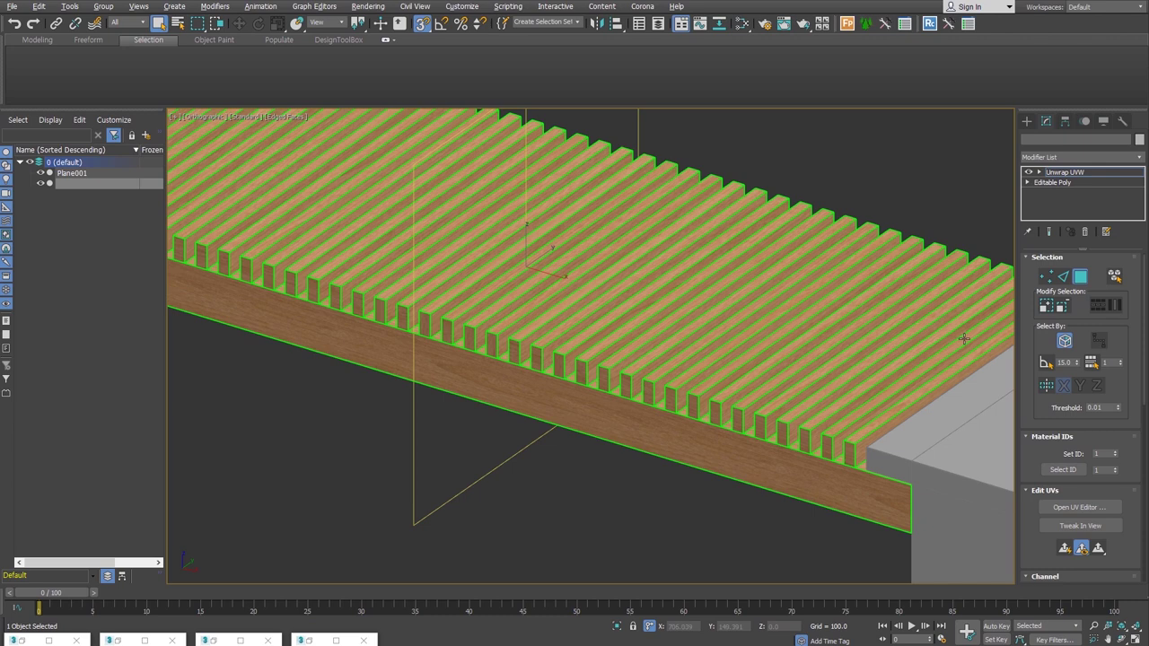
left_click(1103, 508)
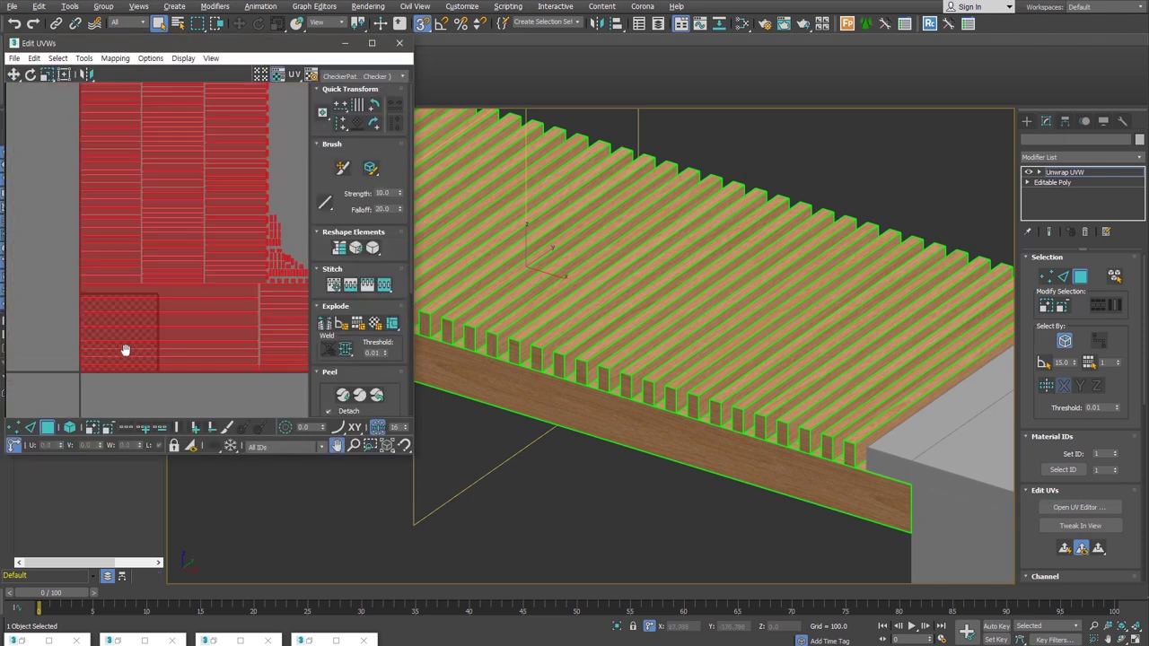
left_click(399, 43)
left_click(1084, 232)
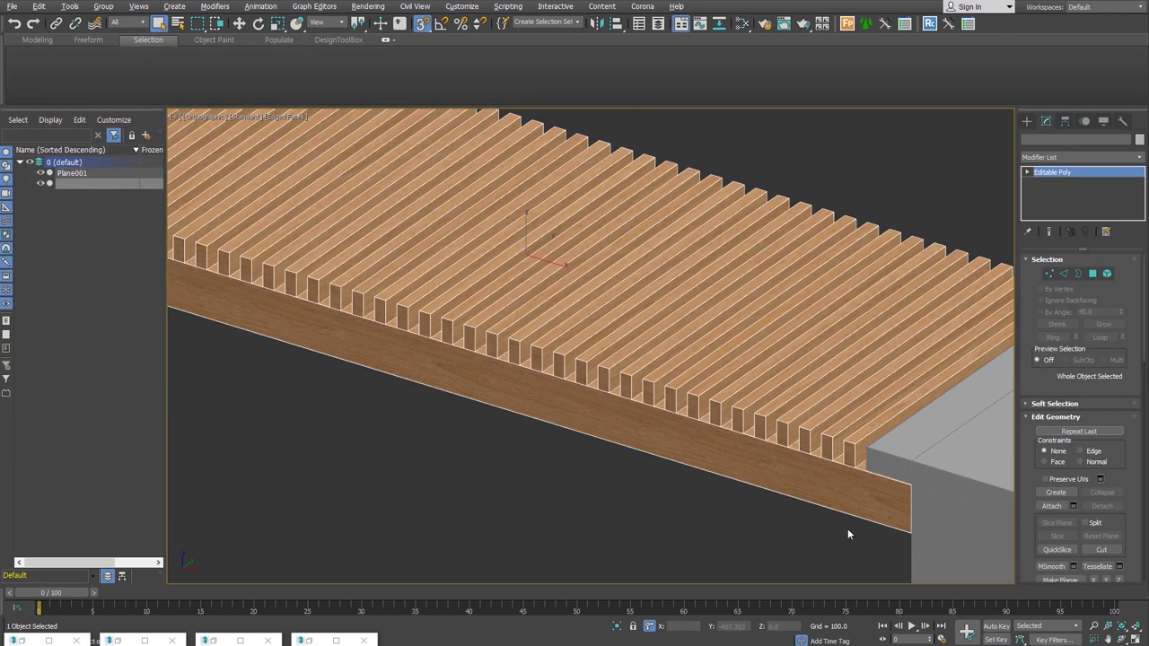
left_click(1067, 277)
Step: Select all seat edges and chamfer them with amount 1.0, 2 segments and 0.5 tension
key("ctrl+a")
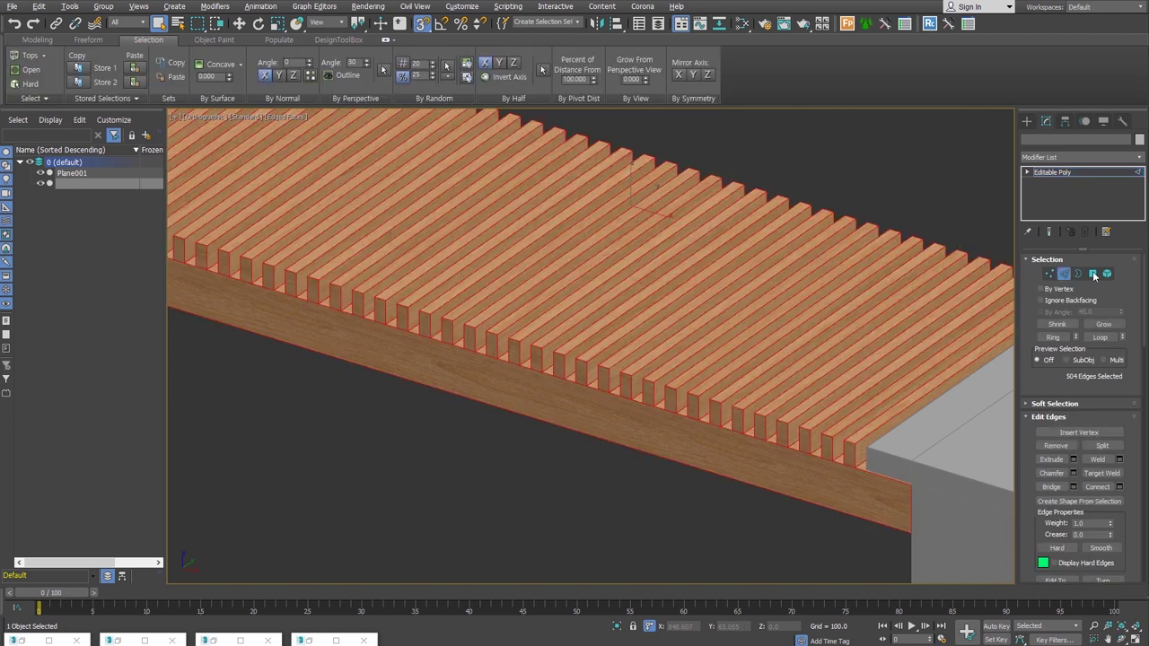
scroll(871, 482, "up", 4)
right_click(803, 408)
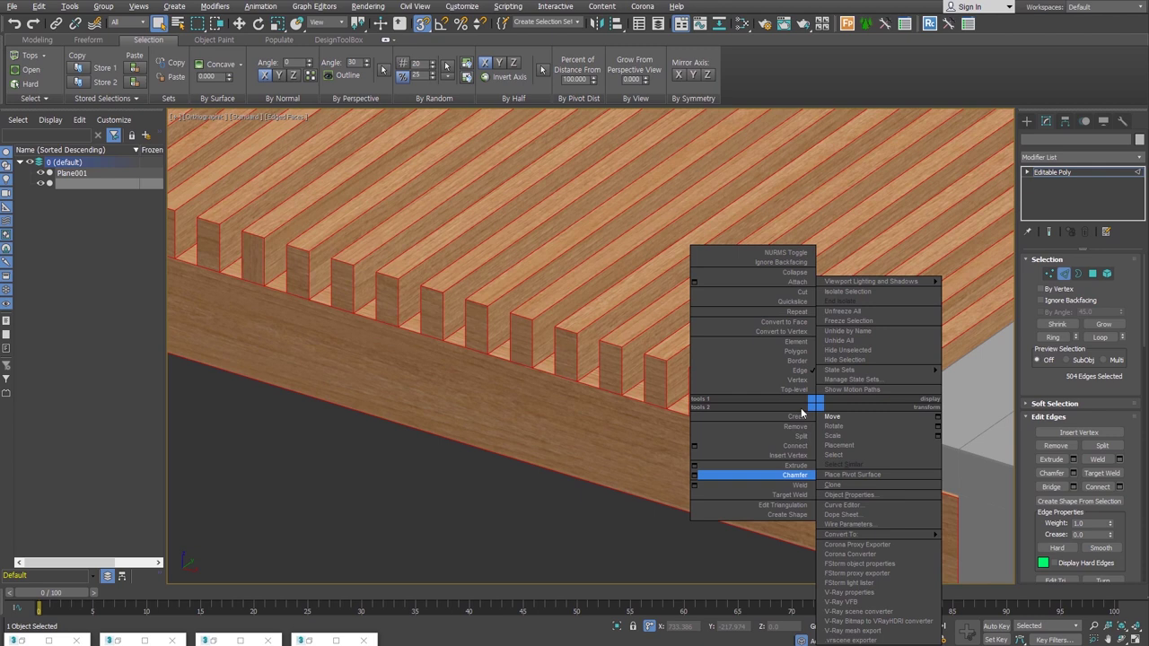
left_click(694, 474)
left_click(600, 352)
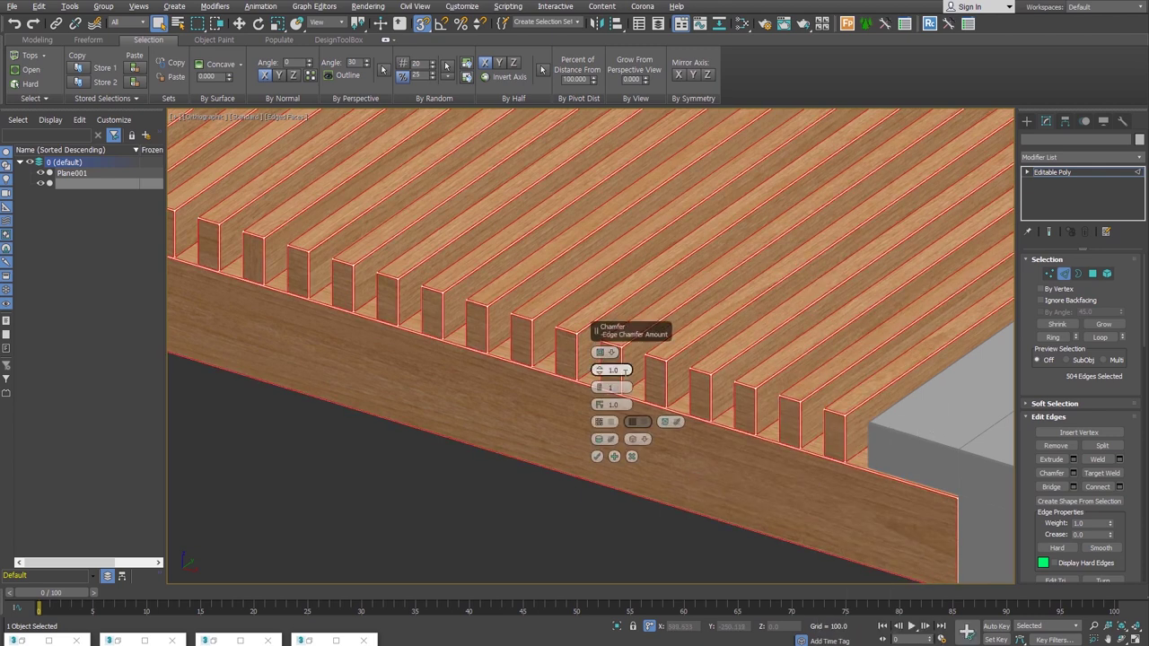
left_click_drag(611, 387, 612, 380)
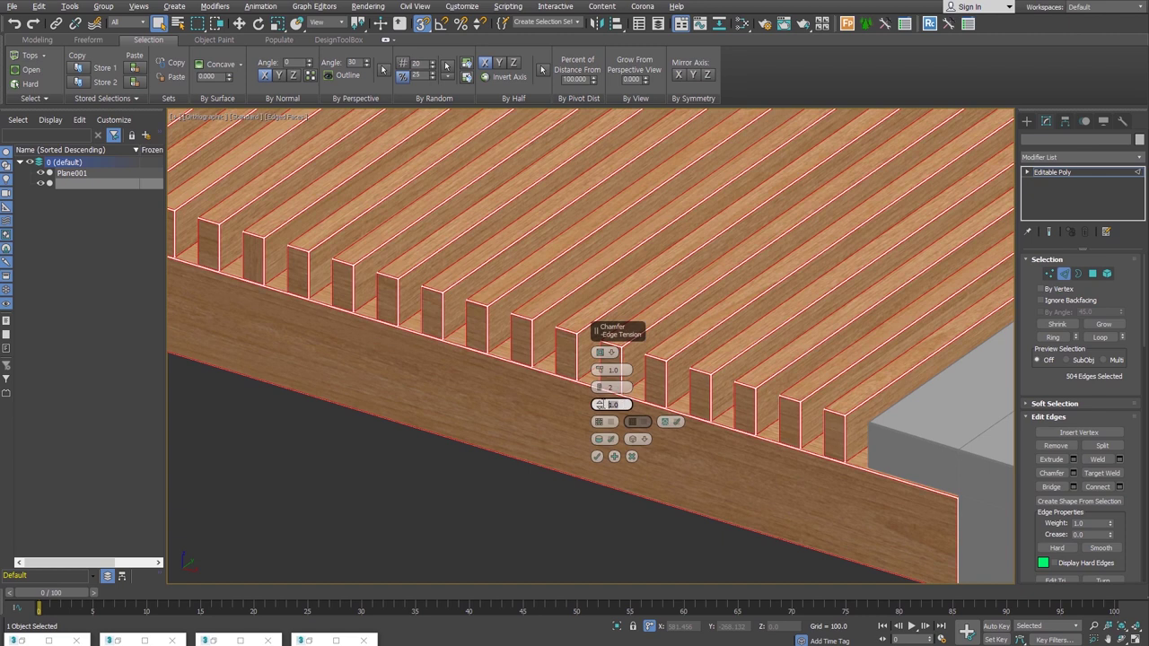
type("0.5")
key("Return")
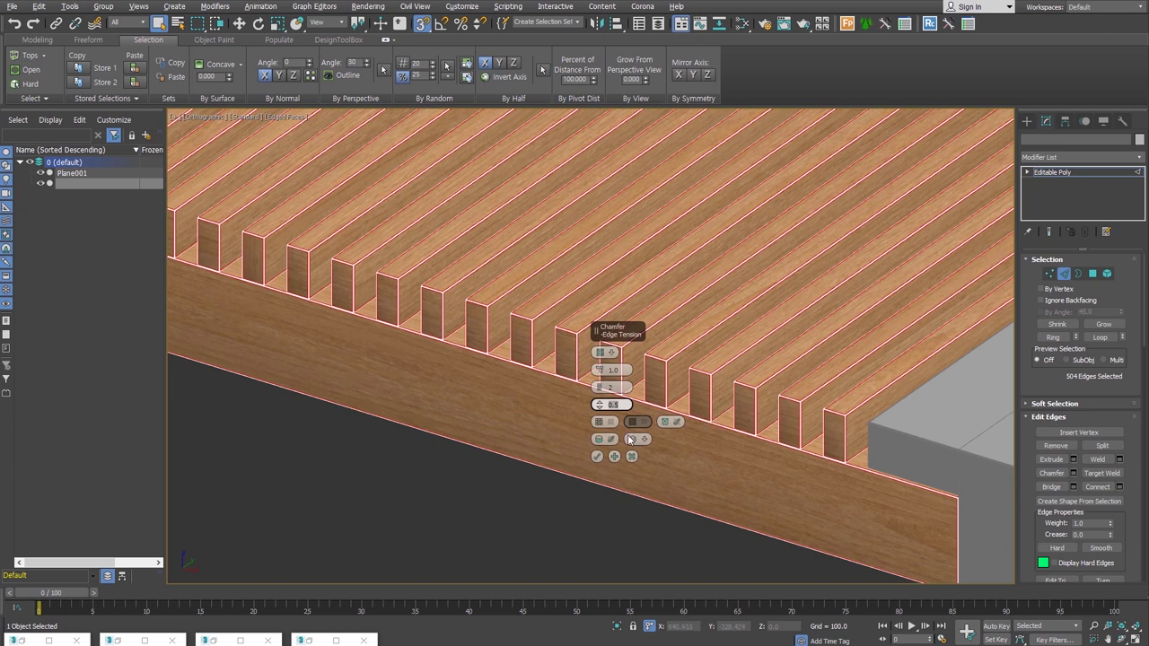
key("Return")
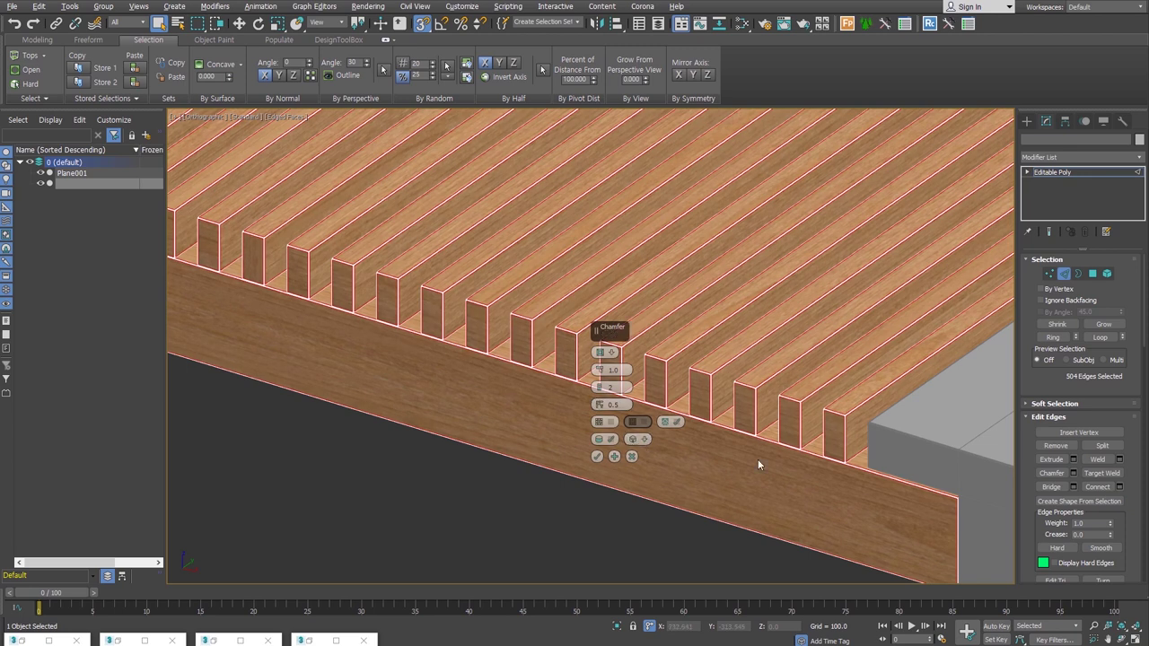
Step: Apply the chamfer, clear the edge selection, inspect the rounded edges, and return to Editable Poly level
left_click(598, 459)
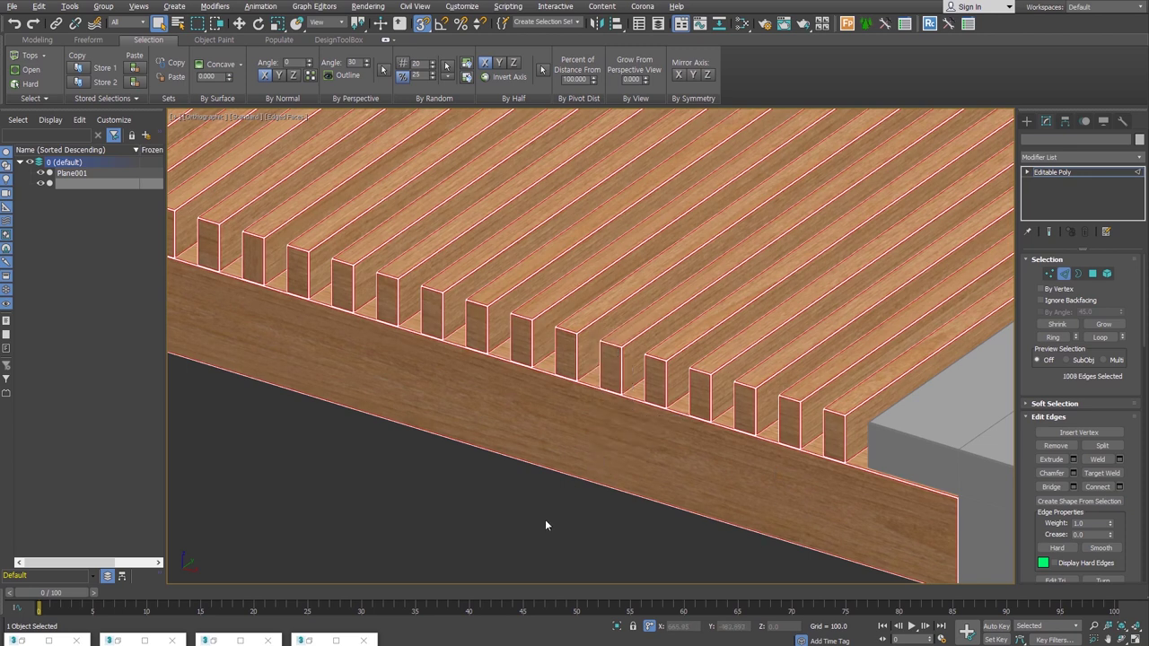
scroll(688, 520, "down", 3)
left_click(695, 551)
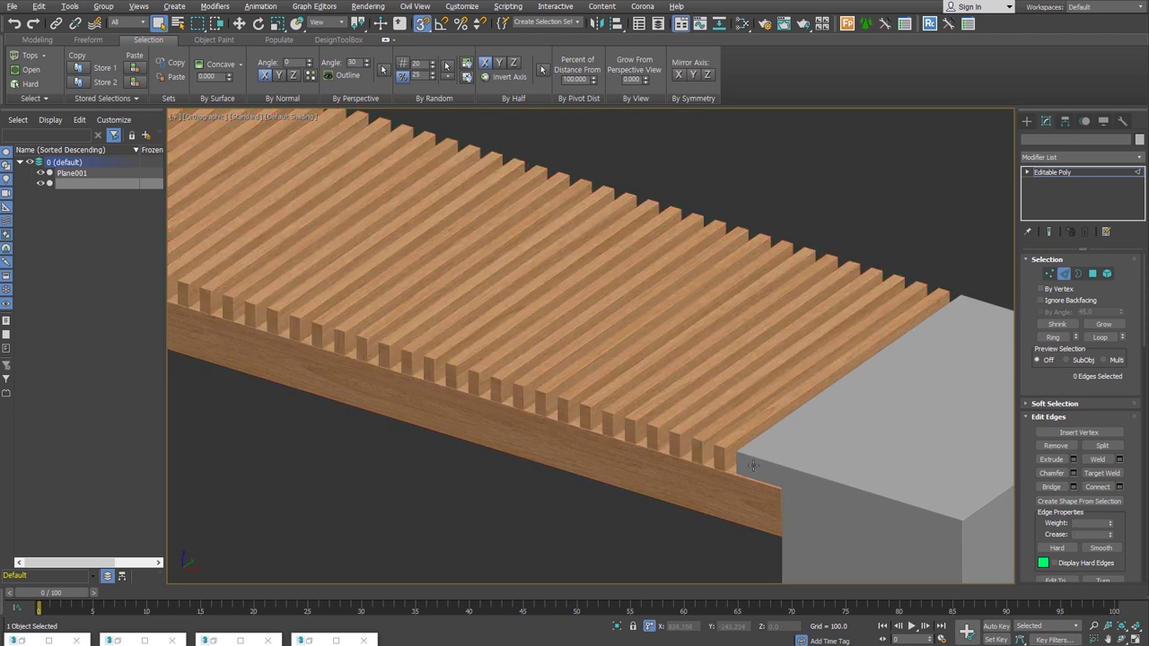
scroll(682, 494, "up", 5)
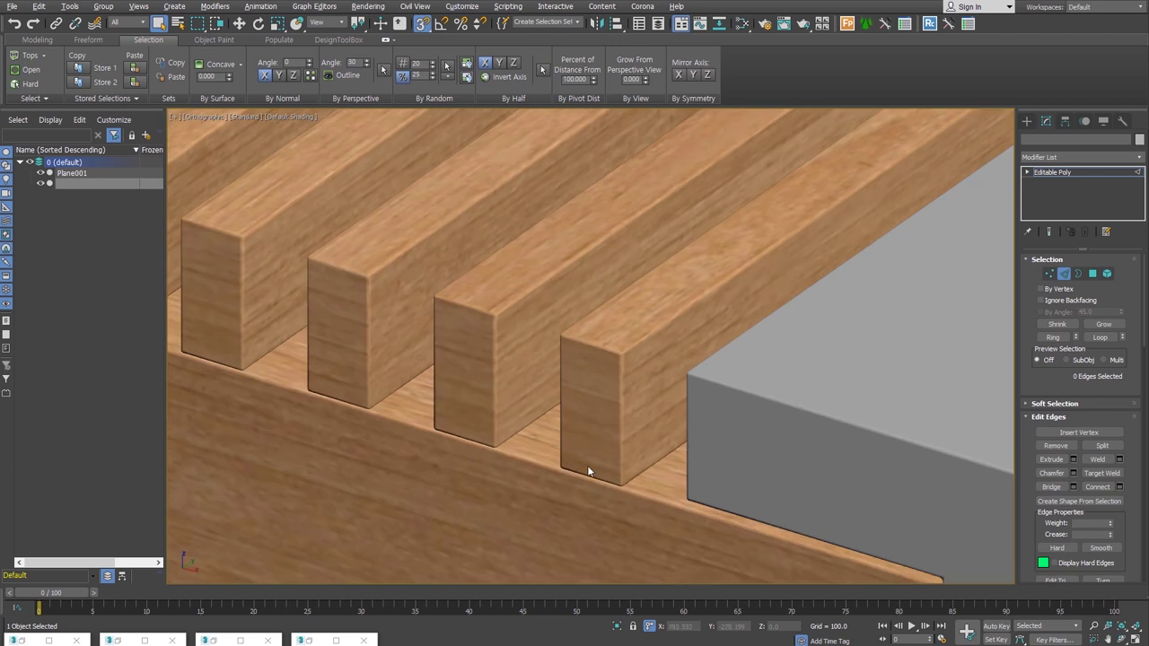
scroll(648, 351, "down", 5)
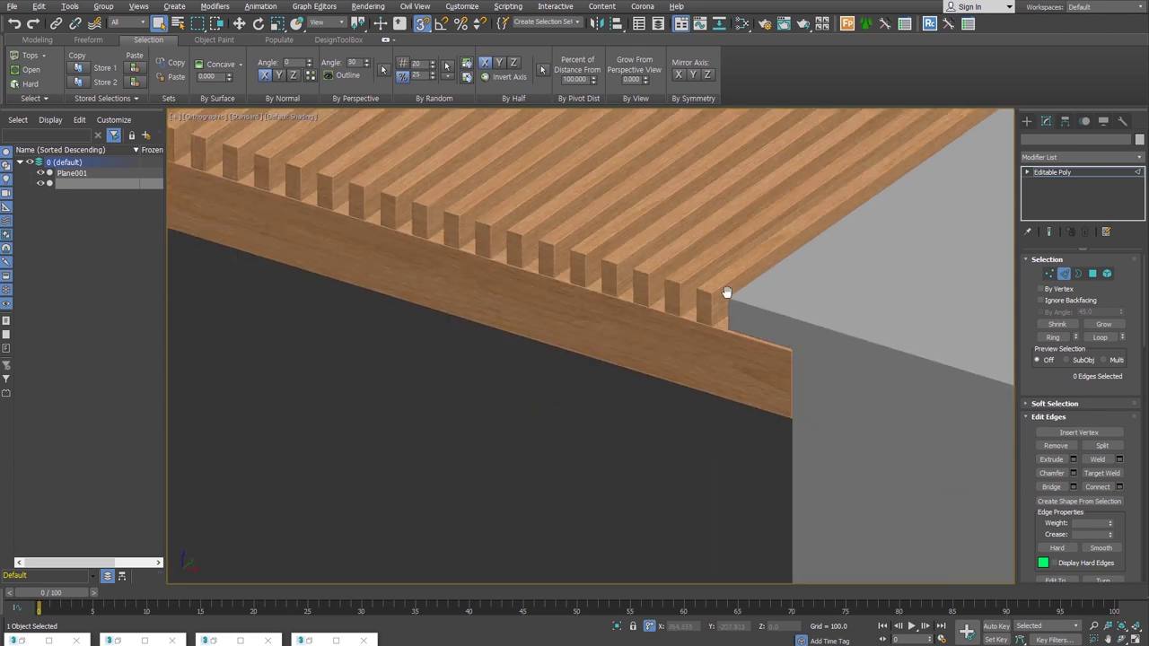
scroll(817, 372, "down", 3)
scroll(817, 372, "down", 2)
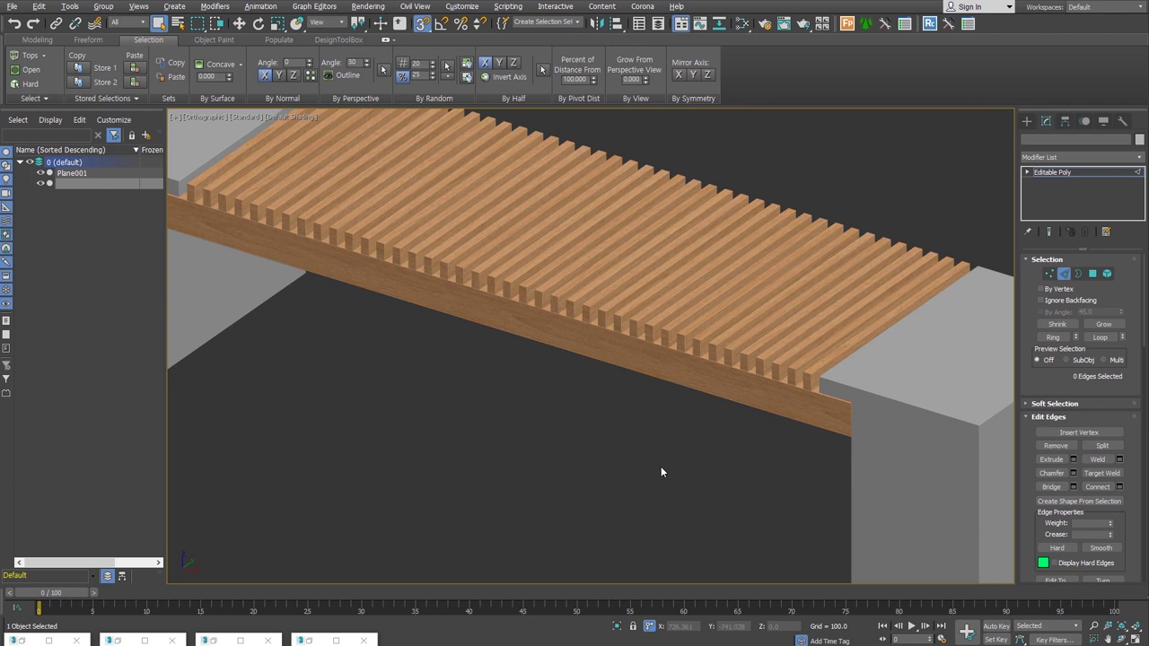
scroll(661, 466, "down", 3)
key("ctrl+z")
left_click(1063, 175)
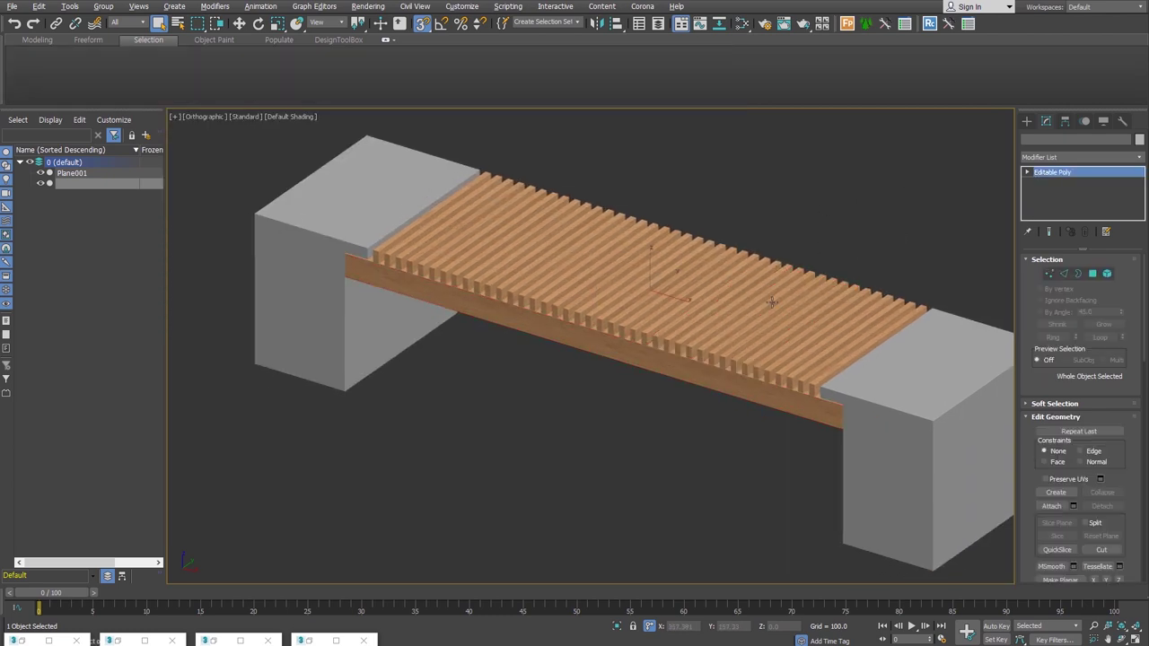
Step: Select the slatted seat and concrete end blocks and group them as 'bench'
left_click(918, 424)
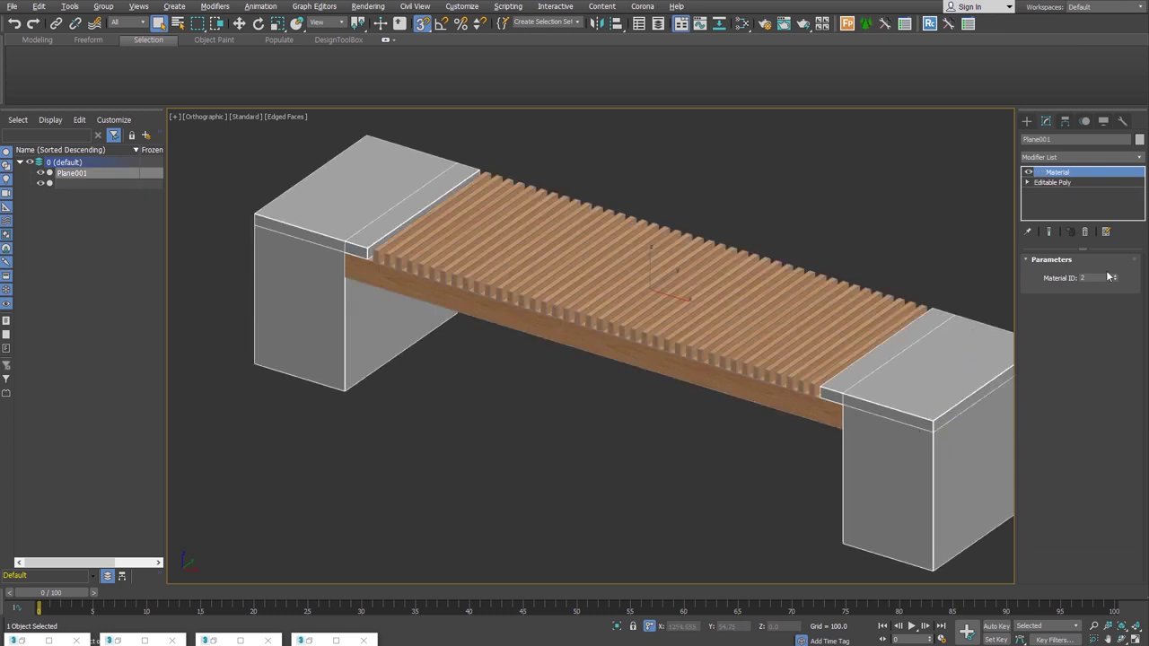
middle_click_drag(969, 385, 880, 351)
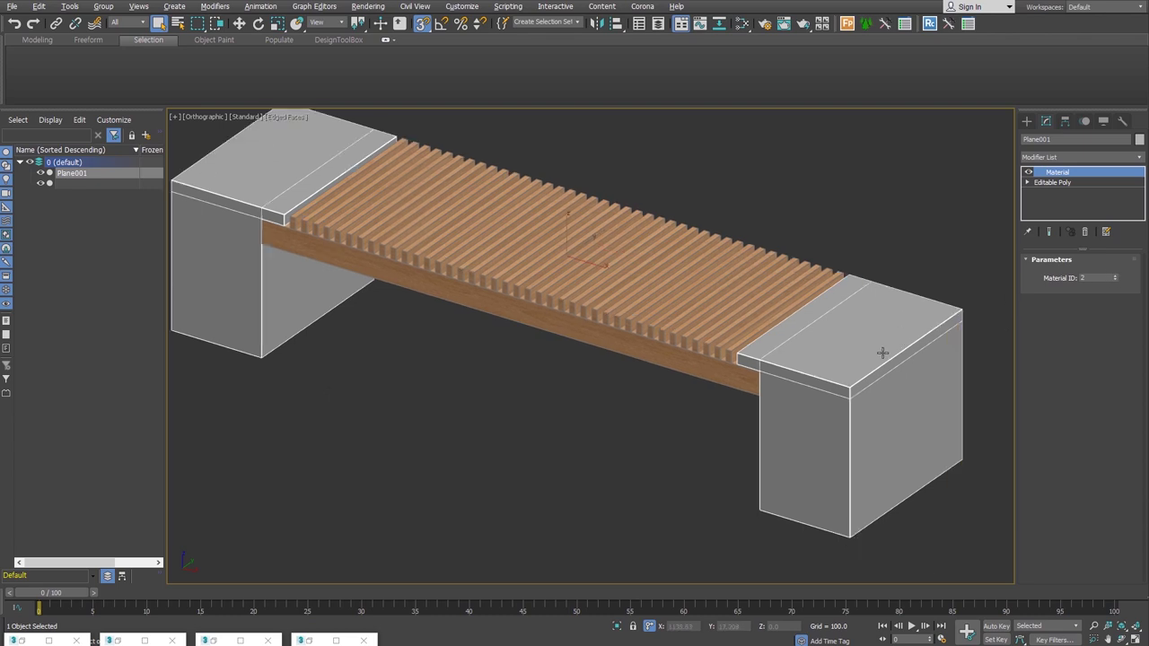
left_click(939, 195)
left_click_drag(939, 195, 723, 439)
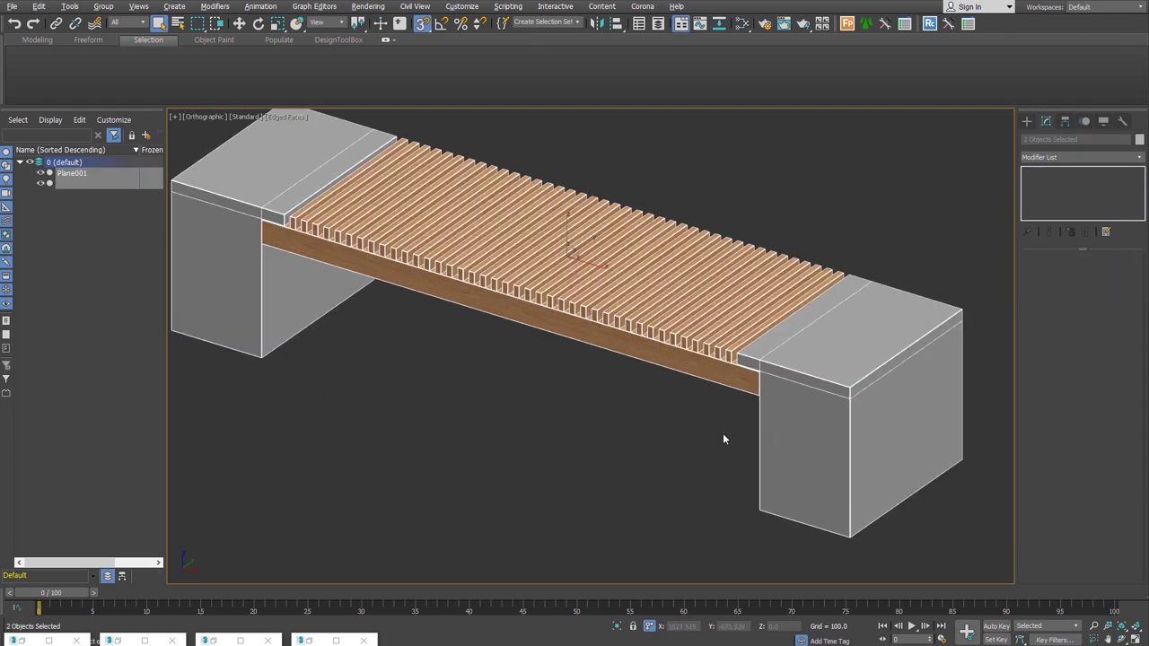
key("ctrl+g")
type("bench")
key("Return")
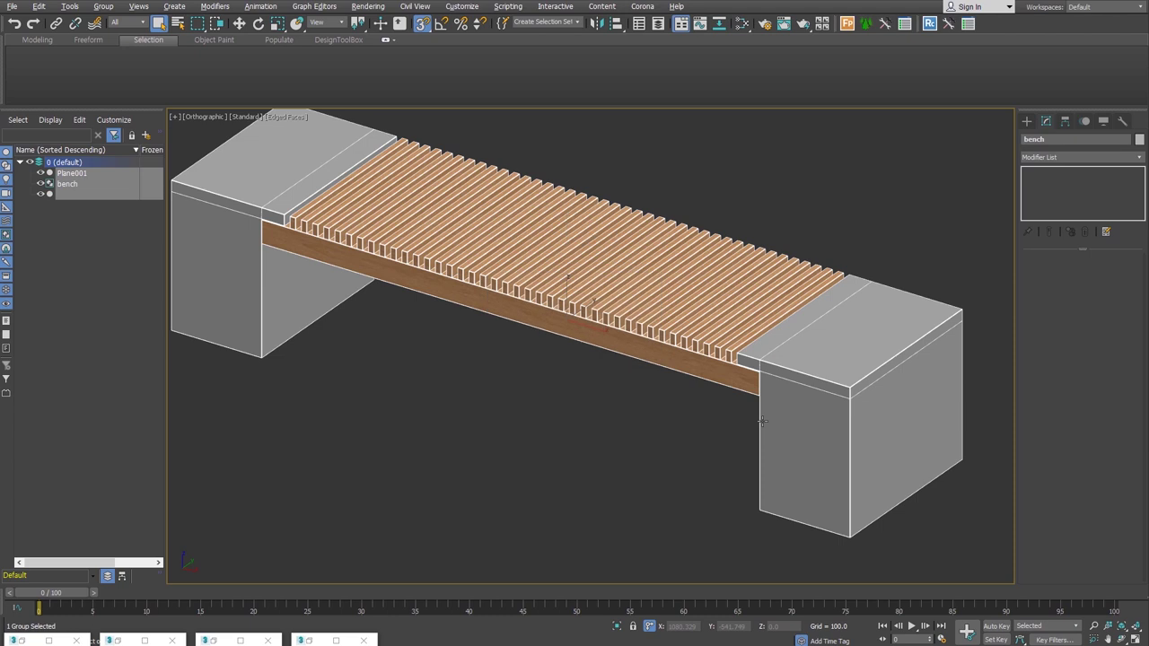
middle_click_drag(639, 310, 690, 326)
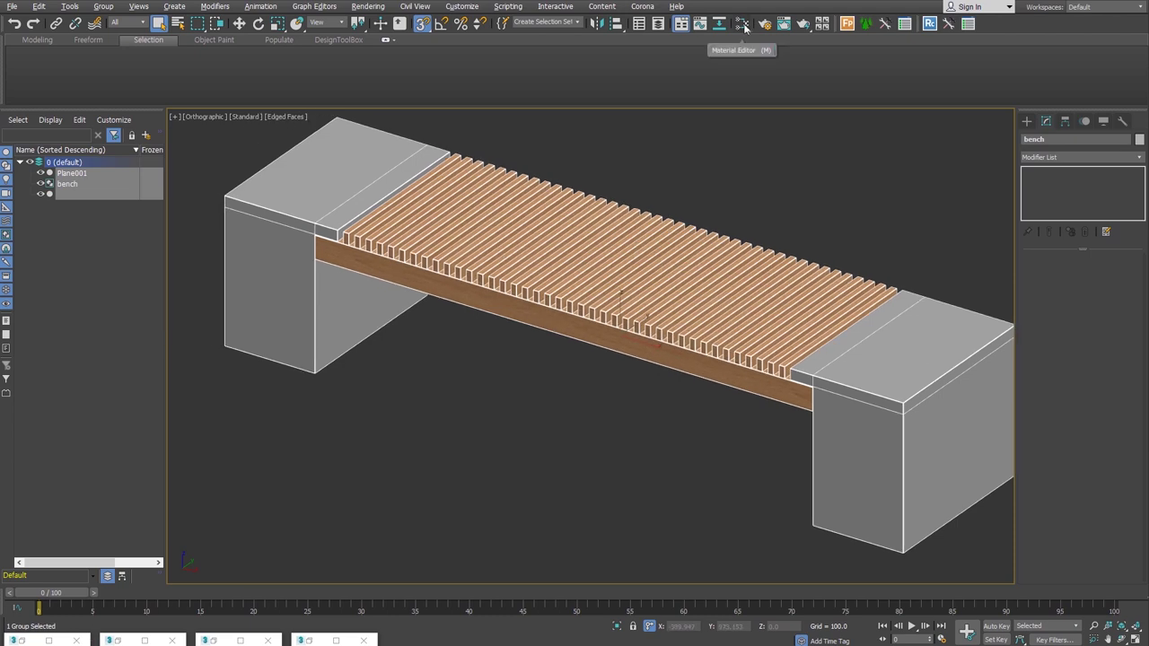
Step: Create a Multi/Sub-Object material in the Slate editor and cut it to 2 sub-materials
left_click(744, 27)
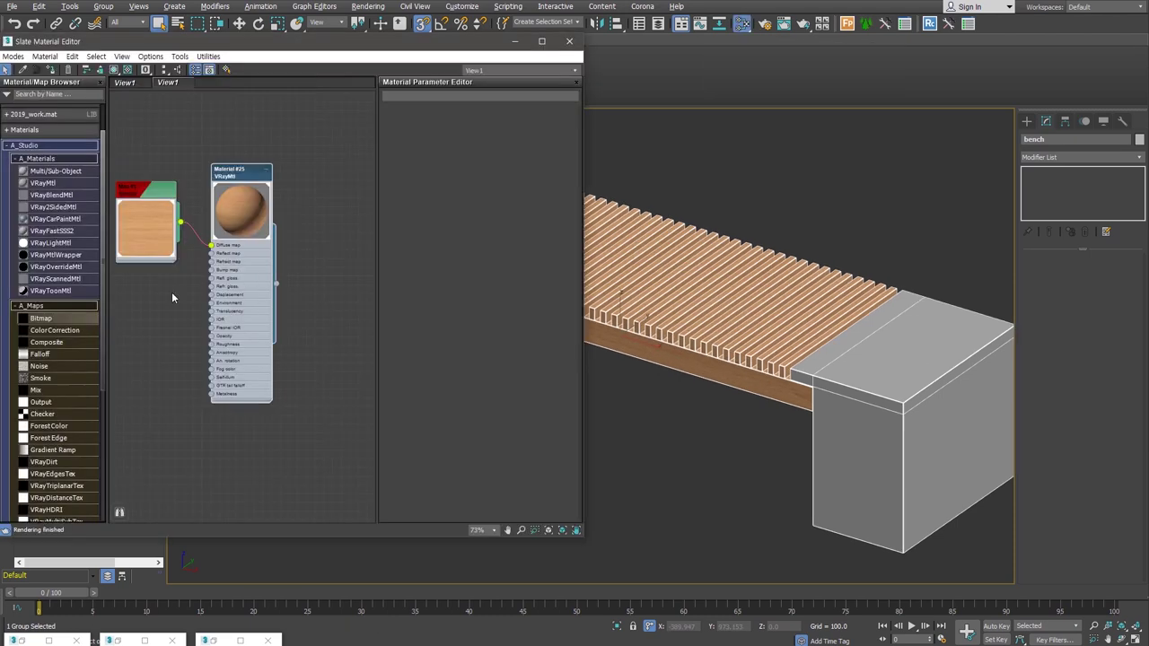
left_click_drag(54, 170, 352, 276)
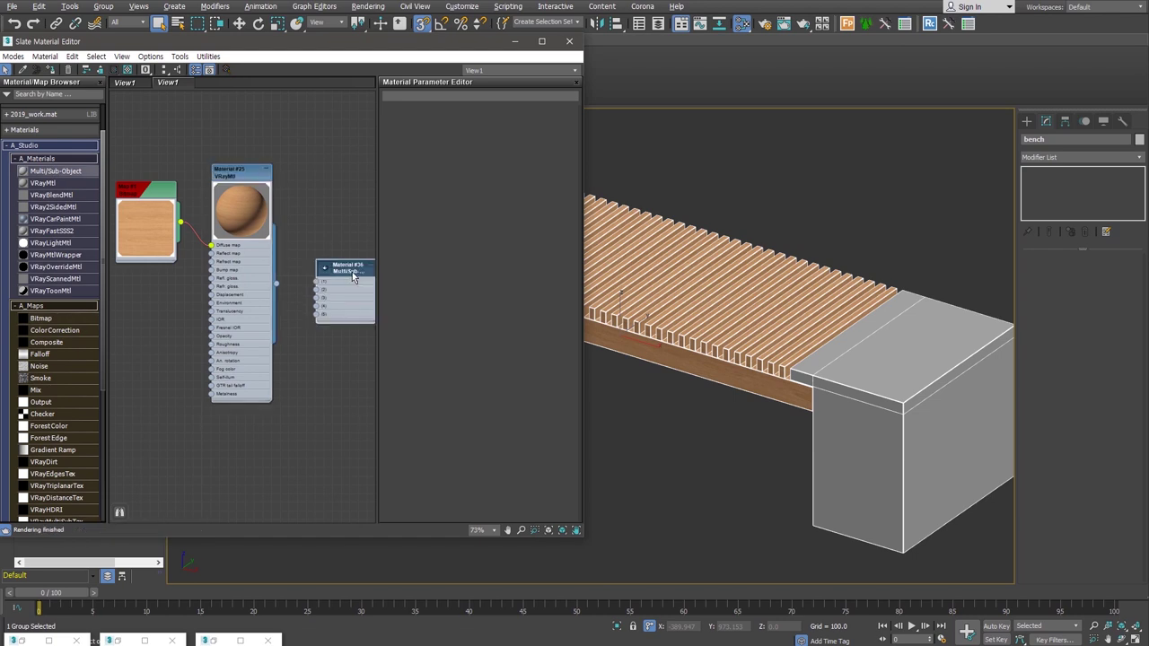
double_click(353, 275)
left_click(525, 129)
left_click(525, 130)
left_click(526, 129)
double_click(326, 272)
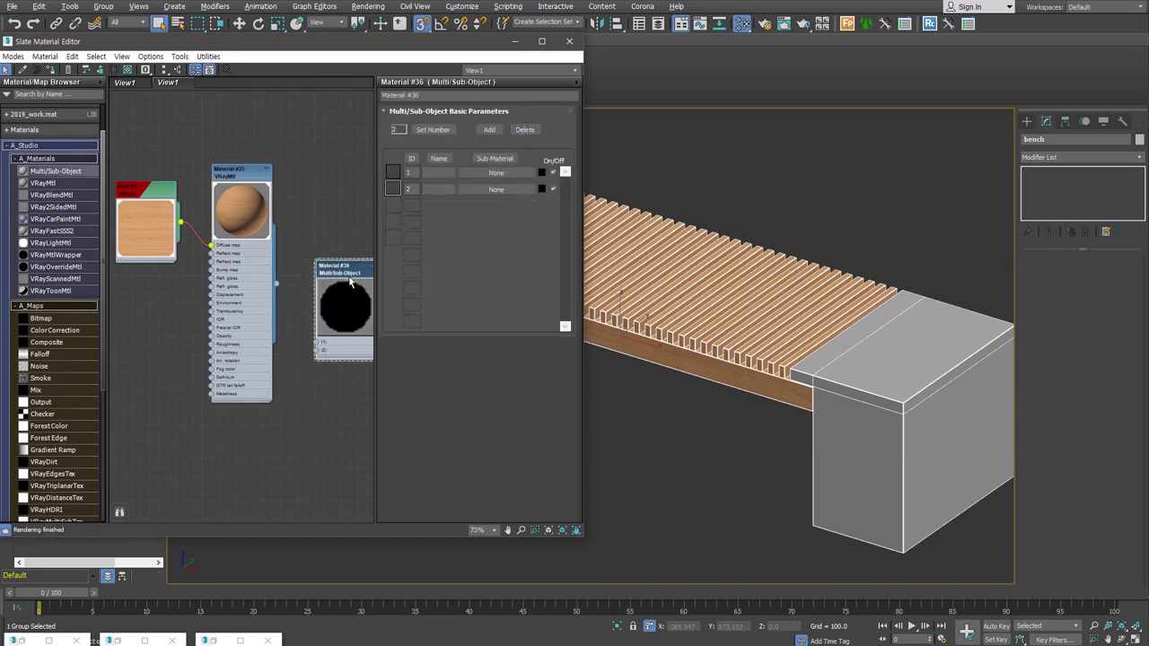
left_click_drag(327, 272, 310, 239)
Step: Wire wood Material #25 into slot 1, hide its unused slots, and add a new VRayMtl
left_click_drag(278, 283, 304, 316)
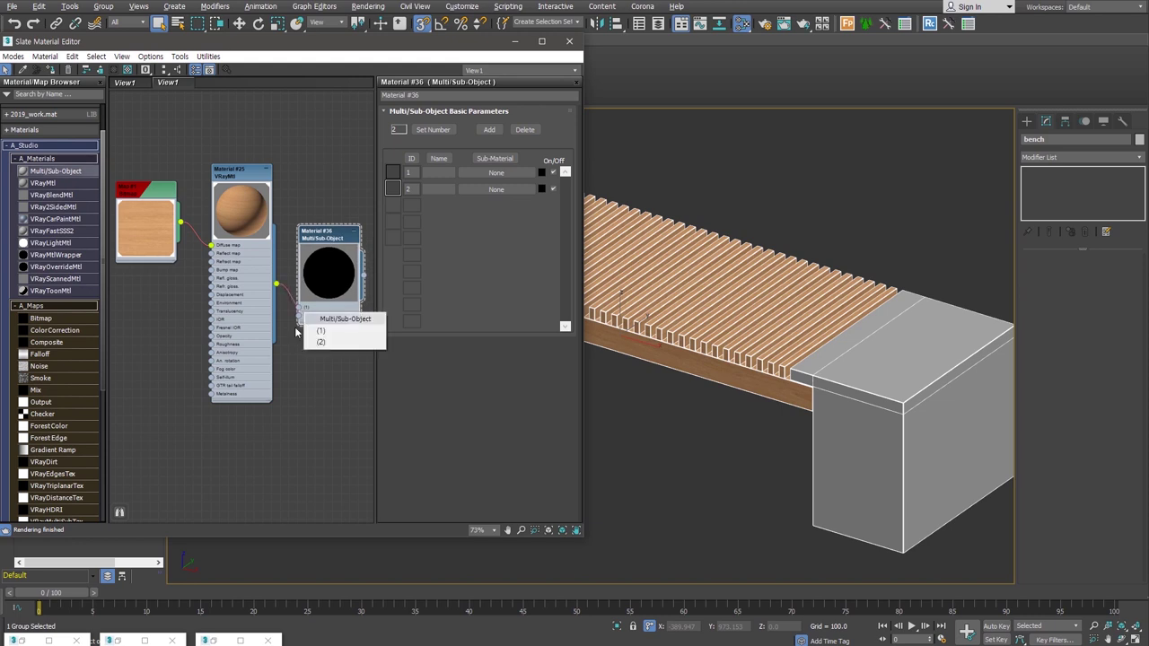
left_click(310, 331)
right_click(250, 338)
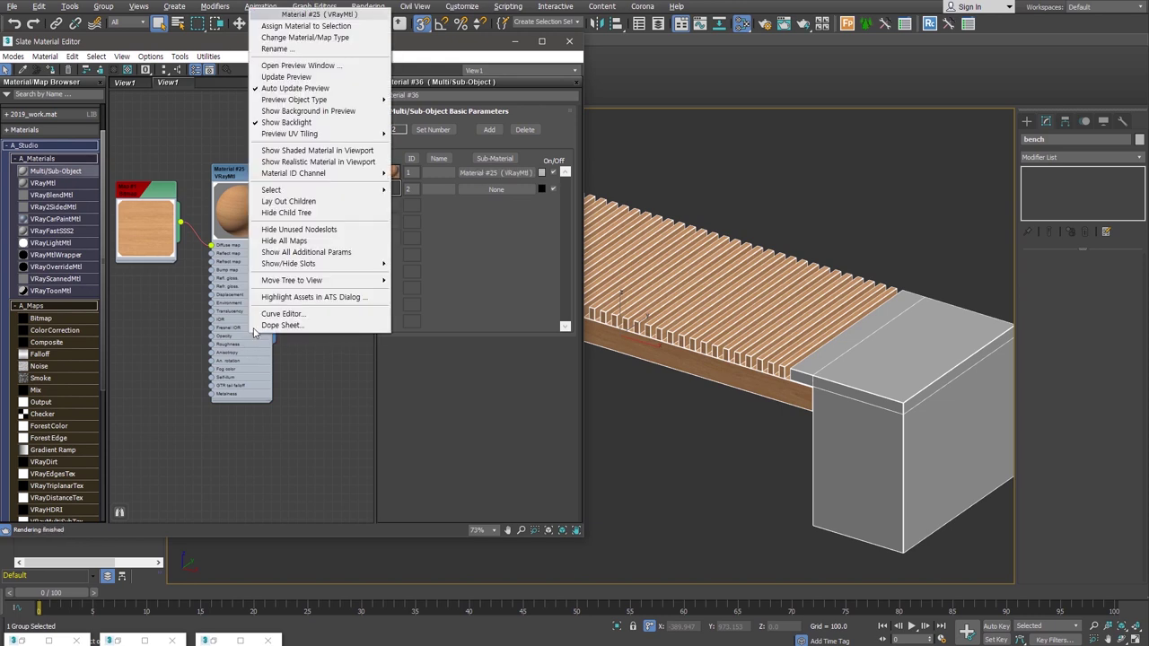
left_click(261, 230)
mouse_move(254, 228)
left_mouse_down()
mouse_move(243, 262)
mouse_move(254, 262)
left_mouse_up()
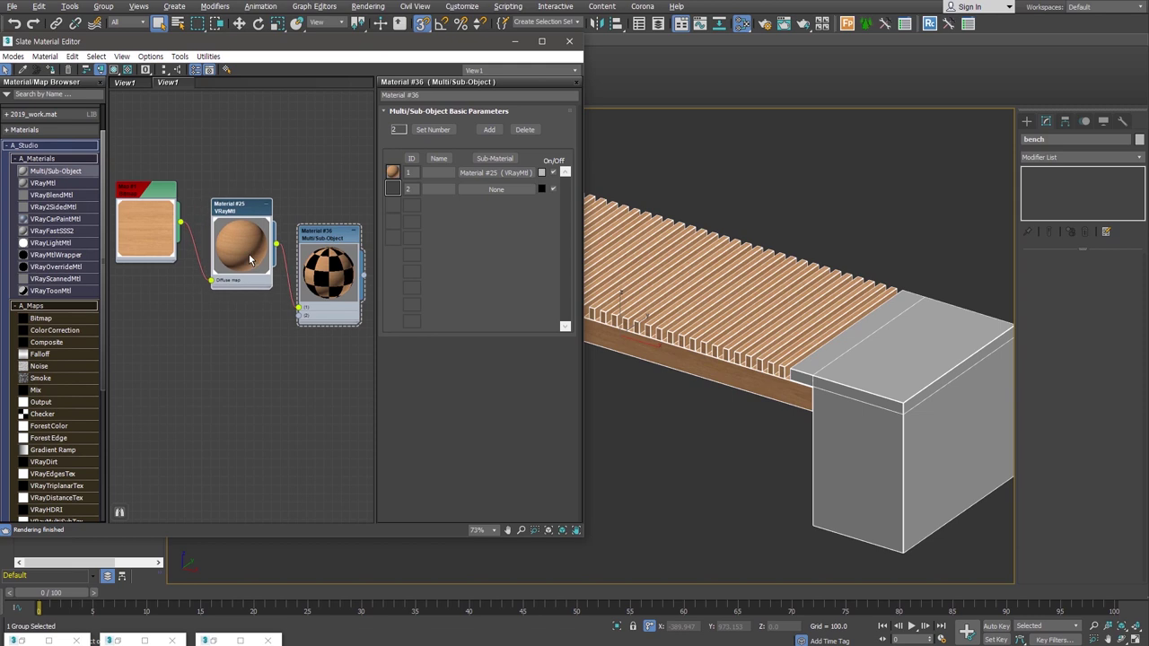
left_click_drag(176, 253, 184, 269)
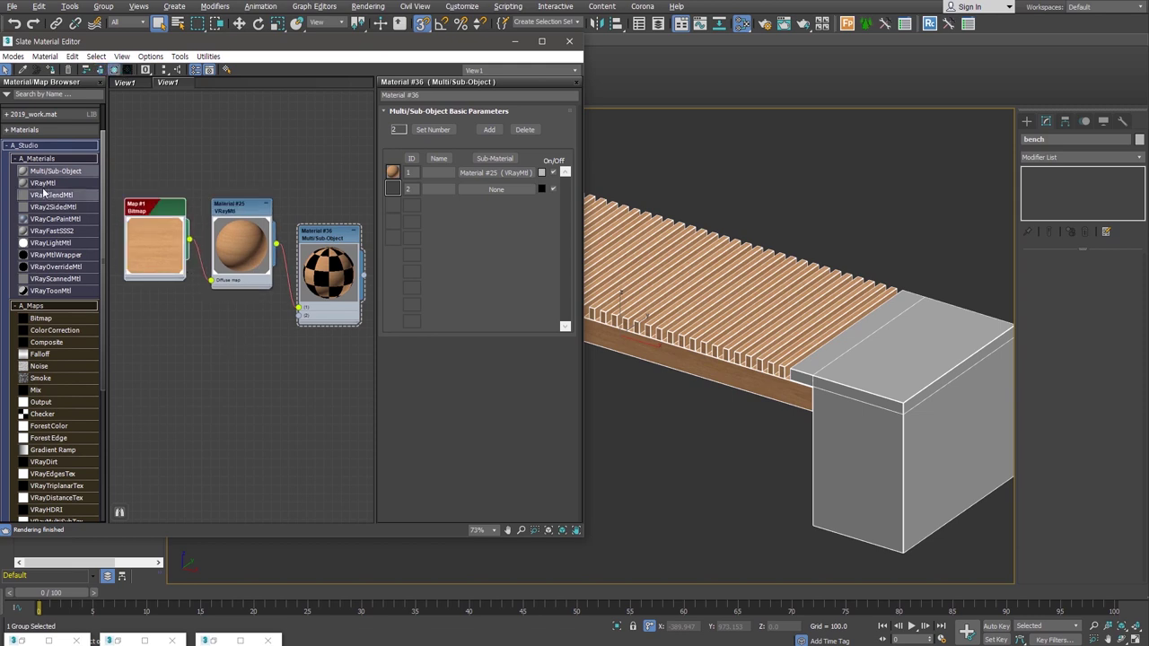
left_click_drag(42, 182, 245, 328)
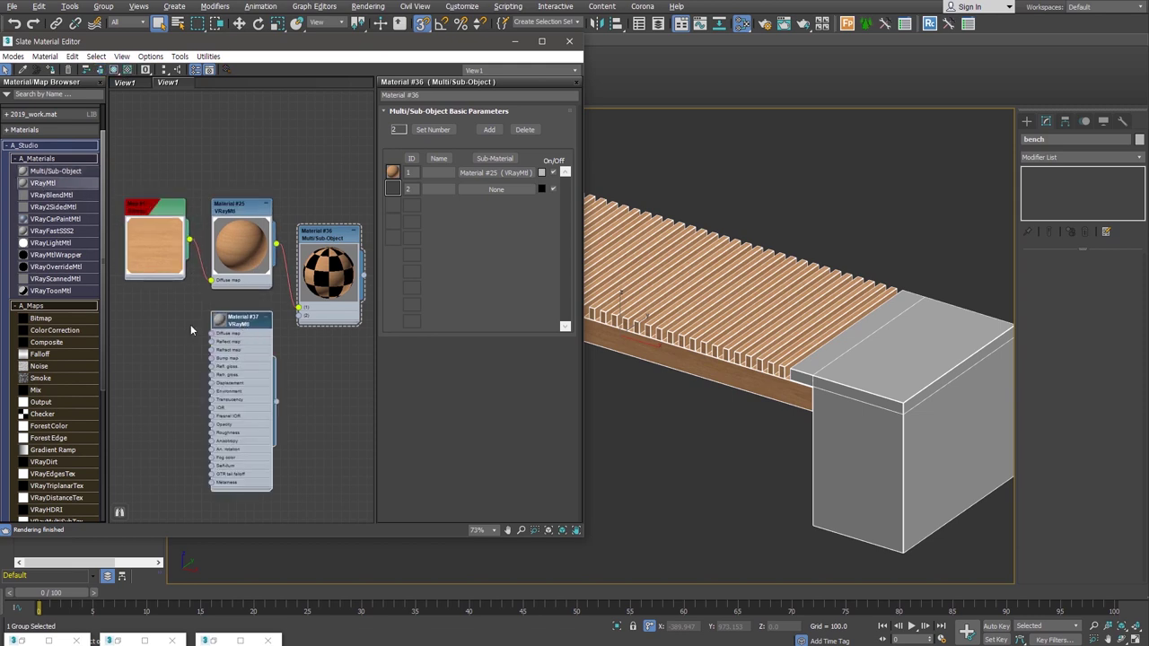
Step: Load the concrete image as Material #37's diffuse bitmap and hide its unused slots
left_click(163, 339)
scroll(460, 153, "down", 5)
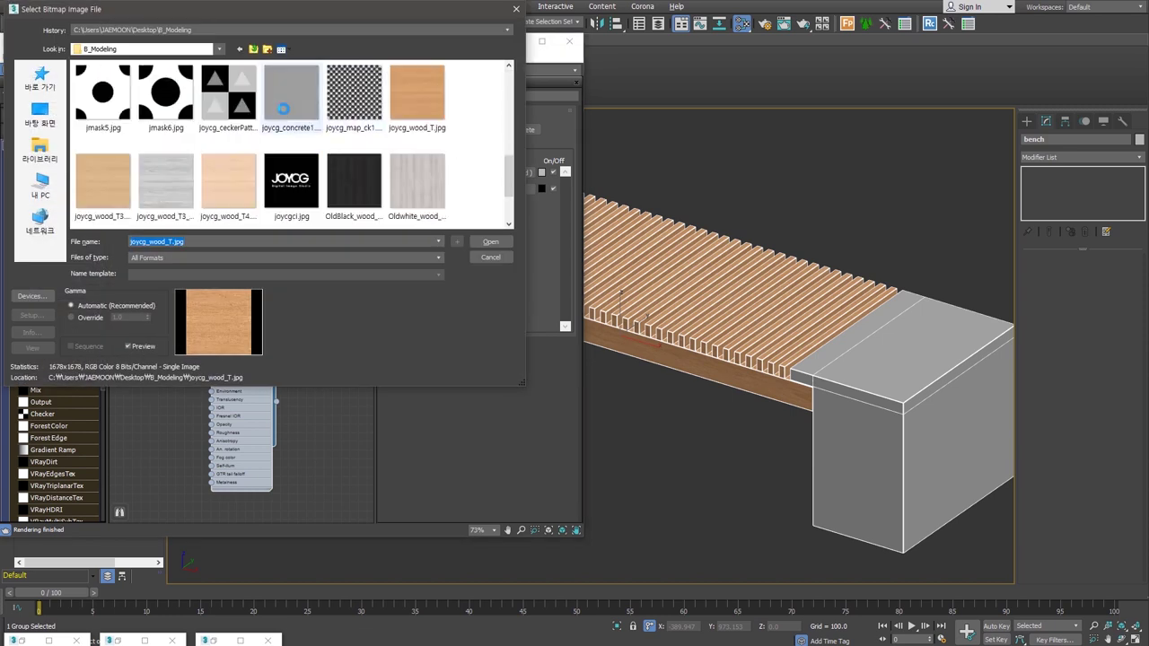
double_click(291, 91)
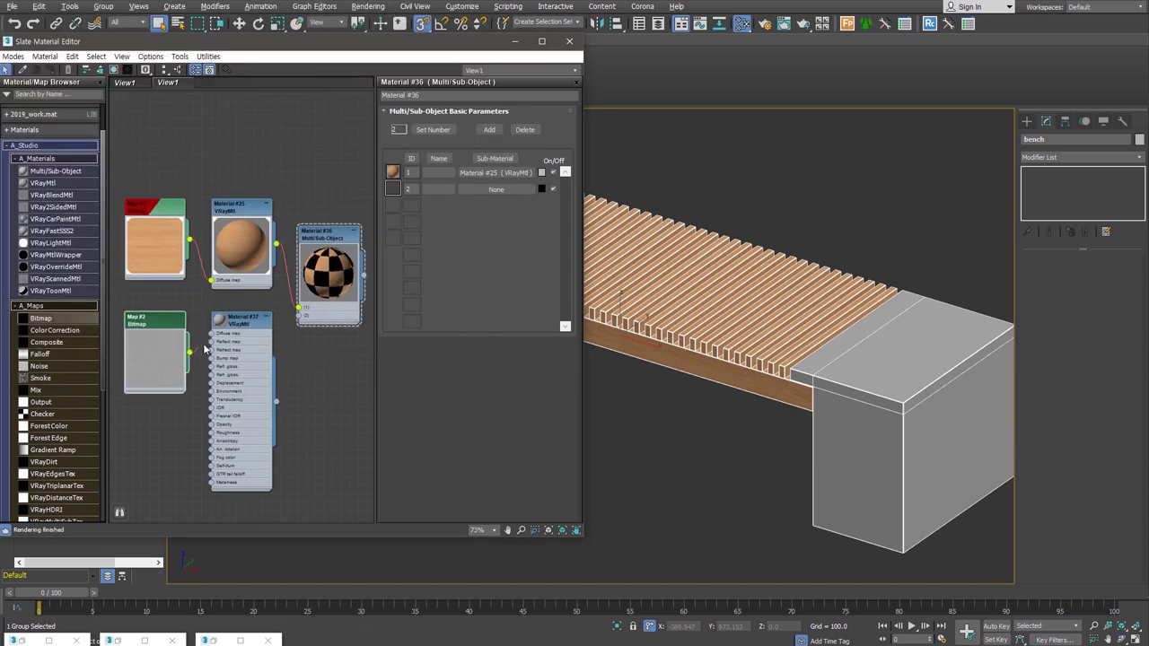
right_click(251, 372)
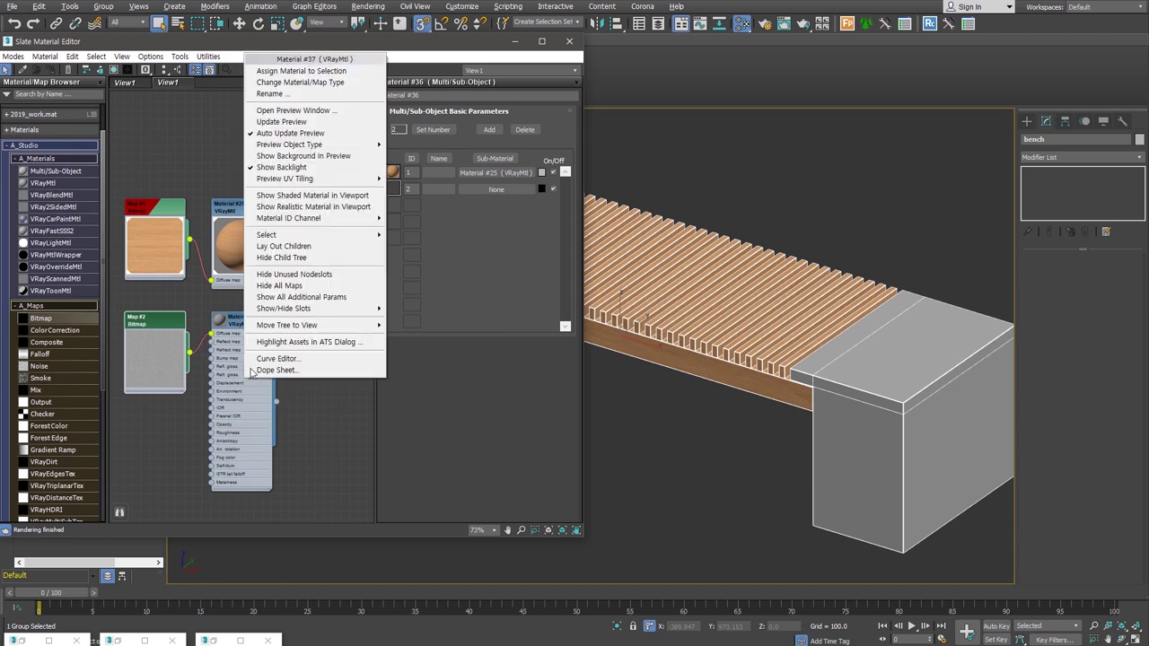
left_click(294, 274)
Step: Wire Material #37 into Multi/Sub slot 2 and show the material's textures in the viewport
left_click(218, 323)
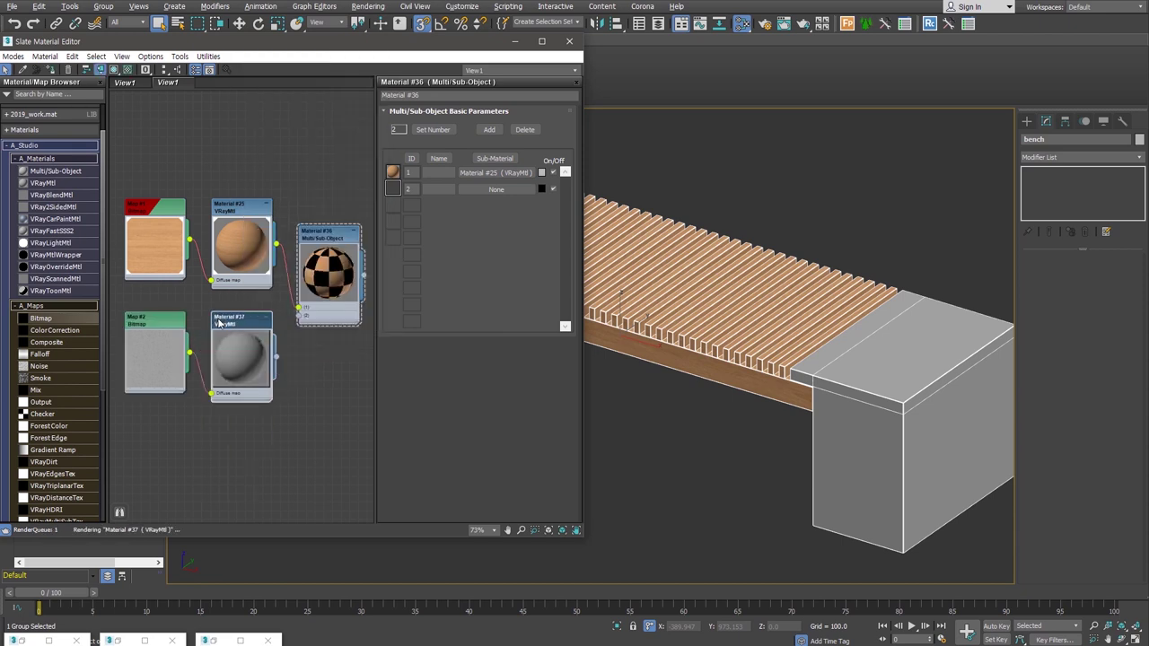
mouse_move(277, 356)
left_mouse_down()
mouse_move(298, 323)
mouse_move(240, 312)
left_mouse_up()
left_click(112, 70)
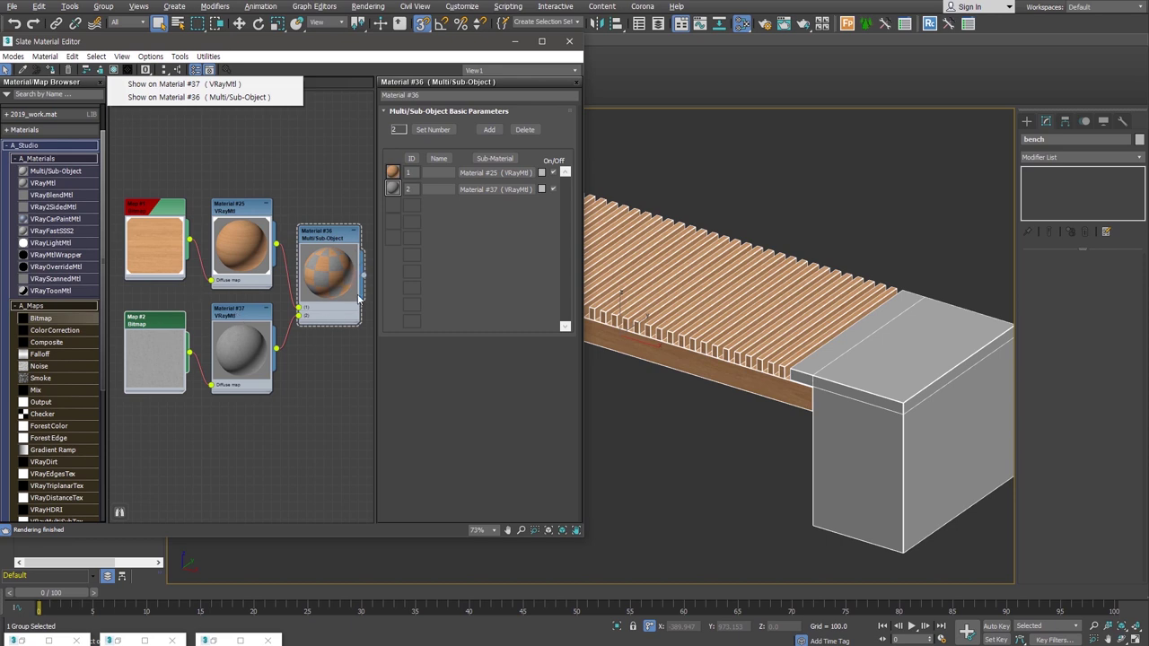
left_click(243, 97)
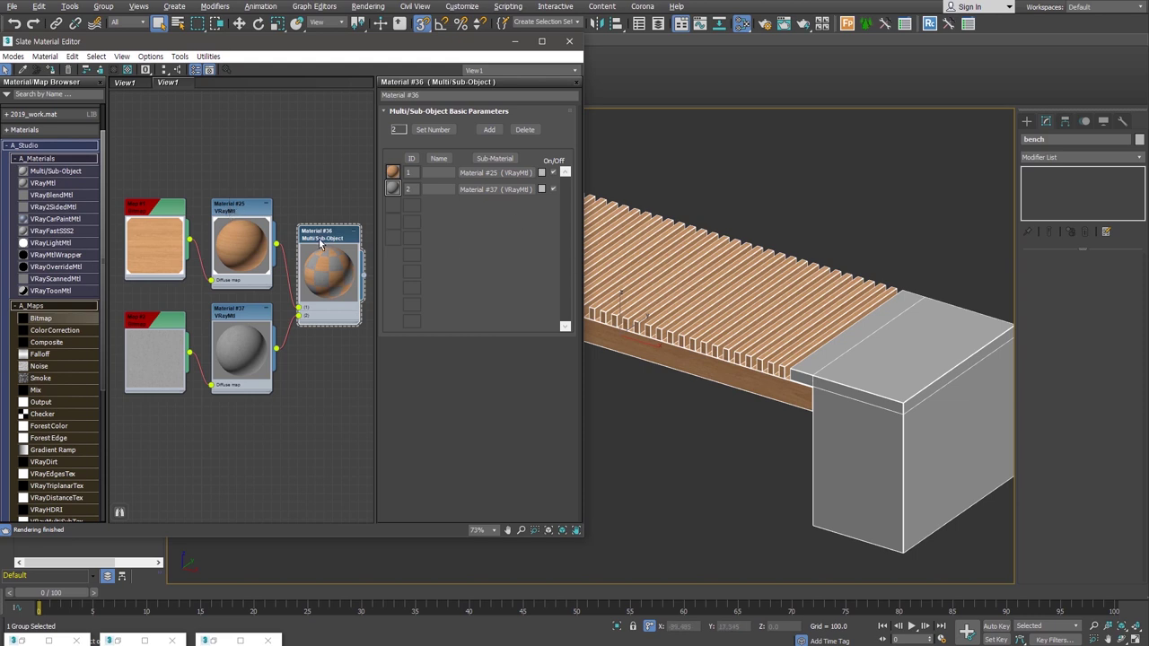
Step: Assign the Multi/Sub material to the bench and rename it 'bench'
left_click(51, 69)
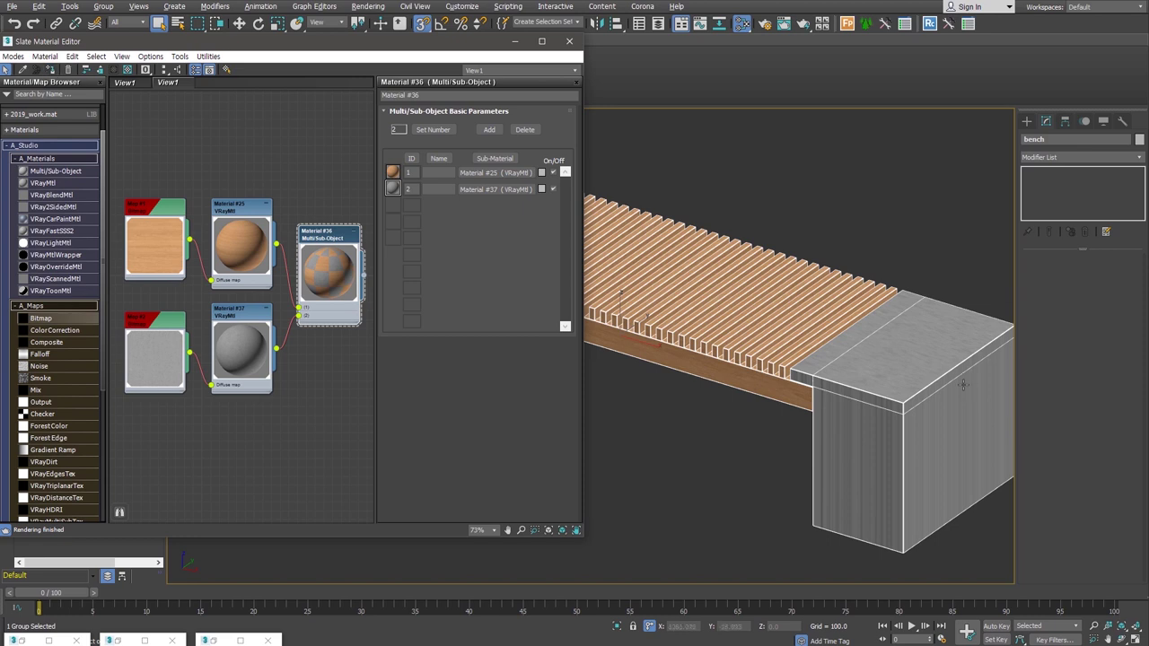
left_click(445, 97)
type("bench")
key("Return")
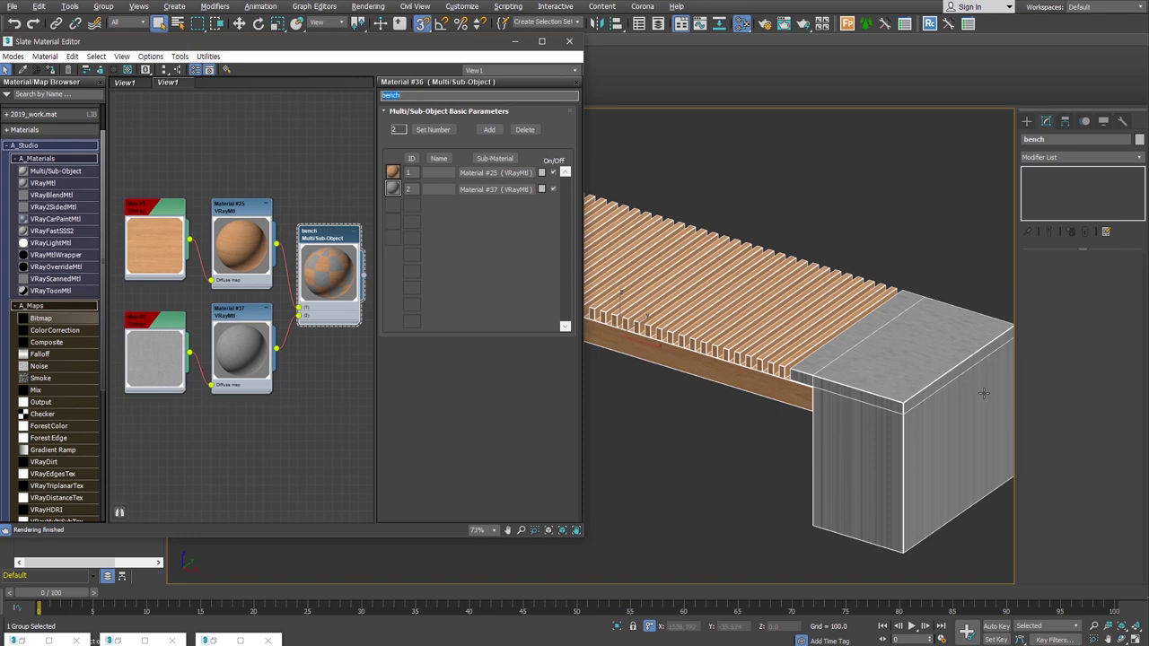
Step: Give the concrete end block a Box UVW Map of 2000 length, width and height
left_click(944, 343)
type("[")
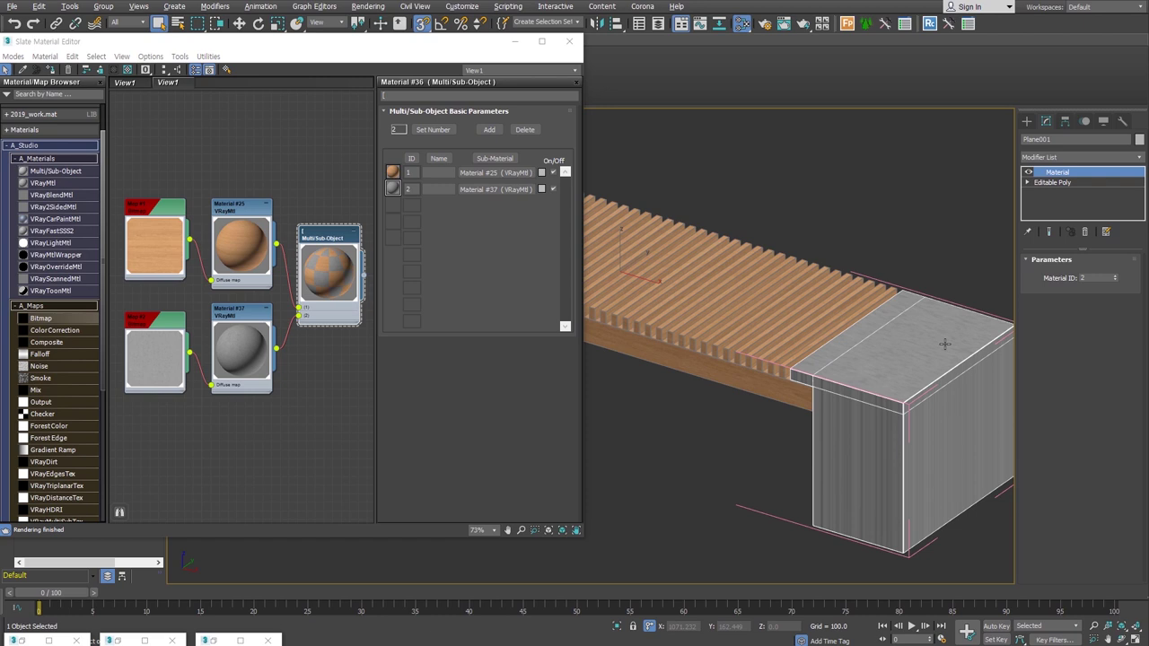
key("u")
left_click(1069, 328)
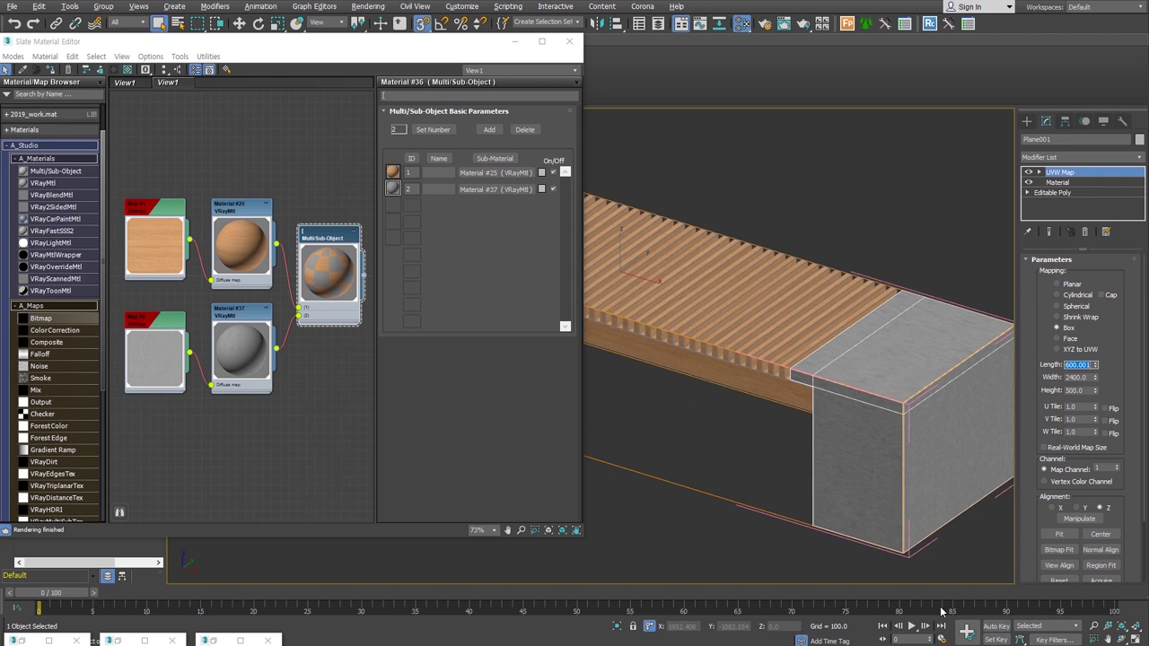
type("20")
key("Tab")
type("2000")
key("Tab")
type("2000")
key("Return")
Step: Close the UVW Map settings, check the mapped legs in the viewport, and deselect the bench
scroll(934, 471, "up", 3)
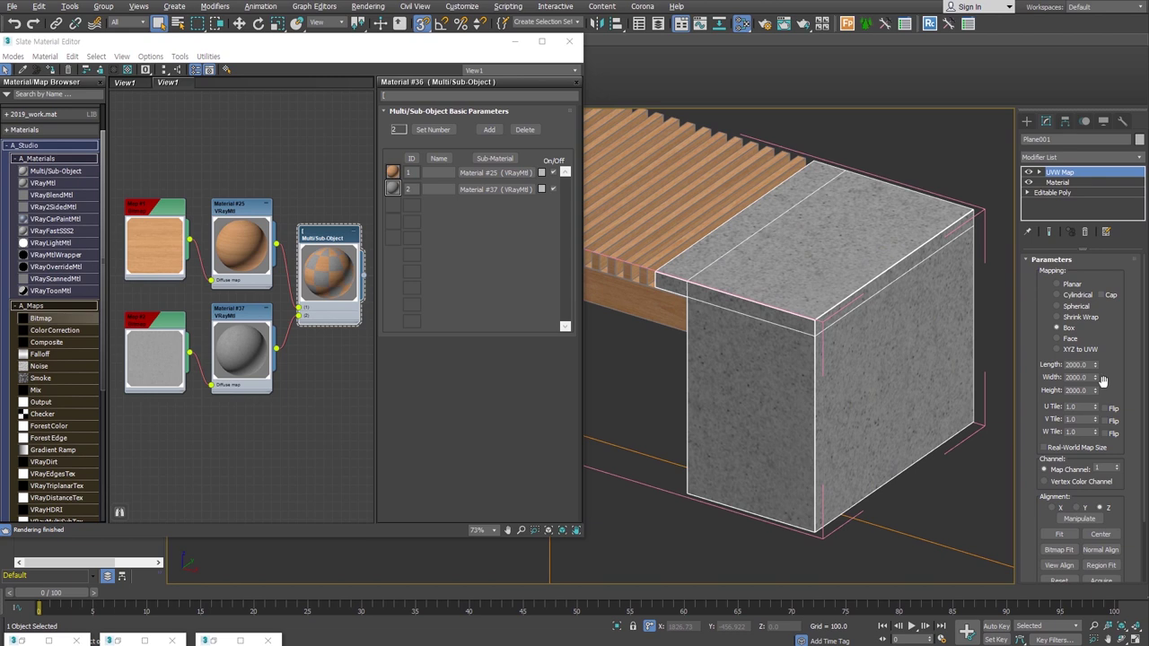
left_click(1026, 120)
scroll(686, 274, "up", 1)
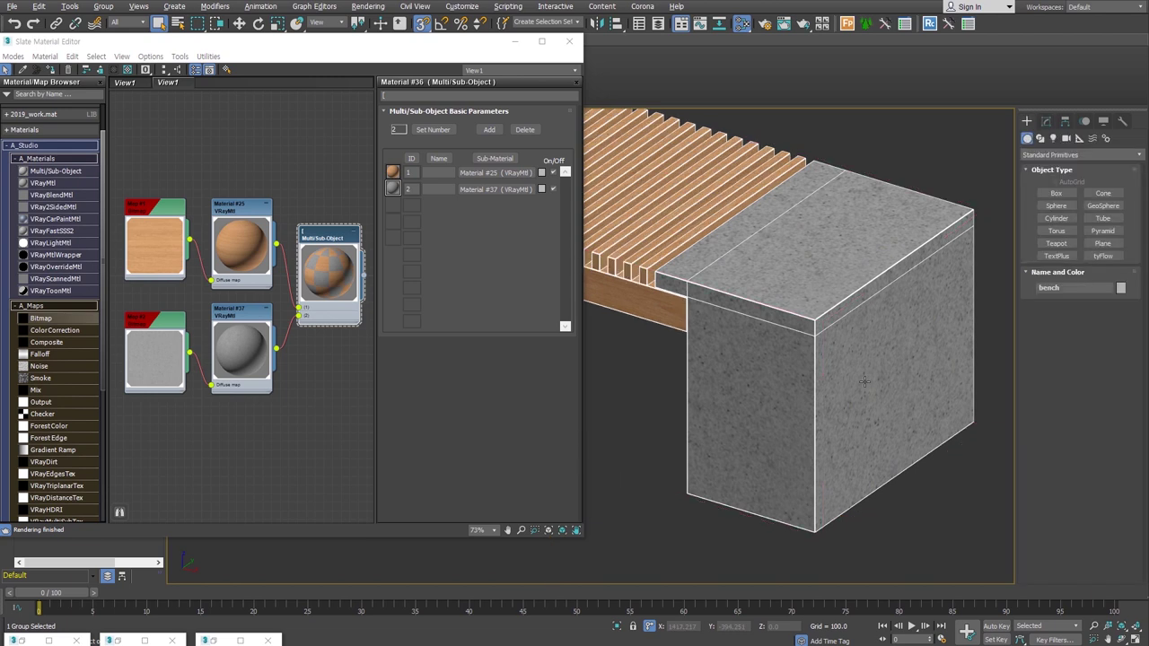
scroll(686, 274, "up", 2)
scroll(750, 349, "down", 3)
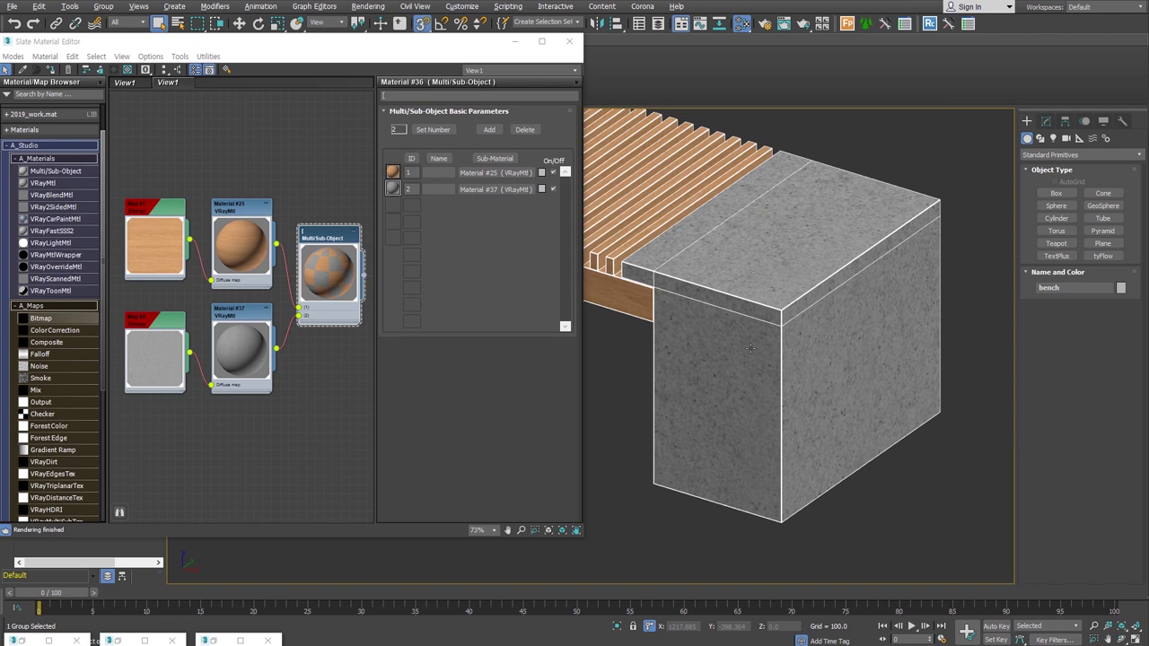
scroll(808, 359, "down", 2)
left_click(751, 414)
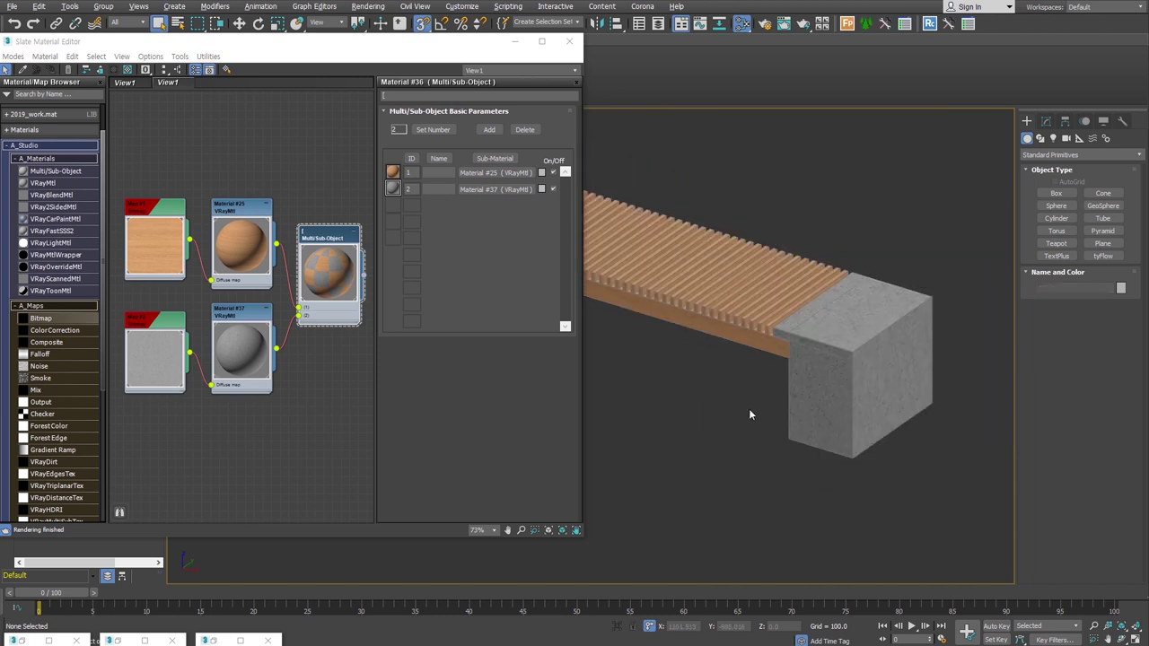
Step: Zoom the Slate node view and open Material #37's parameters
left_click(330, 228)
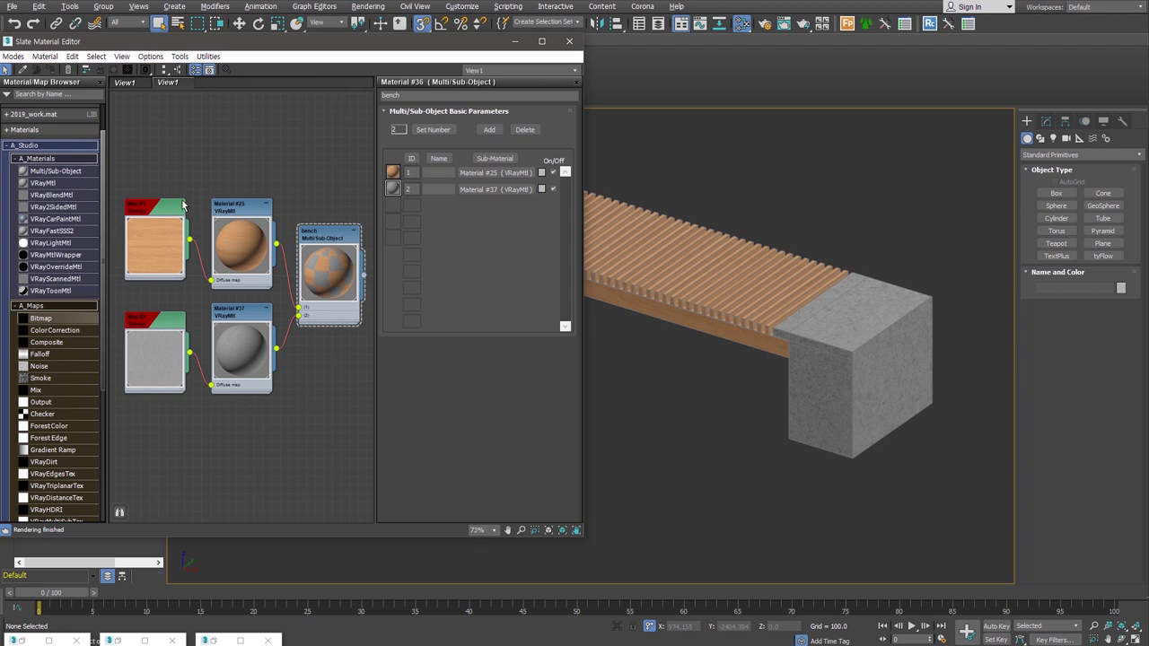
scroll(190, 250, "up", 1)
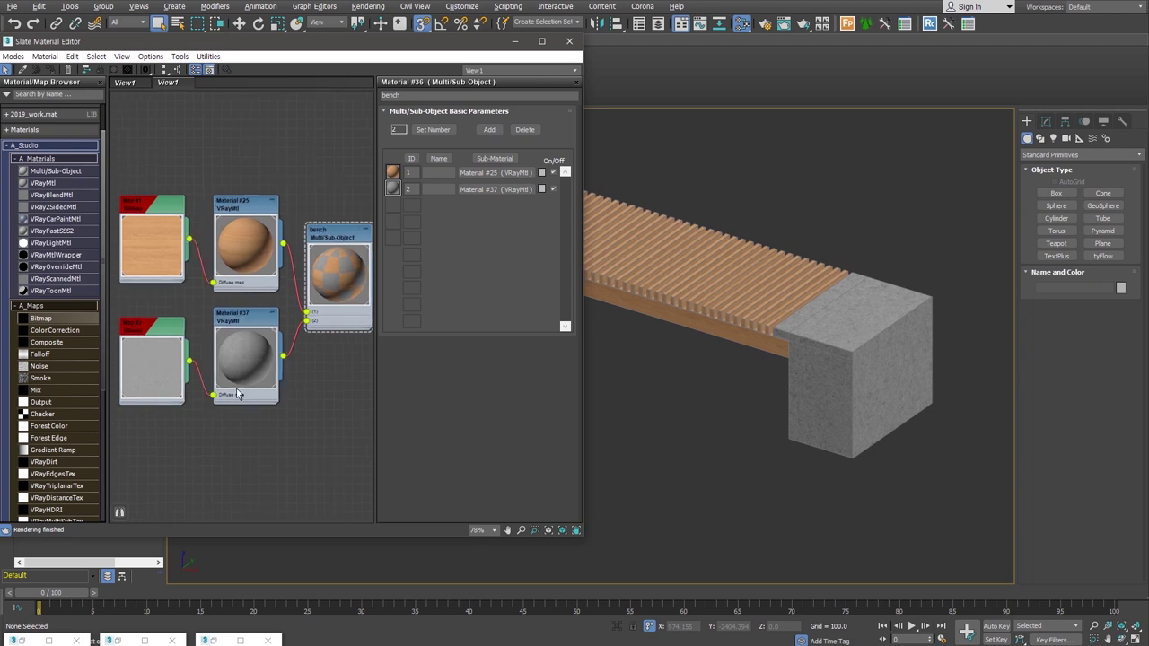
double_click(250, 307)
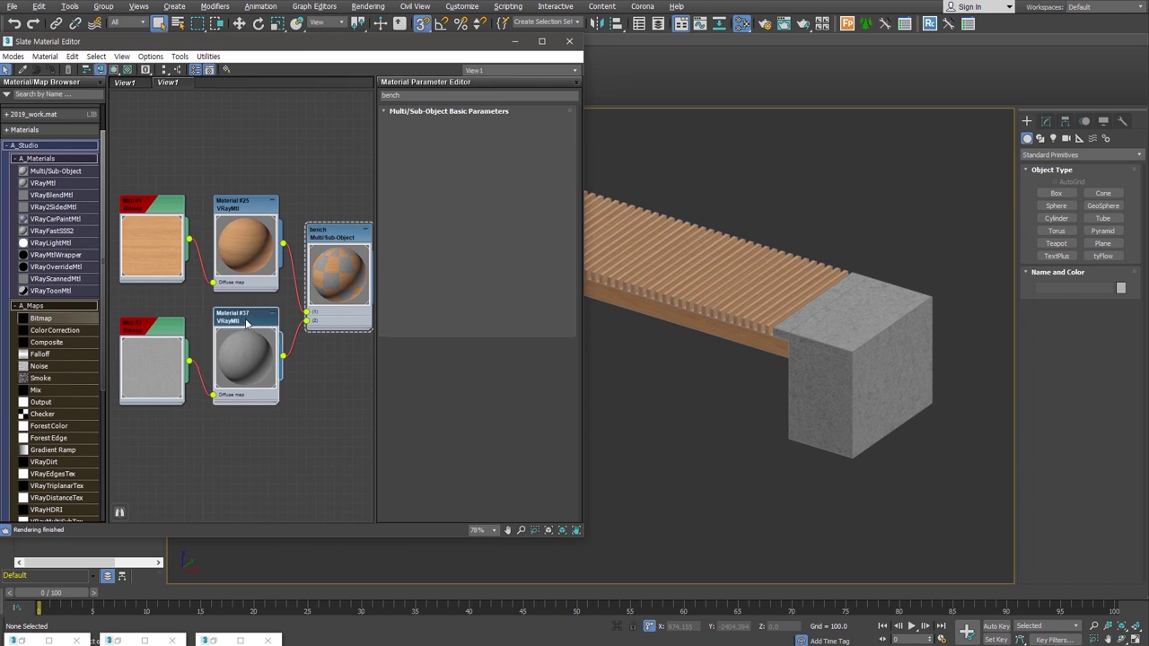
Step: Give Material #37 a grey reflection colour and raise reflection glossiness from 0.6 to 0.7
left_click(447, 160)
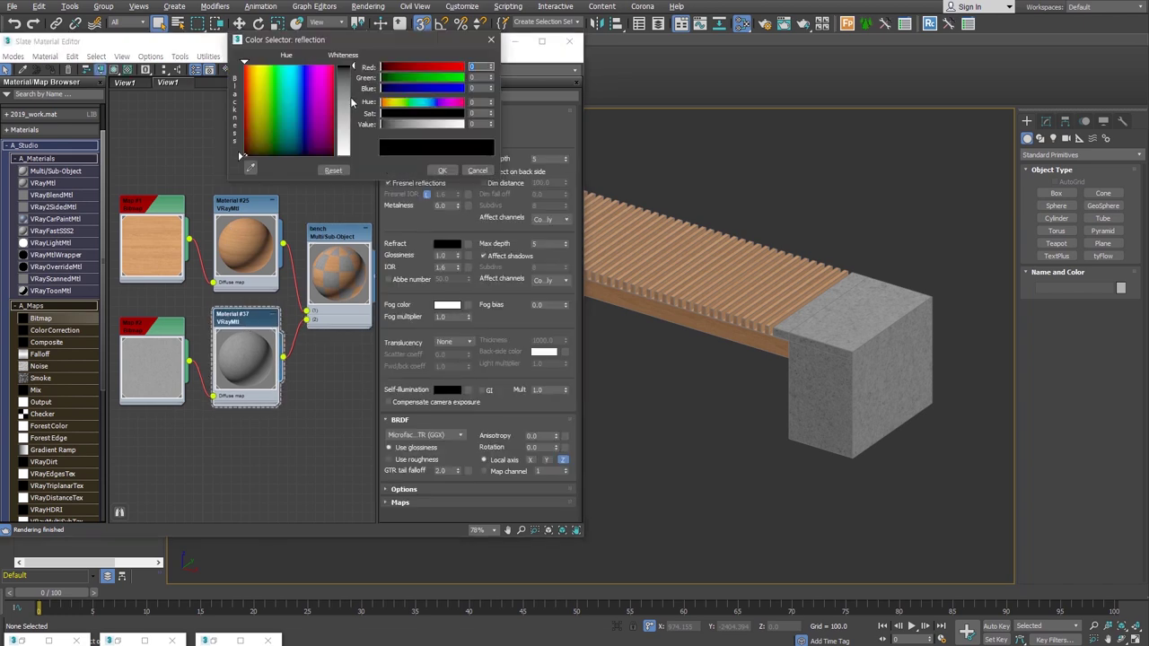
left_click(442, 170)
type("0.6")
key("Return")
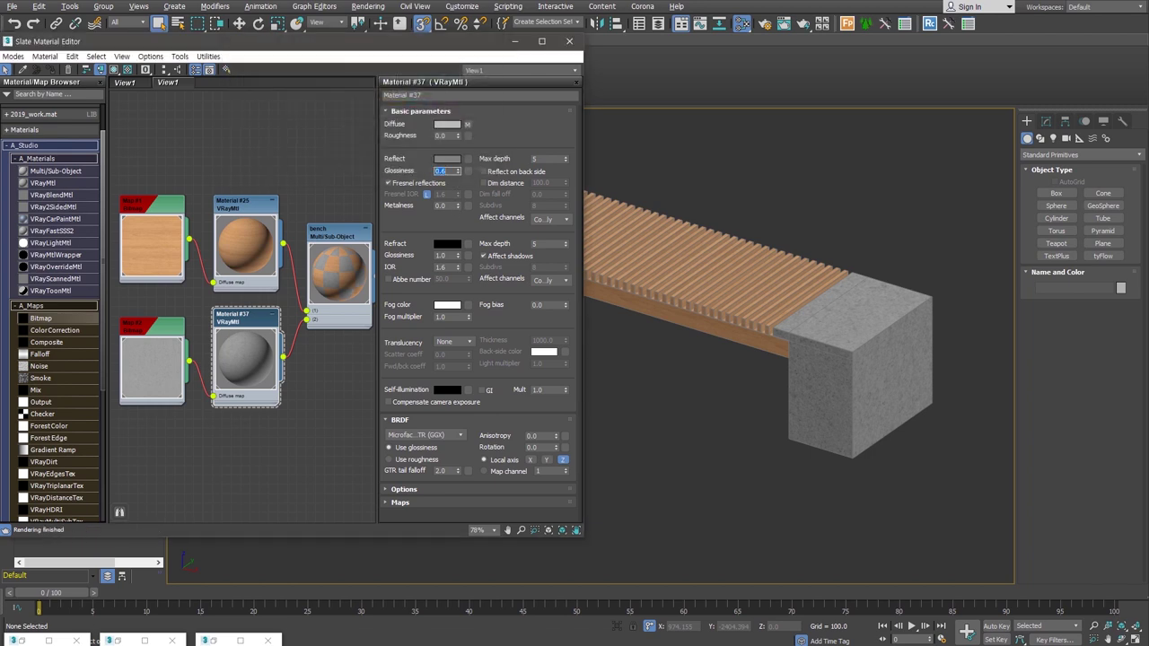
left_click(131, 75)
scroll(260, 363, "up", 2)
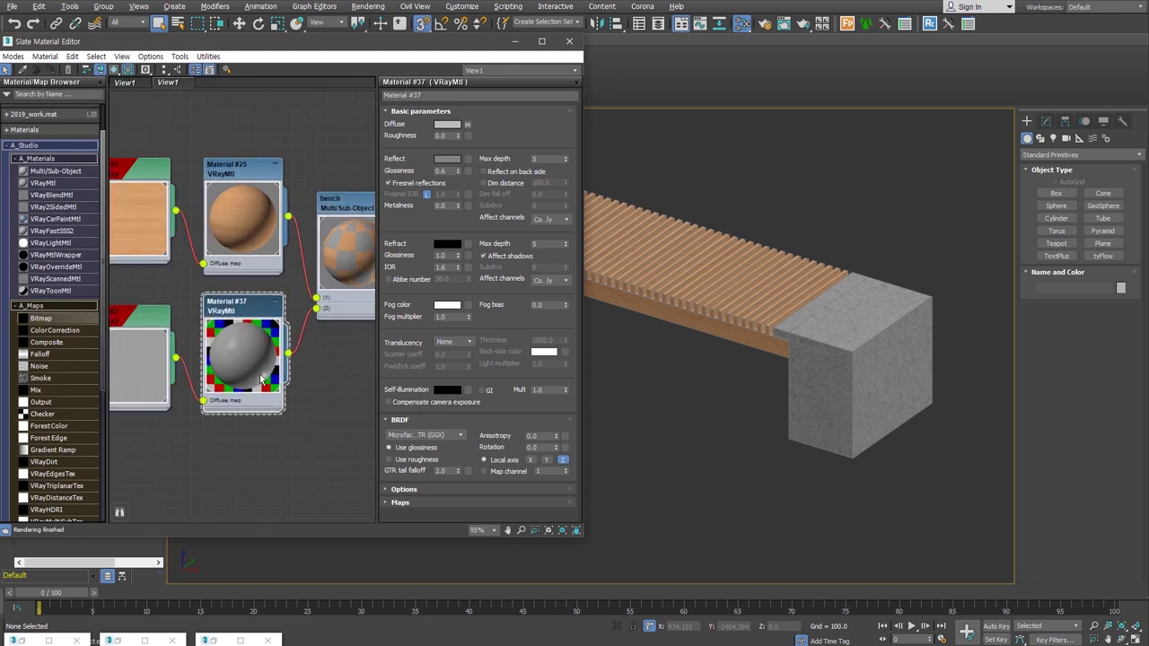
scroll(260, 364, "up", 1)
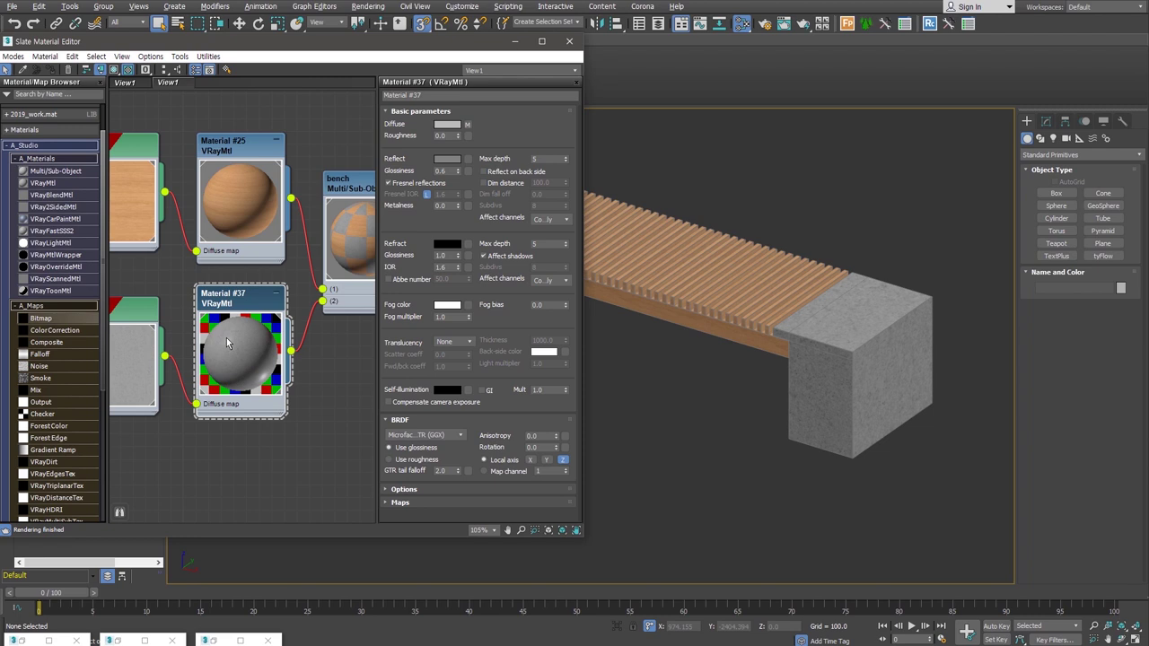
left_click(445, 170)
key("Return")
Step: Switch Material #37's BRDF to Ward and brighten its reflection grey to 97
left_click(453, 436)
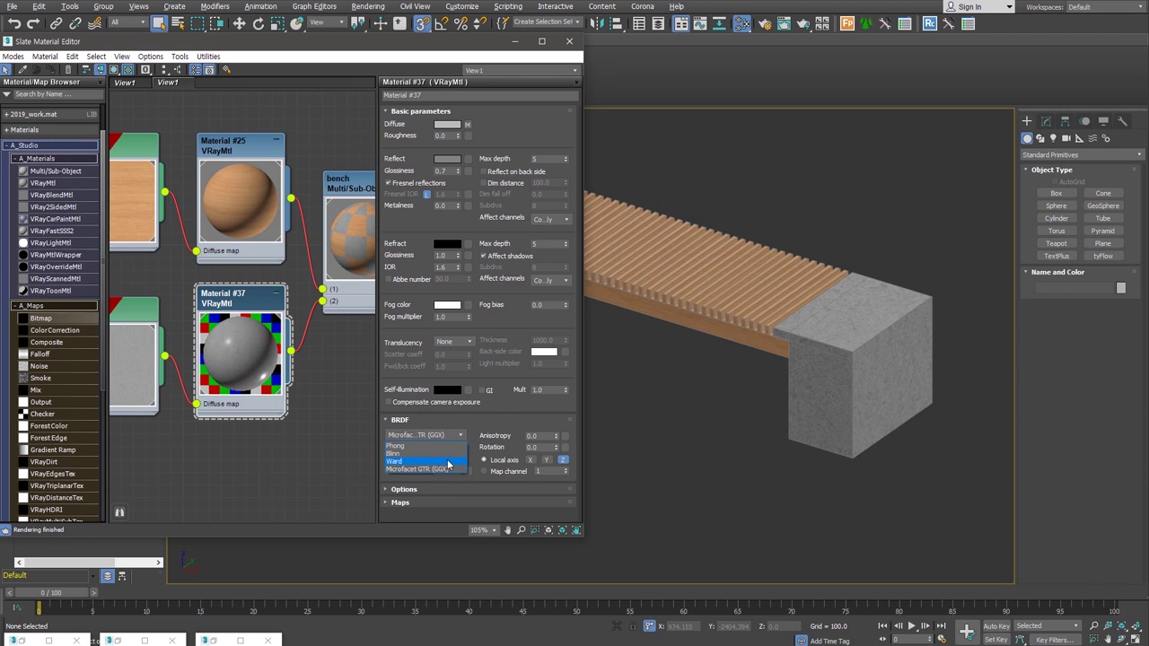
left_click(447, 463)
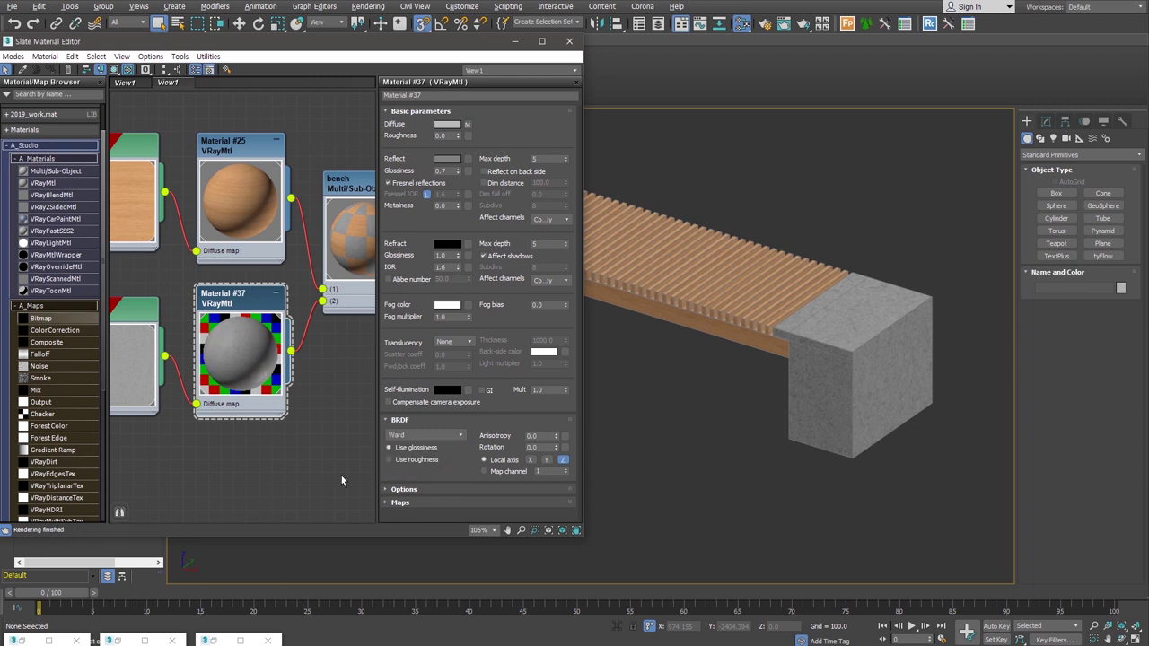
middle_click_drag(238, 392, 276, 401)
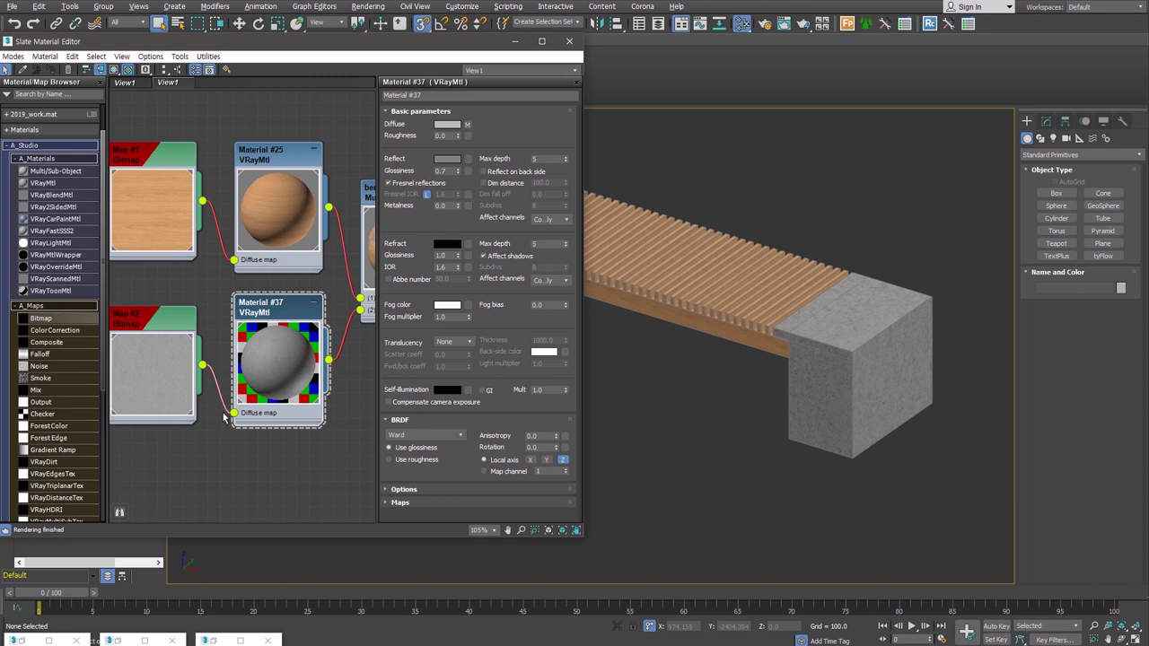
left_click(447, 159)
left_click(406, 124)
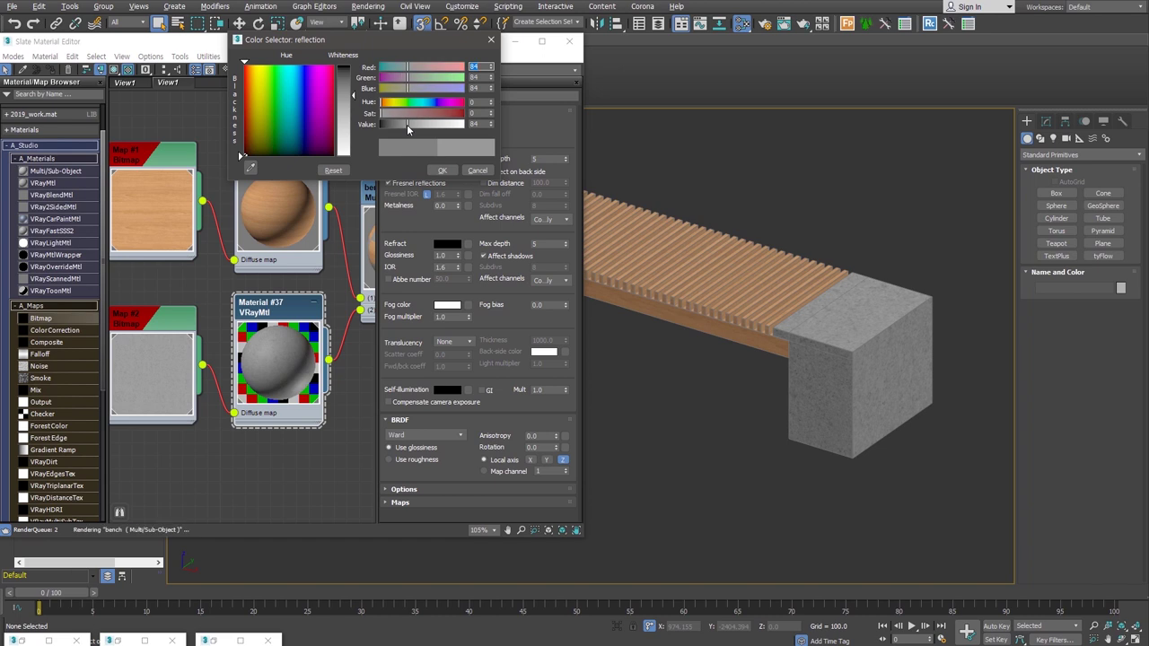
left_click_drag(407, 124, 411, 124)
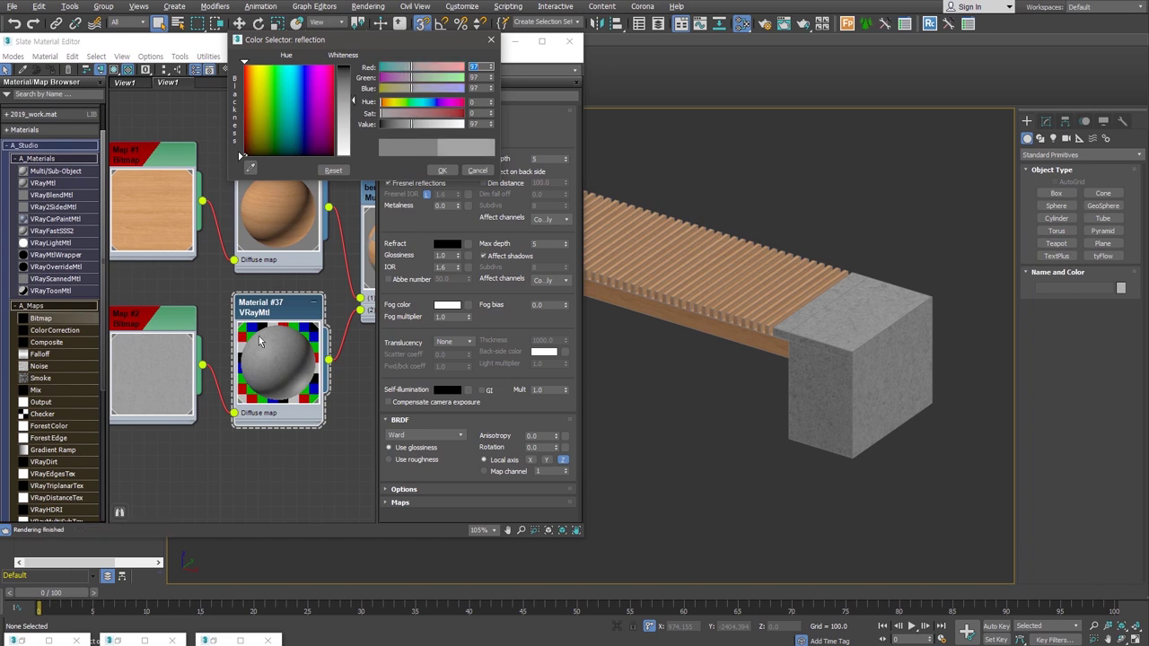
left_click(442, 170)
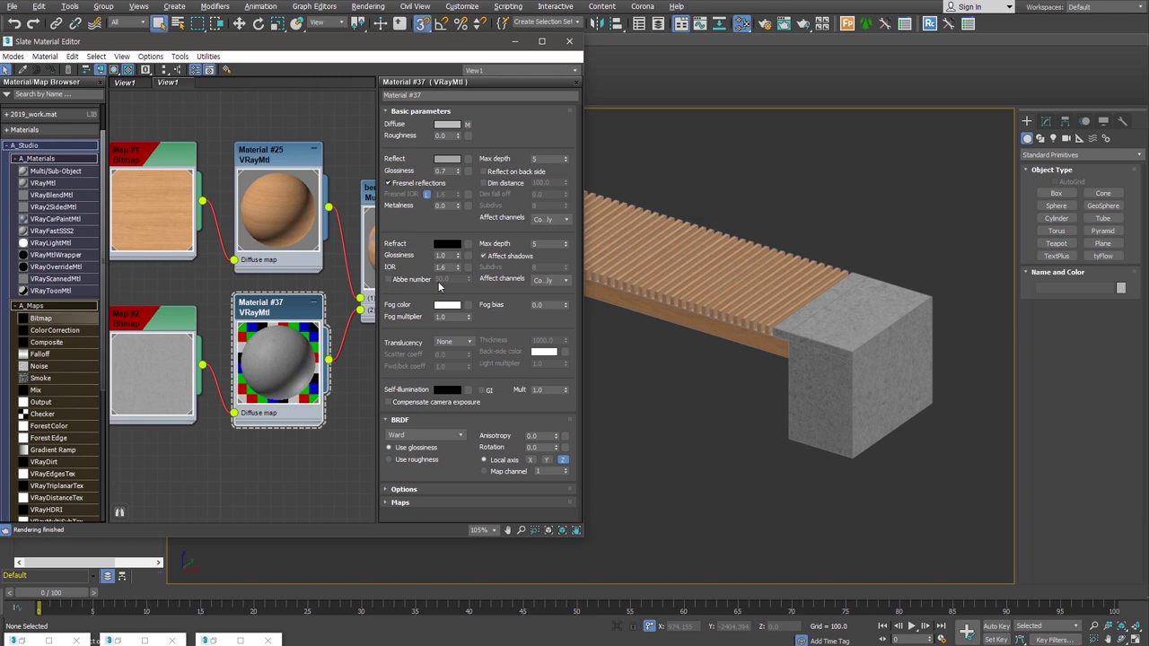
Step: Auto-arrange the material nodes and pan the viewport to frame the whole bench
key("l")
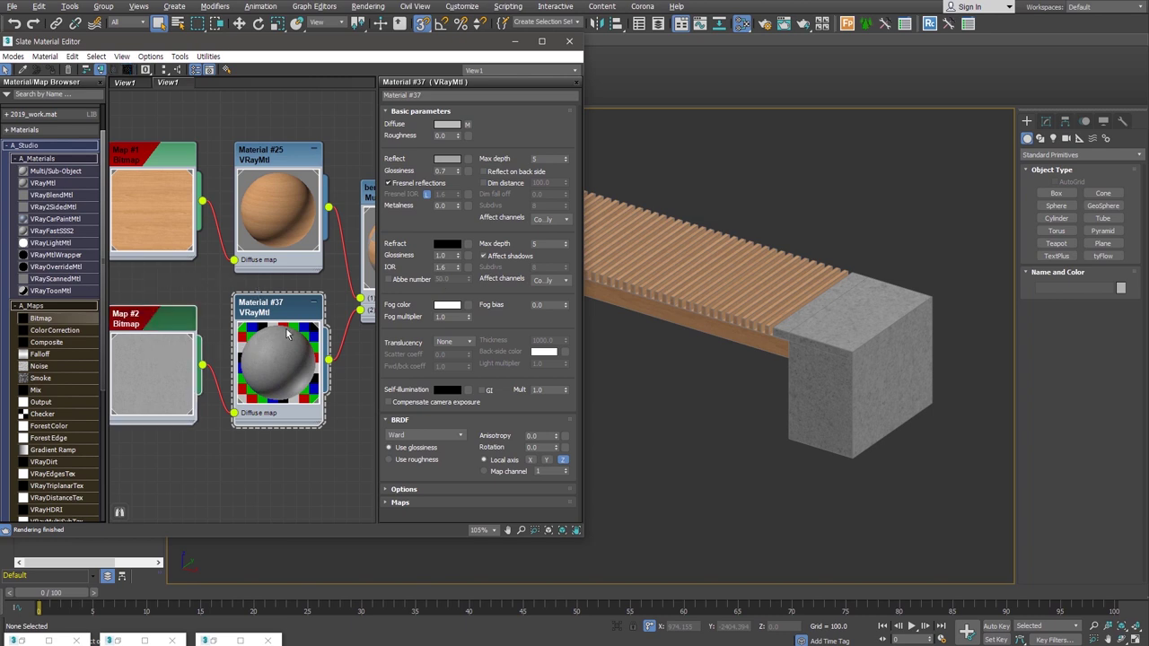
scroll(245, 294, "down", 1)
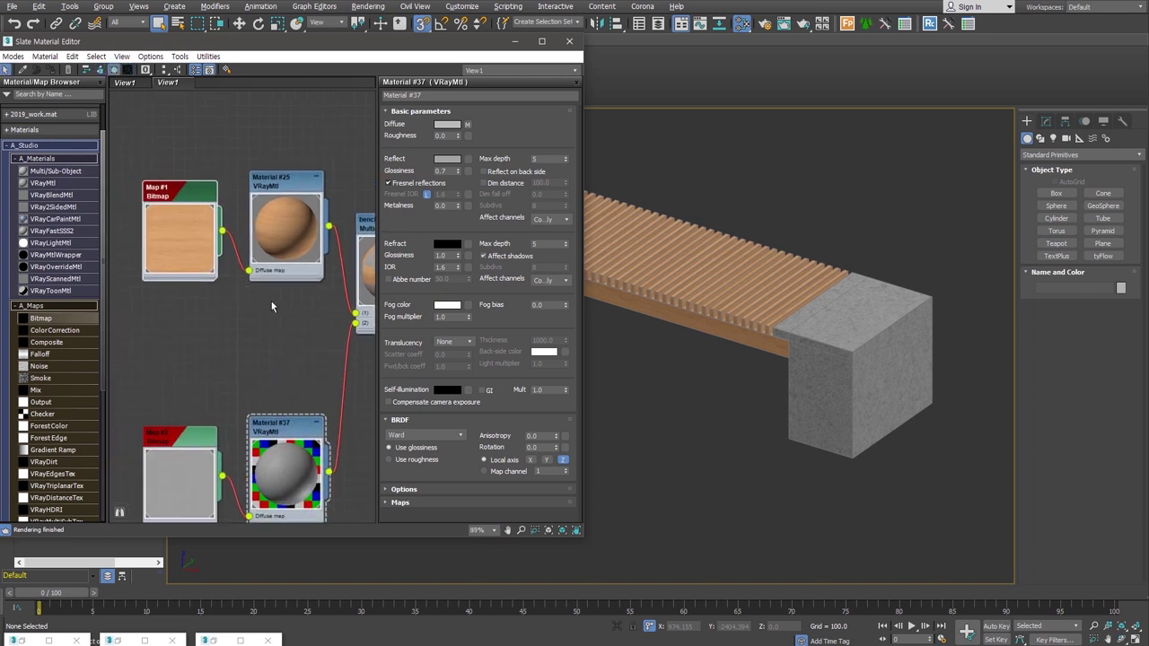
scroll(757, 341, "down", 3)
middle_click_drag(757, 341, 791, 353)
Step: Insert a Color Correction (Map #3) between wood Map #1 and Material #25, then arrange the nodes
left_click_drag(179, 225, 147, 213)
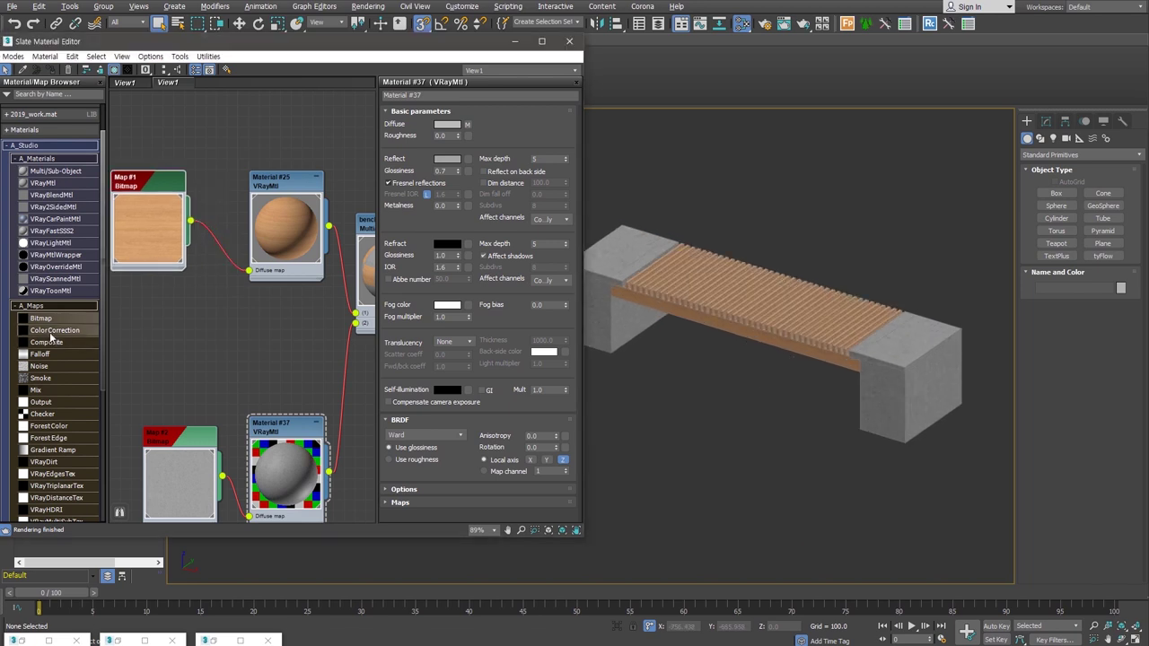
left_click_drag(55, 329, 222, 246)
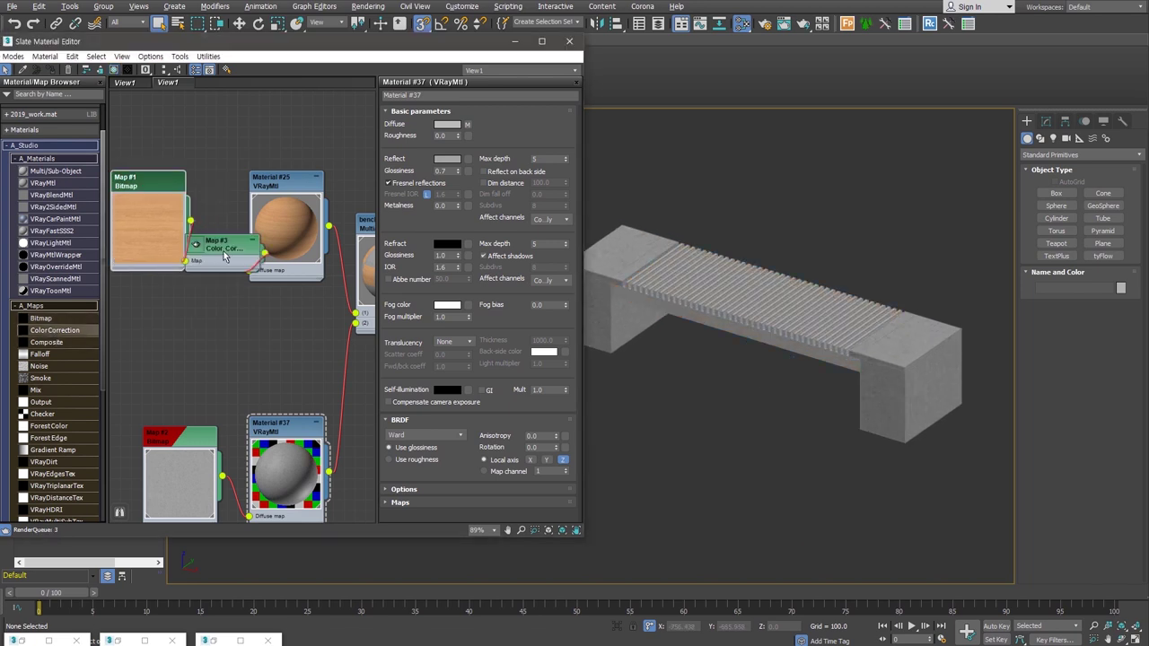
left_click_drag(165, 222, 133, 273)
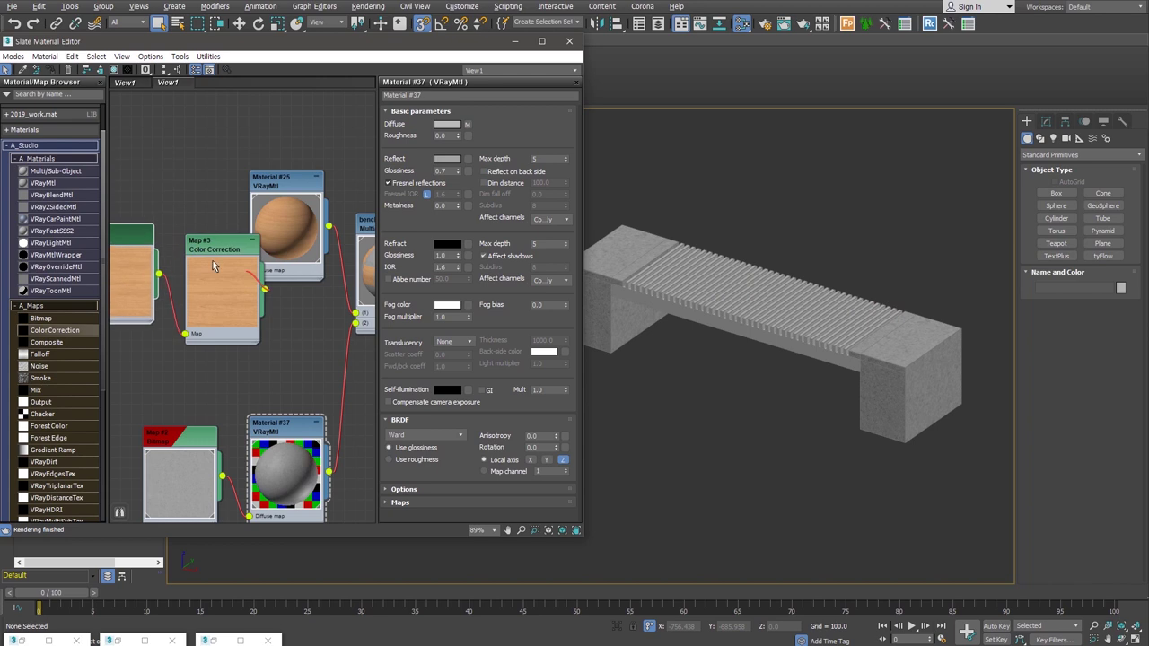
left_click_drag(215, 246, 205, 225)
left_click_drag(286, 252, 307, 295)
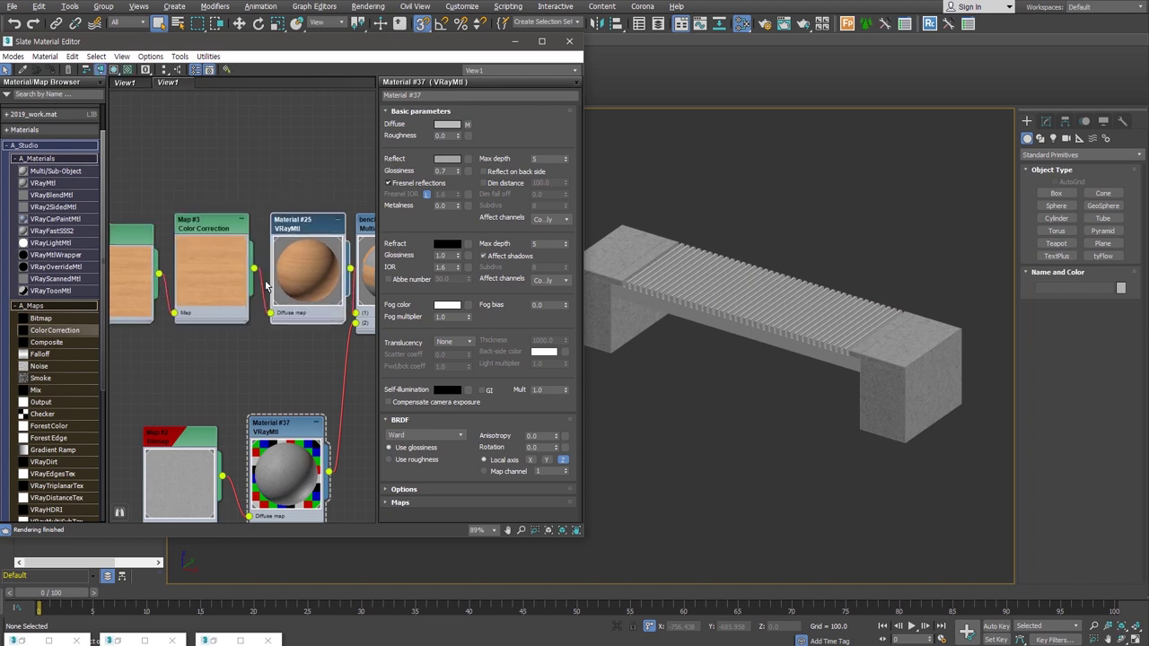
Step: Shift Map #3's hue slightly, lower saturation to about −20, and set Advanced RGB gamma 0.8
double_click(244, 218)
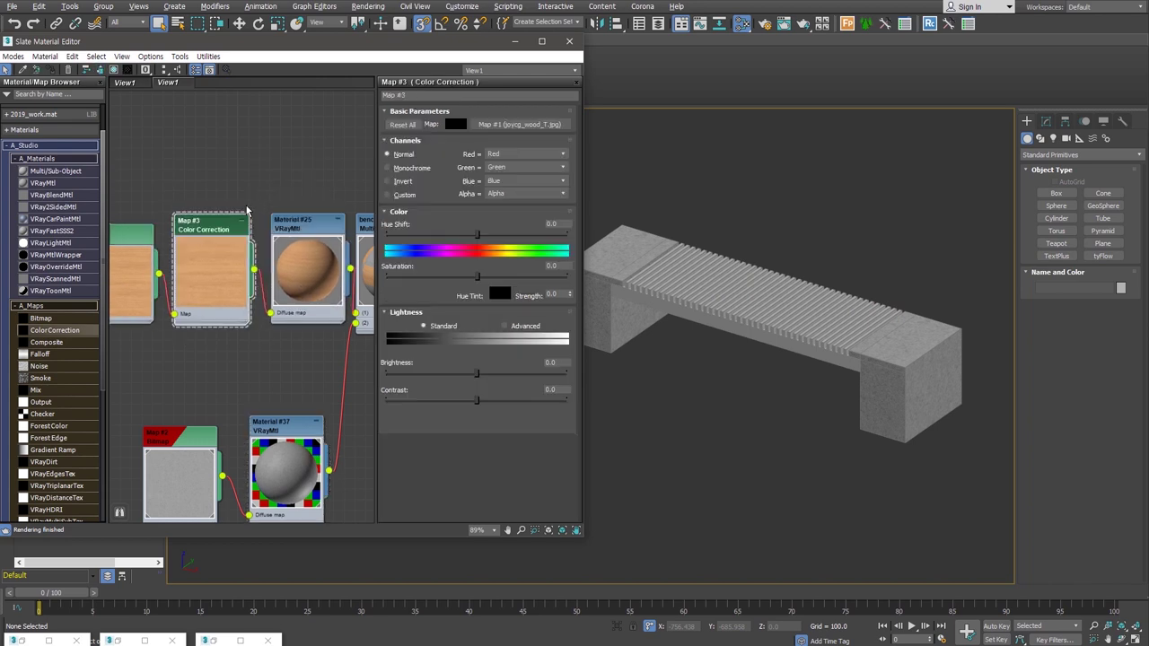
mouse_move(478, 235)
left_click_drag(476, 276, 468, 275)
left_click_drag(478, 235, 480, 235)
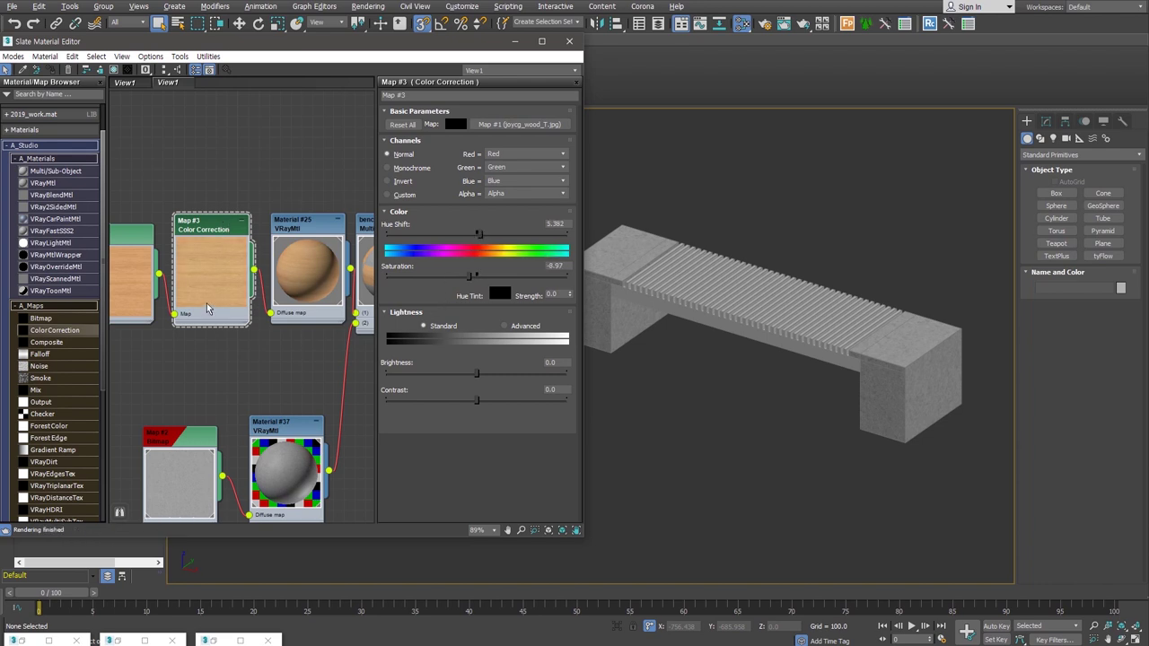
left_click(507, 327)
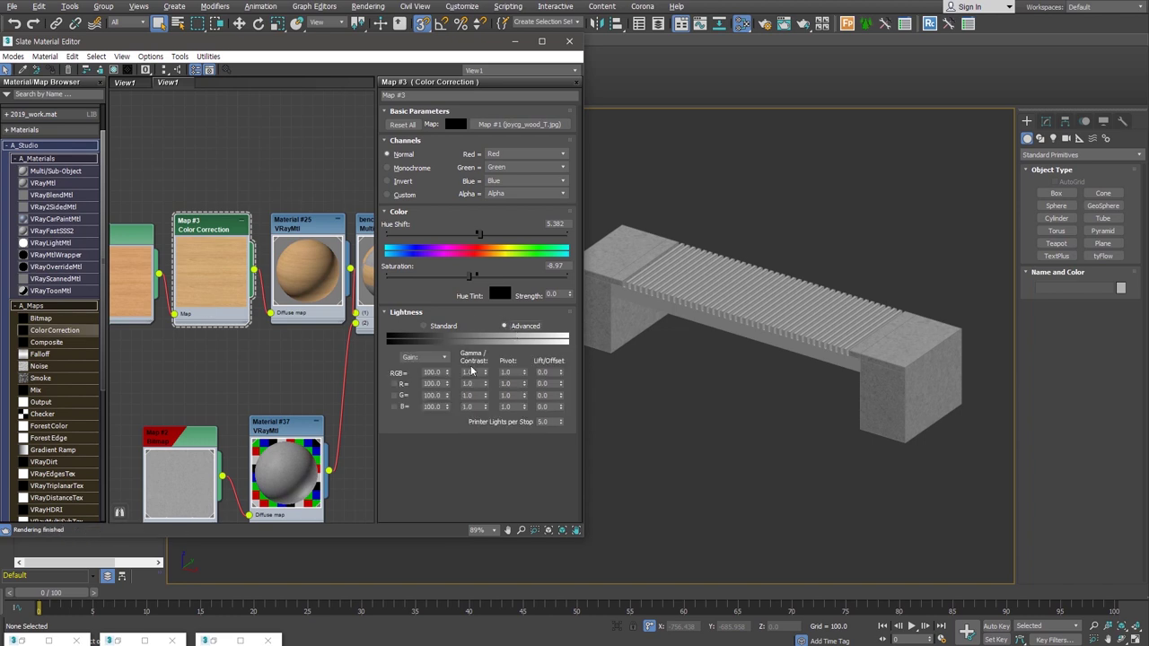
type("0.8")
key("Return")
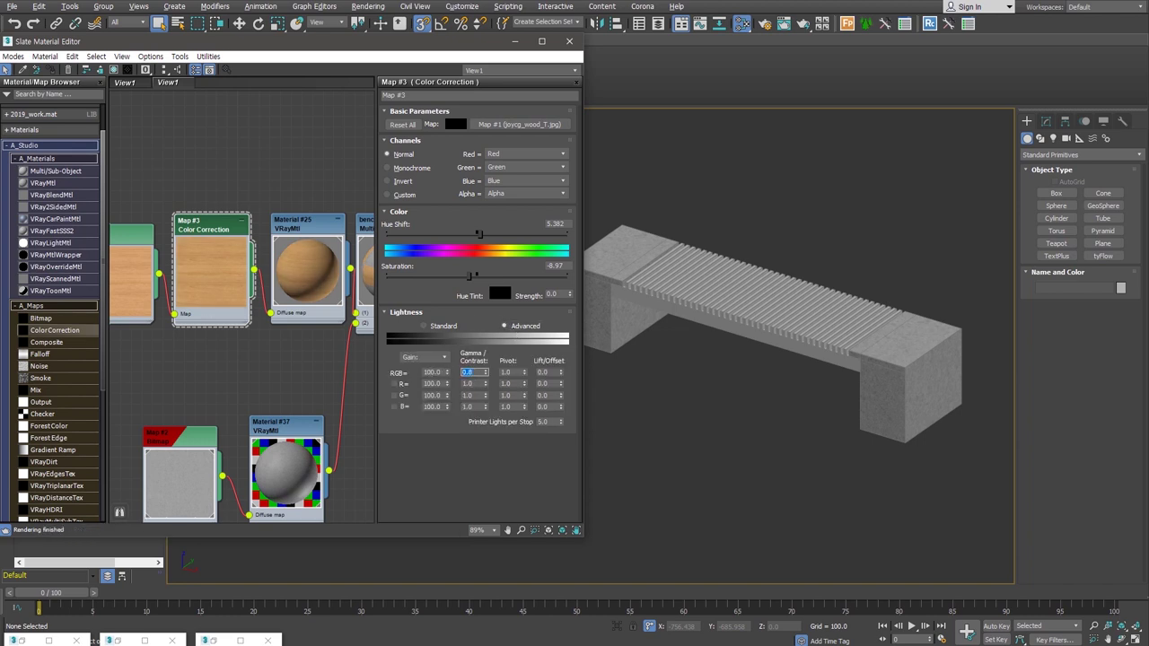
left_click_drag(470, 275, 459, 276)
left_click_drag(479, 234, 478, 234)
Step: Give Material #25 a 150 grey reflection, 0.8 glossiness and the Ward BRDF
middle_click_drag(205, 285, 182, 216)
left_click(278, 158)
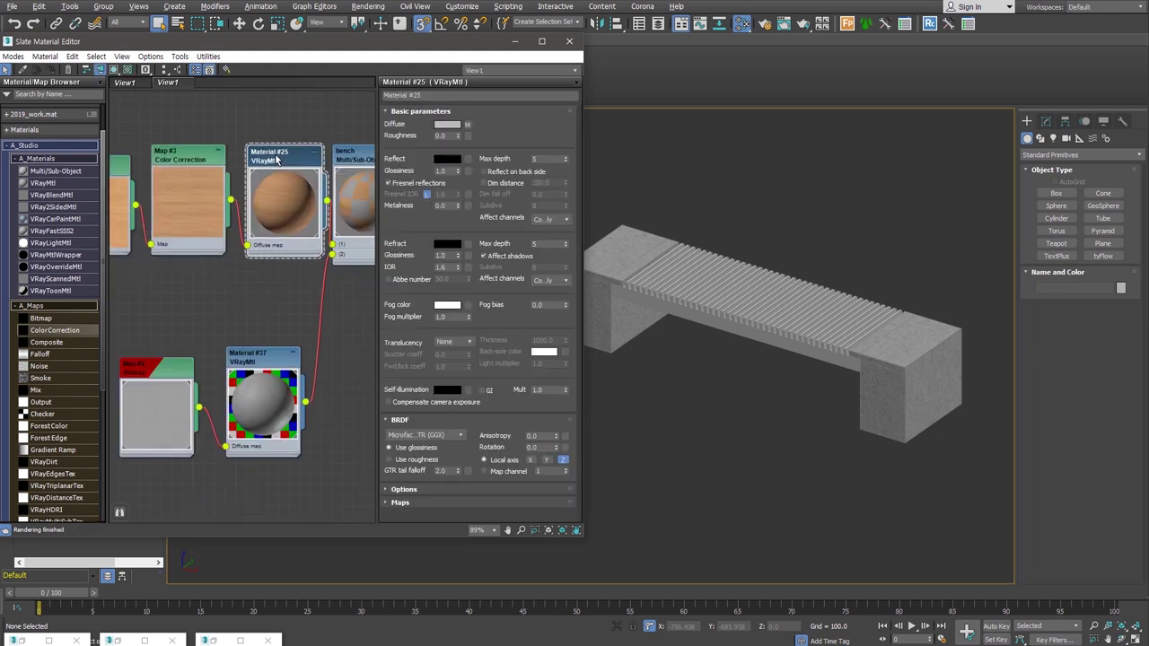
left_click(448, 159)
left_click(431, 124)
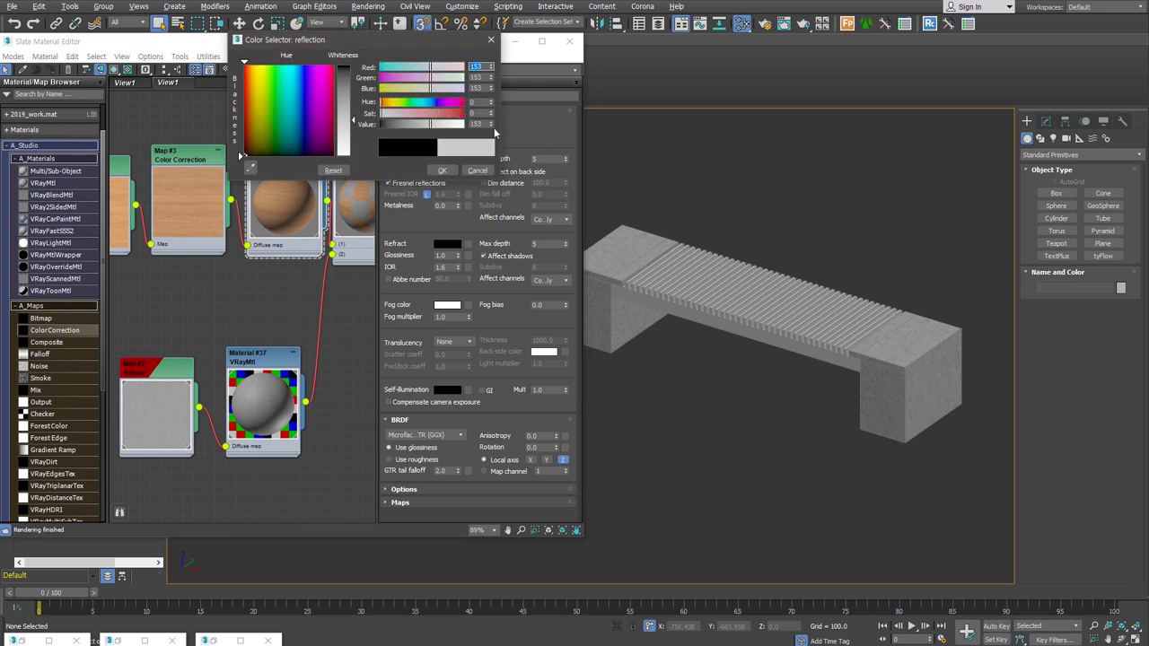
left_click(442, 171)
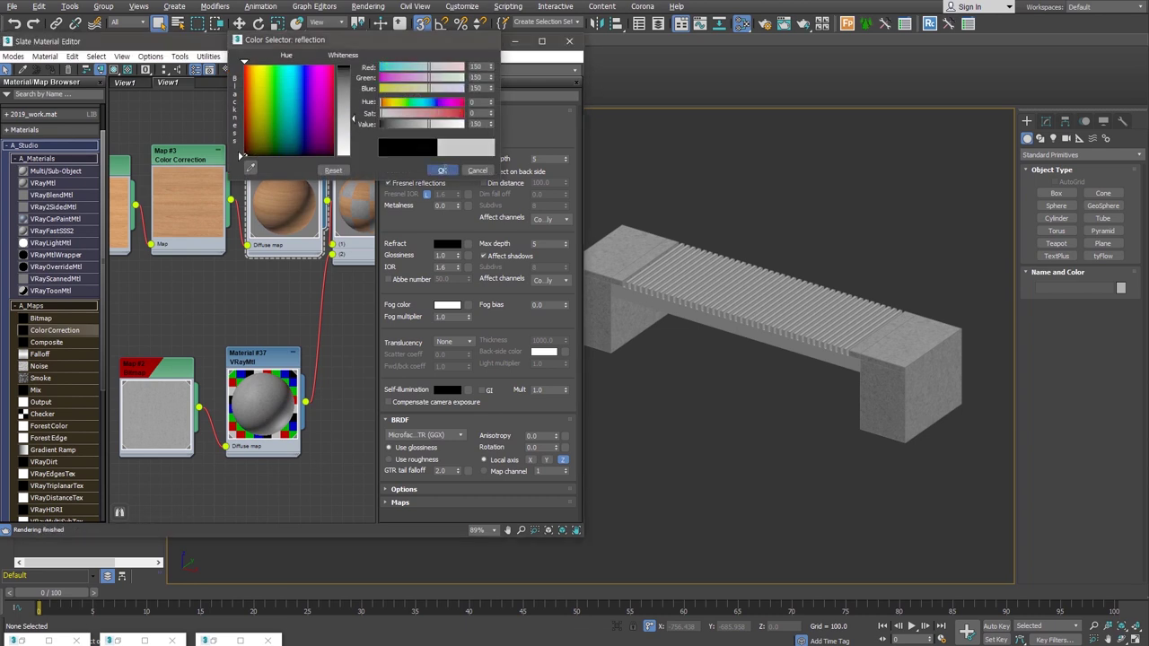
type("0.8")
key("Return")
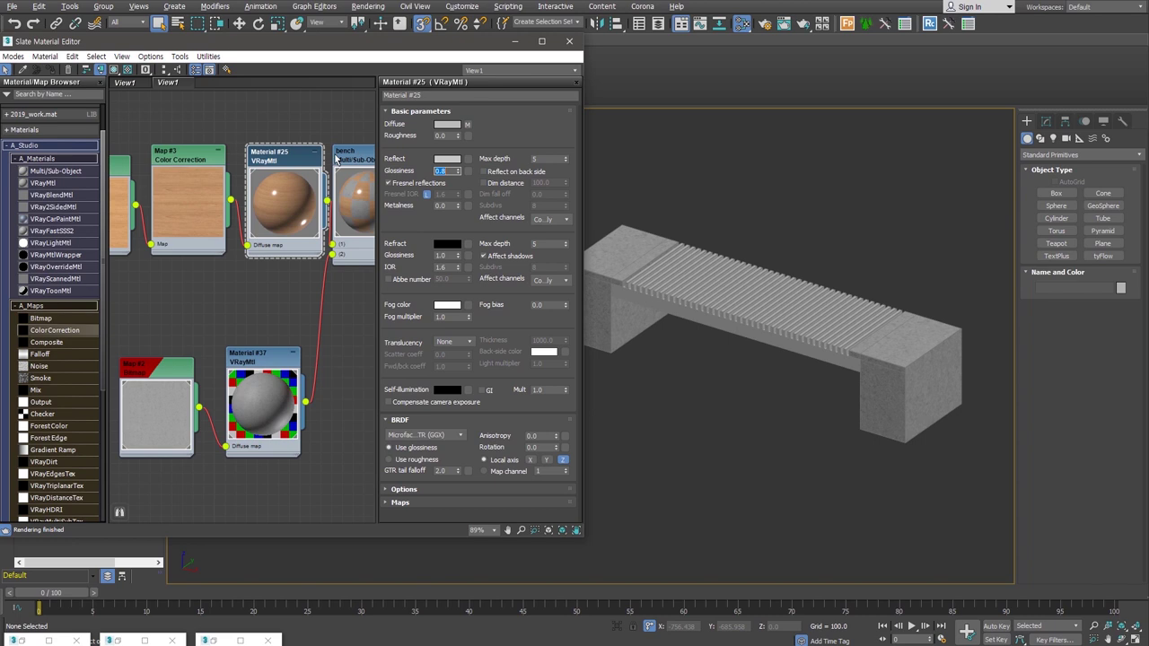
left_click(454, 437)
left_click(422, 462)
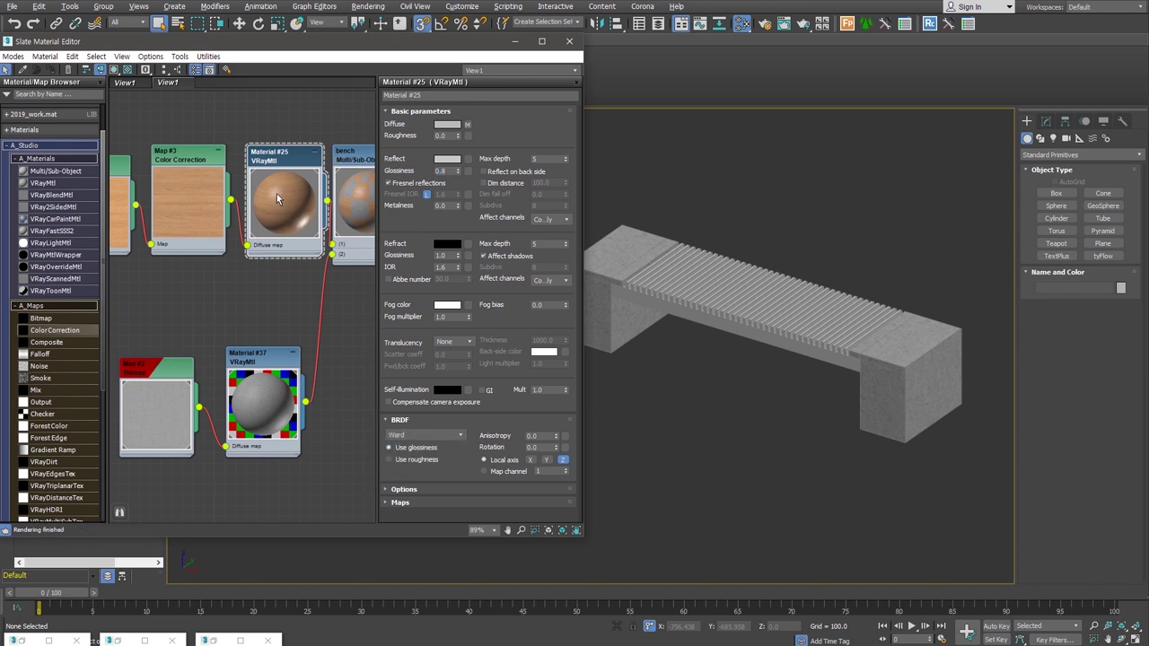
Step: Clone Map #3 as Map #4 and wire it into Material #25's reflection glossiness slot
left_click(189, 165)
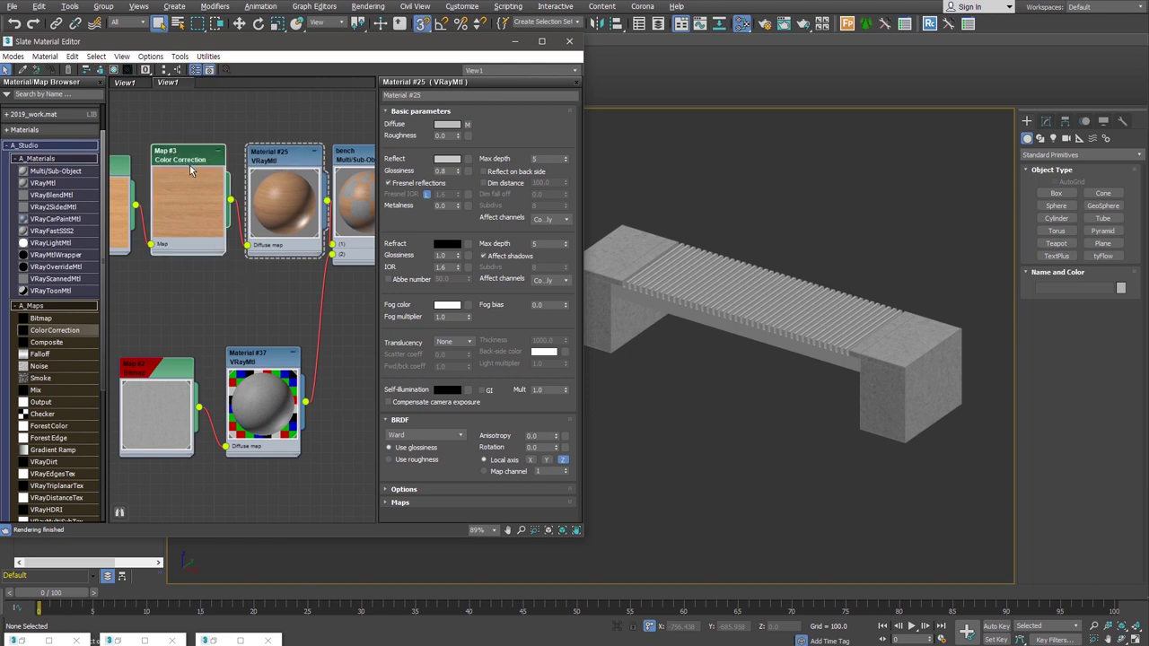
left_click_drag(189, 165, 189, 278, "shift")
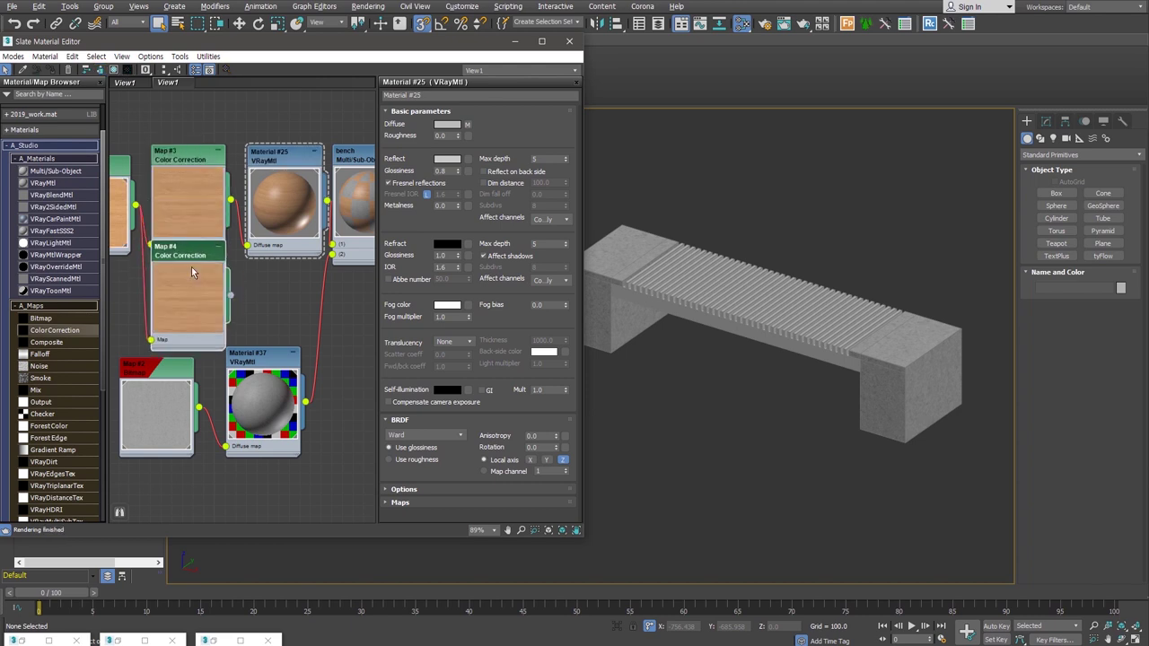
double_click(189, 278)
mouse_move(232, 322)
left_mouse_down()
mouse_move(253, 268)
mouse_move(248, 286)
left_mouse_up()
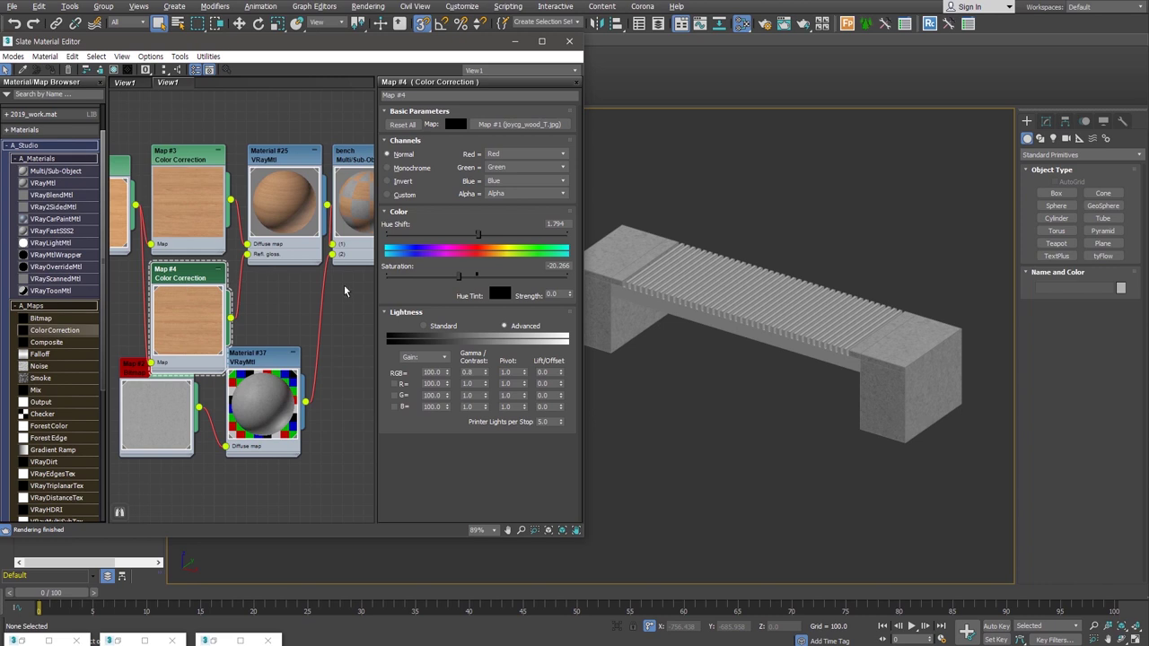
Step: Fully desaturate Map #4 (saturation −100) and raise its RGB gamma to 2.0
left_click_drag(461, 280, 307, 350)
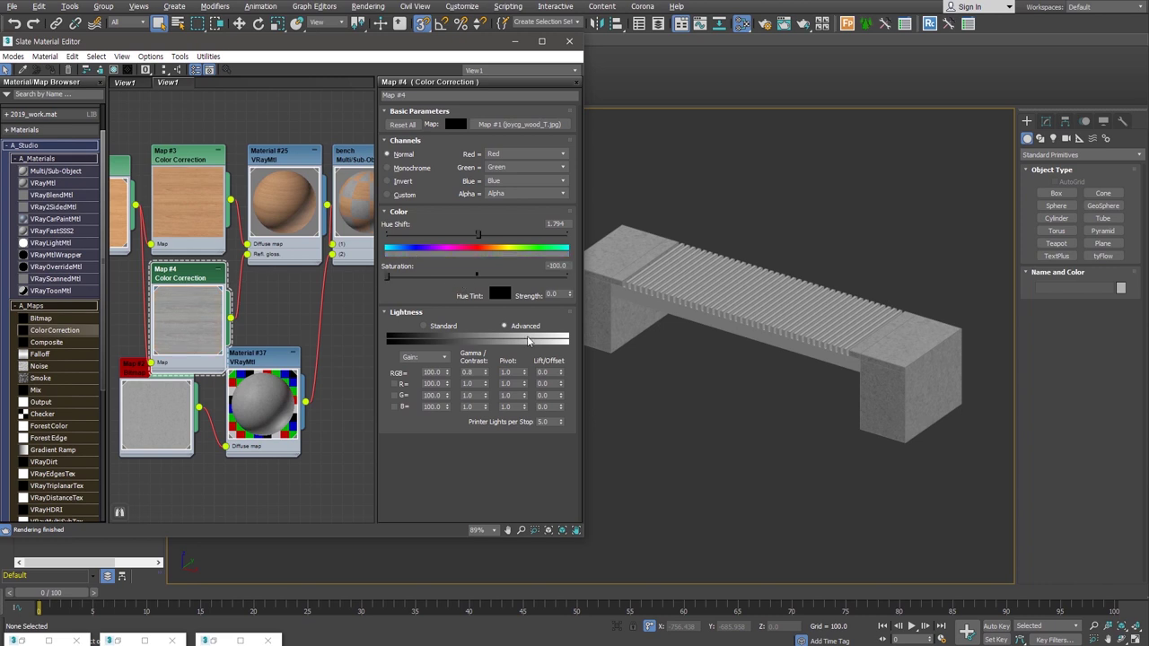
left_click_drag(485, 373, 487, 354)
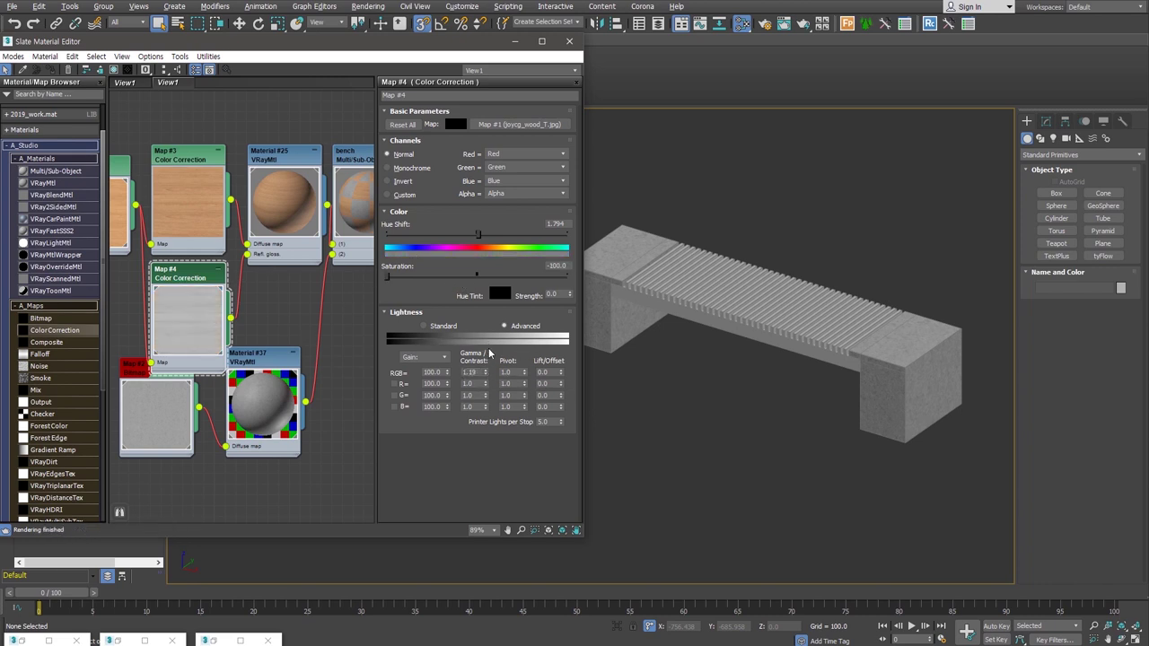
left_click_drag(485, 373, 487, 358)
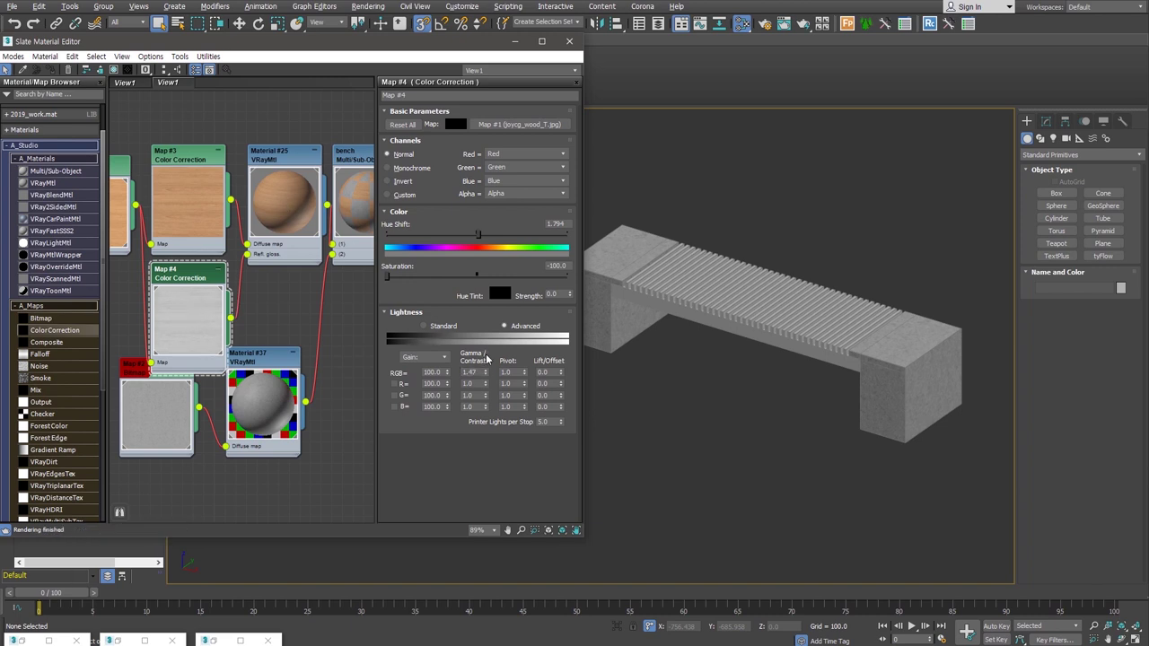
left_click_drag(485, 374, 485, 366)
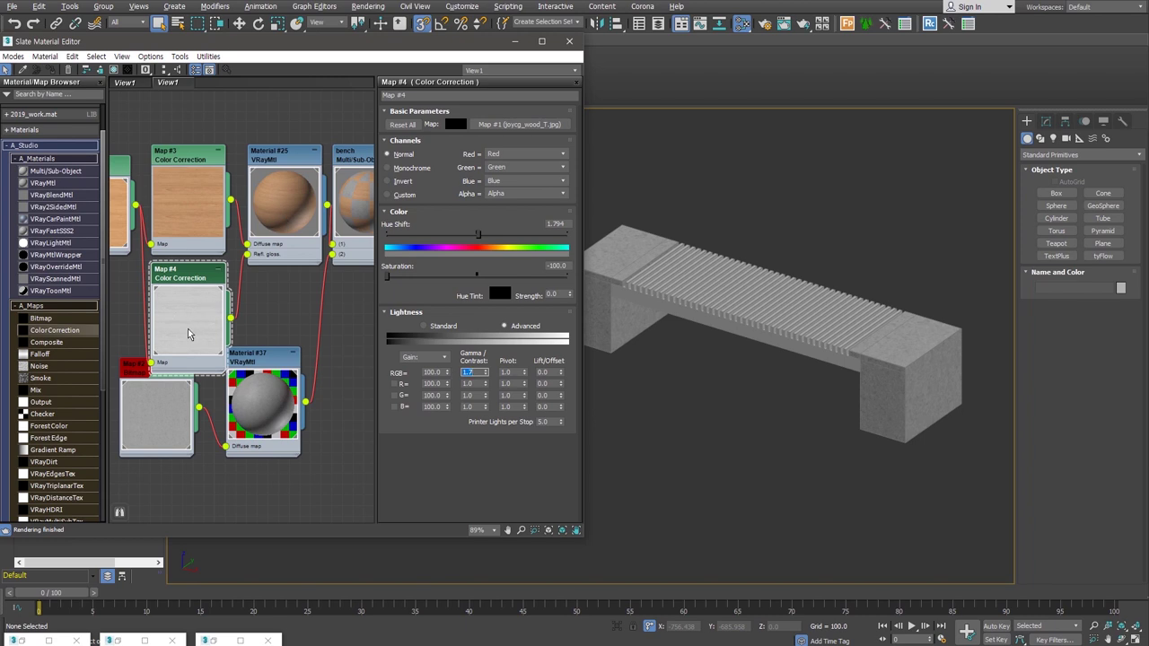
type("2")
key("Return")
scroll(310, 215, "up", 2)
scroll(305, 231, "up", 2)
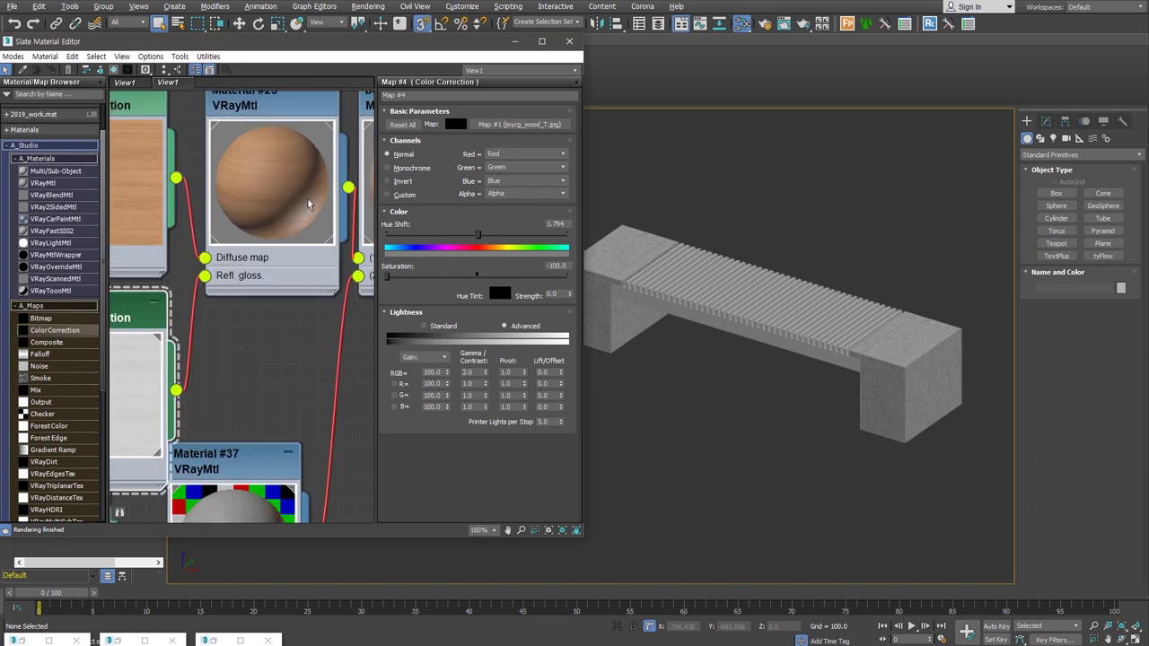
scroll(279, 305, "down", 2)
scroll(242, 359, "down", 1)
scroll(220, 390, "down", 2)
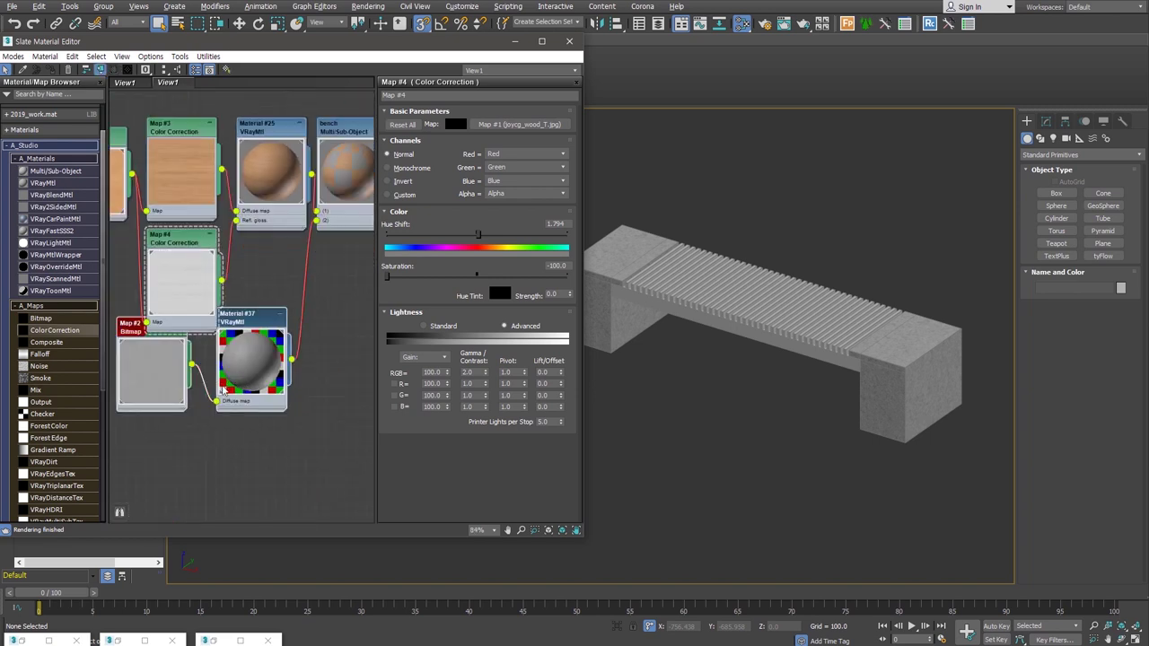
left_click_drag(223, 390, 240, 429)
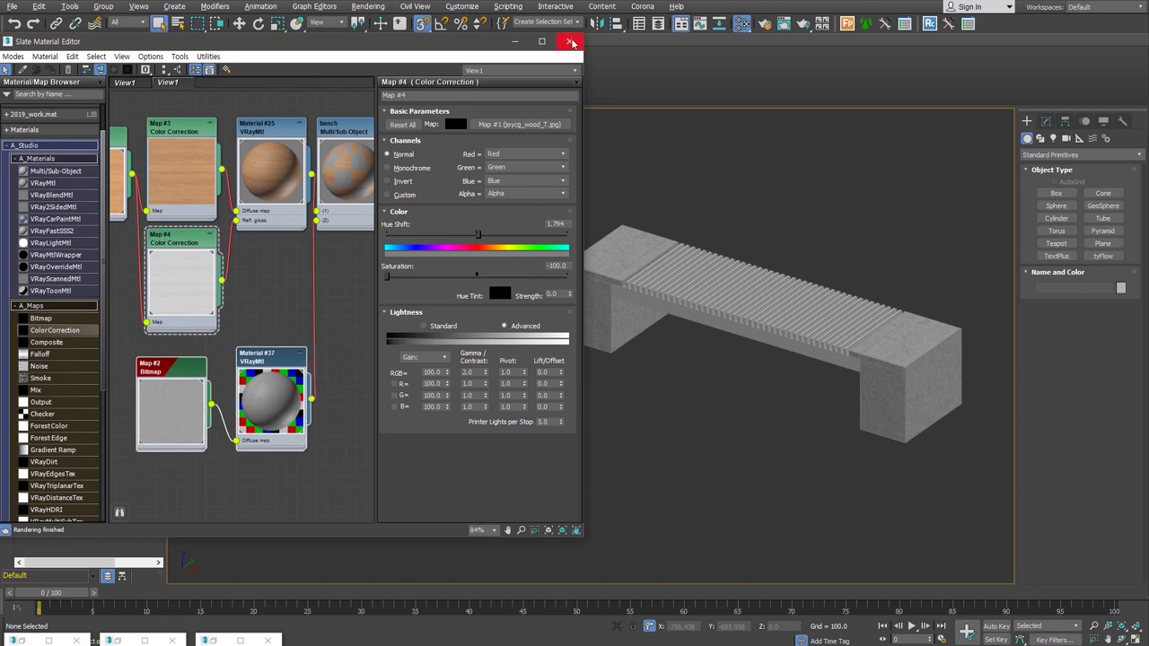
Step: Close the material editor and draw a large ground plane around the bench in Top view
left_click(569, 42)
middle_click_drag(713, 408, 574, 359, "alt")
left_click(1102, 243)
key("t")
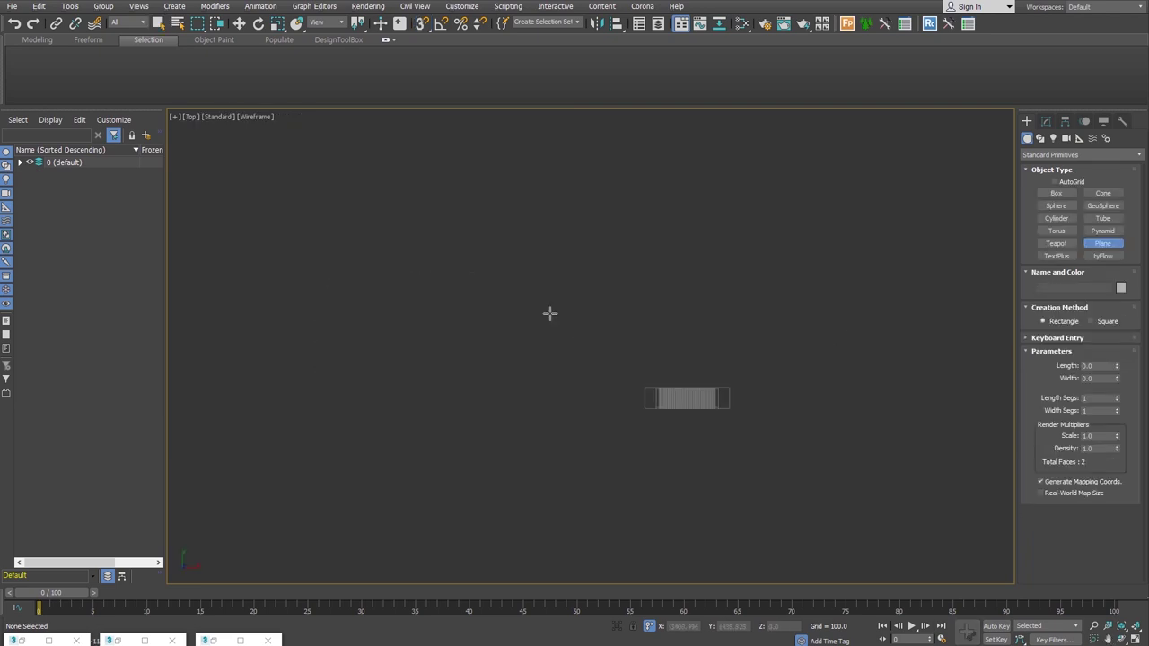
left_click_drag(487, 288, 880, 533)
Step: Align the bench's bottom to the ground plane's surface along Z
mouse_move(880, 533)
middle_mouse_down("alt")
mouse_move(736, 419)
mouse_move(731, 461)
middle_mouse_up("alt")
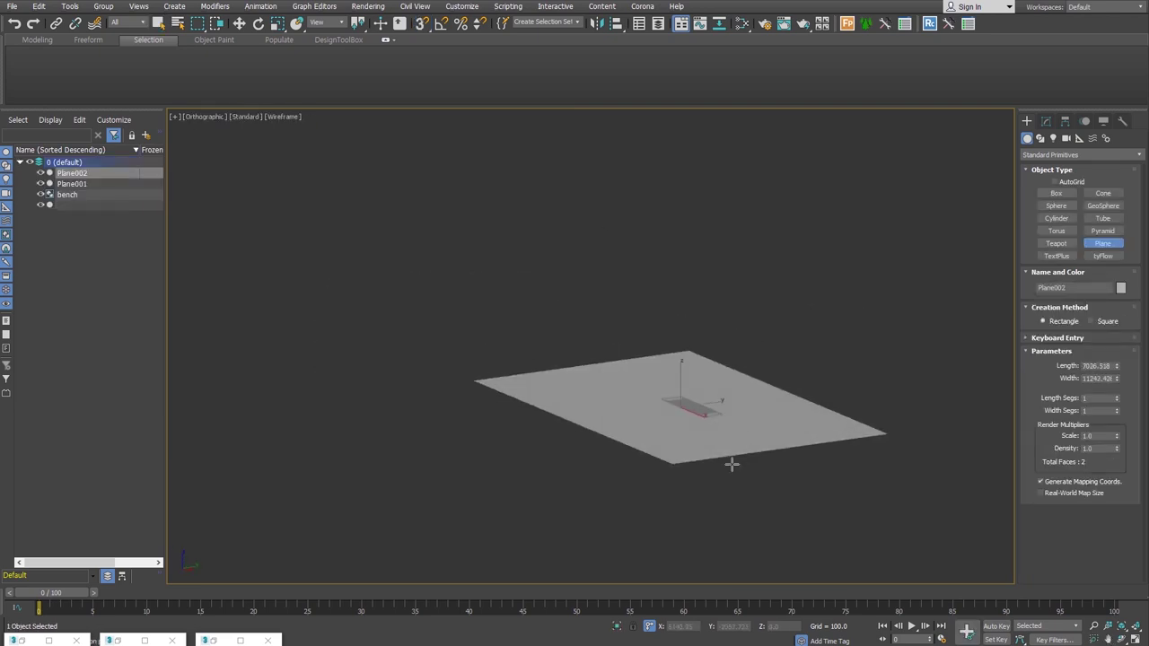
scroll(641, 441, "up", 5)
middle_click_drag(641, 441, 744, 428, "alt")
right_click(660, 354)
left_click(668, 362)
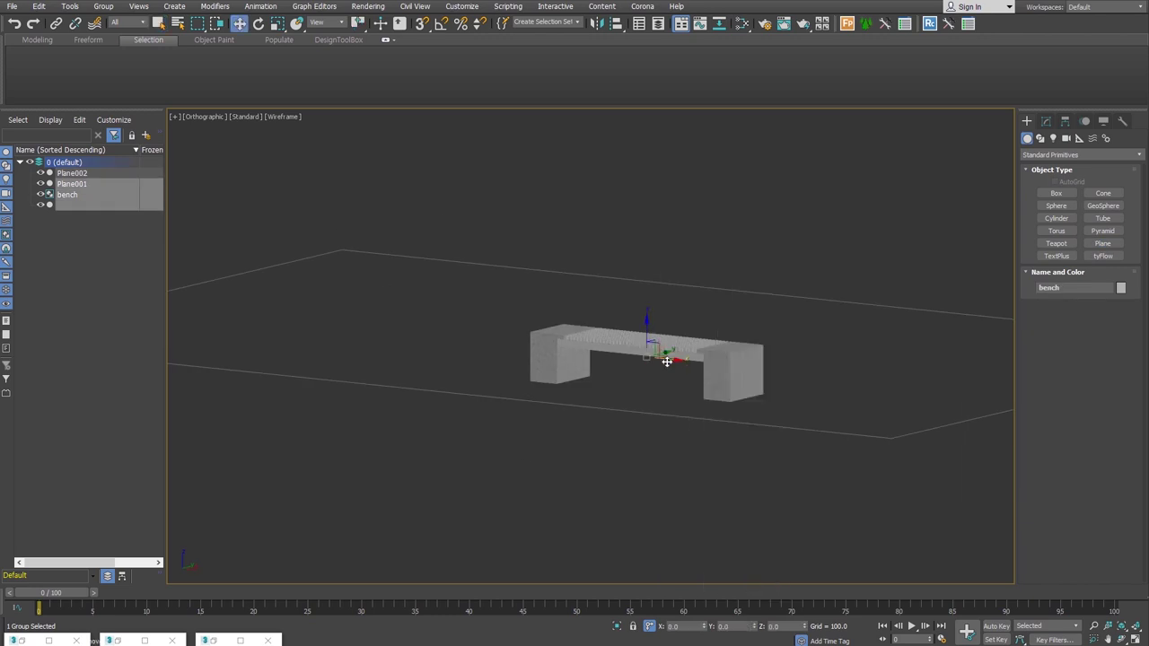
left_click(745, 422)
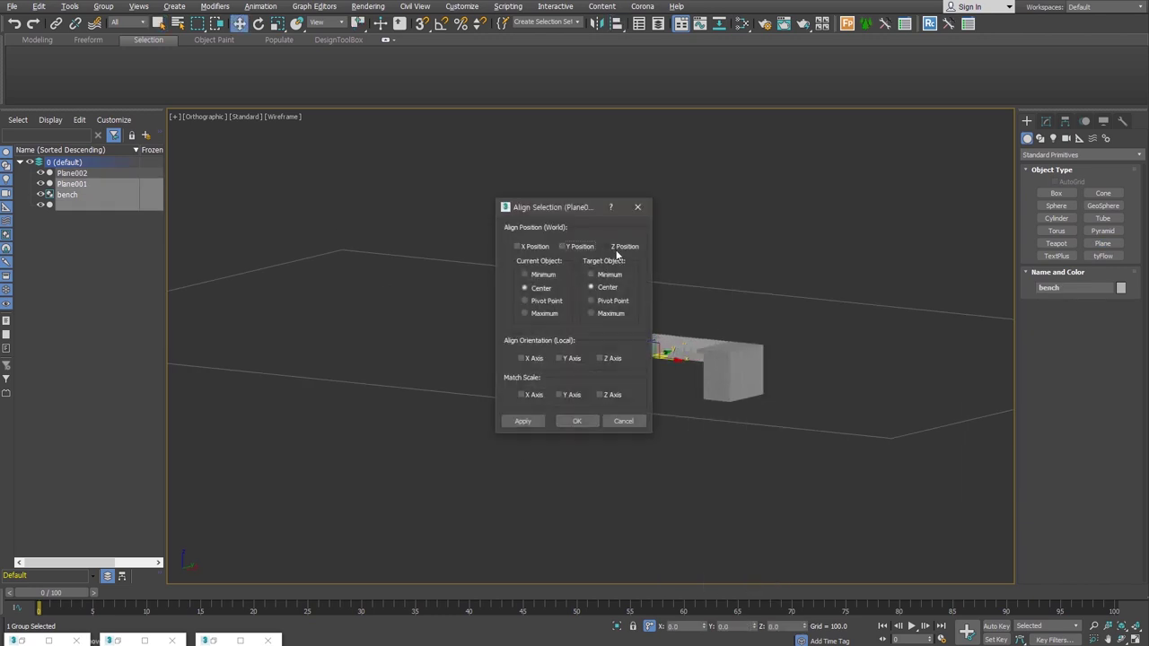
left_click(619, 252)
left_click(511, 267)
left_click(584, 267)
left_click(580, 423)
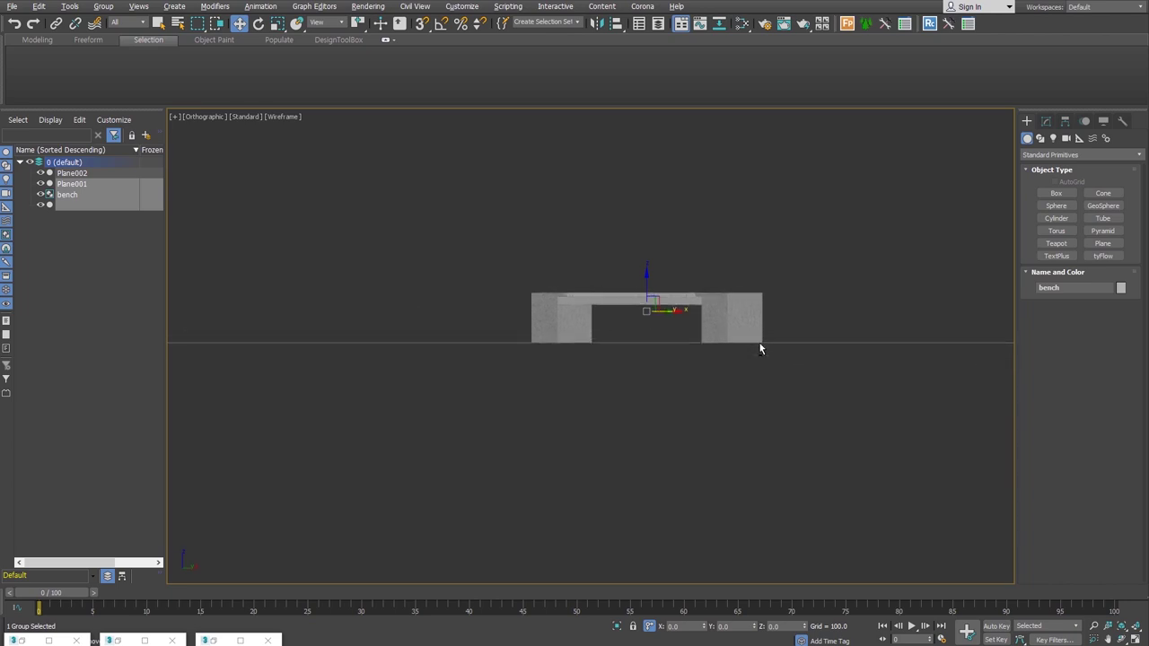
Step: Switch to a shaded Perspective view with edged faces
key("p")
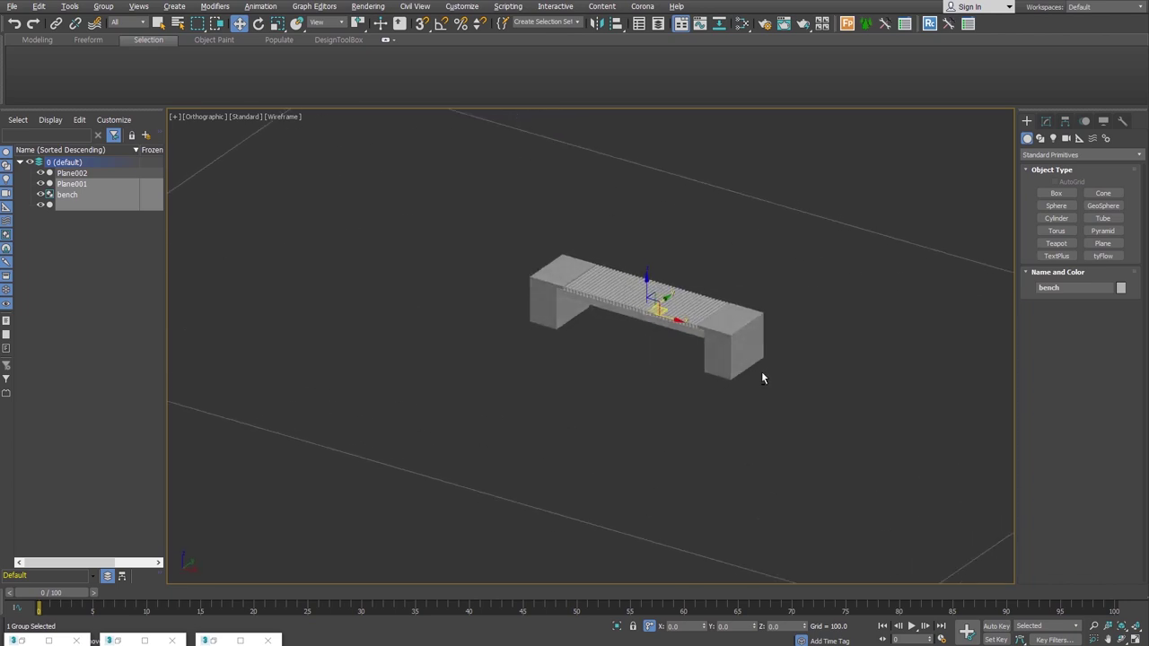
key("z")
key("F3")
mouse_move(710, 385)
middle_mouse_down("alt")
mouse_move(620, 385)
mouse_move(645, 408)
middle_mouse_up("alt")
Step: Move Plane002 under the bench and lengthen it to 17074.43
left_click(844, 155)
mouse_move(811, 227)
left_mouse_down()
mouse_move(660, 231)
mouse_move(671, 229)
left_mouse_up()
left_click(1046, 121)
left_click_drag(1116, 281, 1117, 274)
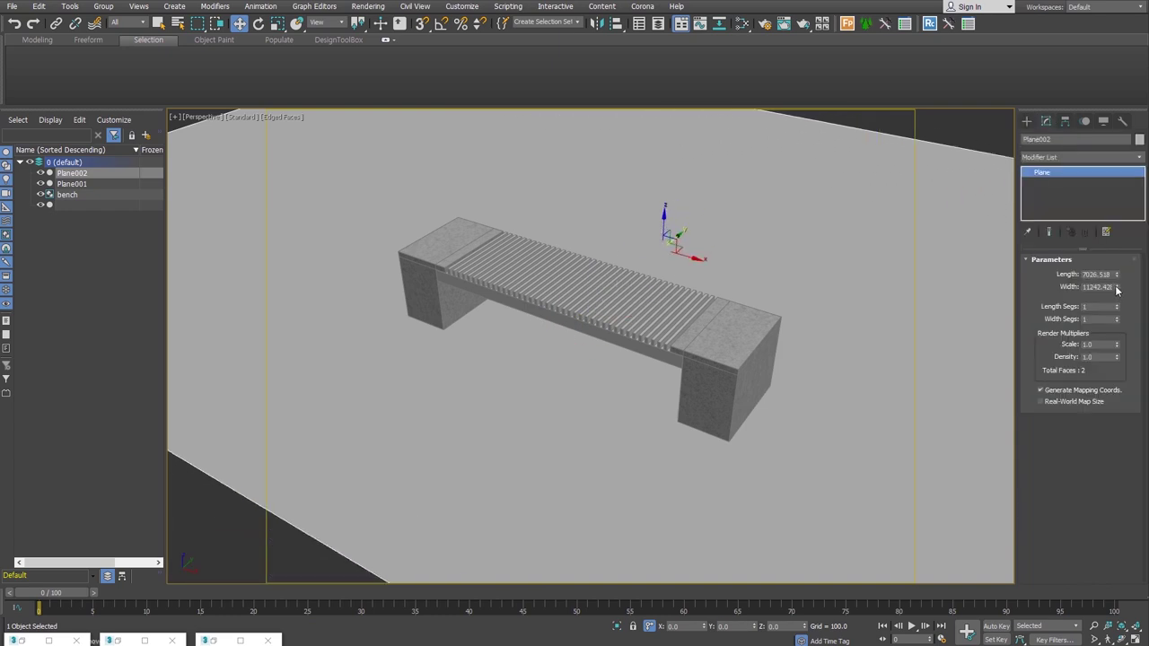
scroll(947, 432, "up", 2)
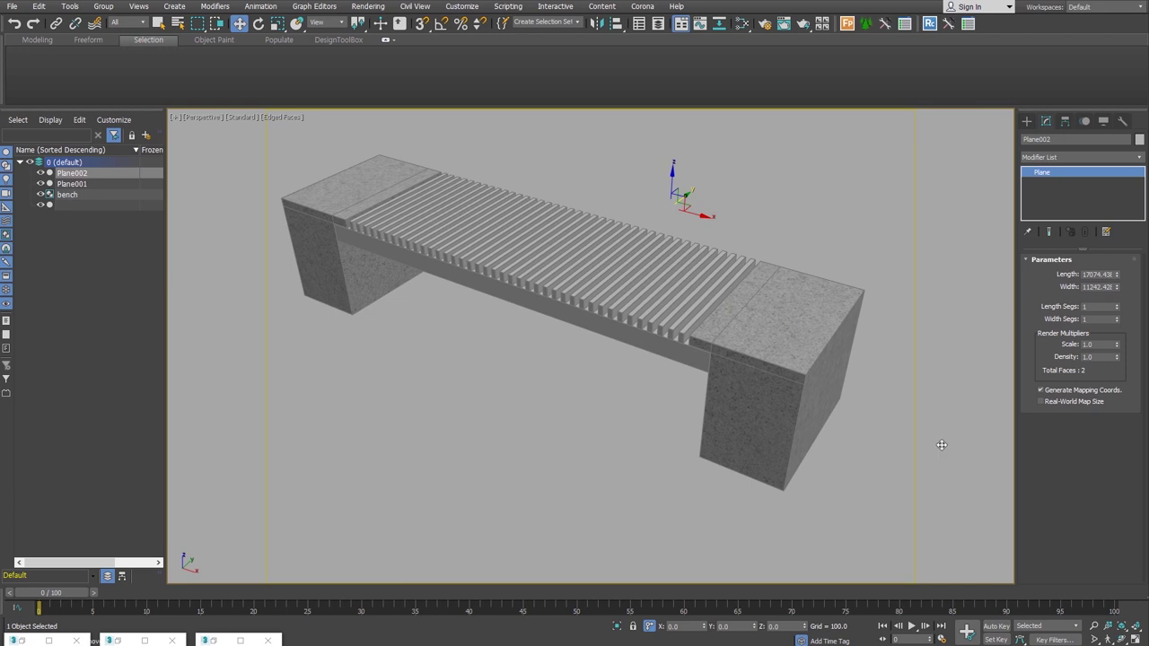
Step: Create a physical camera from the view with a 1/seconds shutter of 250
key("ctrl+c")
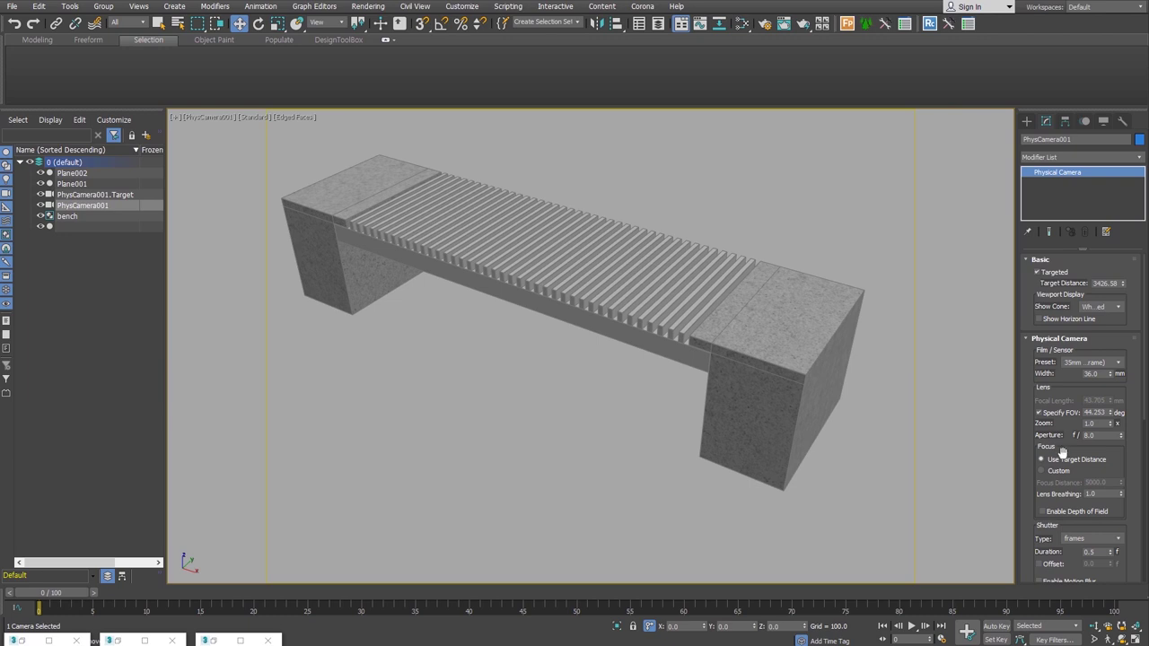
scroll(1104, 466, "down", 2)
scroll(1044, 315, "down", 2)
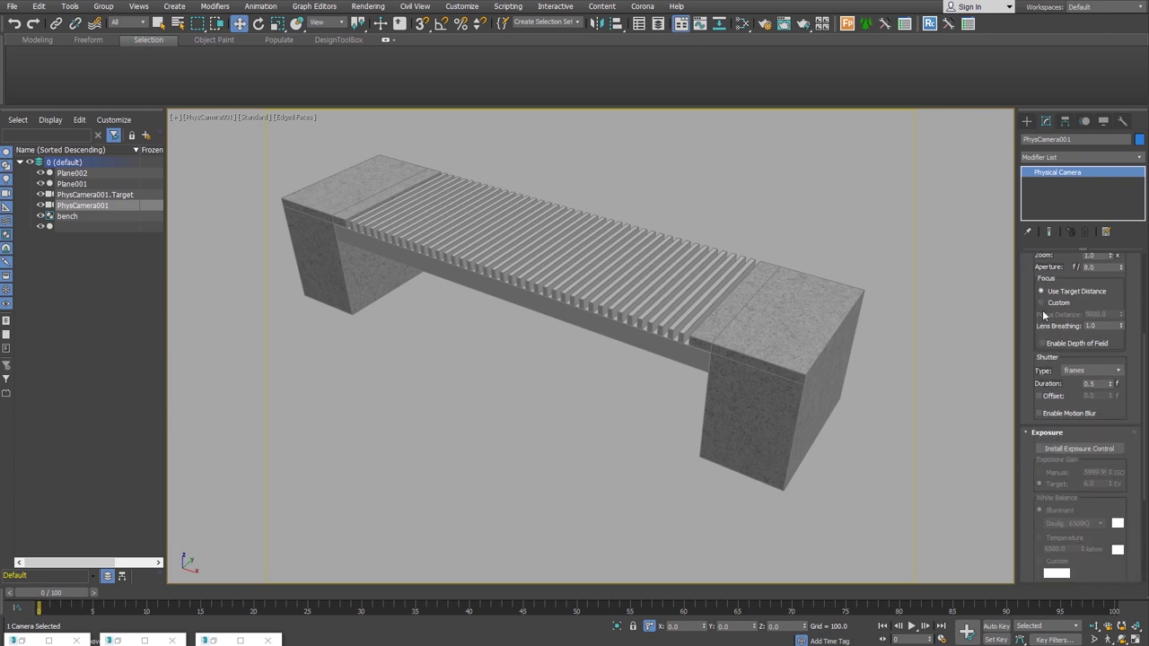
left_click(1116, 371)
left_click(1113, 385)
double_click(1097, 383)
type("25")
Step: Install the camera's exposure control, use manual ISO 100, and set white balance to Custom
left_click(1079, 448)
left_click(1063, 470)
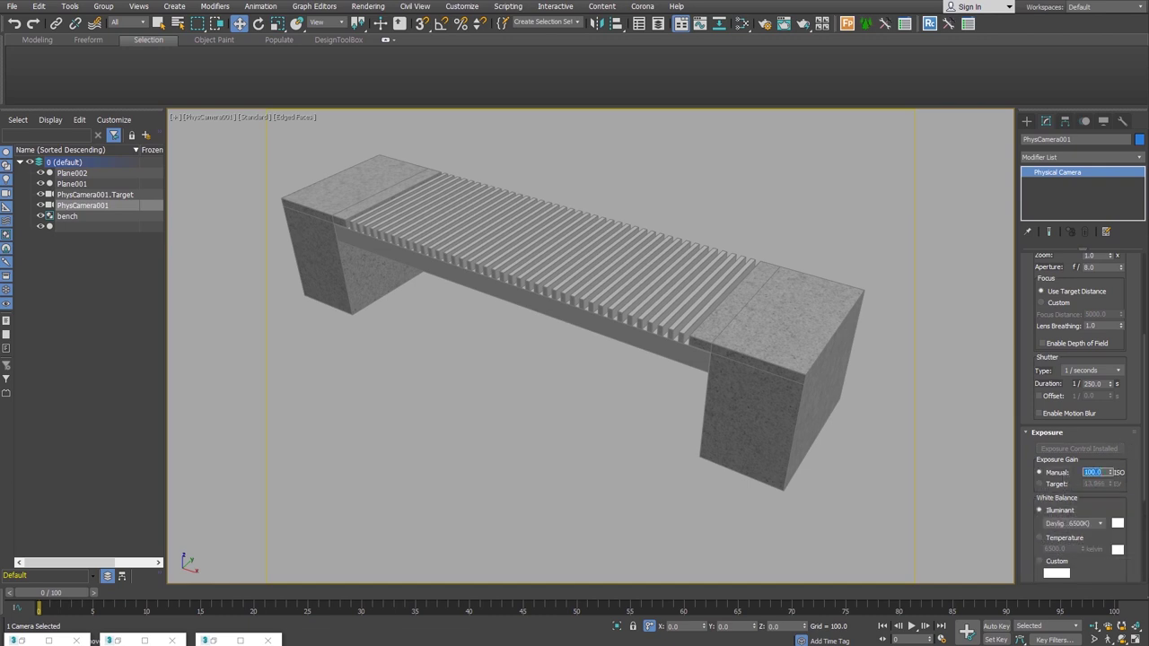
scroll(1086, 538, "down", 3)
left_click(1040, 453)
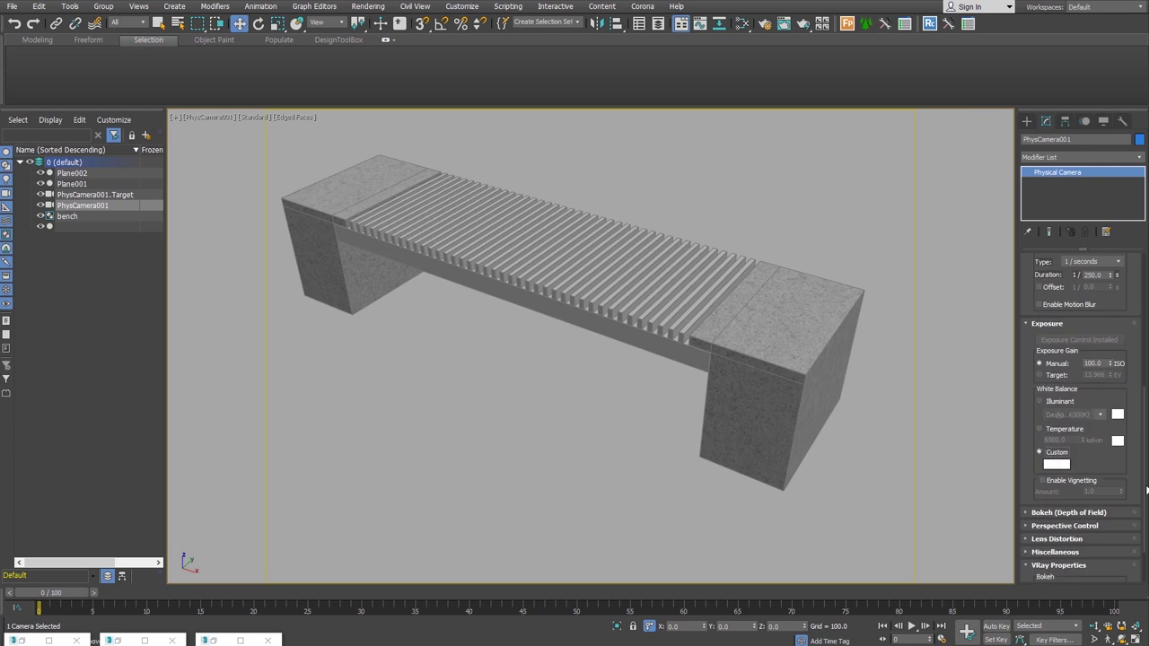
double_click(1094, 276)
scroll(1019, 376, "up", 3)
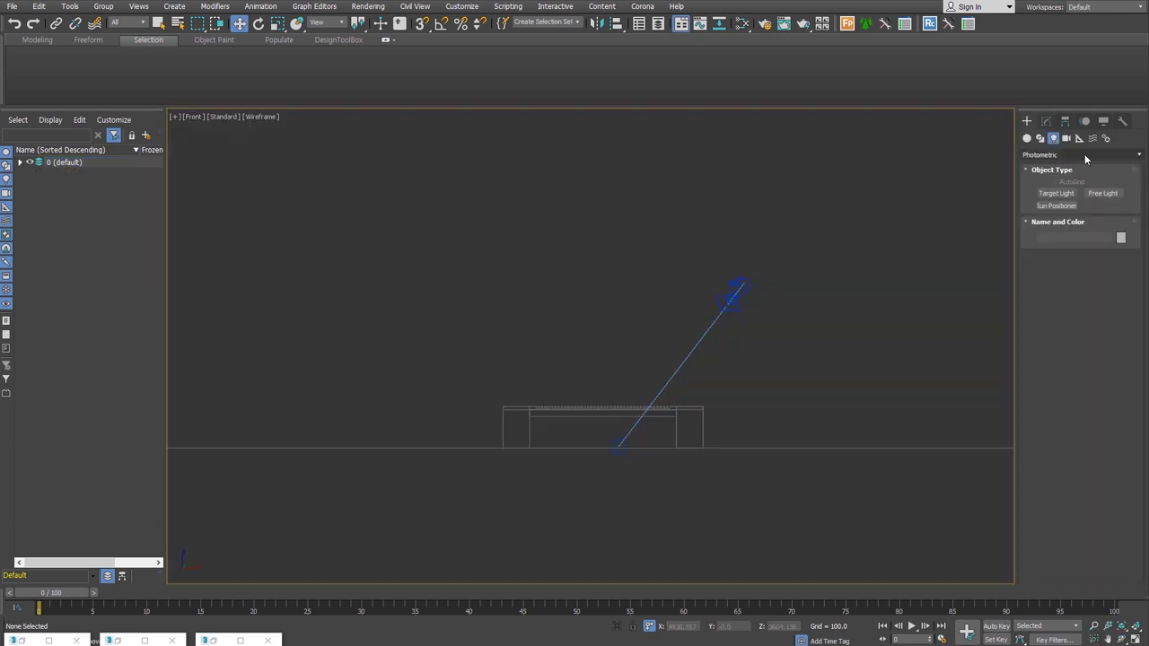
Step: Create a VRaySun in the Front view aimed at the bench, accepting the VRaySky environment
left_click(1084, 155)
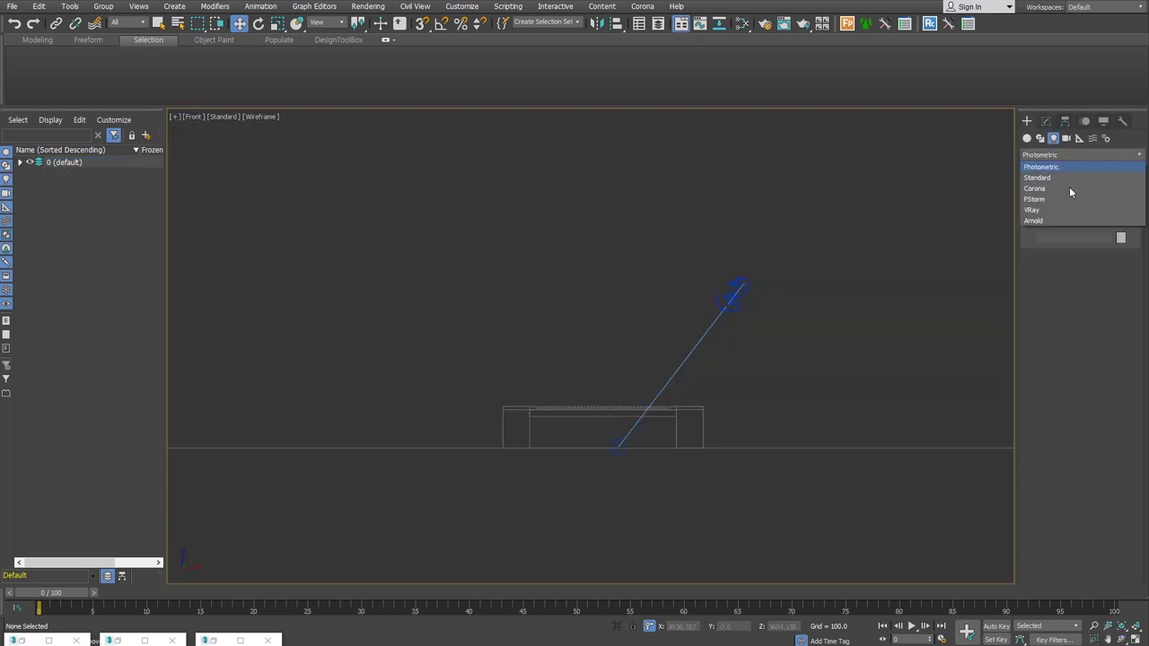
left_click(1068, 209)
left_click(1104, 205)
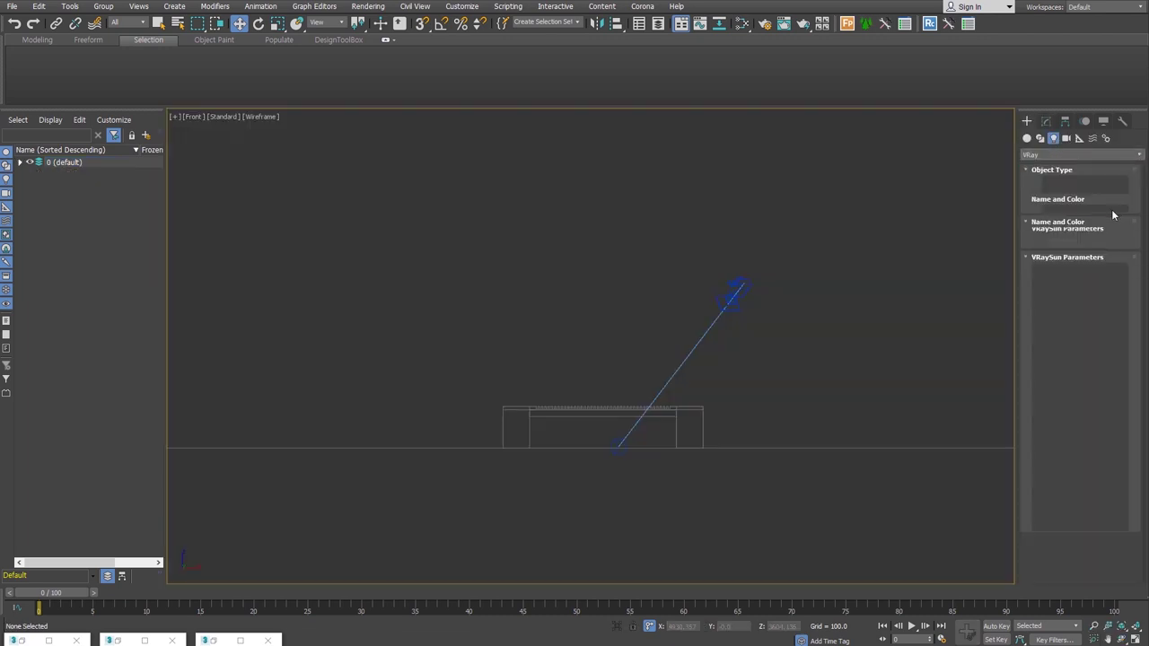
middle_click_drag(429, 222, 446, 282)
left_click_drag(331, 150, 626, 502)
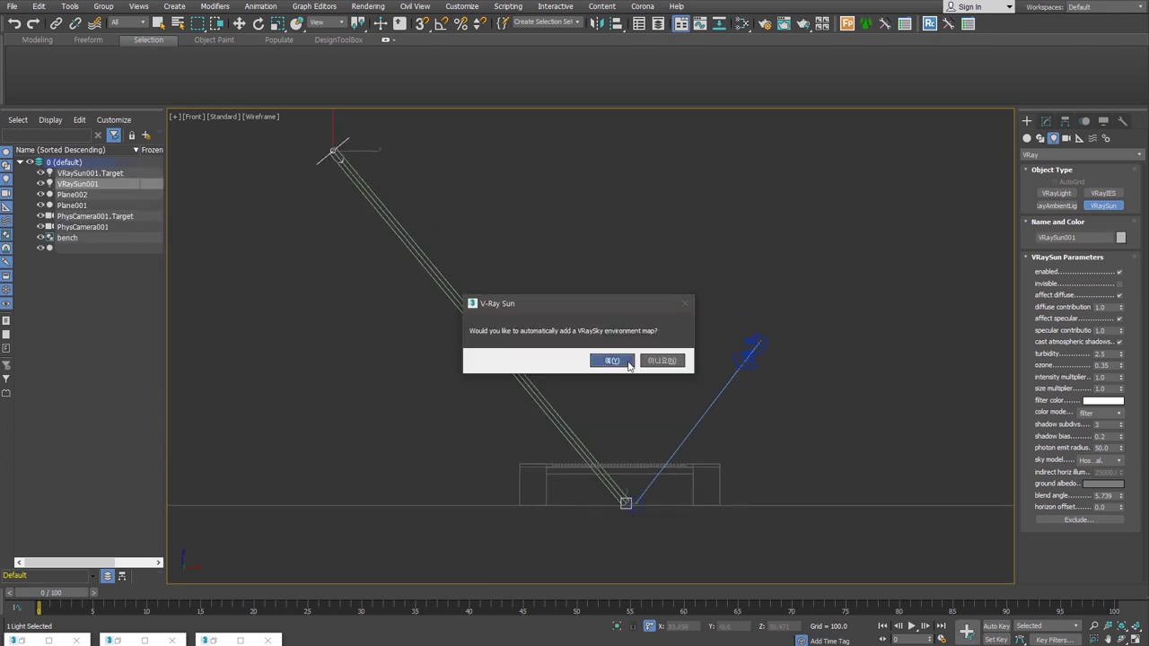
left_click(612, 360)
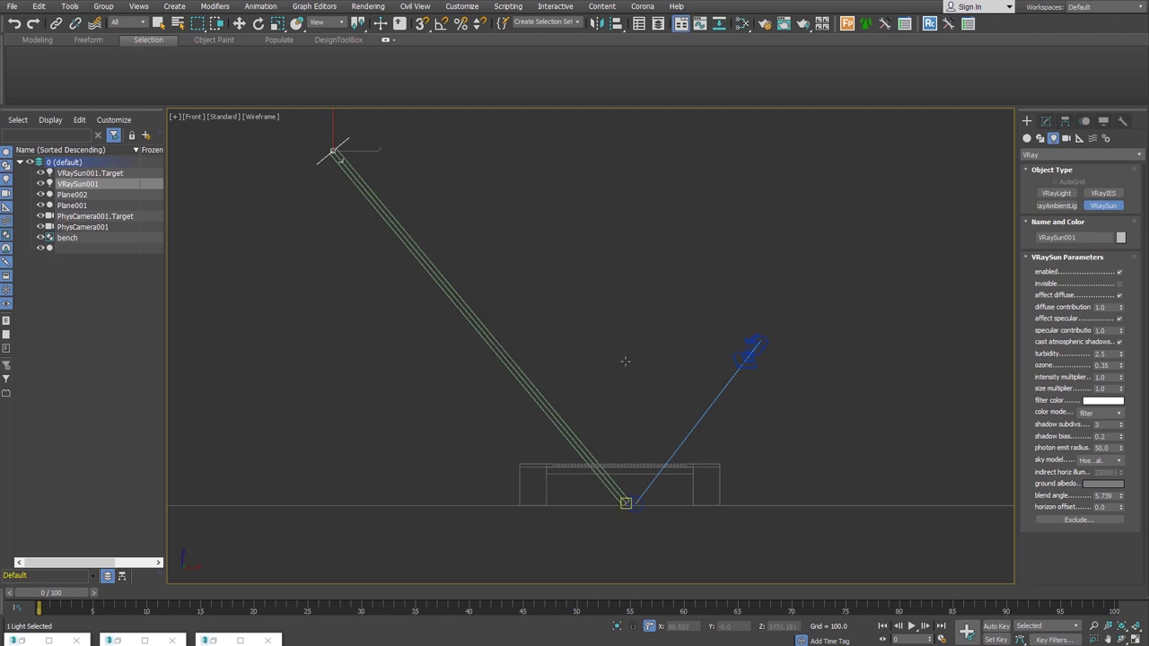
Step: Move the sun to a low side angle and look through the physical camera
key("w")
middle_click_drag(652, 417, 602, 489, "alt")
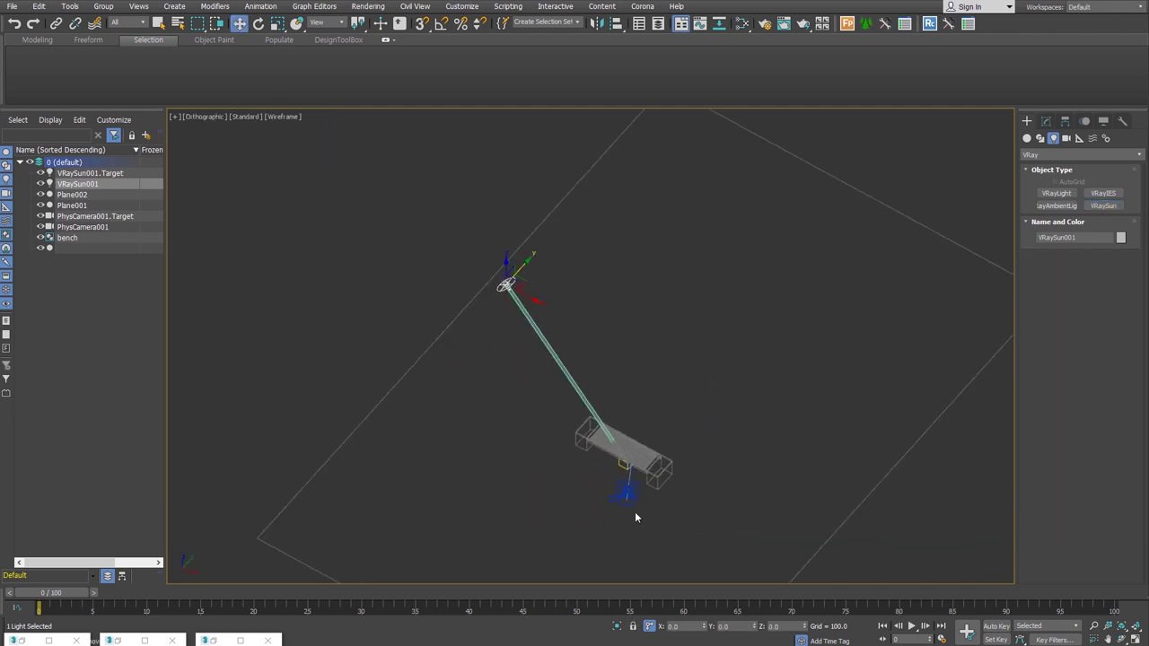
left_click_drag(519, 267, 448, 419)
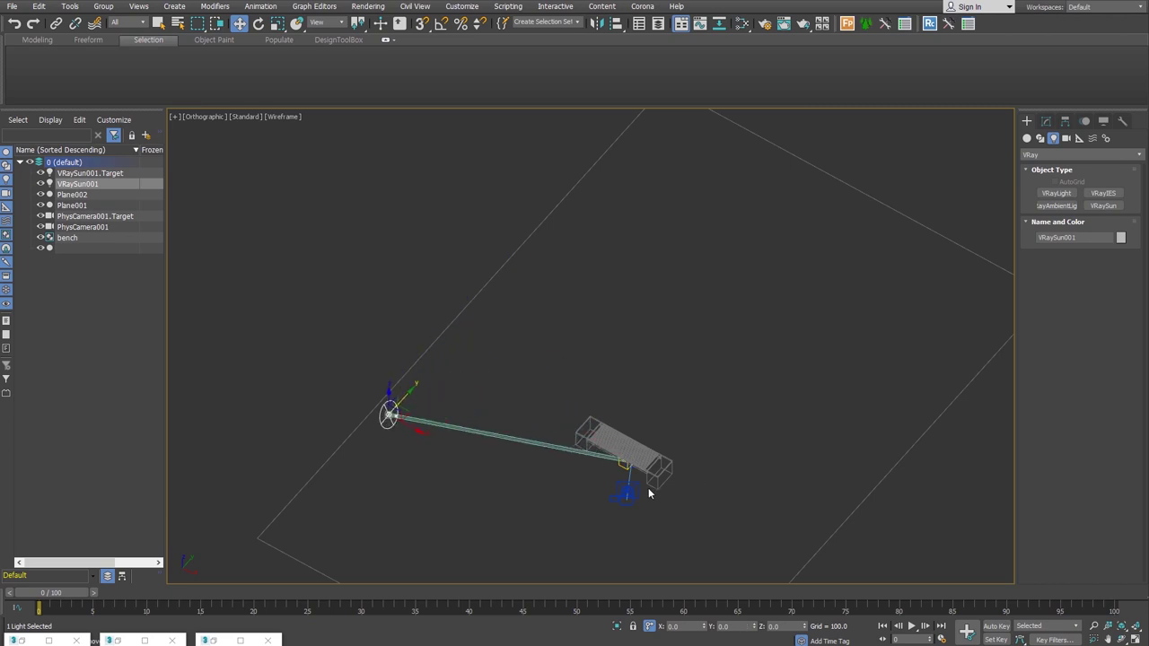
key("c")
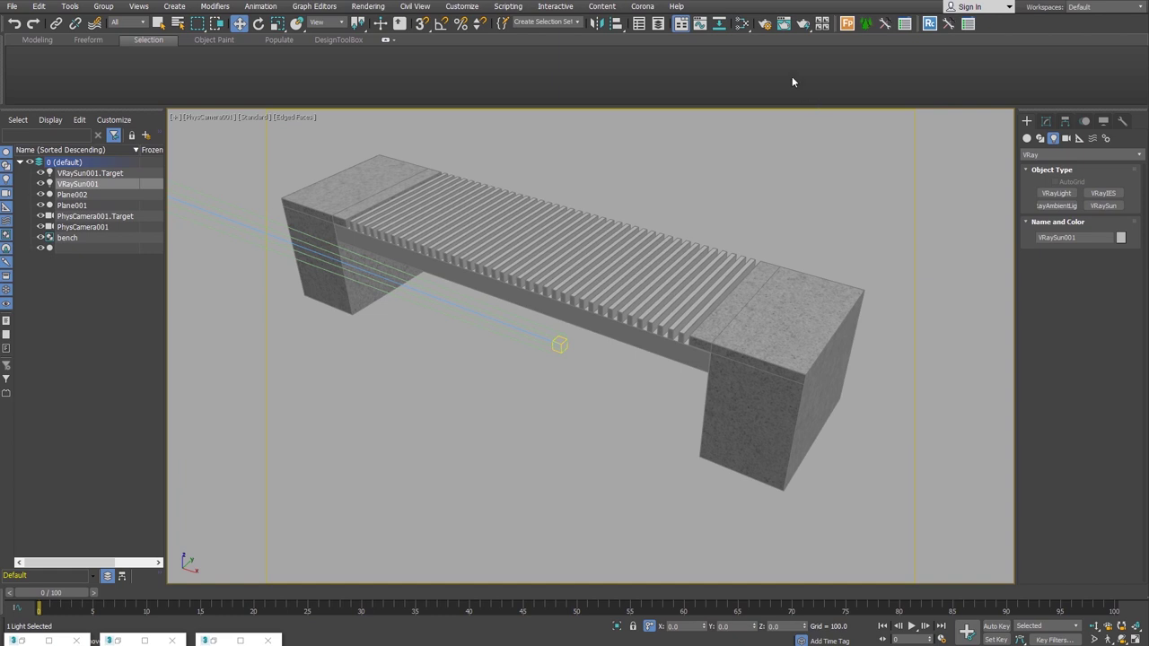
Step: Set the output width to 600 and review V-Ray antialiasing, filter and colour mapping
left_click(763, 27)
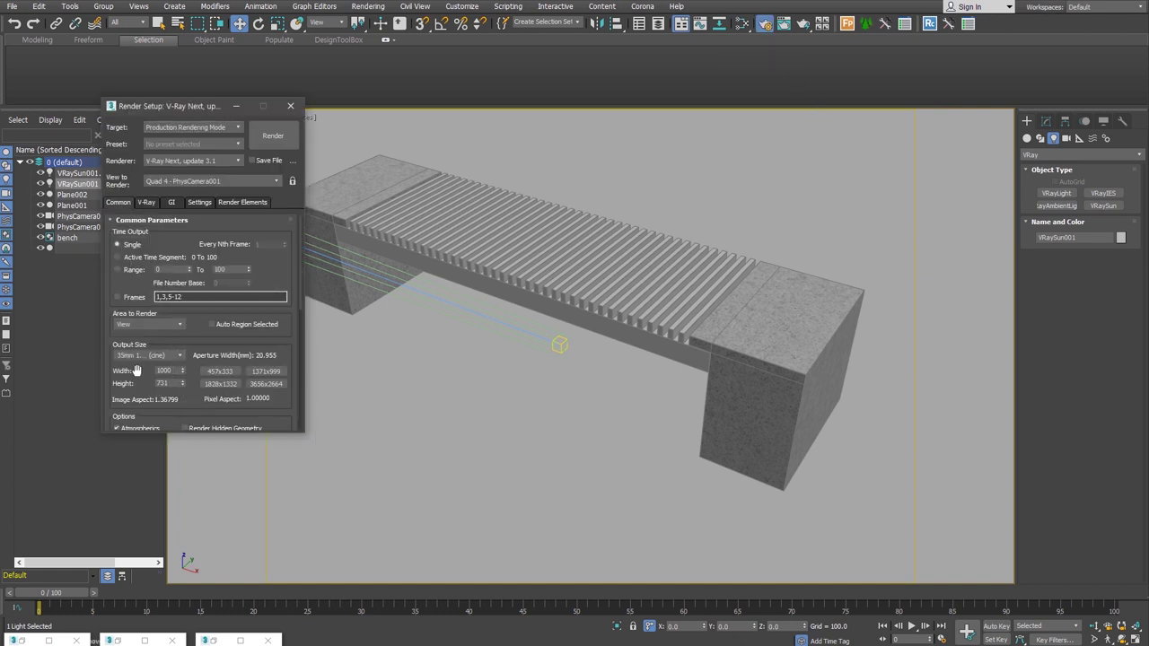
double_click(163, 371)
type("600")
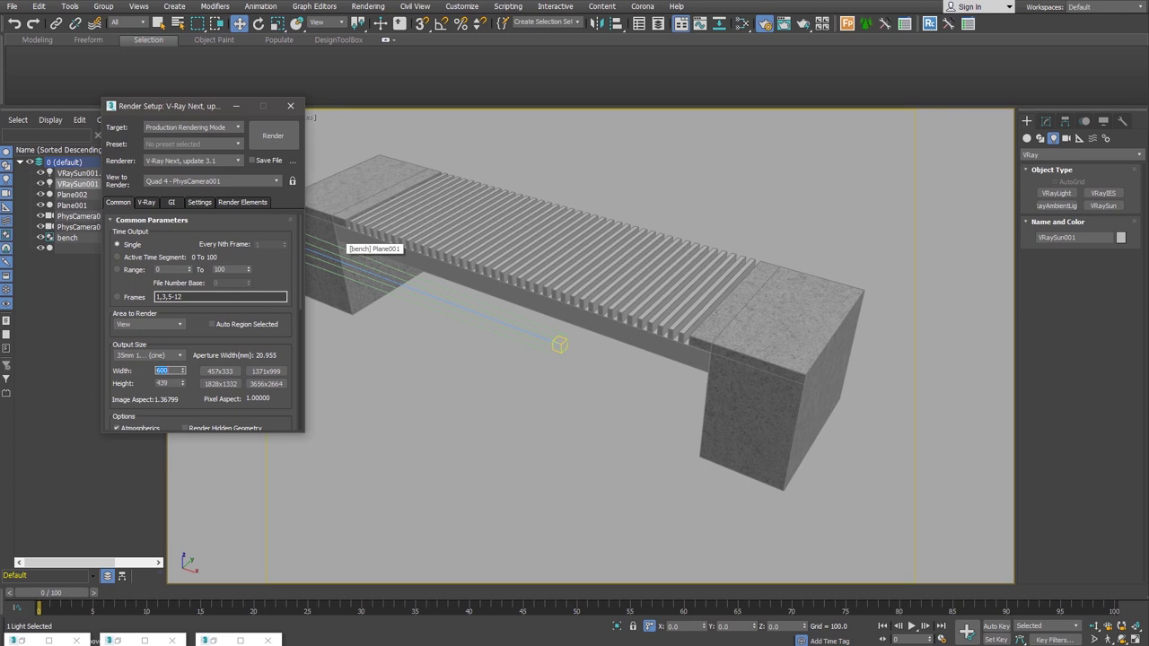
left_click(144, 203)
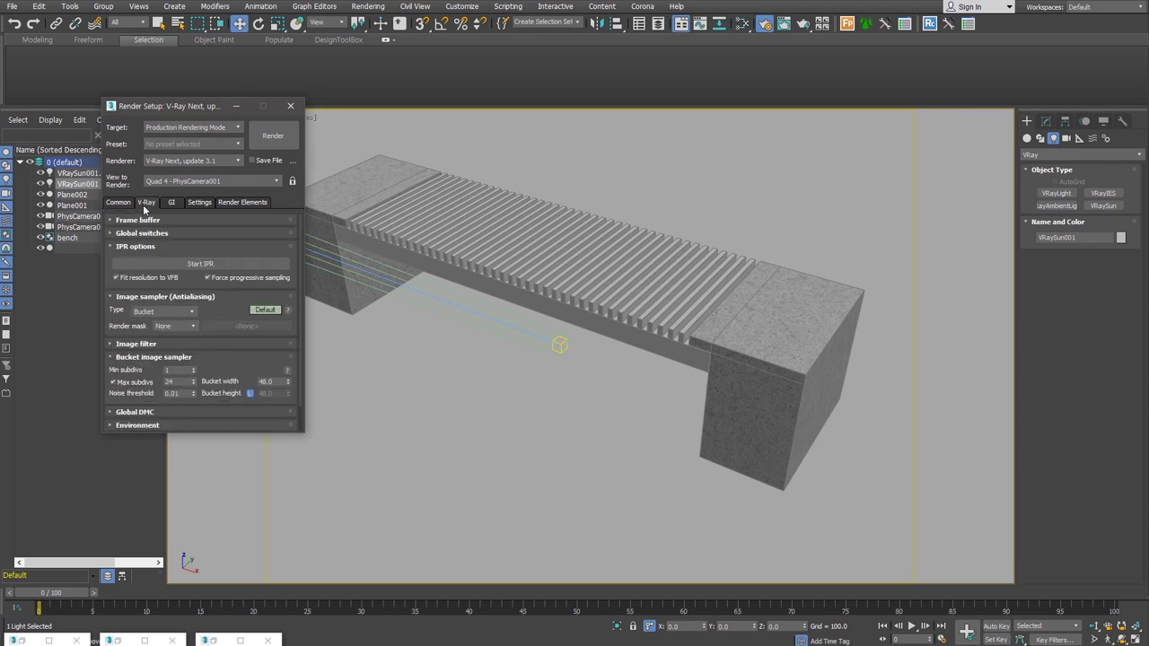
left_click(228, 297)
left_click(172, 309)
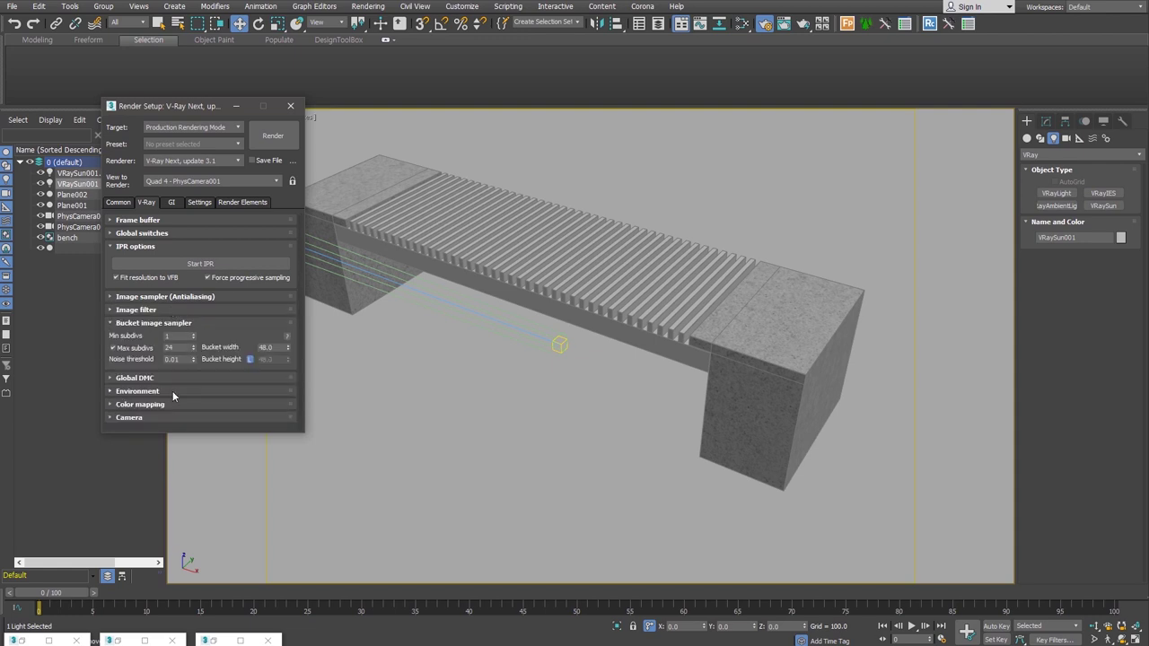
left_click(169, 406)
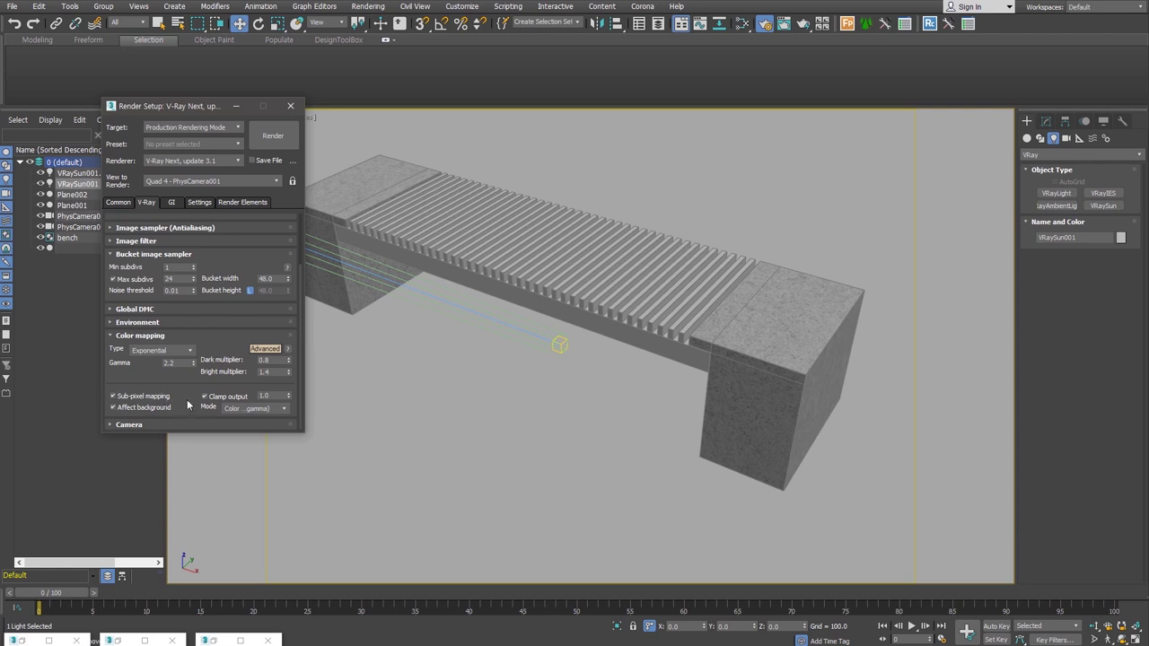
Step: Review irradiance map and light cache GI, system settings and render elements
left_click(171, 203)
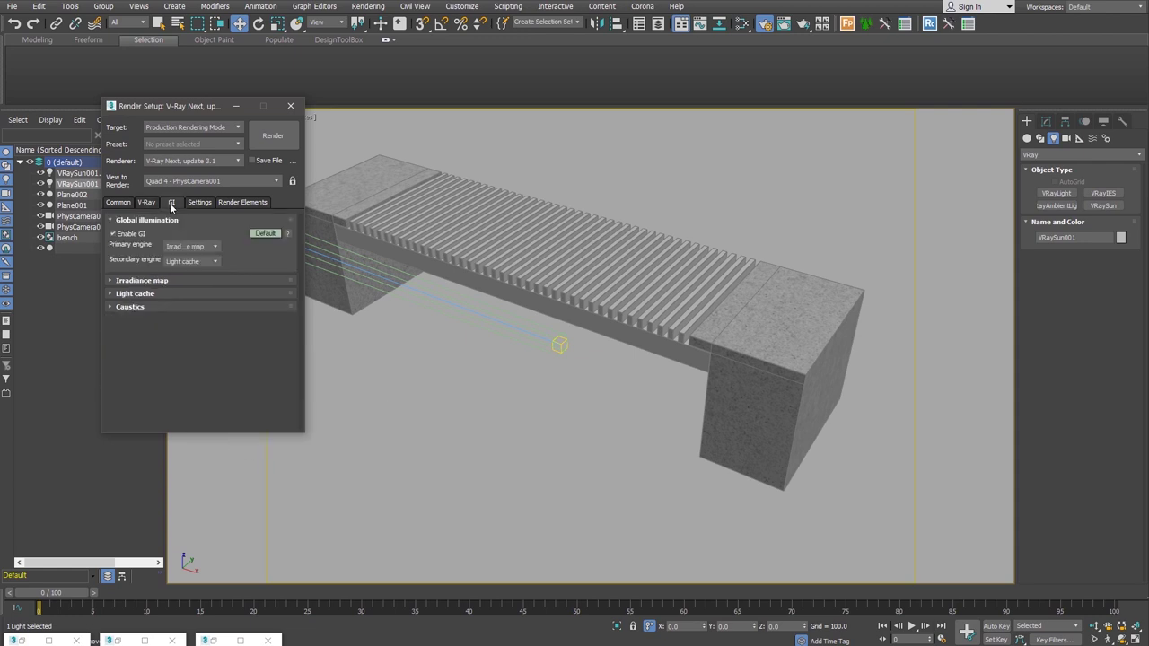
left_click(205, 280)
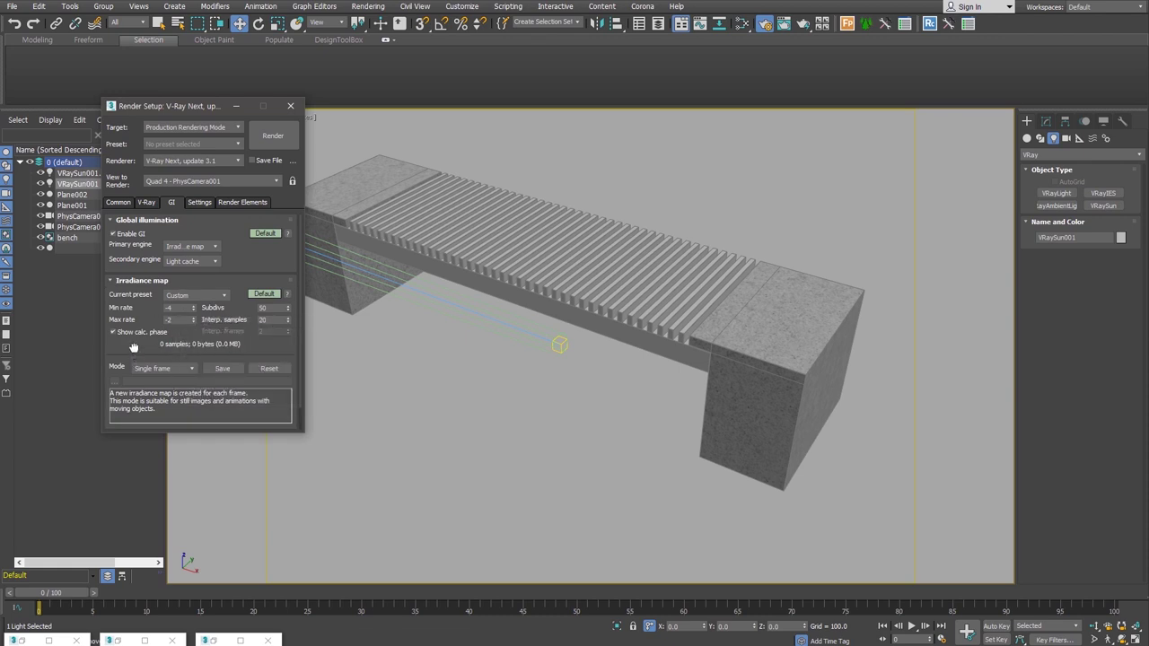
scroll(165, 413, "down", 1)
left_click(135, 411)
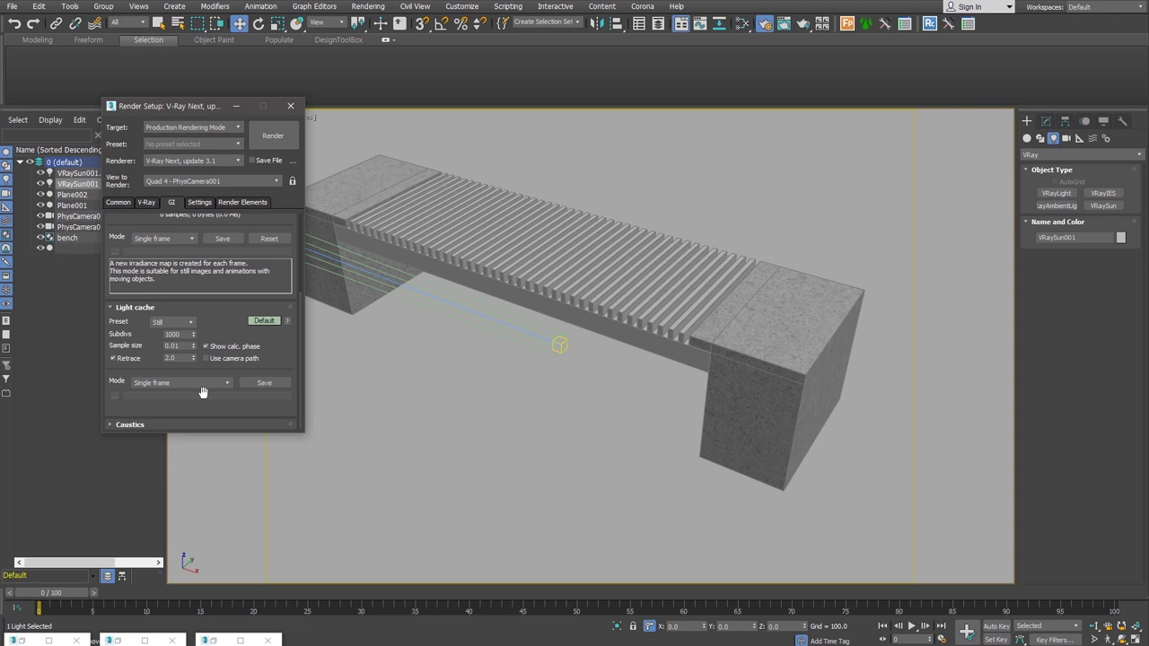
left_click(199, 204)
left_click(232, 204)
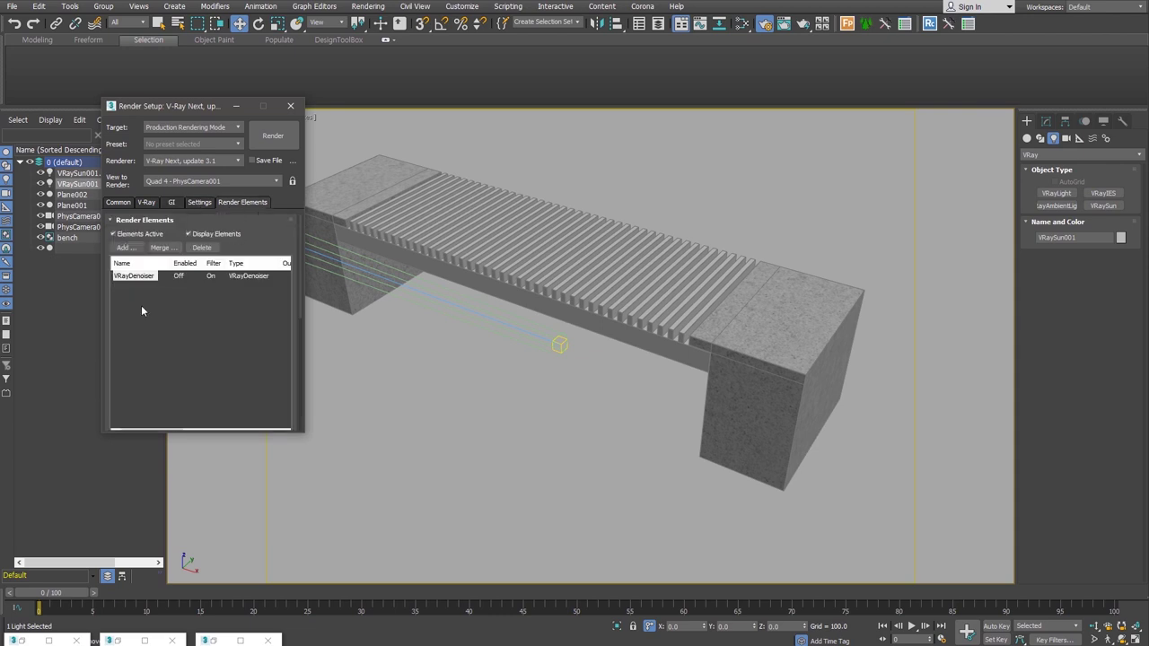
left_click(117, 202)
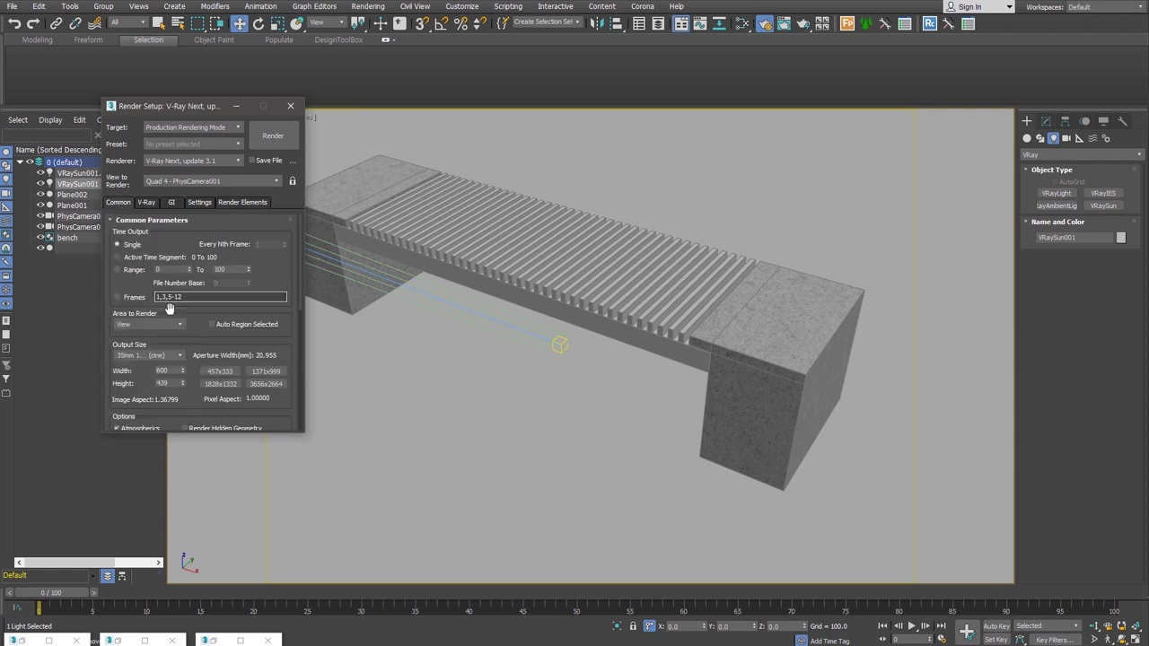
Step: Render the bench from the camera, start interactive rendering, and arrange the render windows
left_click(271, 136)
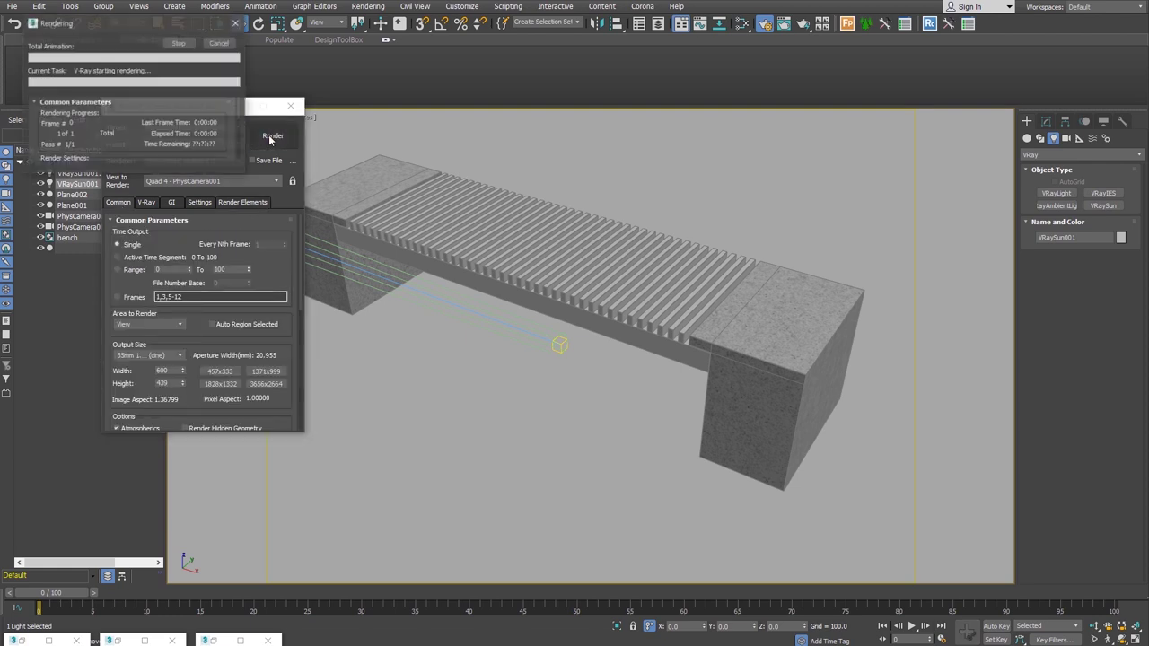
left_click_drag(557, 190, 690, 154)
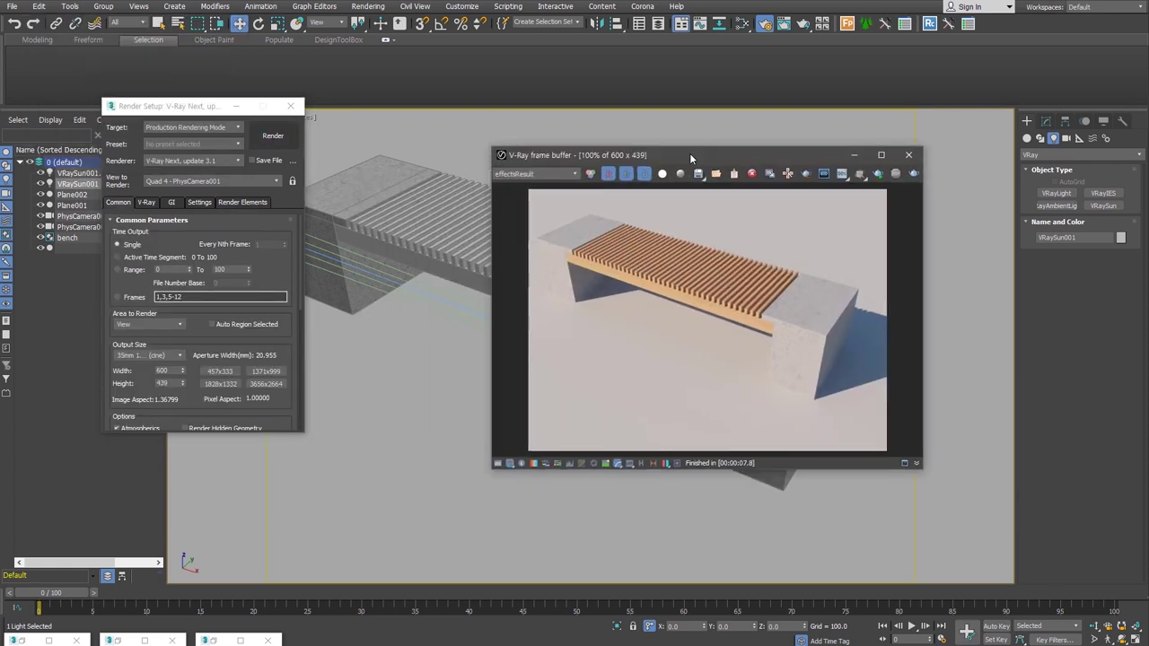
left_click(877, 178)
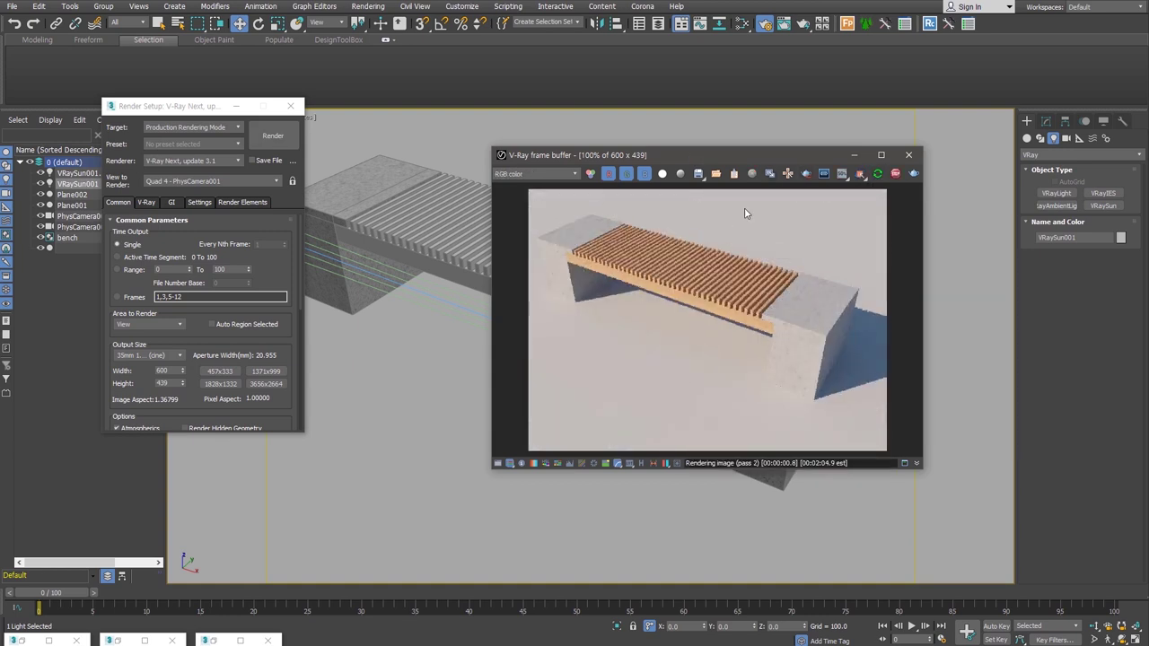
mouse_move(768, 158)
left_mouse_down()
mouse_move(905, 95)
mouse_move(912, 80)
left_mouse_up()
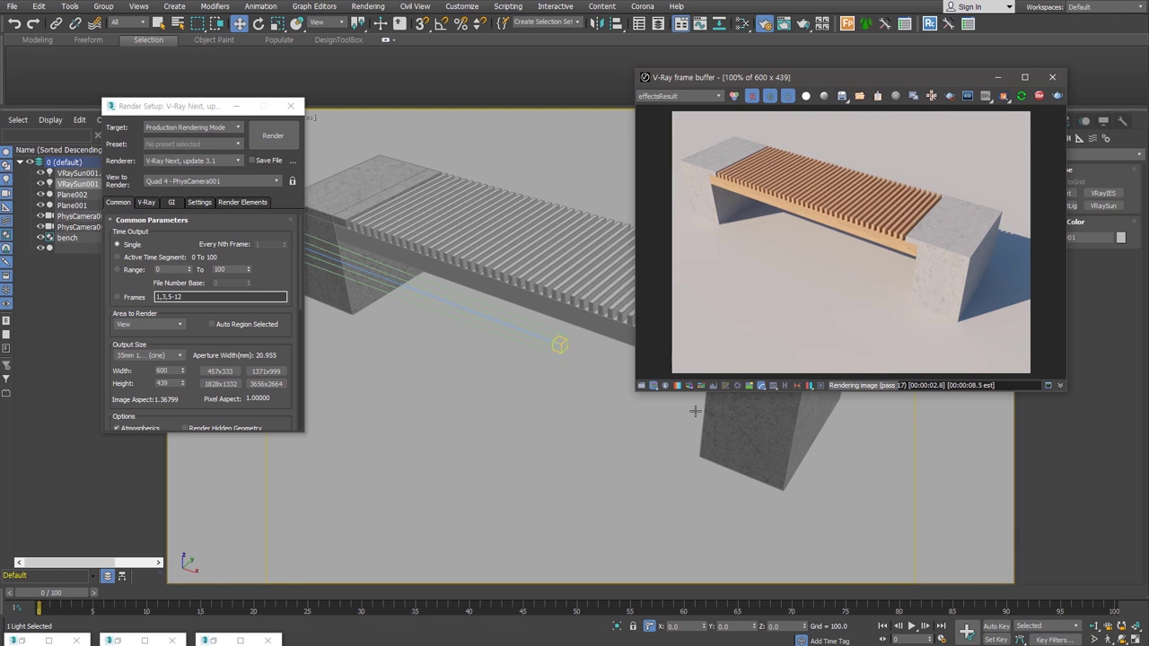
middle_click_drag(607, 355, 425, 203, "alt")
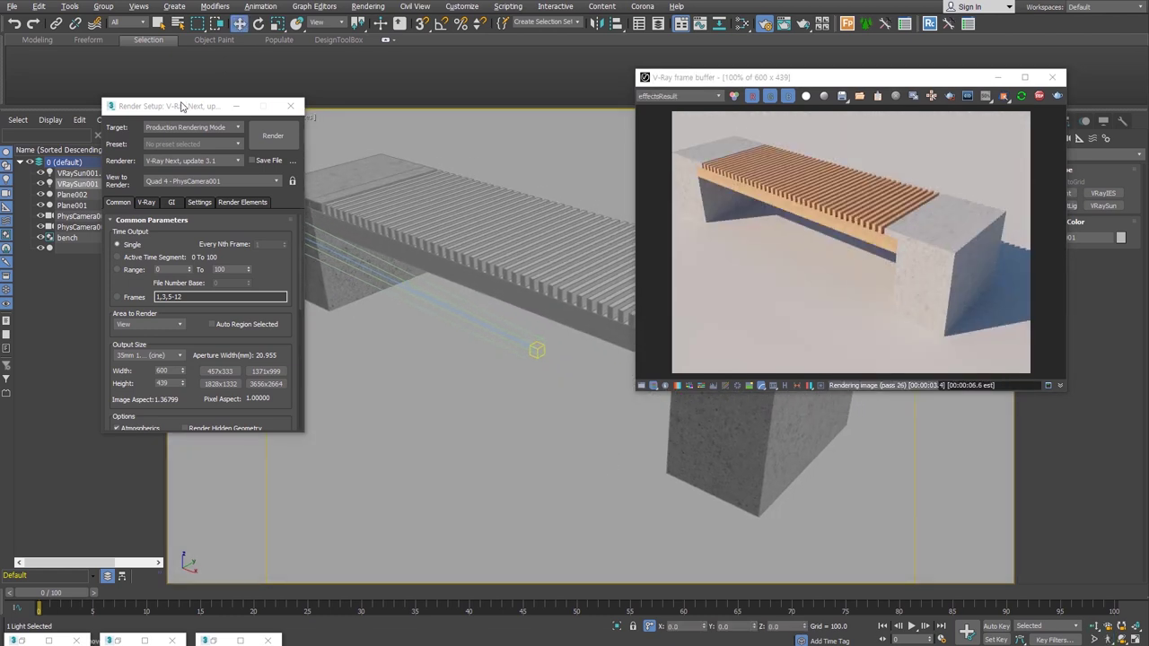
left_click_drag(178, 108, 90, 103)
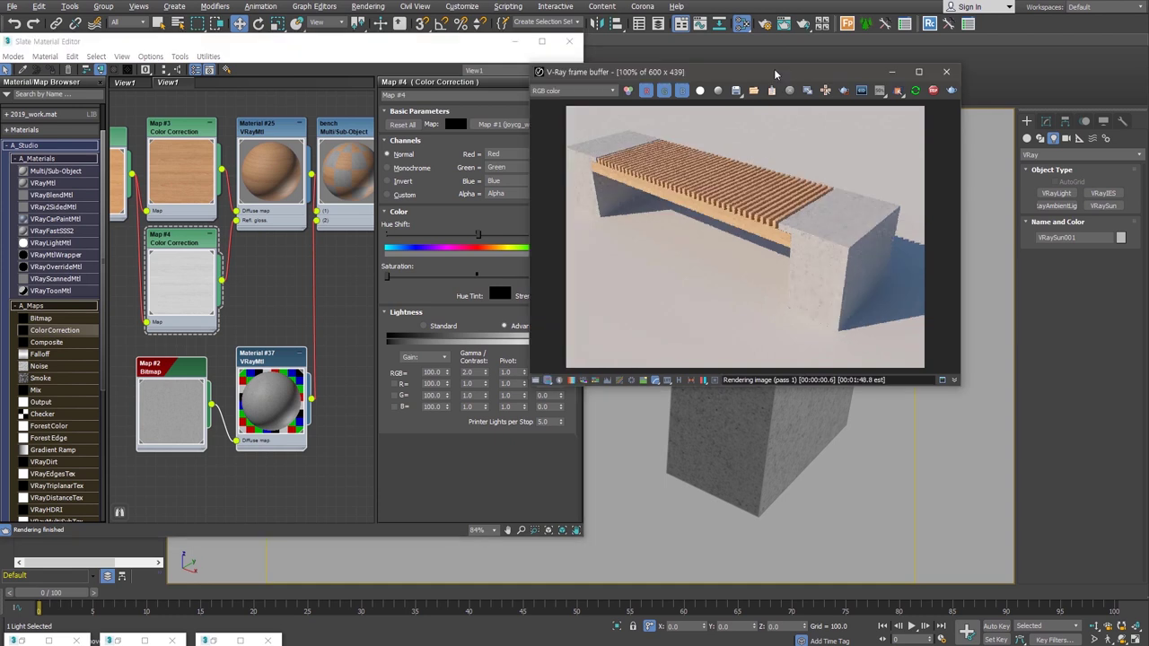
left_click_drag(718, 72, 781, 63)
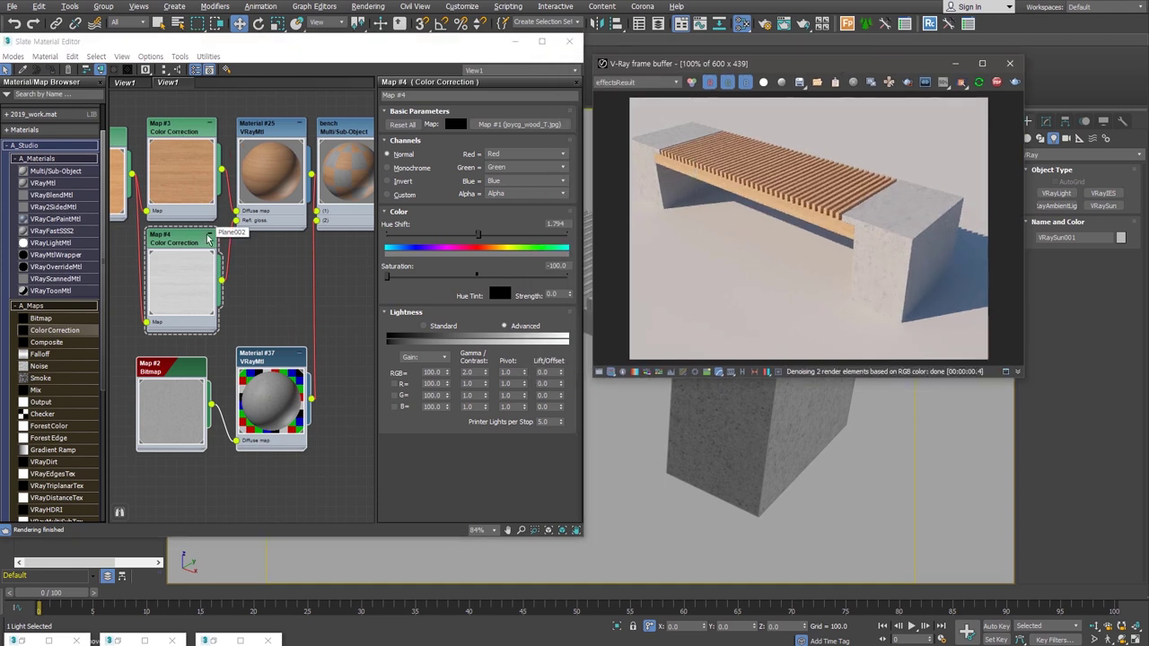
Step: Set Map #3 gamma to 0.71, Material #25 reflection to 220 grey, and Map #4 gamma to 2.6
double_click(182, 153)
left_click_drag(486, 371, 486, 384)
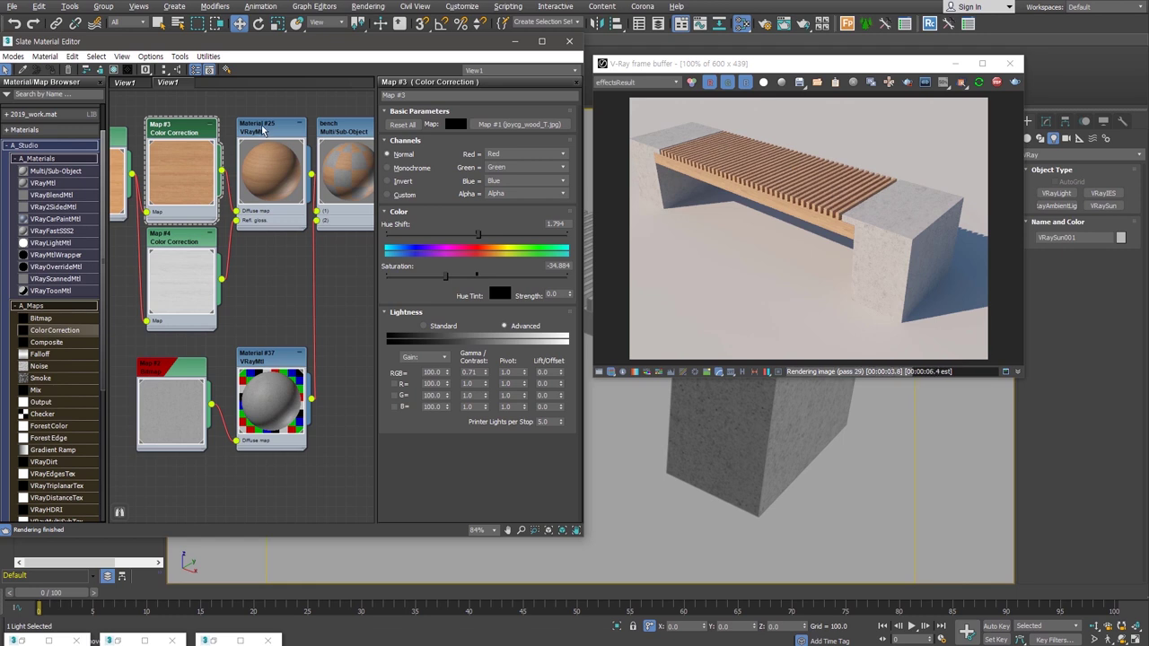
double_click(181, 278)
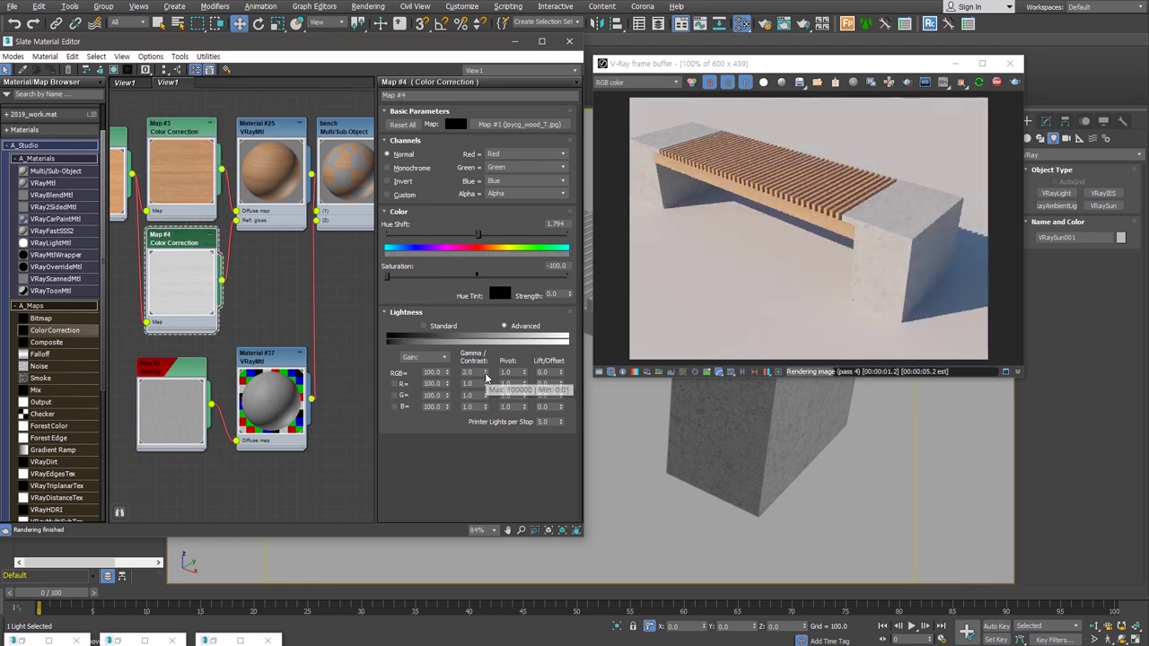
double_click(267, 131)
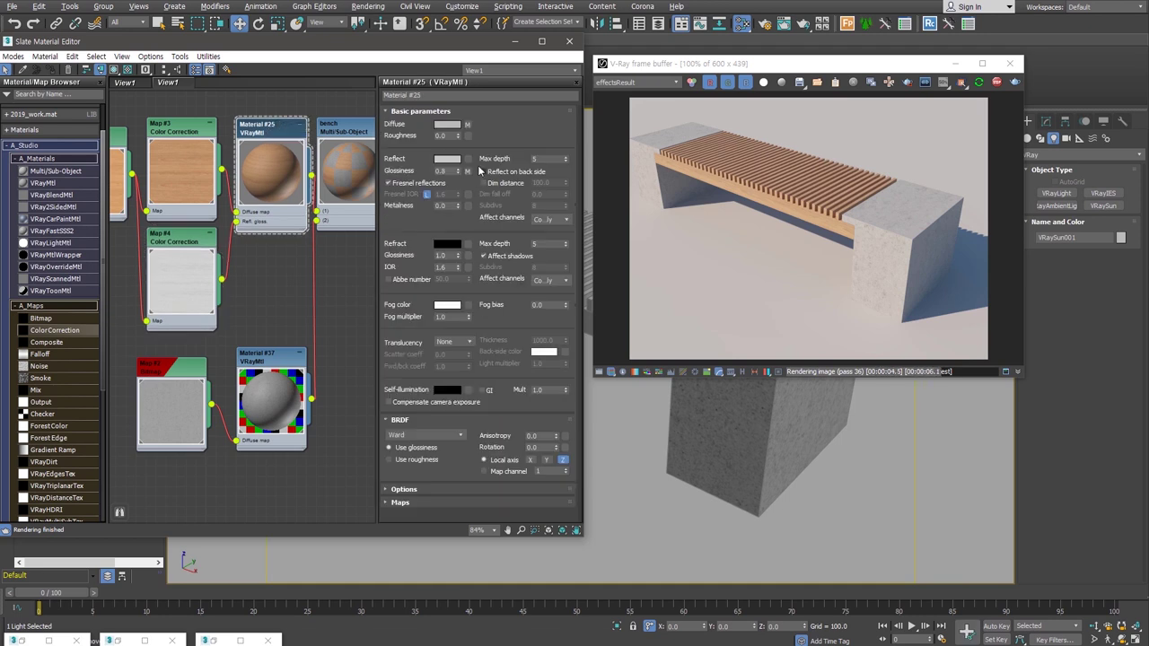
left_click(448, 158)
left_click_drag(444, 124, 454, 124)
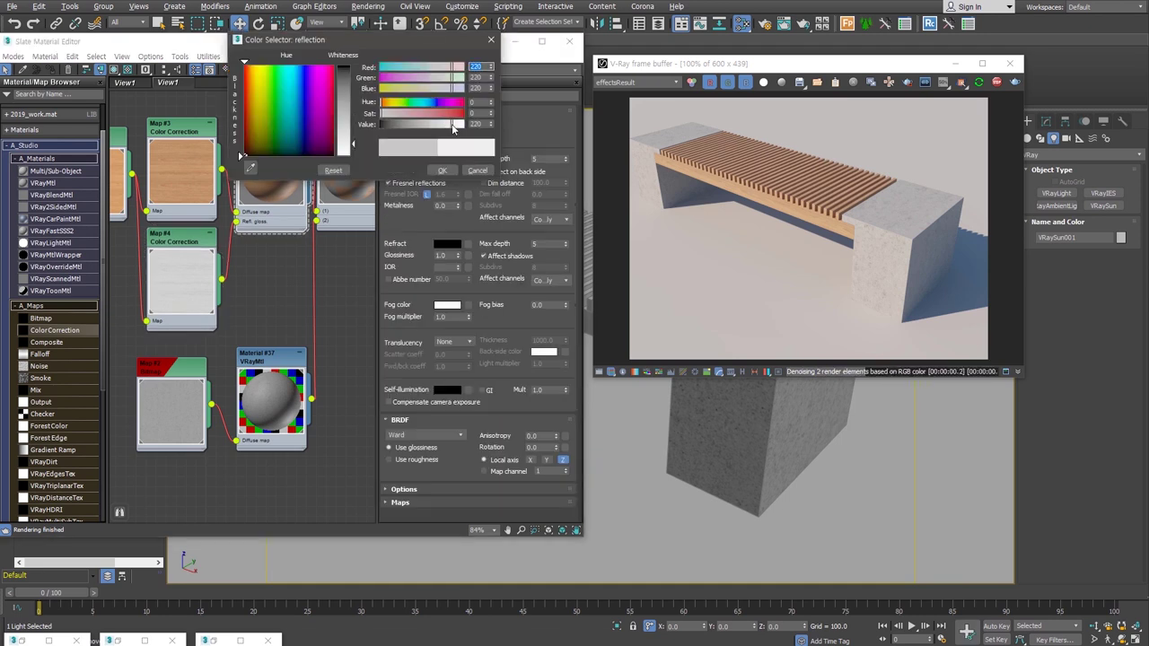
left_click(441, 171)
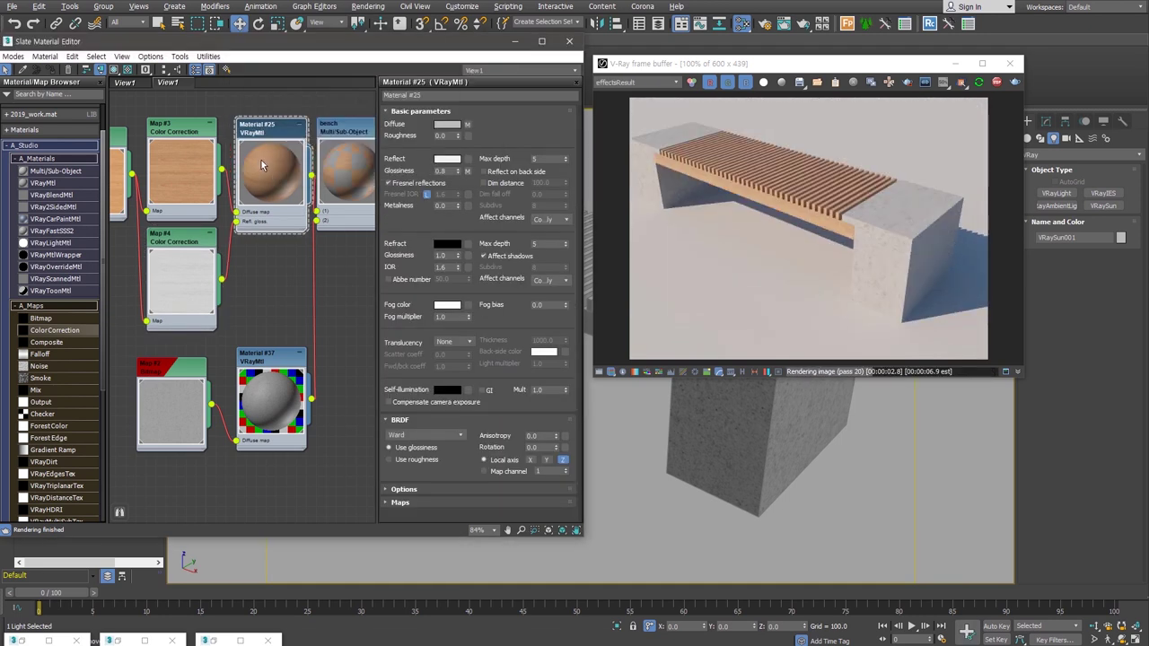
double_click(179, 243)
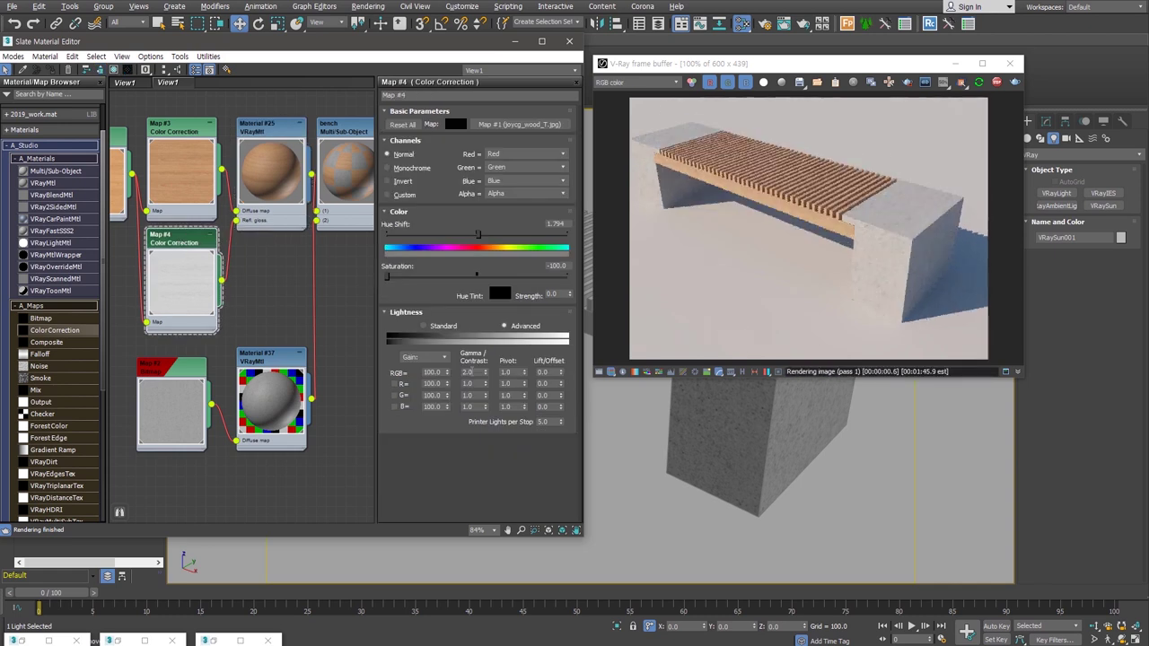
type("2.6")
key("Return")
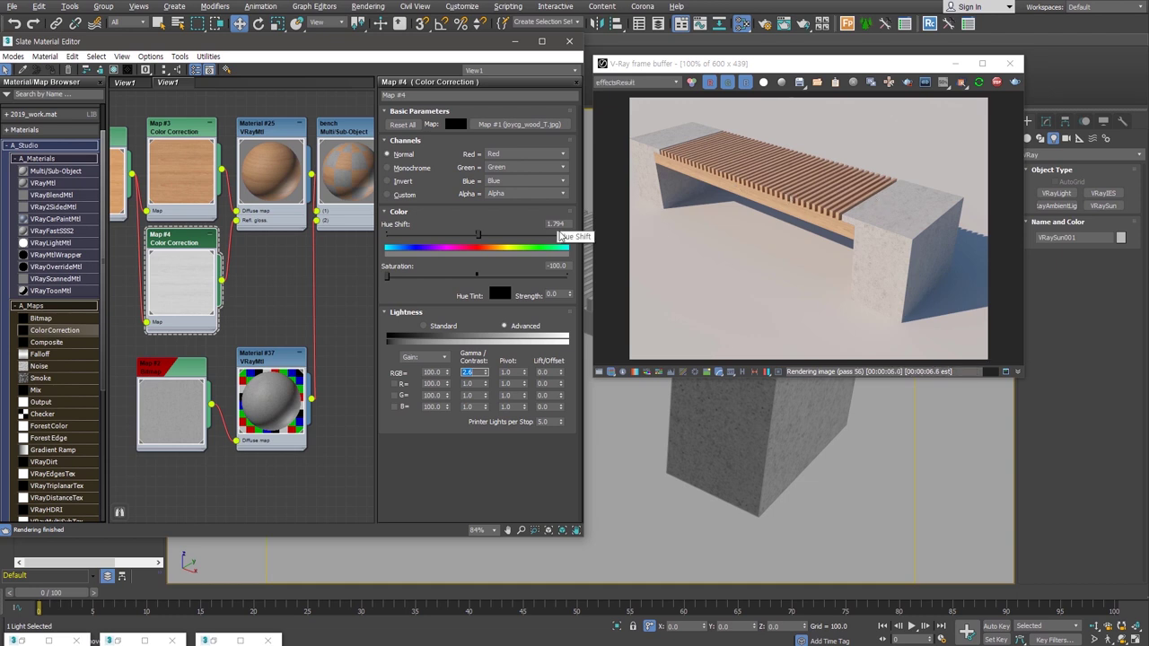
Step: Assign Plane002 a new VRayMtl, Material #38, with a grey 45 diffuse
left_click(638, 489)
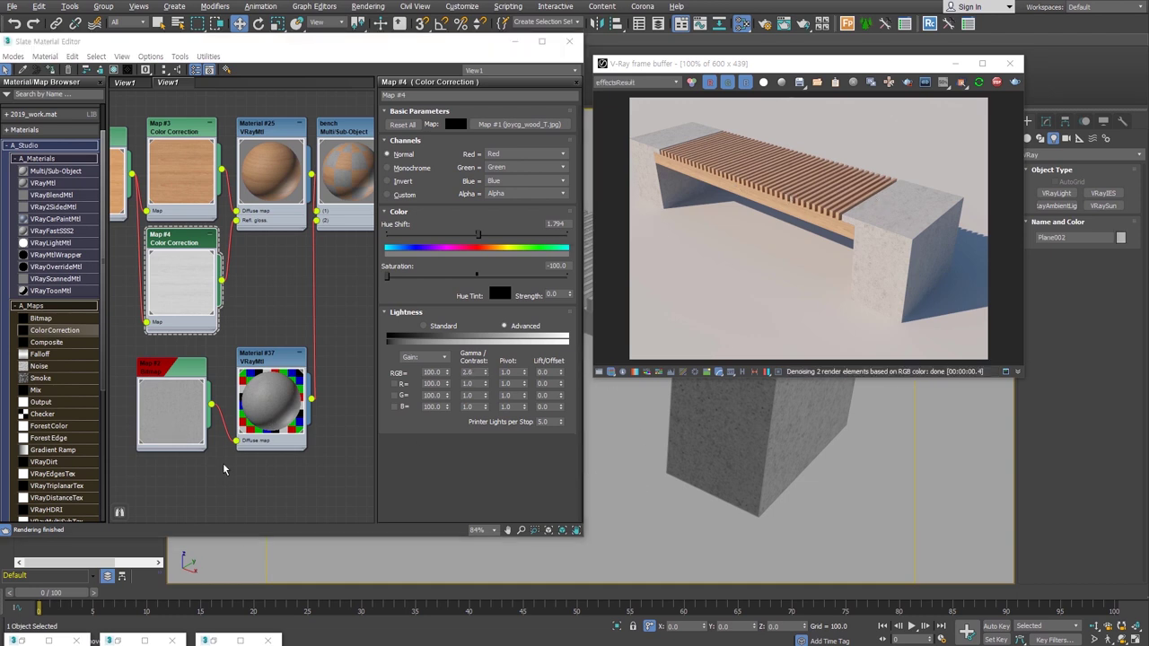
middle_click_drag(225, 469, 225, 243)
left_click_drag(43, 182, 295, 328)
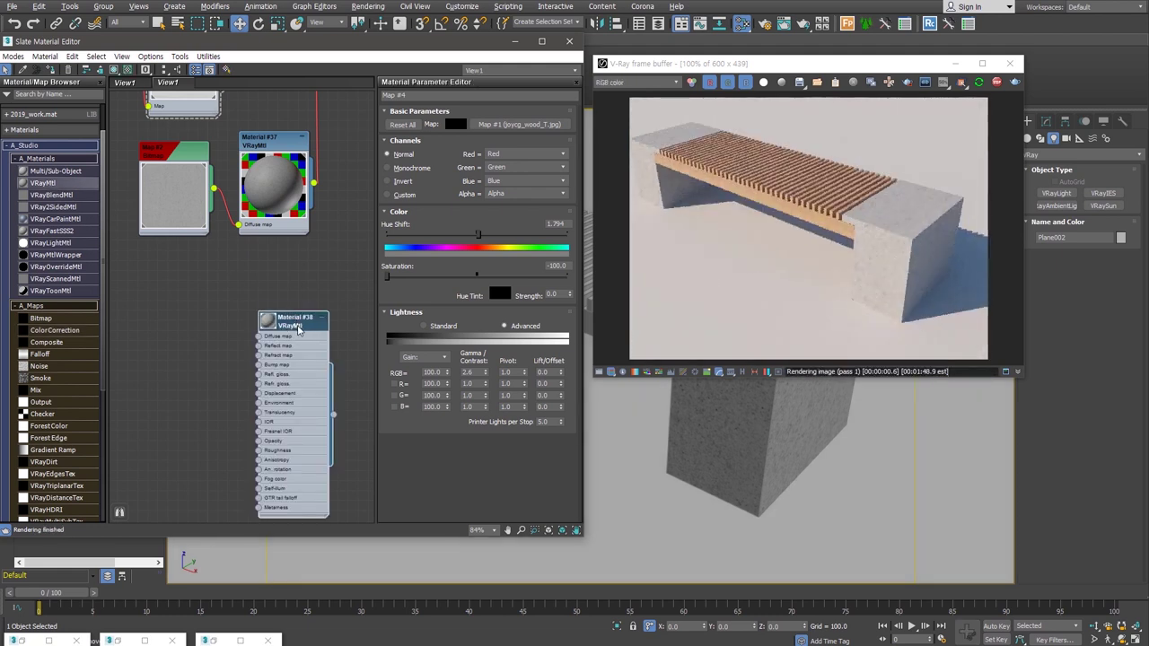
double_click(299, 330)
left_click(395, 121)
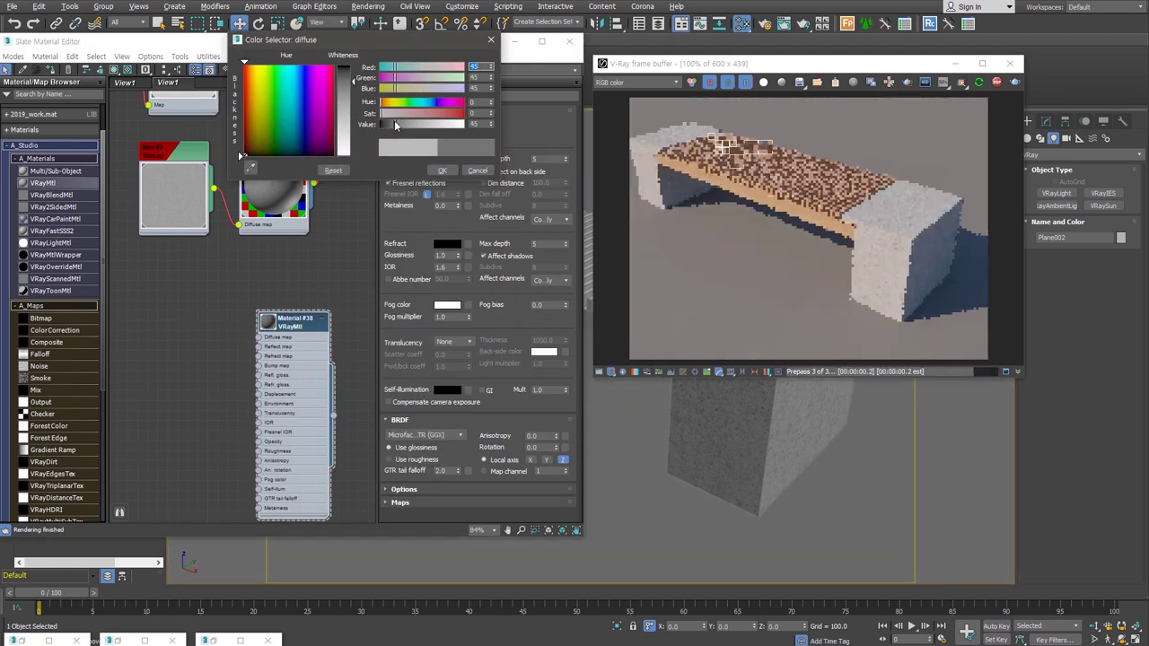
left_click(442, 170)
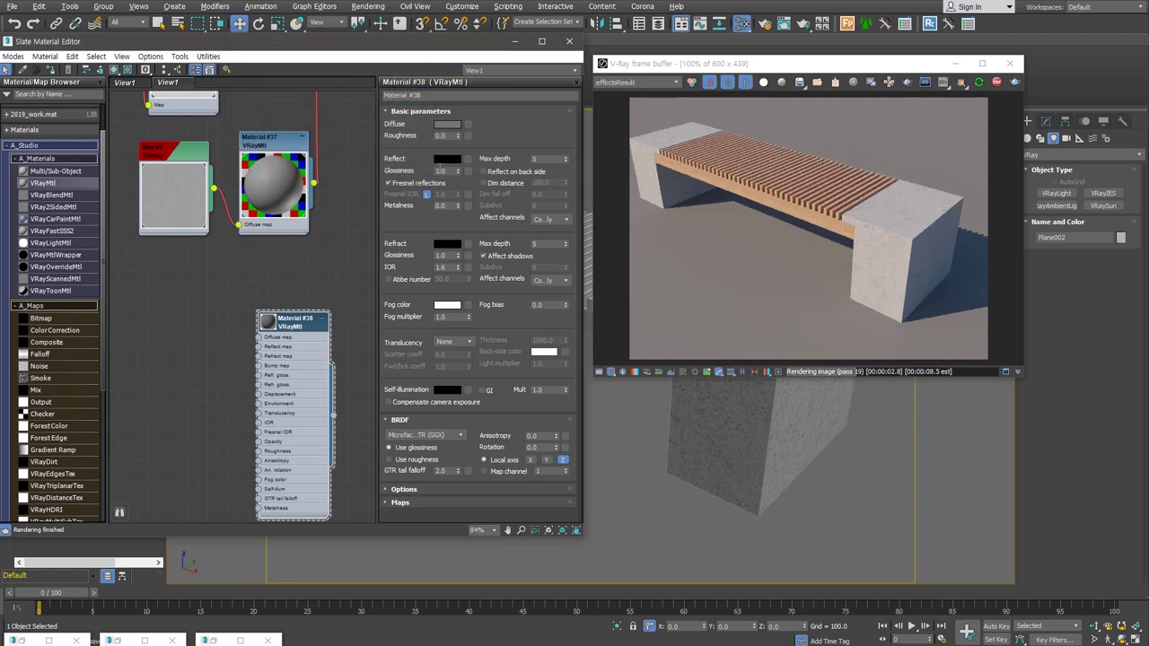
key("m")
middle_click_drag(561, 441, 577, 448)
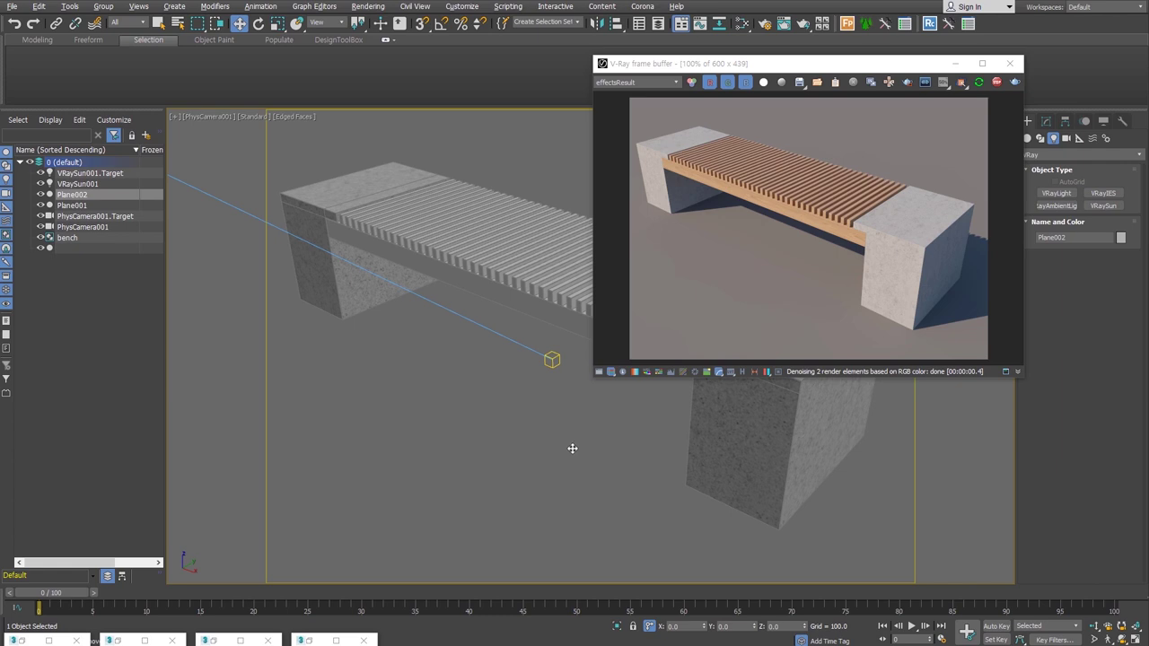
Step: Zoom the camera view, switch to the multi-viewport layout, and open then close Render Setup
scroll(717, 456, "up", 3)
scroll(704, 462, "up", 3)
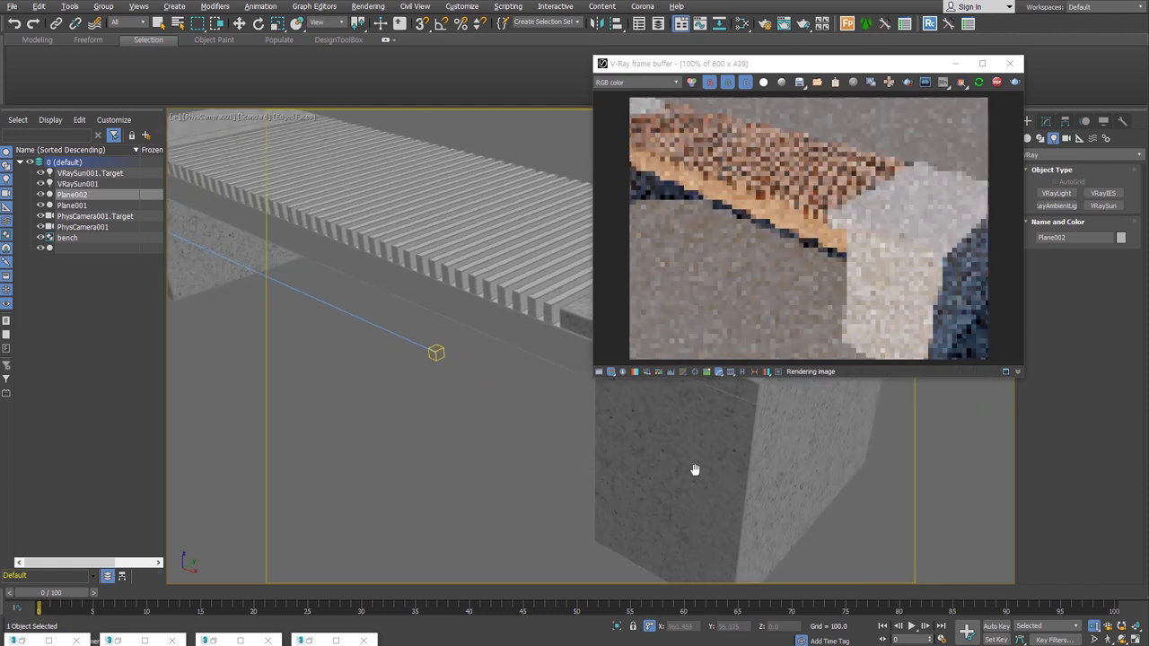
scroll(686, 445, "up", 3)
scroll(681, 435, "up", 3)
scroll(684, 431, "down", 2)
scroll(684, 429, "down", 1)
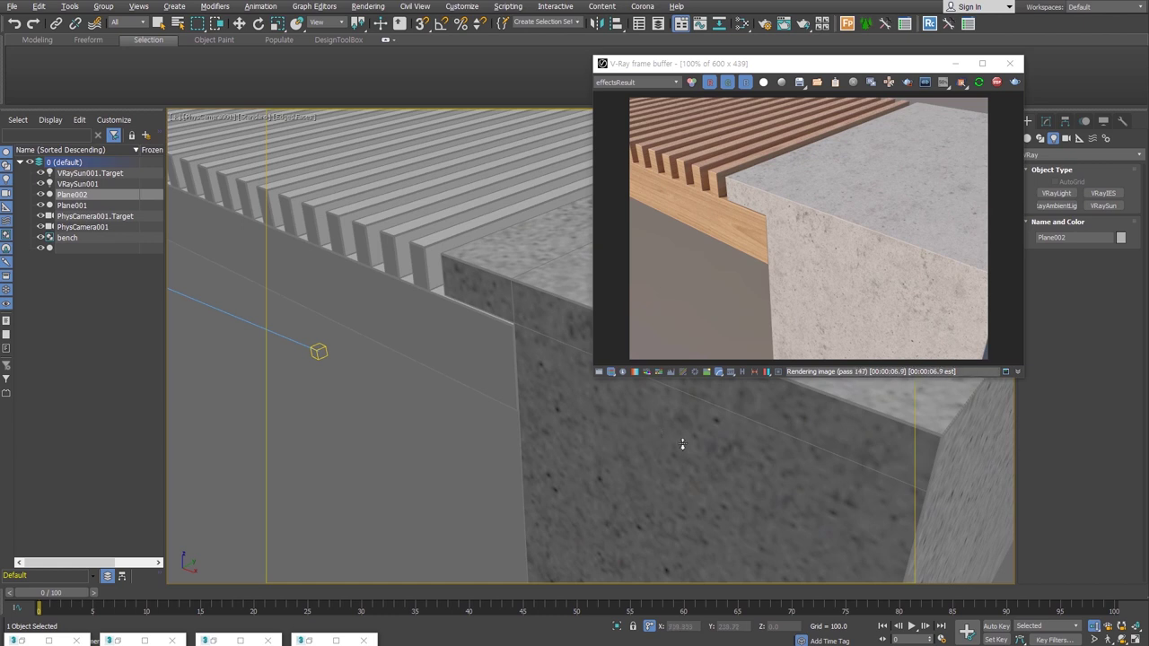
left_click(1135, 640)
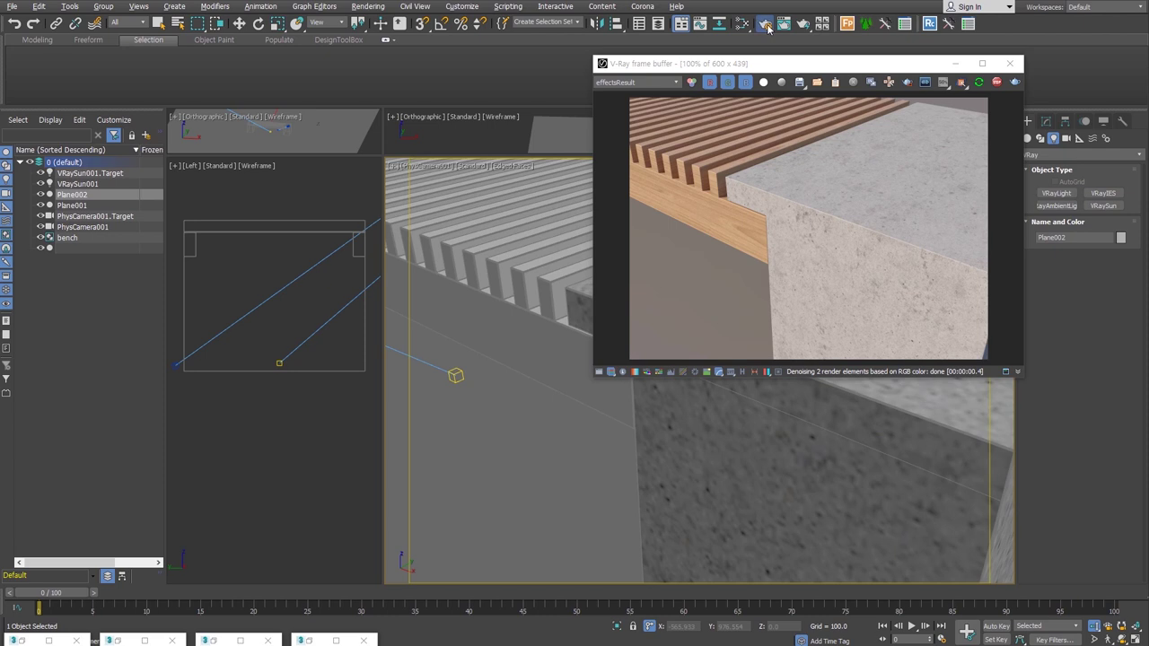
left_click(765, 25)
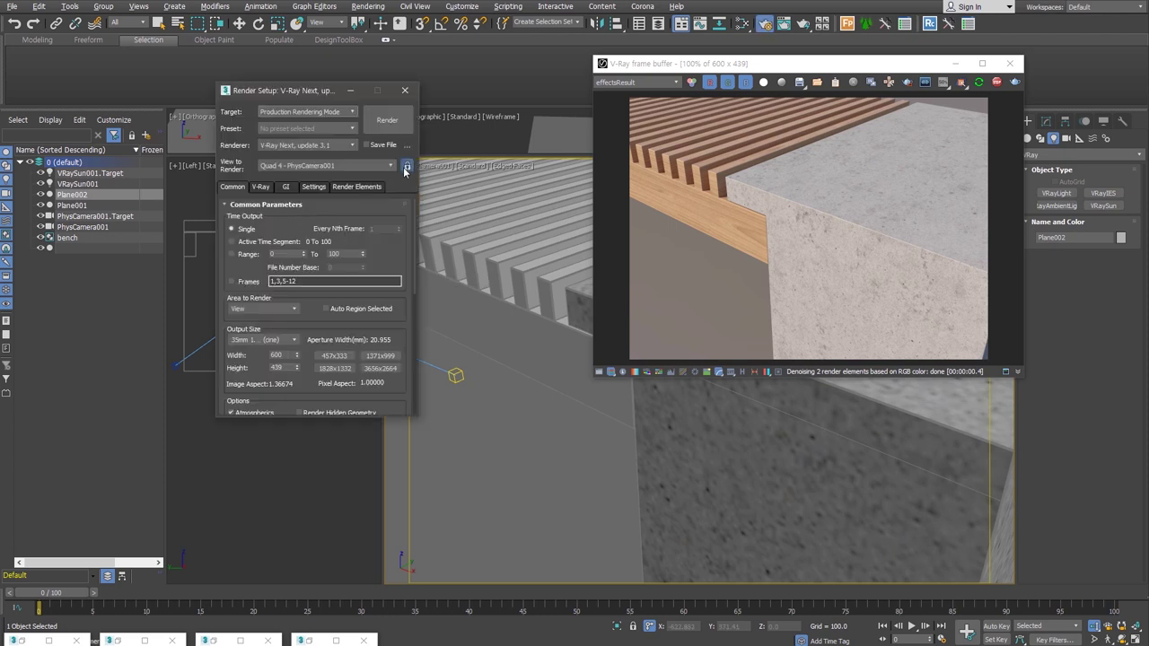
left_click(350, 90)
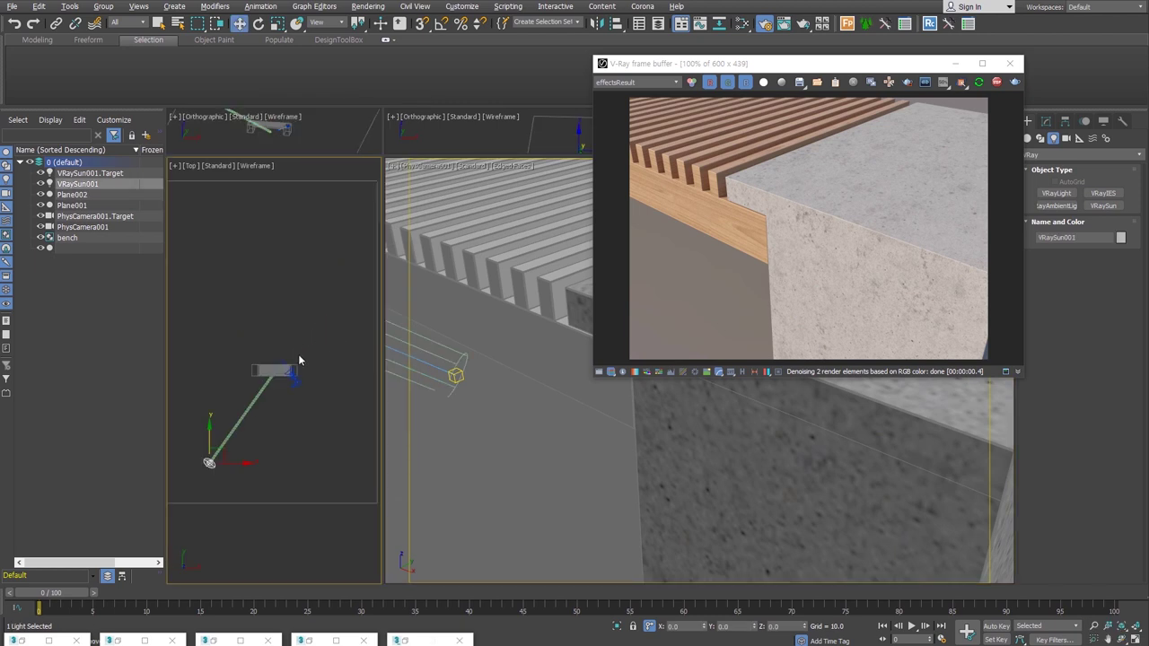
Step: Reposition VRaySun001 in the Top viewport to change the light direction and shadows
left_click_drag(222, 451, 240, 322)
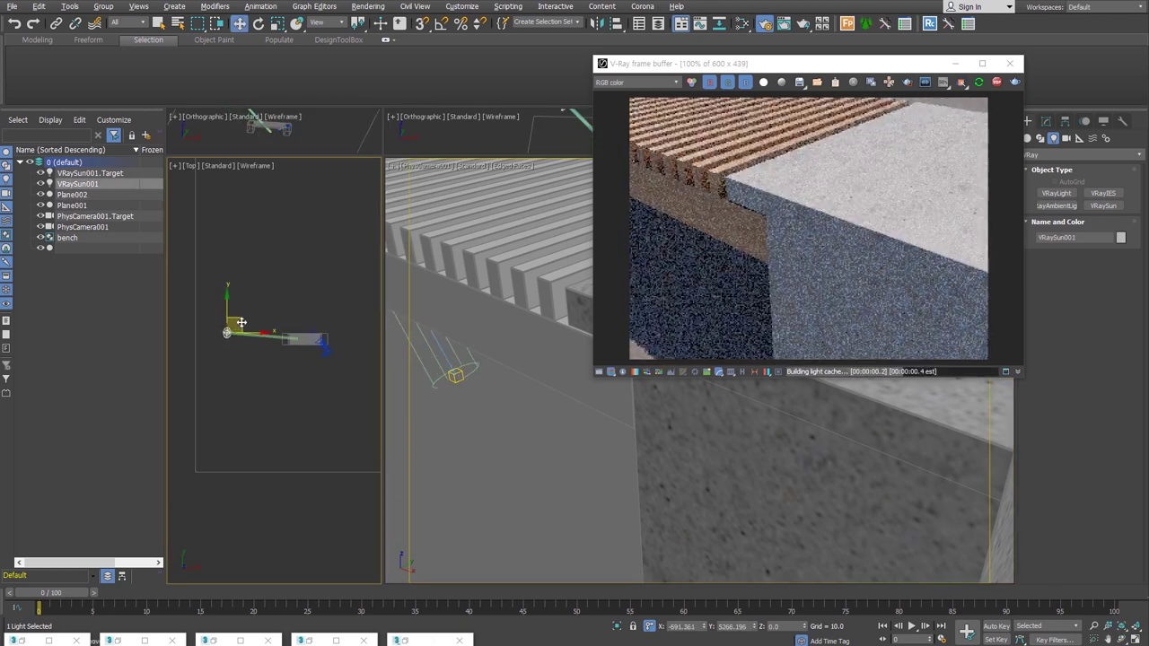
mouse_move(241, 321)
left_mouse_down()
mouse_move(275, 275)
mouse_move(215, 260)
left_mouse_up()
scroll(808, 476, "down", 5)
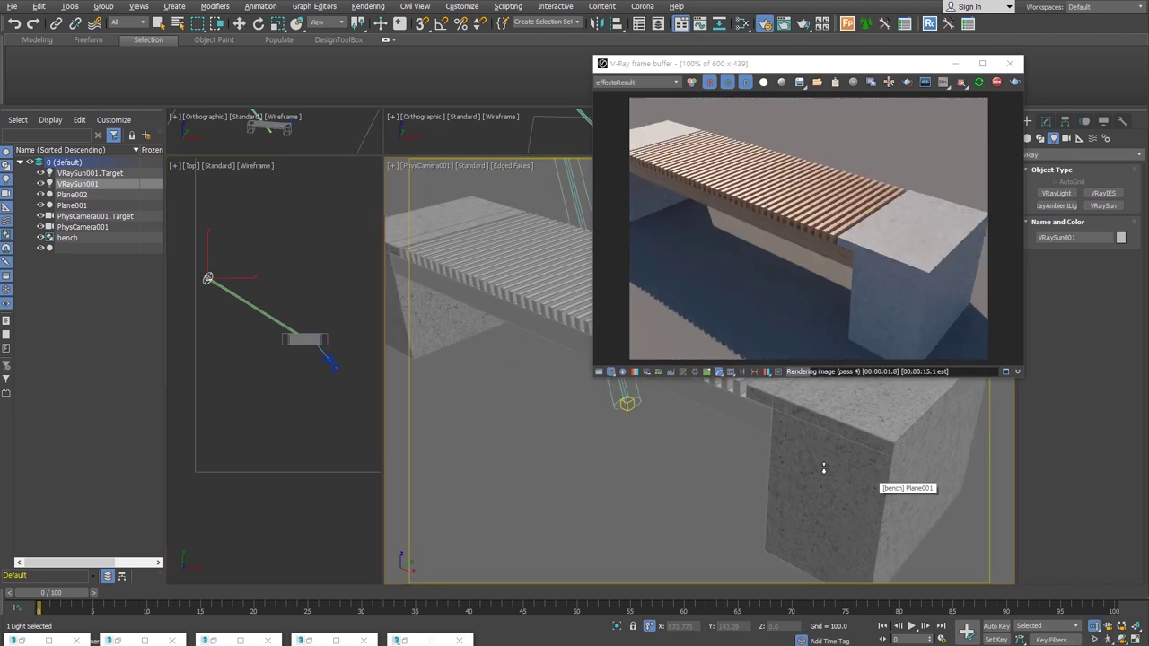
Step: Set the VRaySun size multiplier to 3.0 for softer shadows
left_click_drag(807, 63, 672, 101)
left_click(1046, 120)
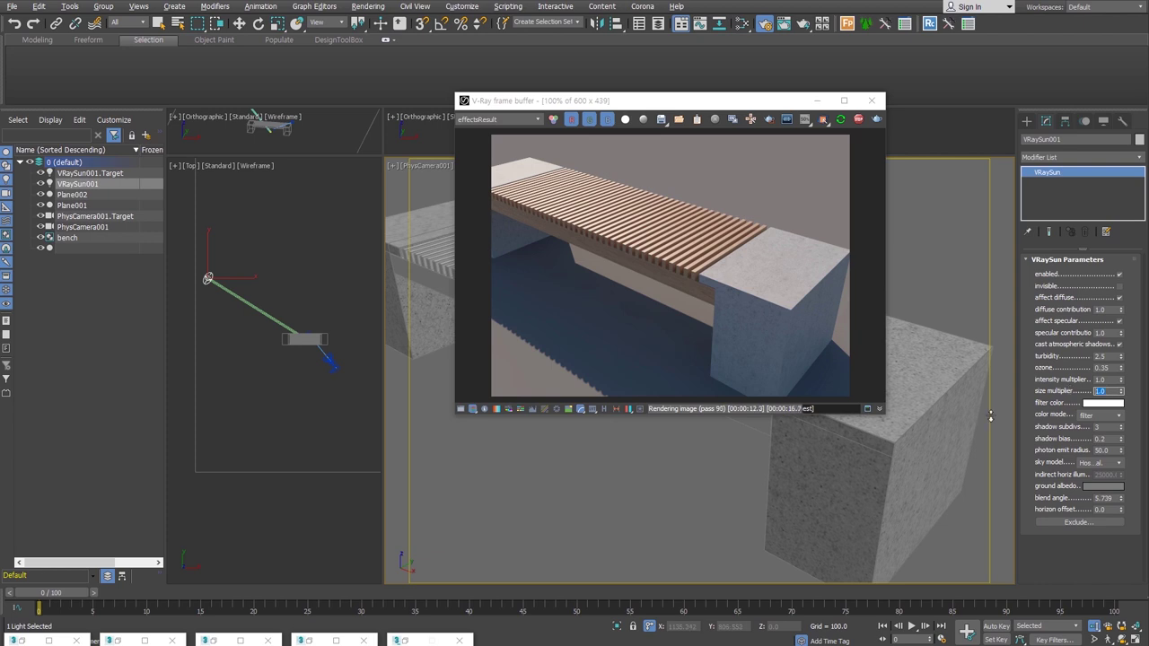
type("3")
key("Return")
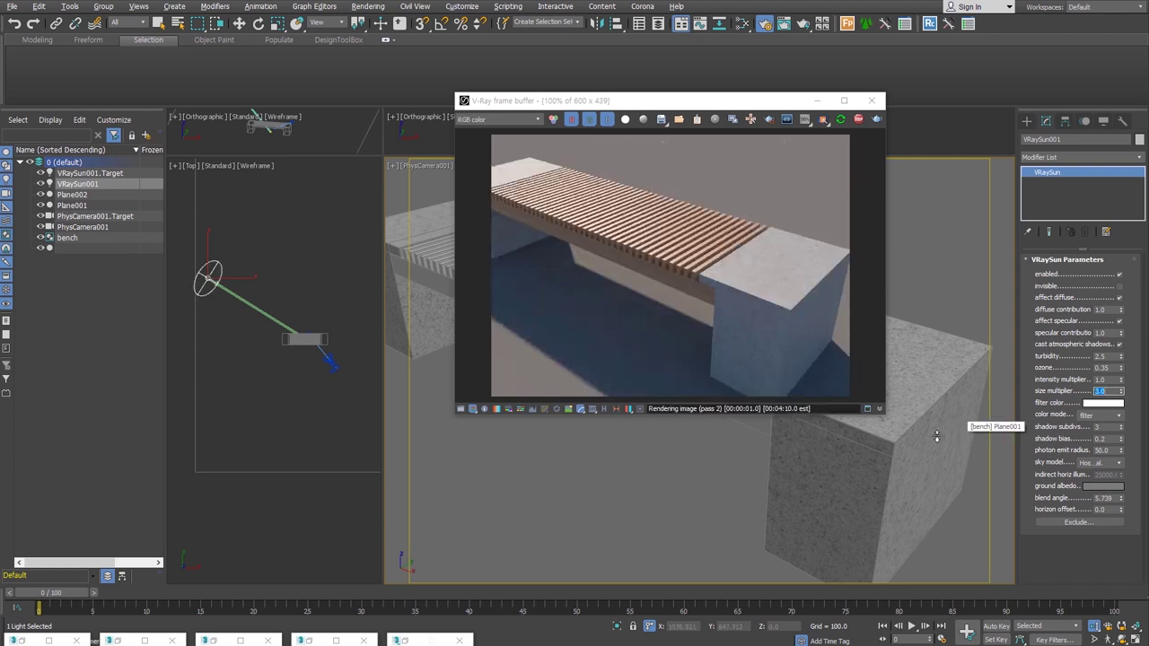